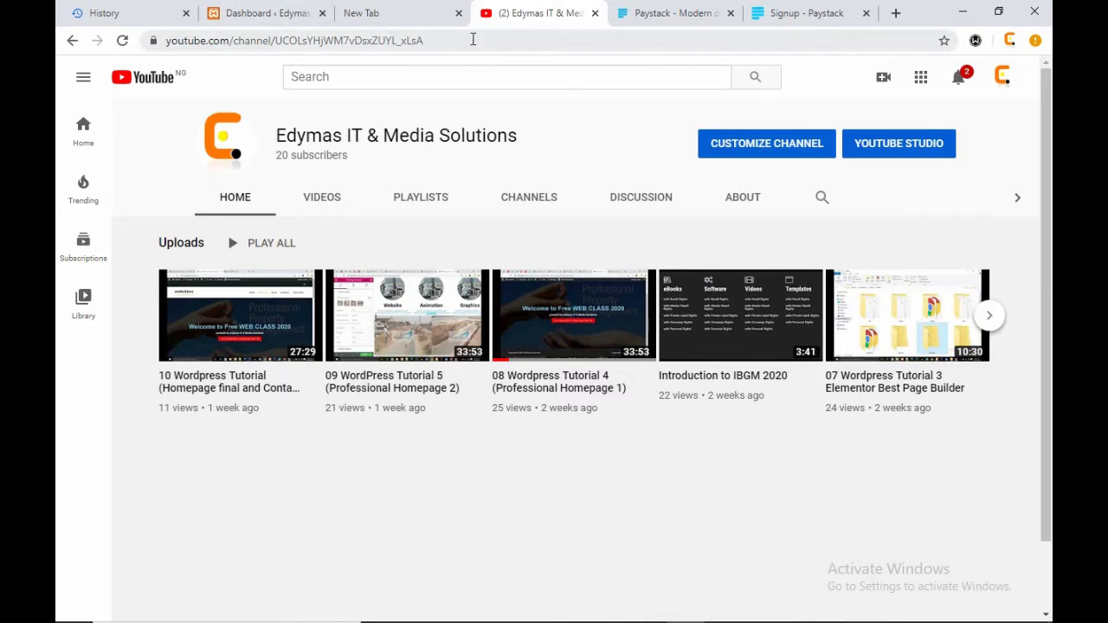
- Copy the YouTube channel's address from Chrome's address bar, then minimize Chrome
{"action": "left_click_drag", "start_coordinate": [474, 39], "coordinate": [205, 45]}
{"action": "right_click", "coordinate": [205, 45]}
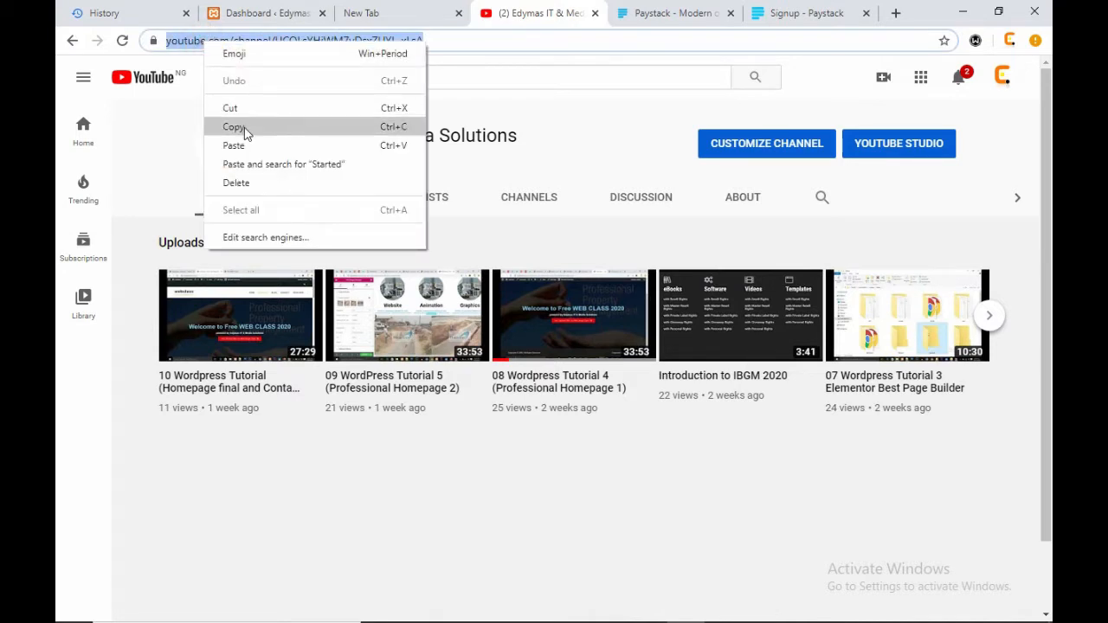
{"action": "left_click", "coordinate": [240, 123]}
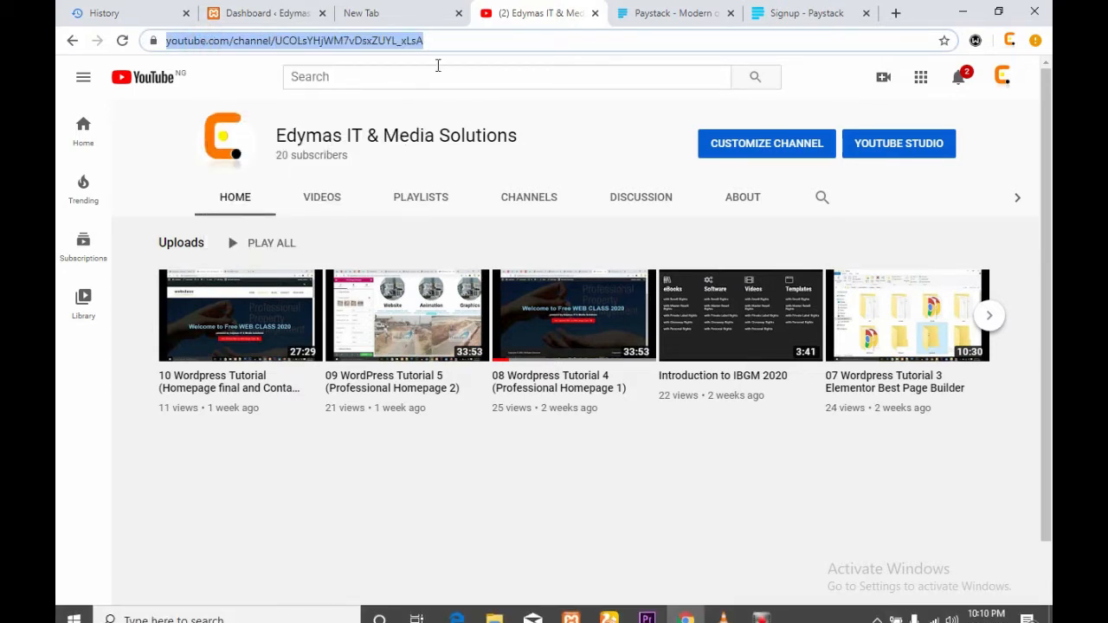
{"action": "key", "text": "Return"}
{"action": "left_click_drag", "start_coordinate": [504, 43], "coordinate": [169, 41]}
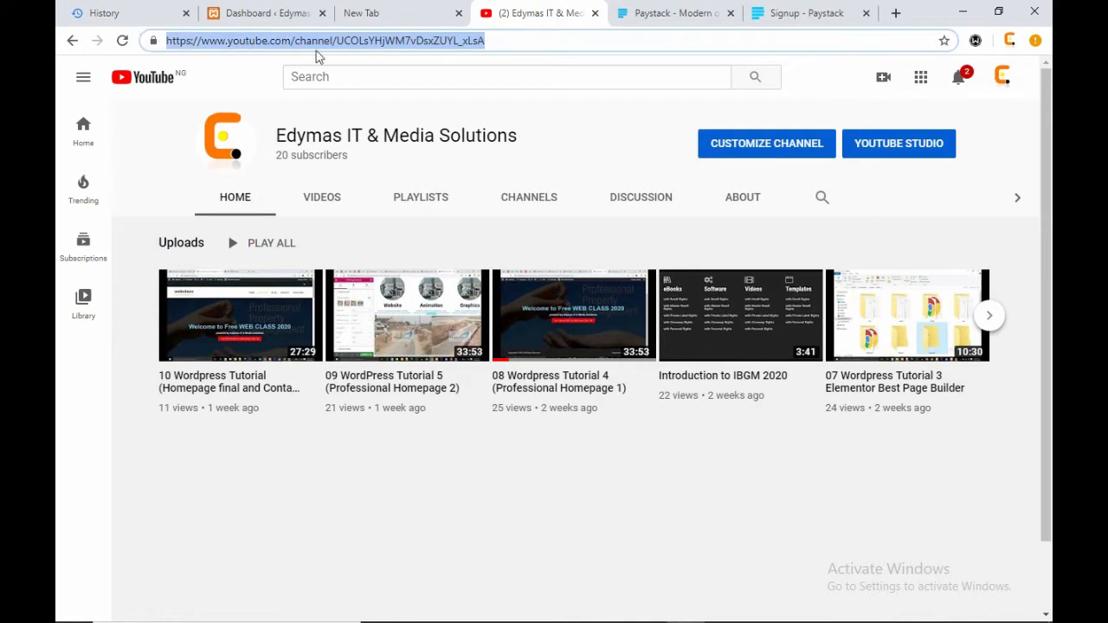
{"action": "right_click", "coordinate": [322, 42]}
{"action": "left_click", "coordinate": [364, 128]}
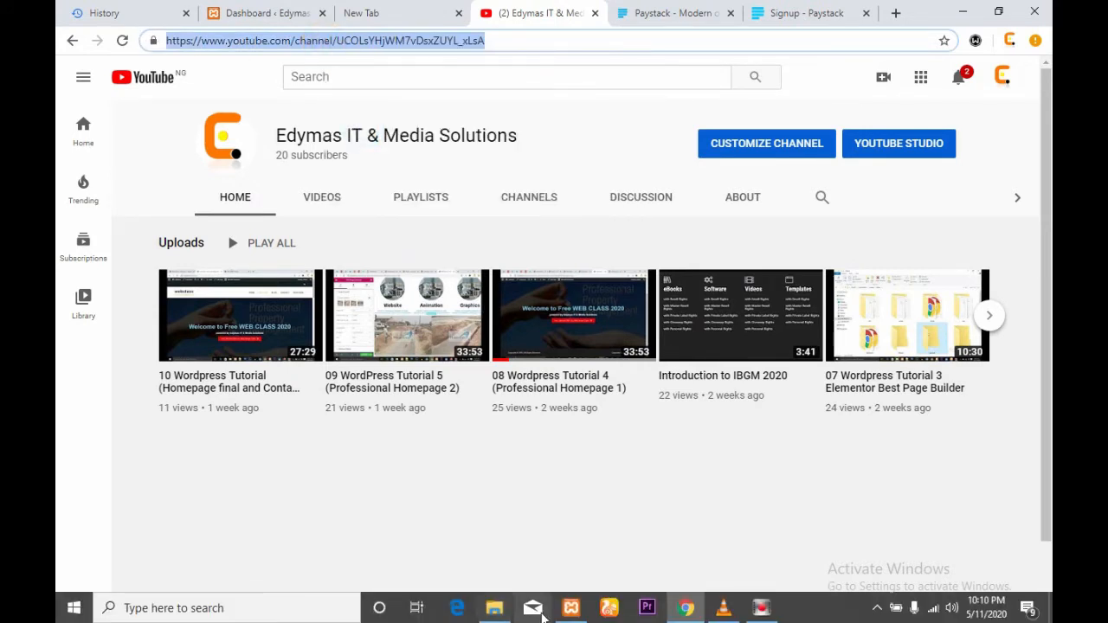
{"action": "left_click", "coordinate": [964, 12]}
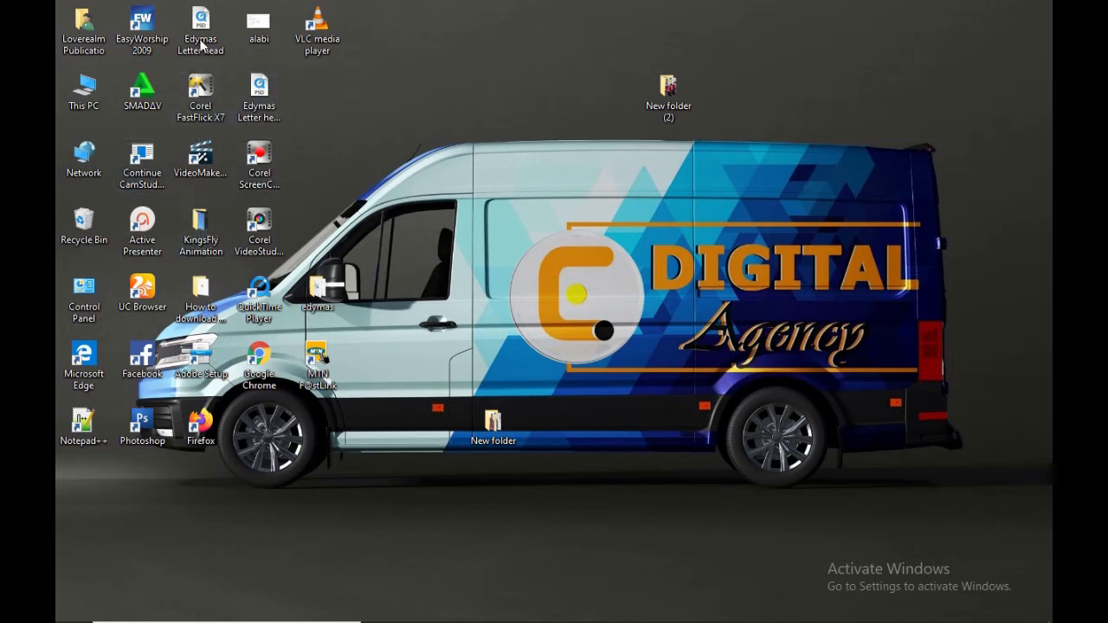
- Restore Chrome from the taskbar to show the Edymas IT & Media Solutions channel page
{"action": "mouse_move", "coordinate": [516, 618]}
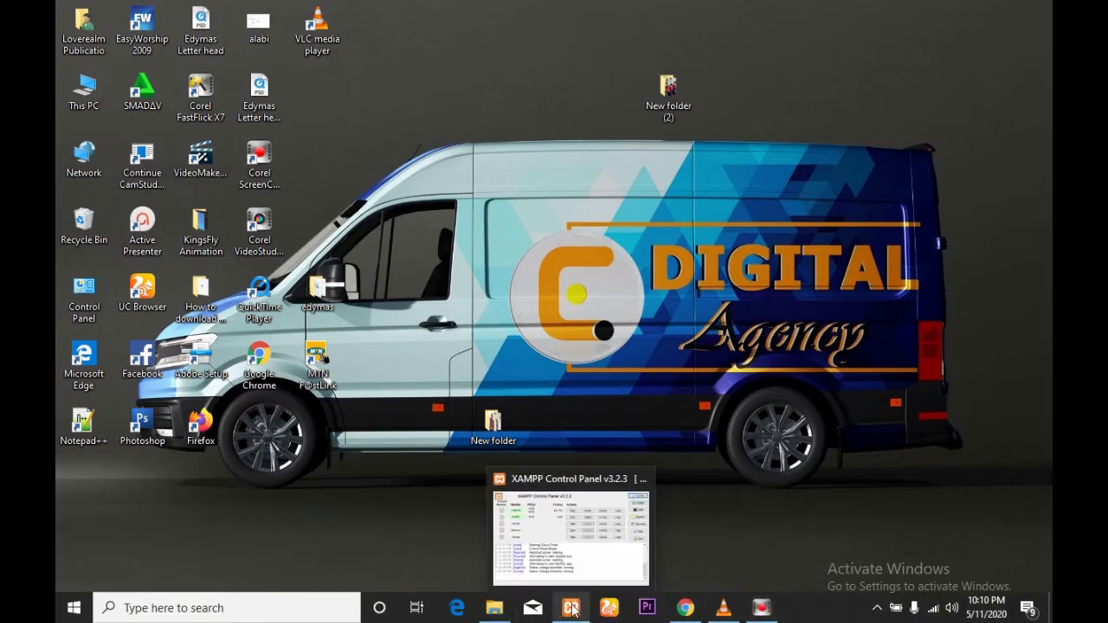
{"action": "left_click", "coordinate": [686, 609]}
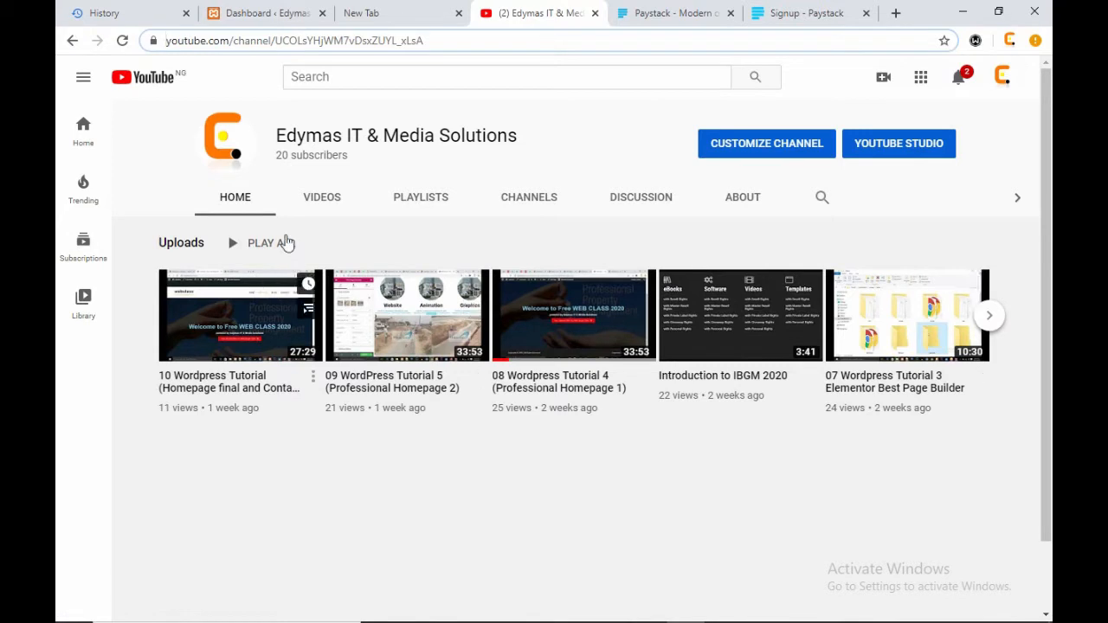
- Open the channel's Videos tab and scroll through the uploaded WordPress tutorials
{"action": "left_click", "coordinate": [322, 197]}
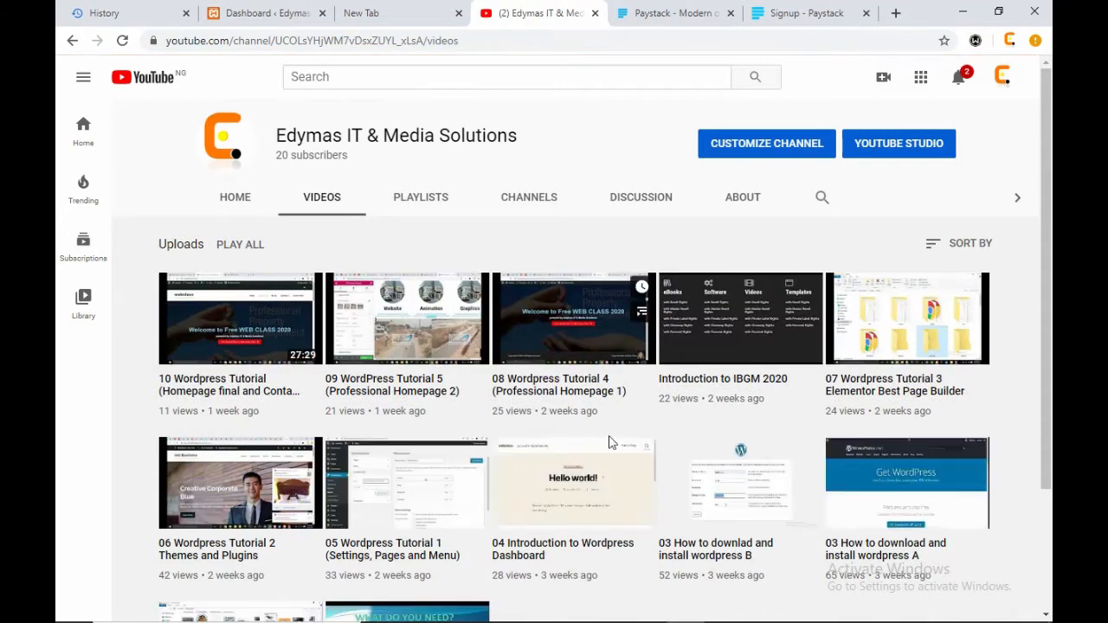
{"action": "scroll", "coordinate": [661, 497], "scroll_direction": "down", "scroll_amount": 2}
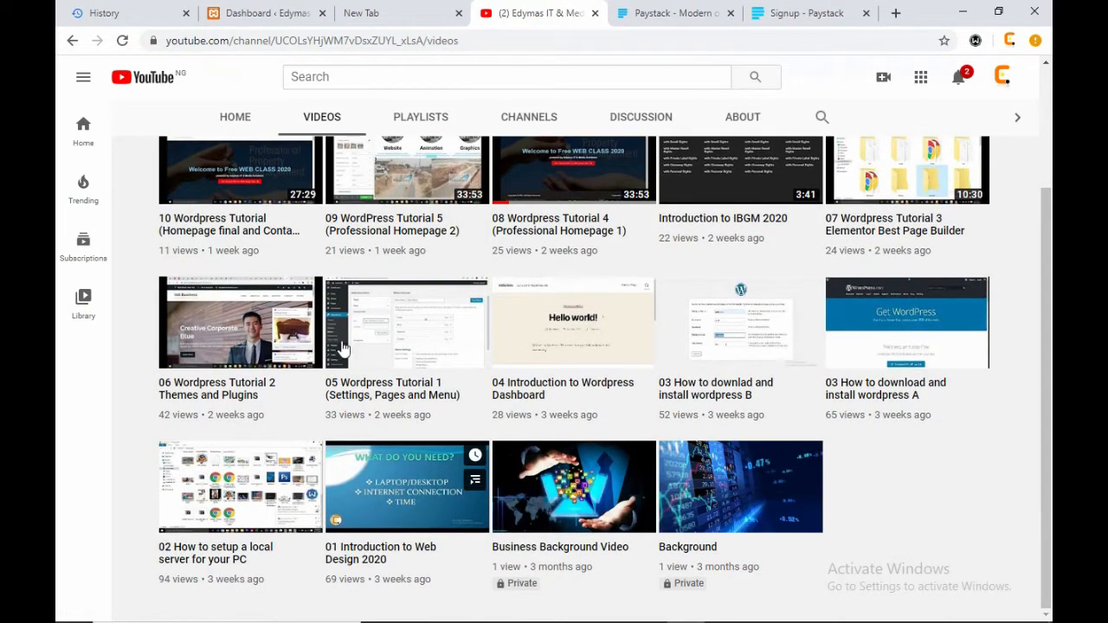
{"action": "scroll", "coordinate": [372, 502], "scroll_direction": "up", "scroll_amount": 2}
{"action": "scroll", "coordinate": [390, 494], "scroll_direction": "down", "scroll_amount": 2}
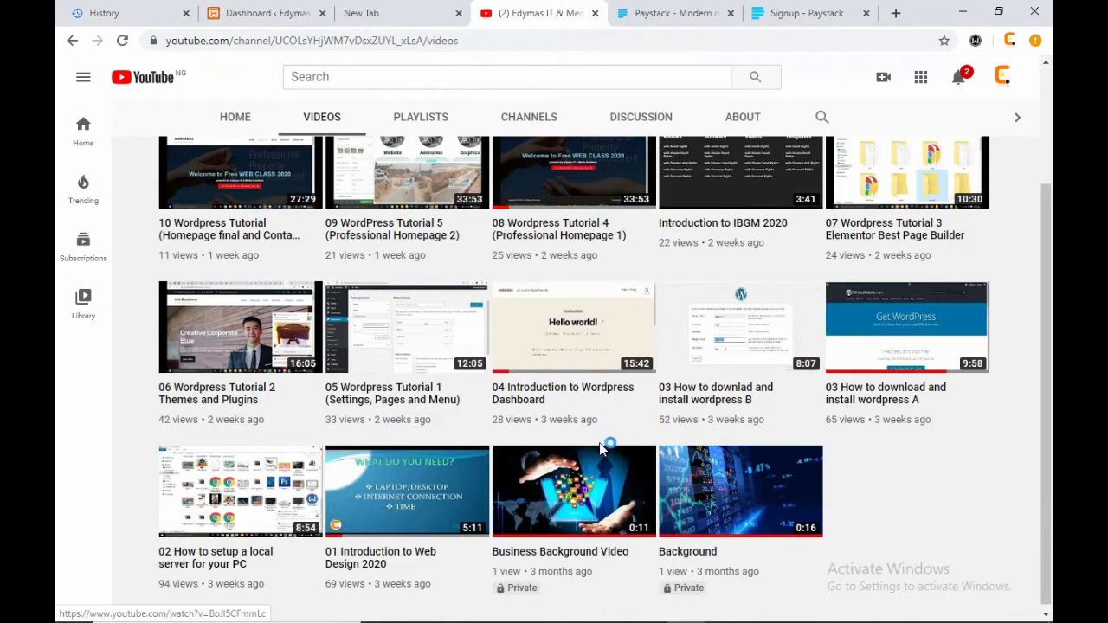
{"action": "scroll", "coordinate": [372, 322], "scroll_direction": "up", "scroll_amount": 1}
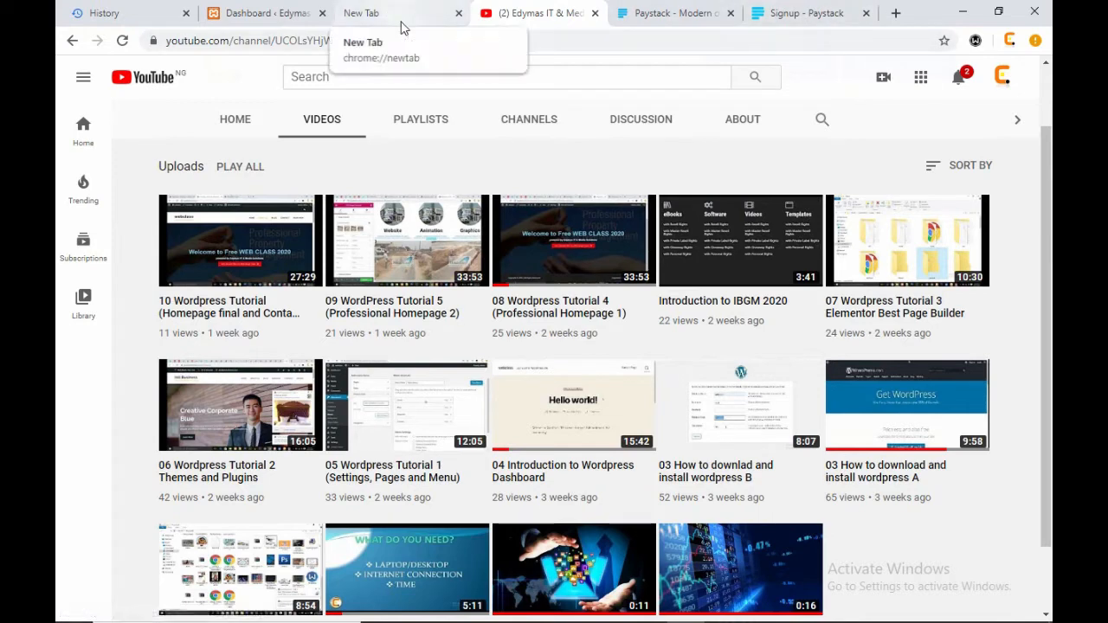
- Glance at the WordPress Dashboard and New Tab tabs, then return to the channel's videos
{"action": "left_click", "coordinate": [268, 15]}
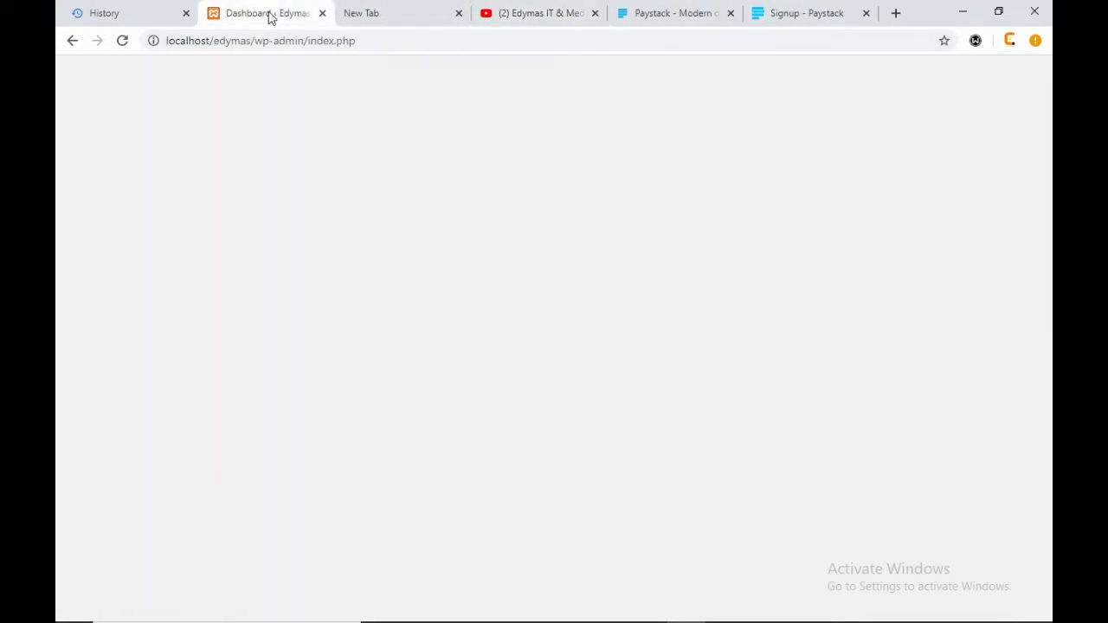
{"action": "left_click", "coordinate": [541, 13]}
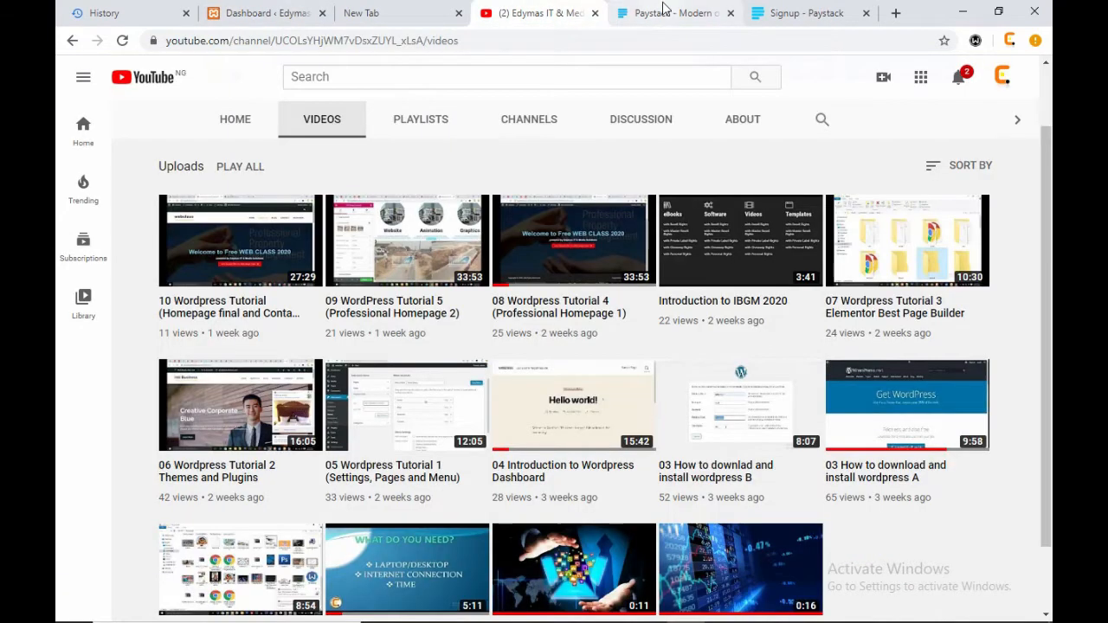
{"action": "left_click", "coordinate": [412, 13]}
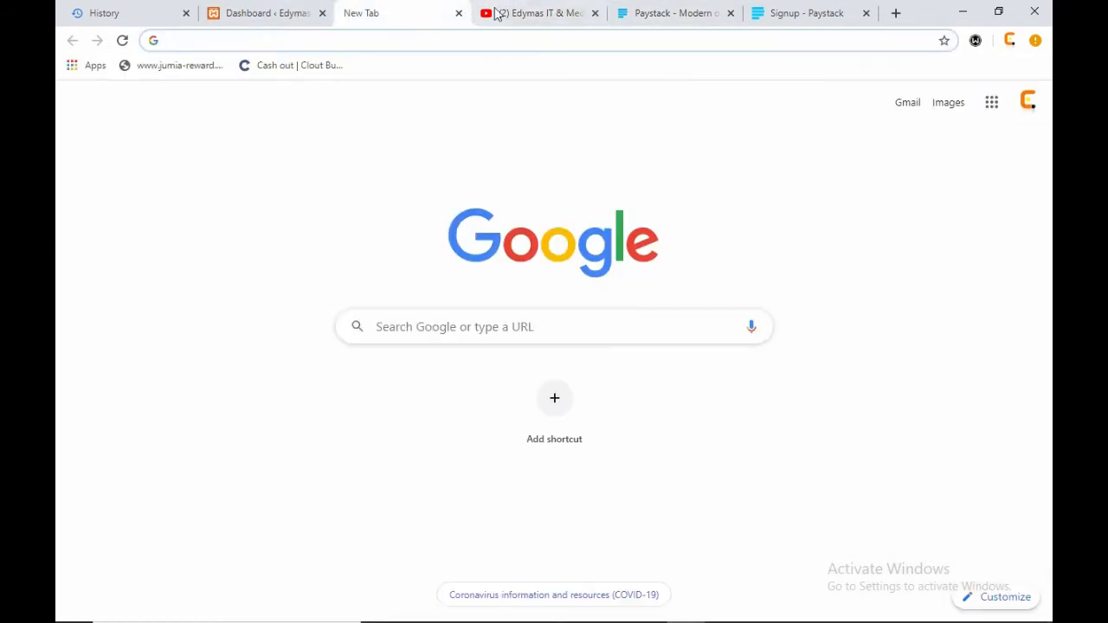
{"action": "left_click", "coordinate": [514, 13]}
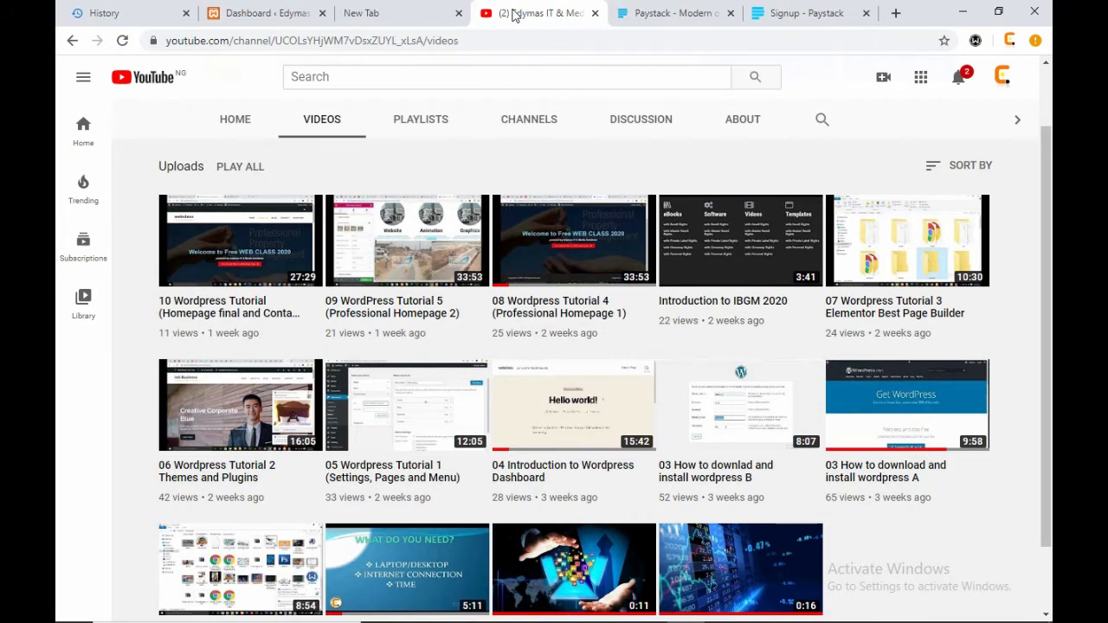
- Search Google for 'payment integration' in a new tab
{"action": "left_click", "coordinate": [896, 13]}
{"action": "type", "text": "pay"}
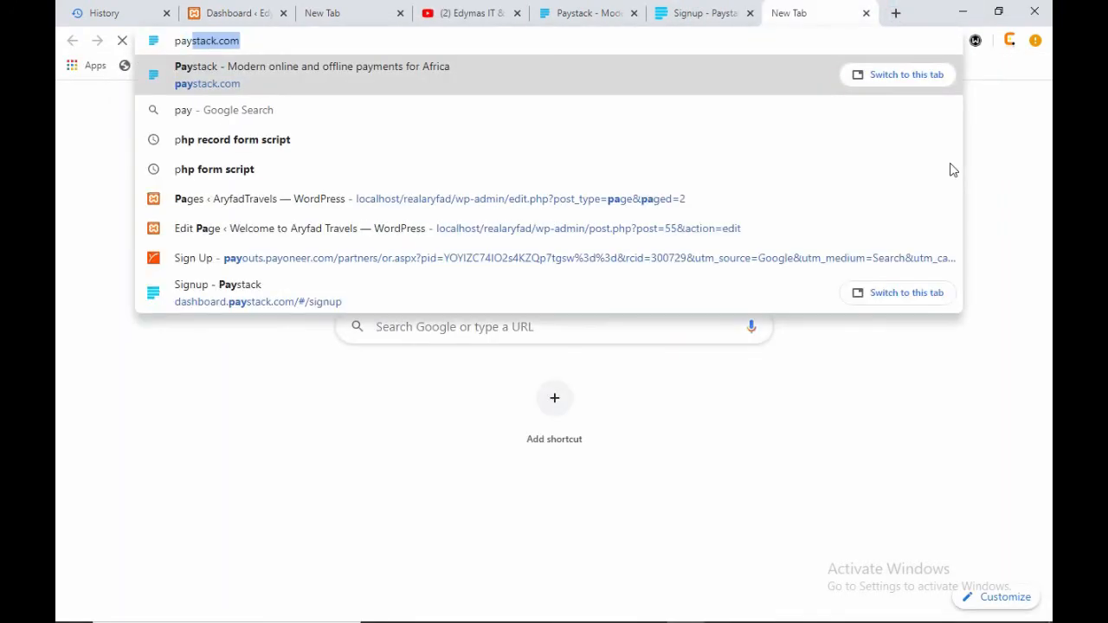
{"action": "type", "text": "ment inty"}
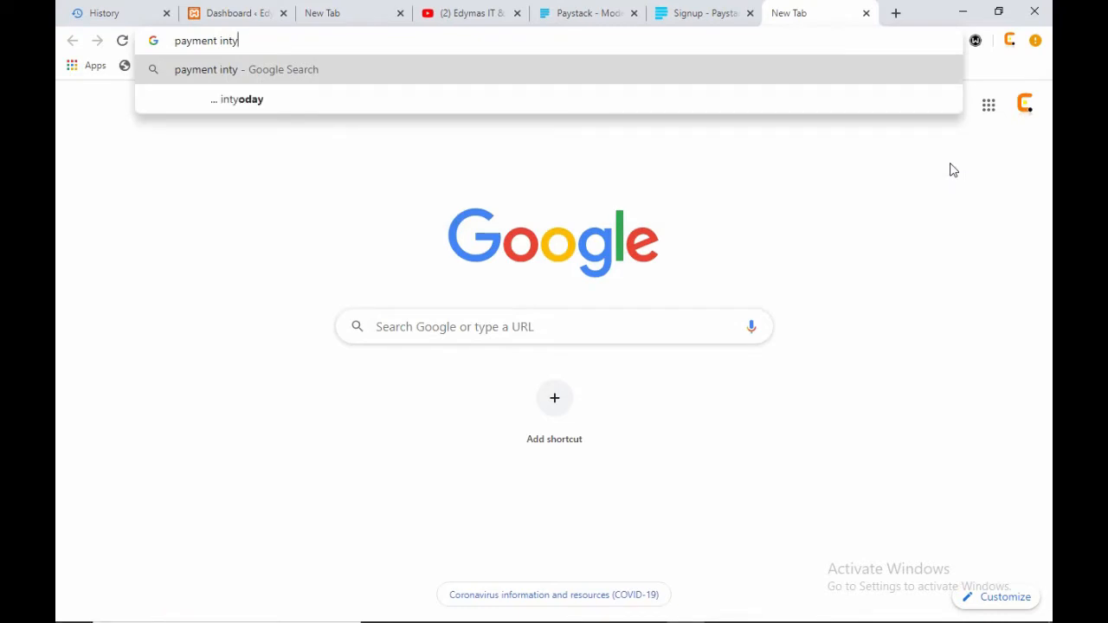
{"action": "key", "text": "BackSpace"}
{"action": "type", "text": "eg"}
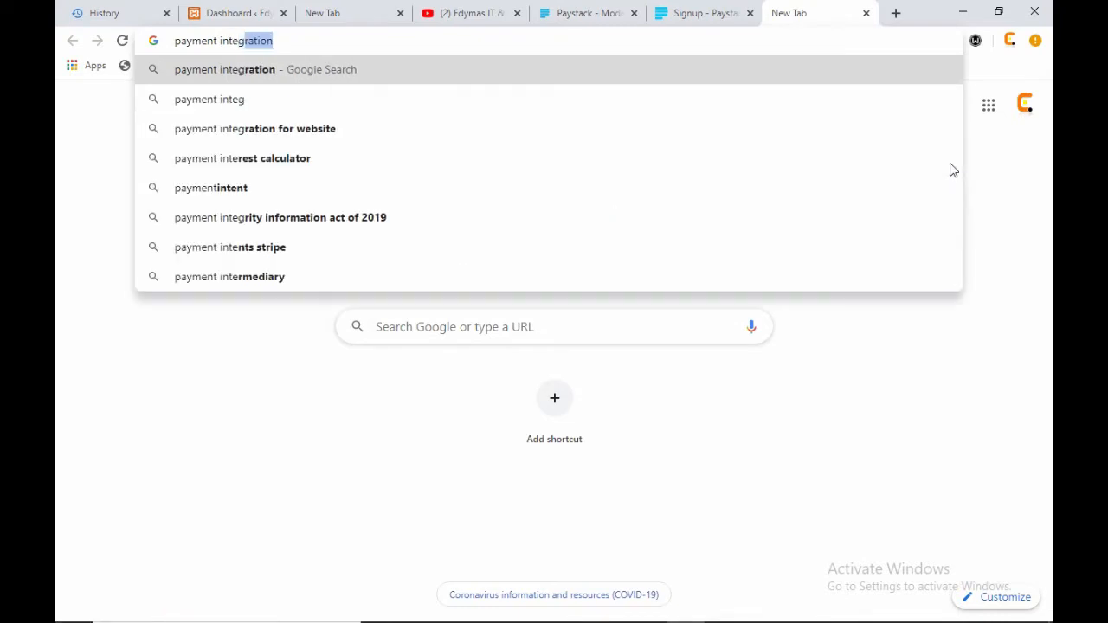
{"action": "type", "text": "ration"}
{"action": "key", "text": "Return"}
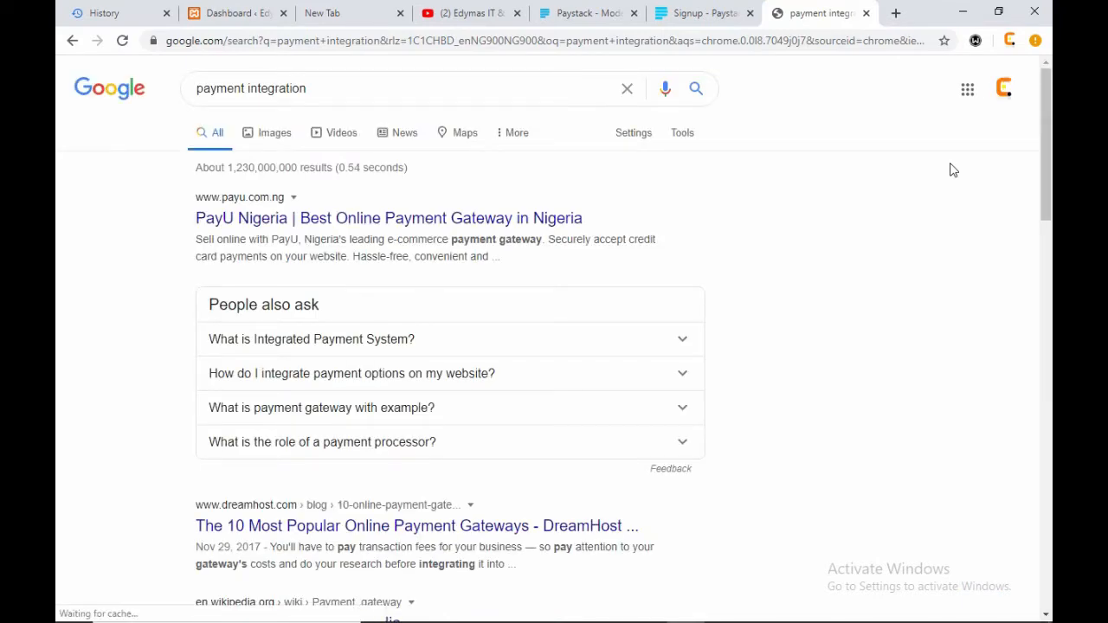
- Read the results and highlight the payment gateway definition, then go back to the Dashboard
{"action": "scroll", "coordinate": [900, 363], "scroll_direction": "down", "scroll_amount": 2}
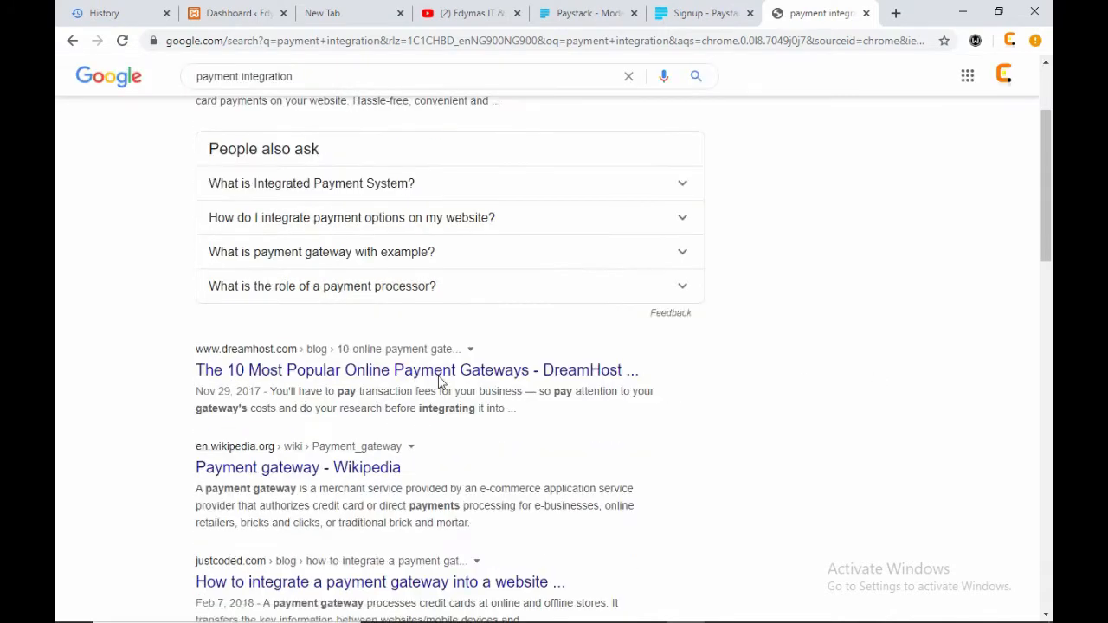
{"action": "left_click", "coordinate": [440, 371]}
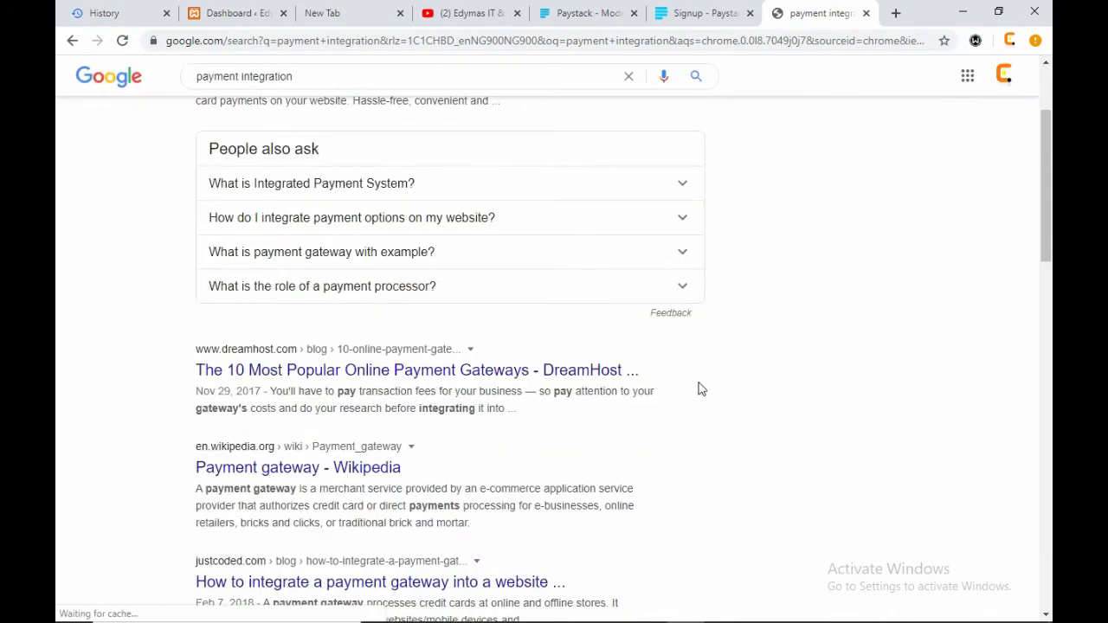
{"action": "scroll", "coordinate": [701, 390], "scroll_direction": "down", "scroll_amount": 1}
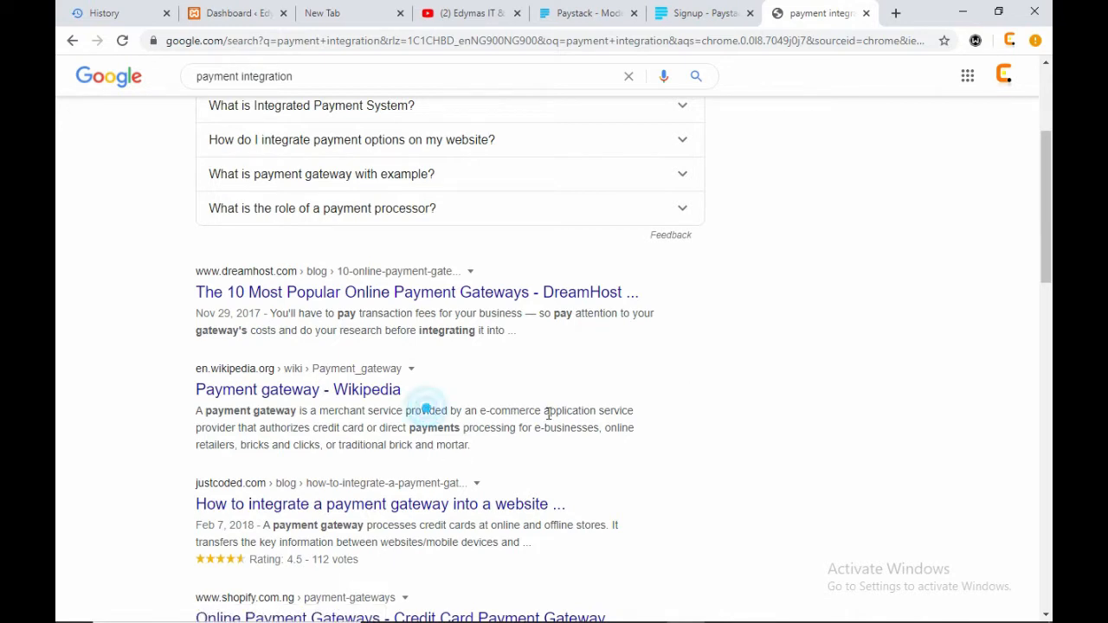
{"action": "left_click_drag", "start_coordinate": [595, 411], "coordinate": [636, 412]}
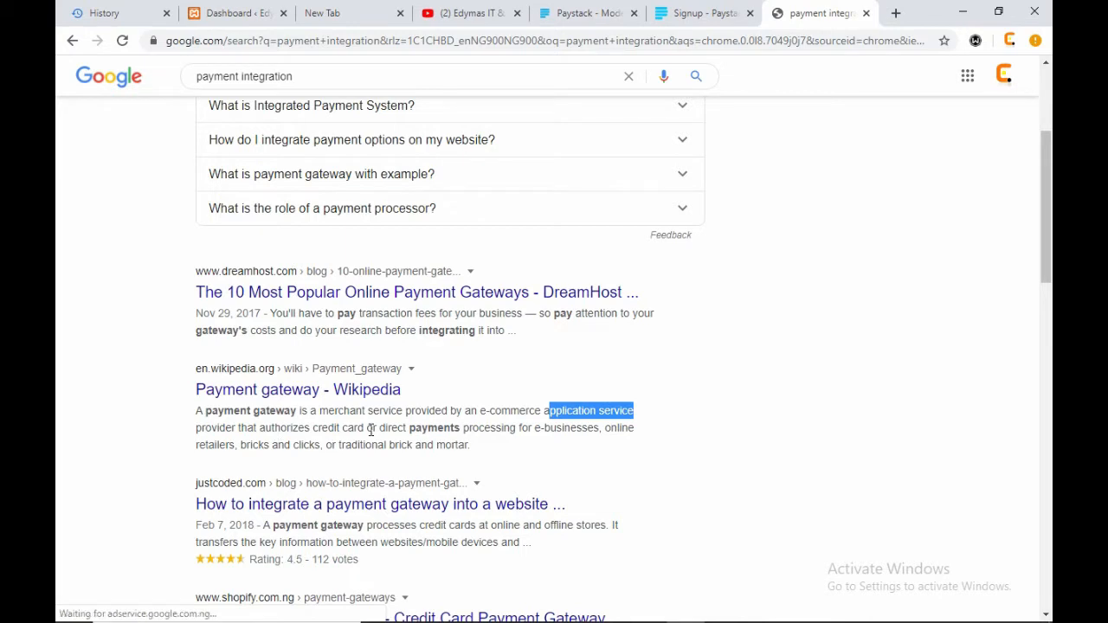
{"action": "left_click_drag", "start_coordinate": [367, 428], "coordinate": [637, 428]}
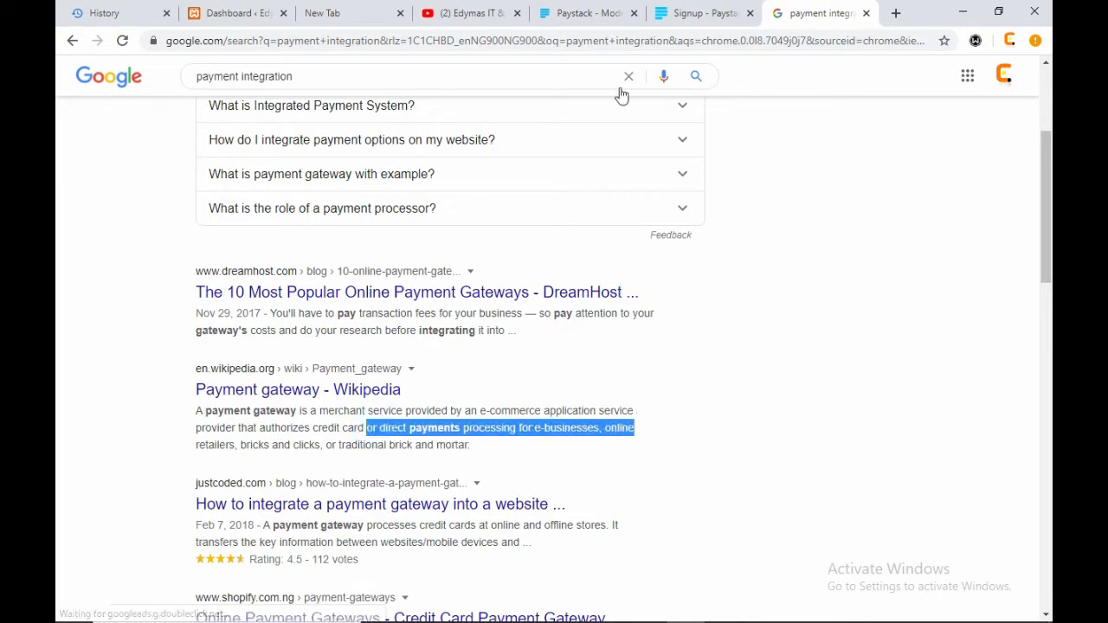
{"action": "left_click", "coordinate": [260, 13]}
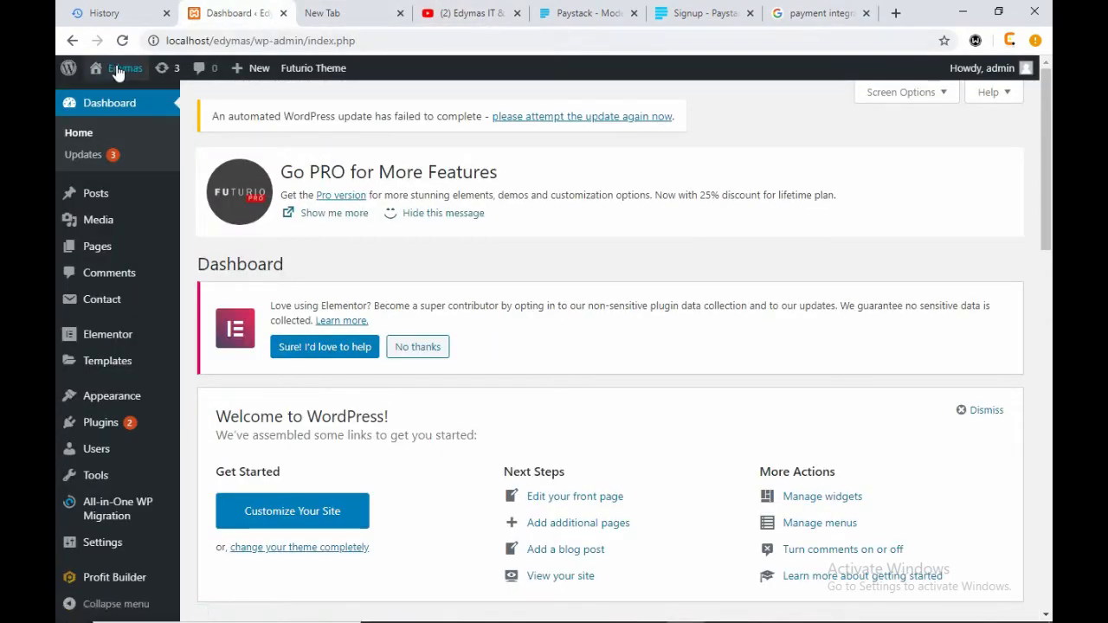
- Open the live Edymas site in a new tab from the Visit Site link
{"action": "mouse_move", "coordinate": [116, 68]}
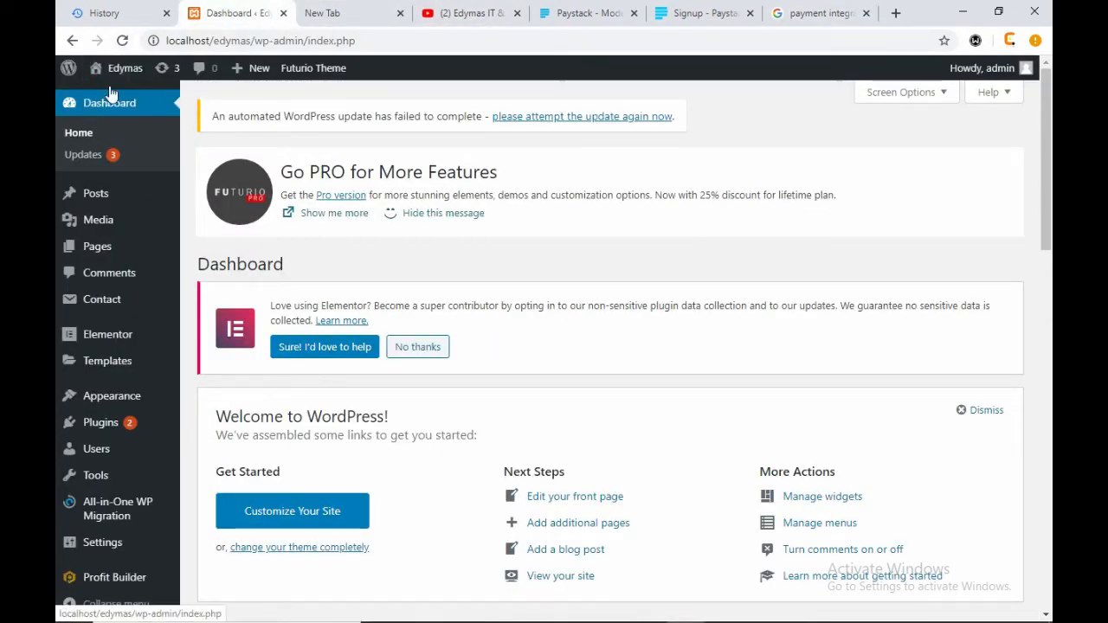
{"action": "right_click", "coordinate": [109, 95]}
{"action": "left_click", "coordinate": [149, 104]}
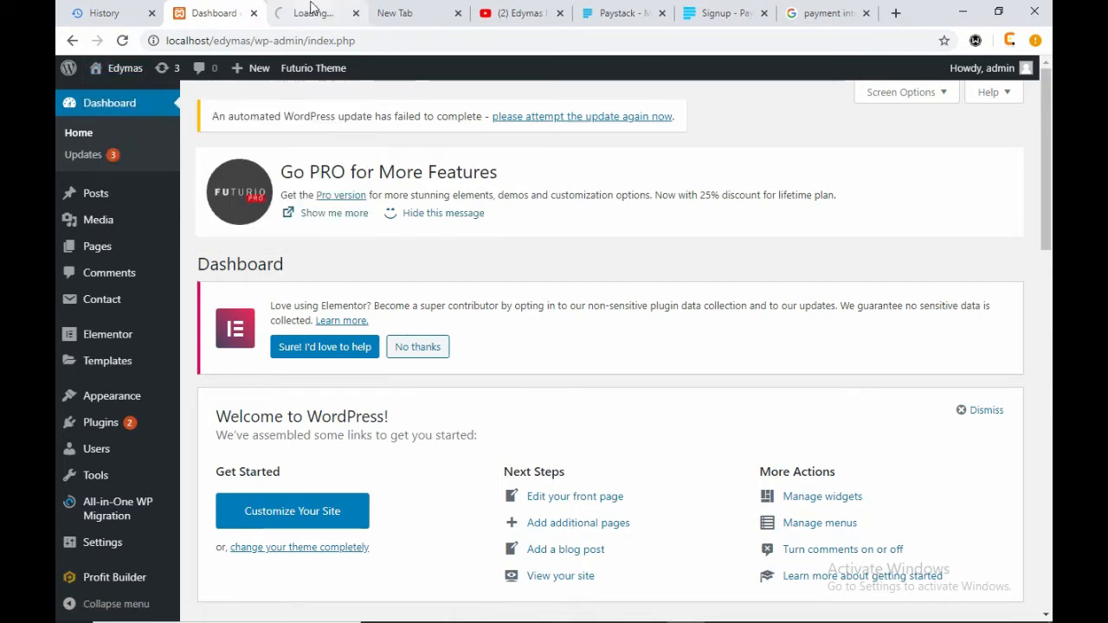
{"action": "left_click", "coordinate": [311, 11]}
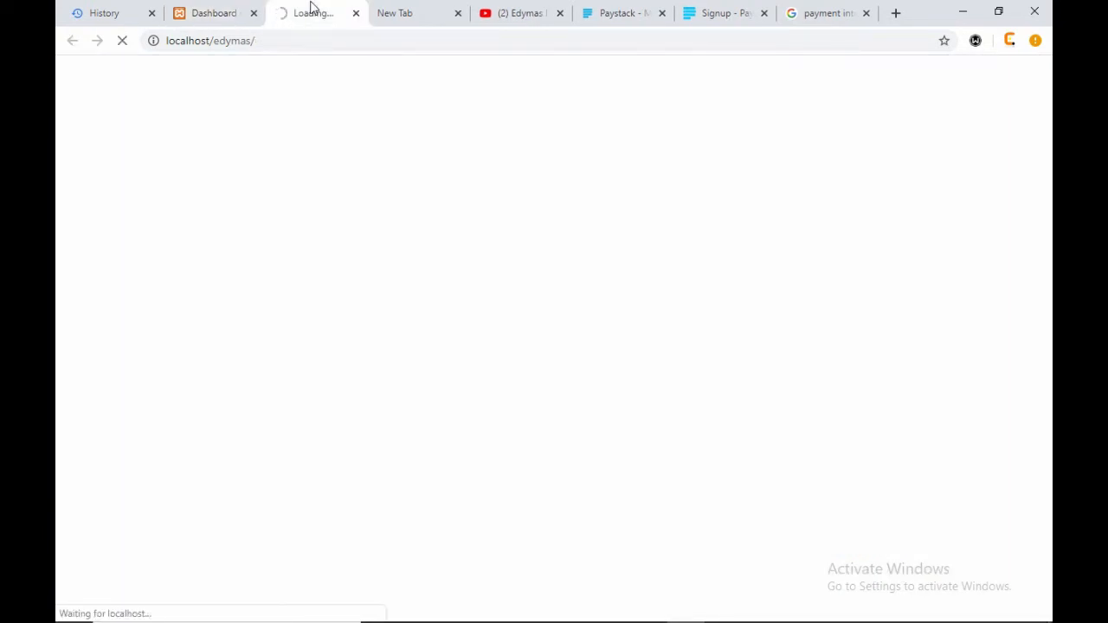
- Select the Paystack homepage's web address, then return to the WordPress admin dashboard
{"action": "left_click", "coordinate": [211, 19]}
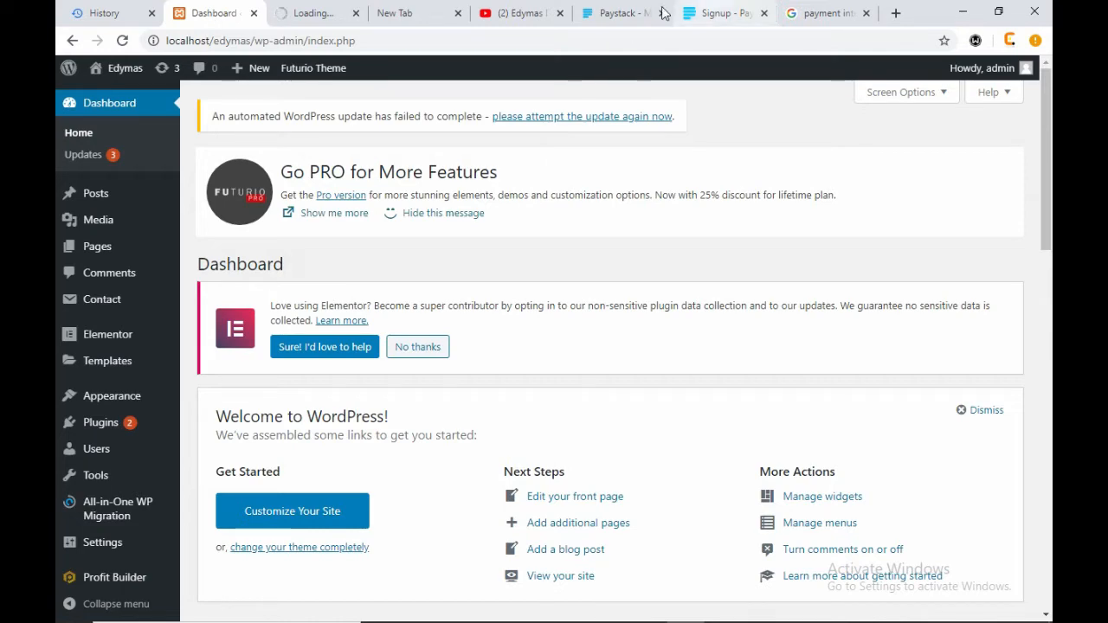
{"action": "left_click", "coordinate": [619, 13]}
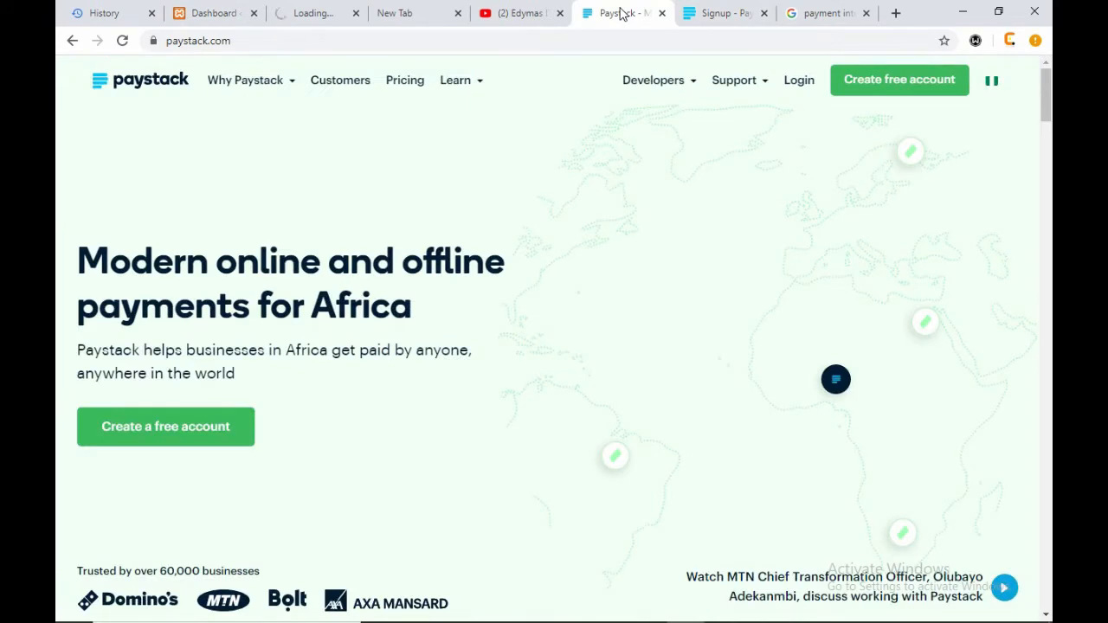
{"action": "left_click", "coordinate": [319, 35]}
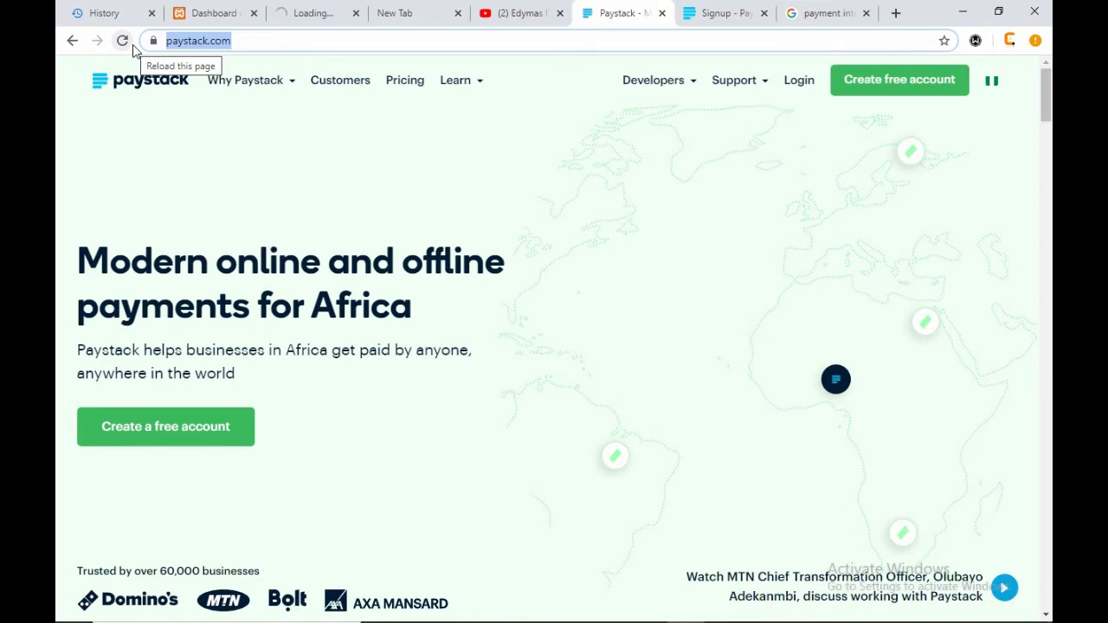
{"action": "left_click", "coordinate": [215, 13]}
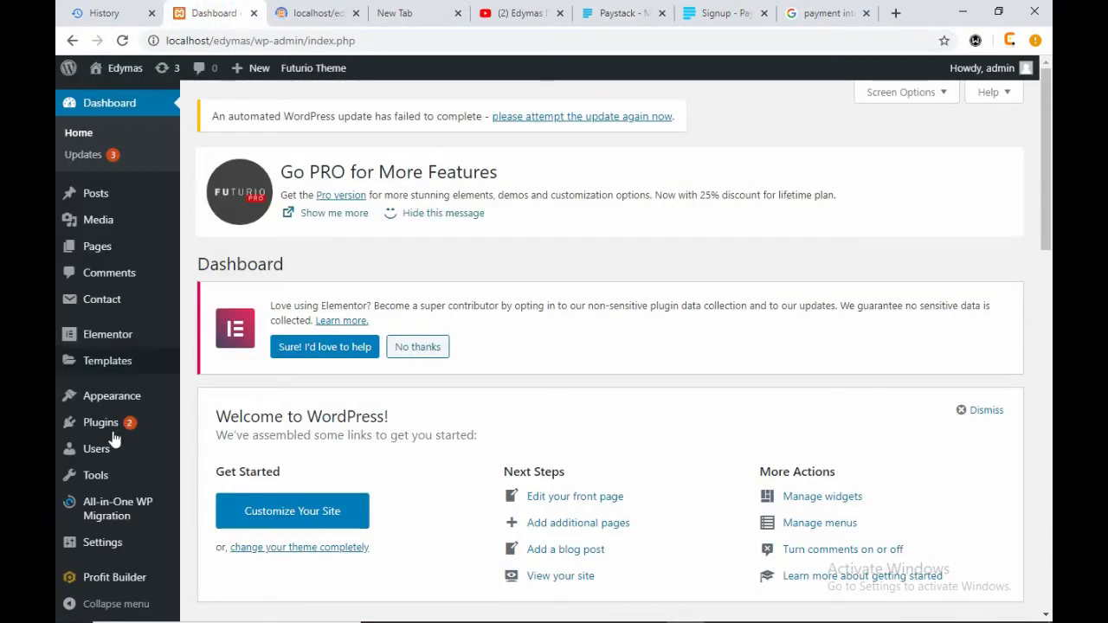
- Open Pages > All Pages in a new tab and reload the site after its critical error
{"action": "mouse_move", "coordinate": [119, 255]}
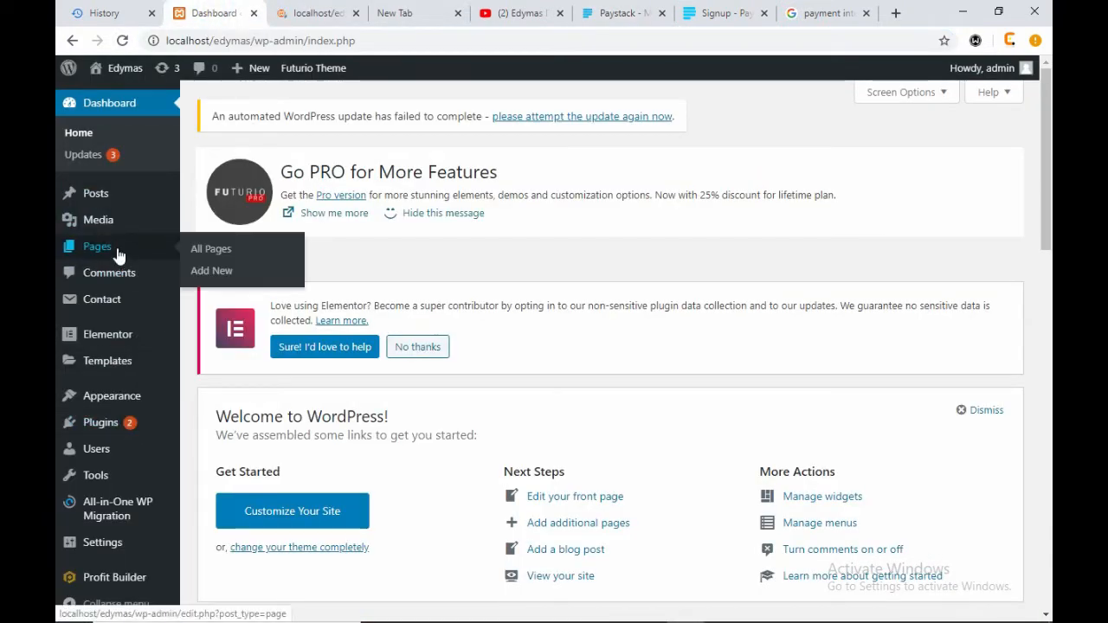
{"action": "left_click", "coordinate": [207, 251]}
{"action": "right_click", "coordinate": [208, 251]}
{"action": "left_click", "coordinate": [260, 257]}
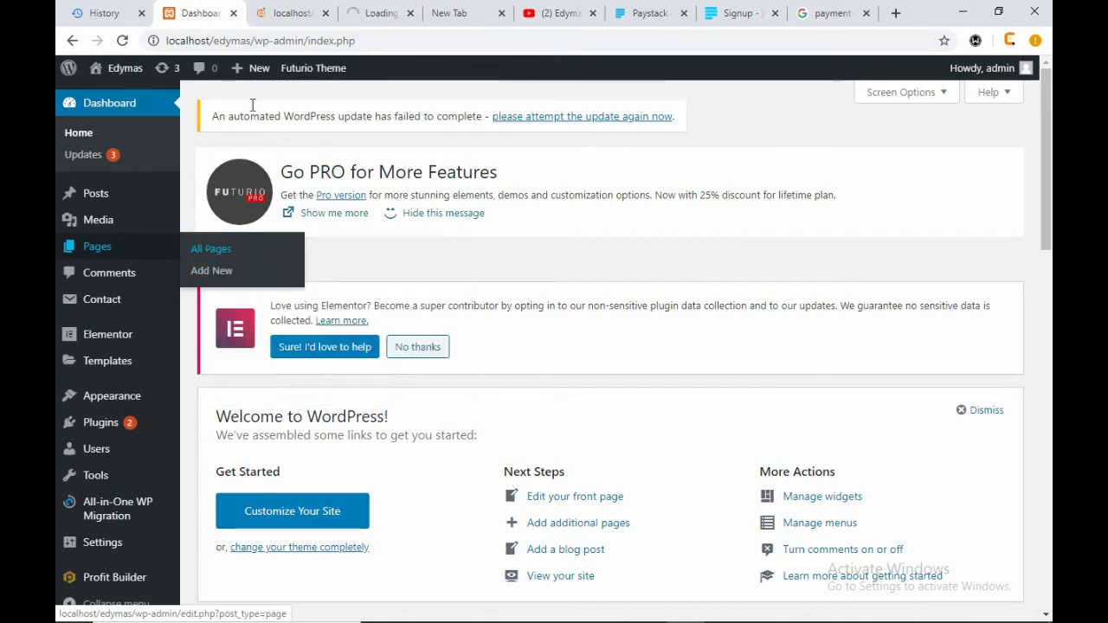
{"action": "left_click", "coordinate": [268, 13]}
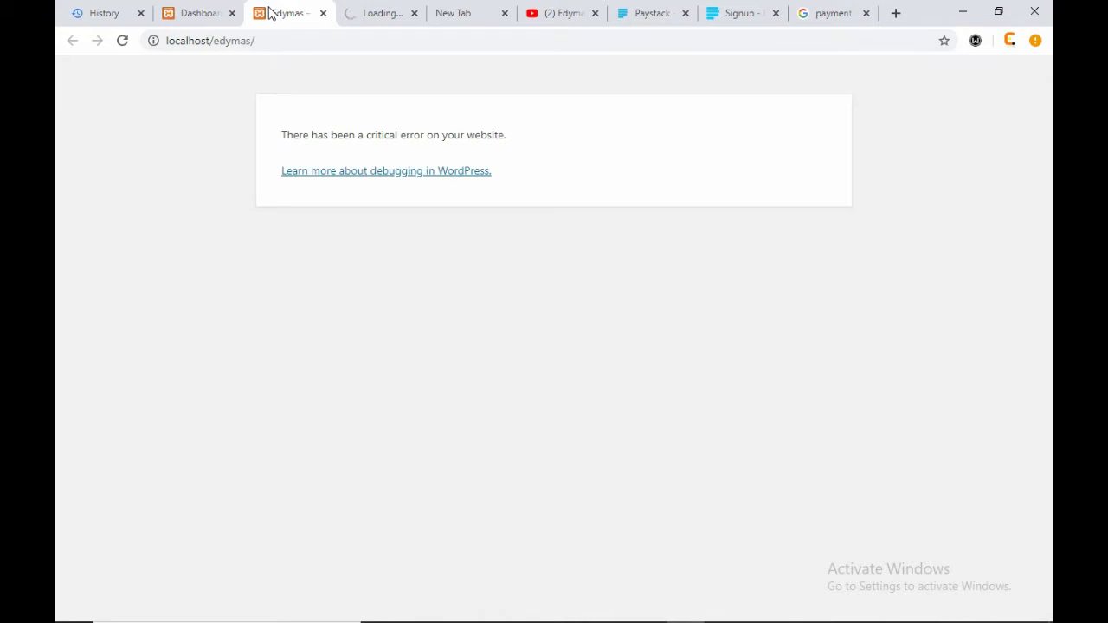
{"action": "left_click", "coordinate": [122, 41]}
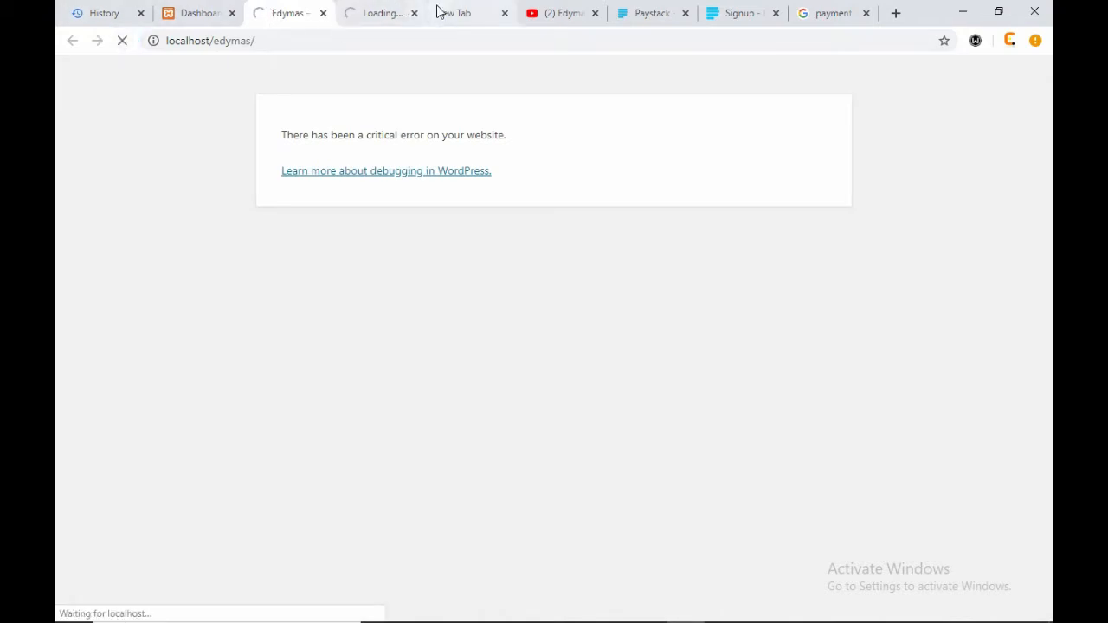
{"action": "left_click", "coordinate": [372, 12]}
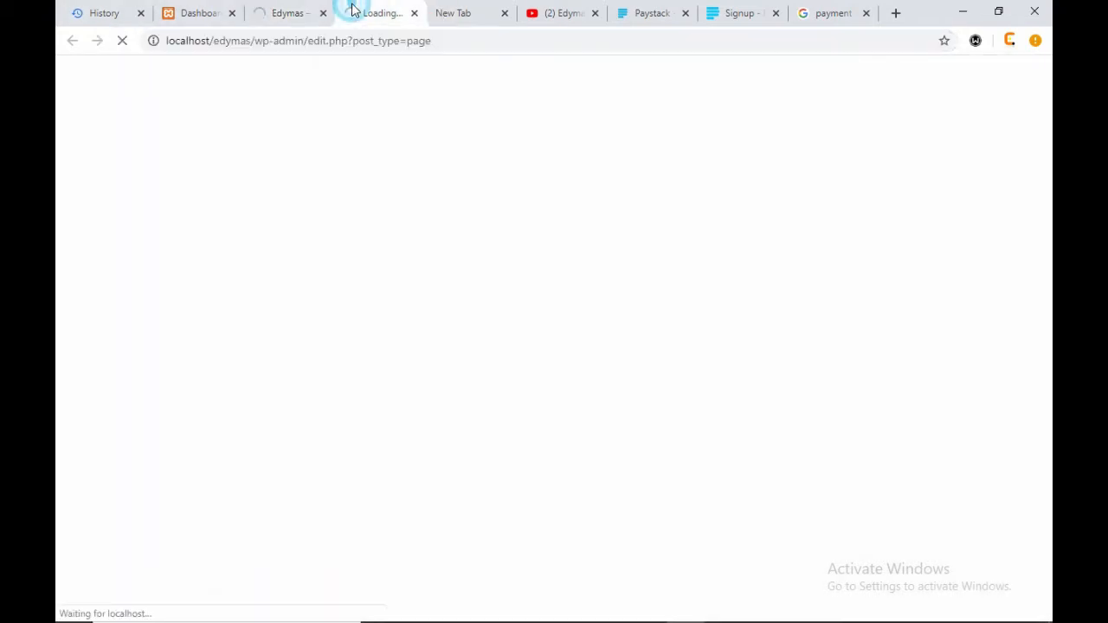
{"action": "left_click", "coordinate": [198, 16]}
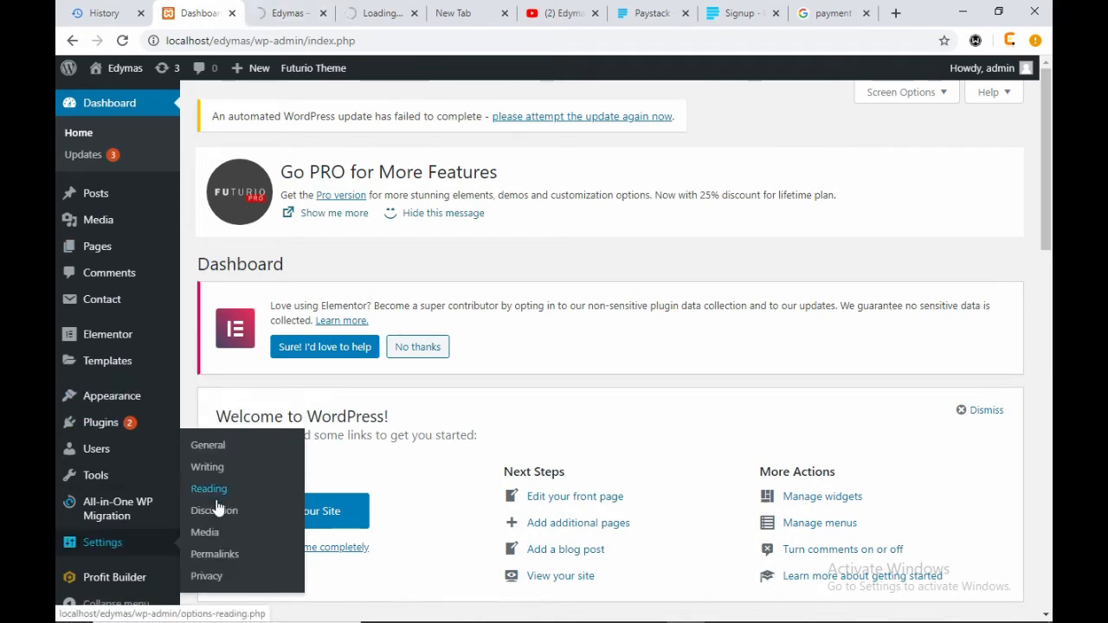
- Open Settings > Reading in a new tab and check that it has loaded
{"action": "right_click", "coordinate": [199, 490]}
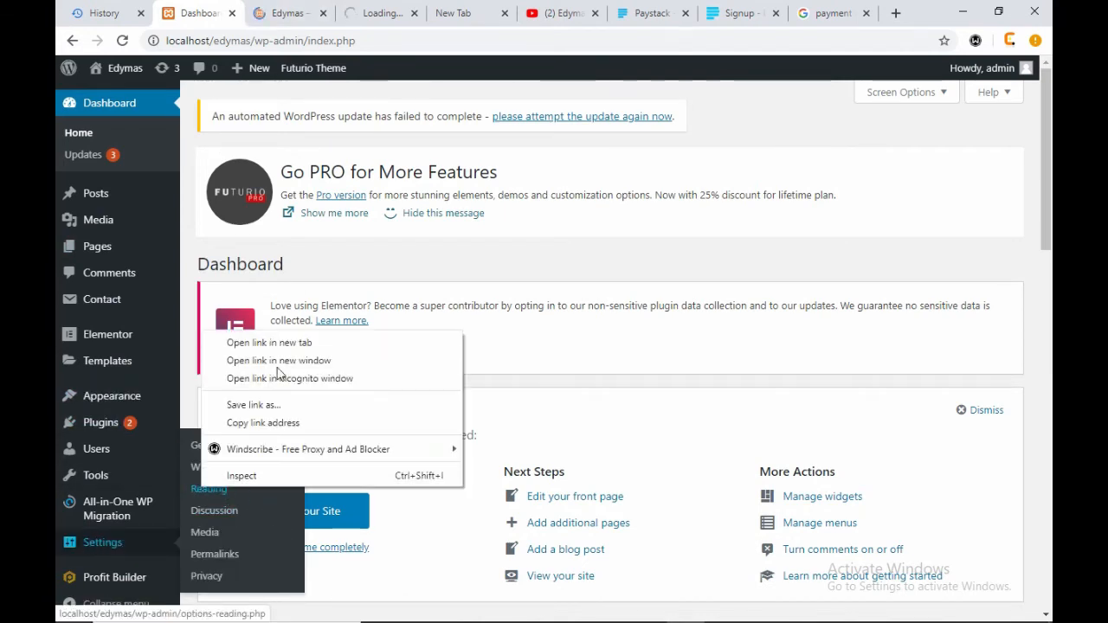
{"action": "left_click", "coordinate": [234, 341]}
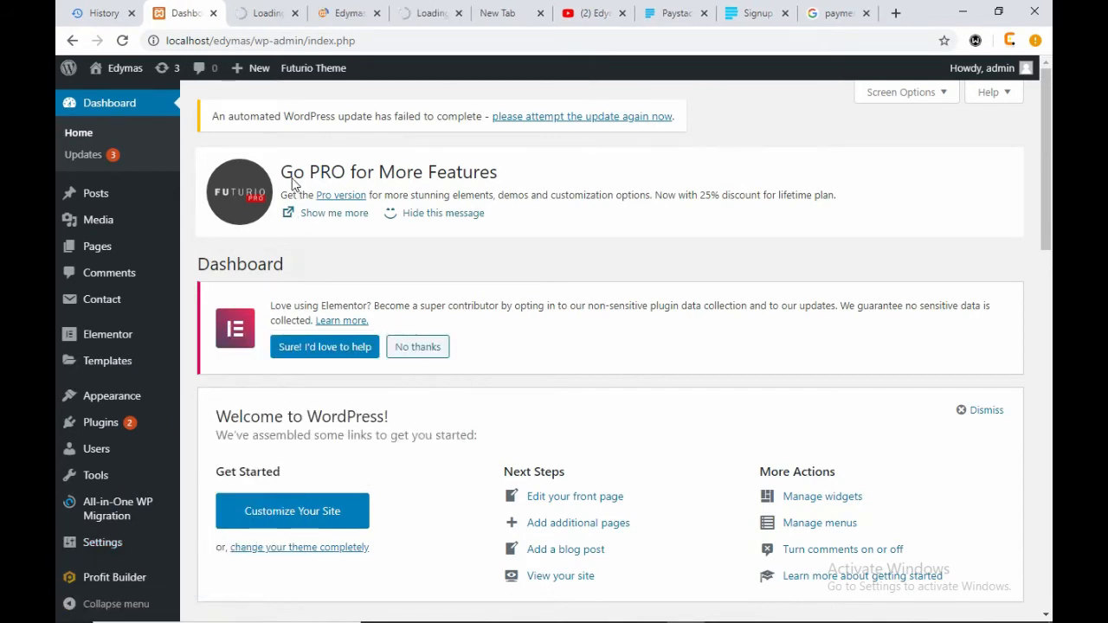
{"action": "left_click", "coordinate": [341, 14]}
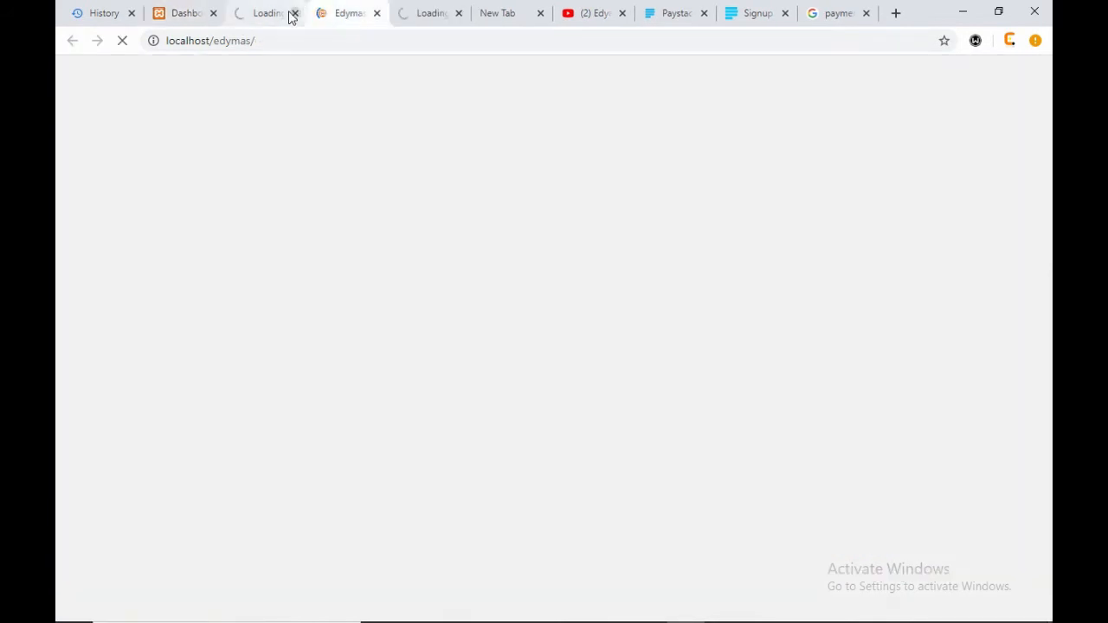
{"action": "left_click", "coordinate": [271, 15]}
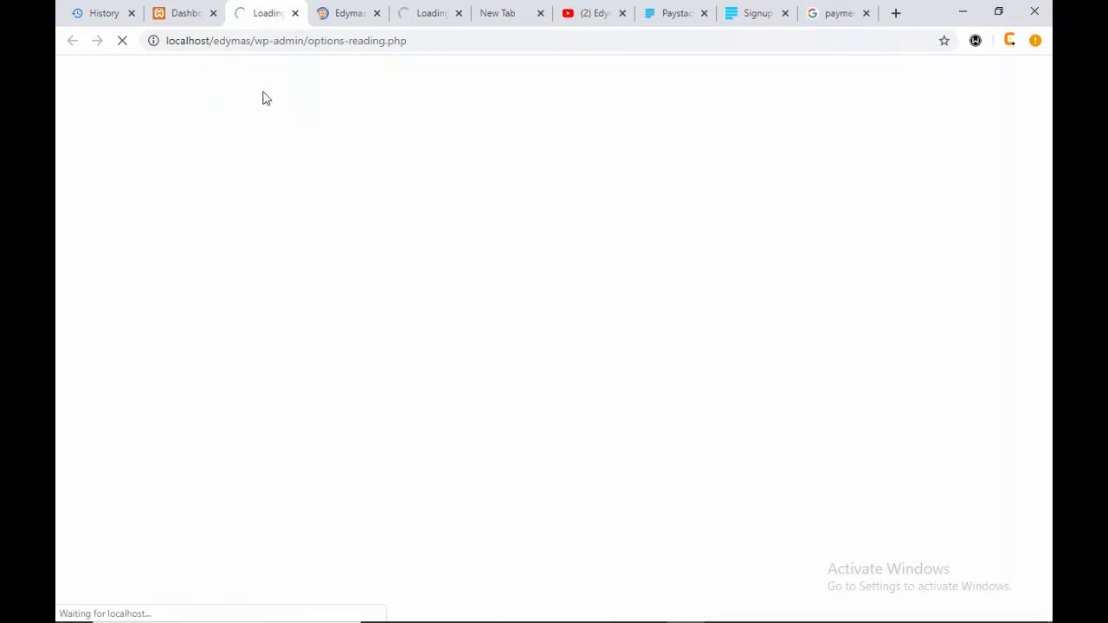
{"action": "left_click", "coordinate": [178, 14]}
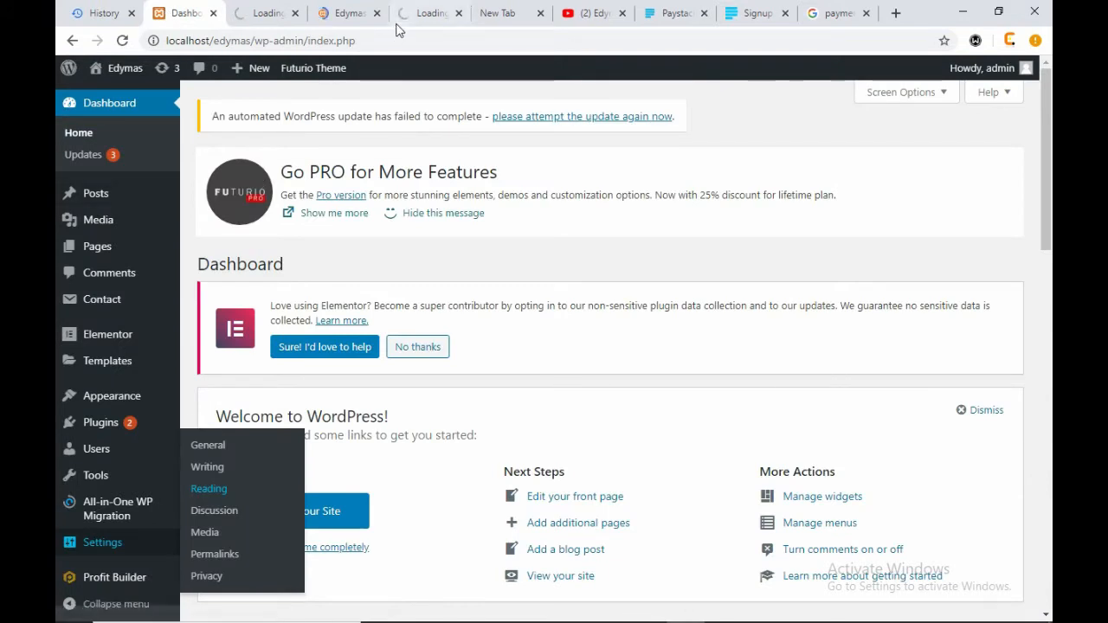
{"action": "mouse_move", "coordinate": [110, 204]}
{"action": "left_click", "coordinate": [255, 15]}
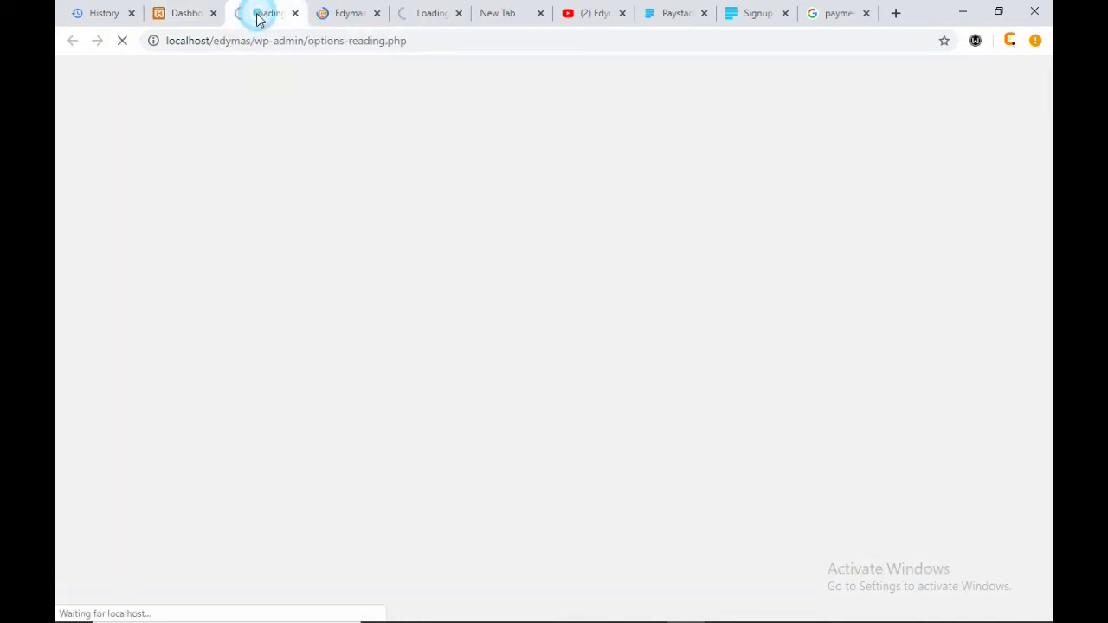
{"action": "left_click", "coordinate": [176, 15]}
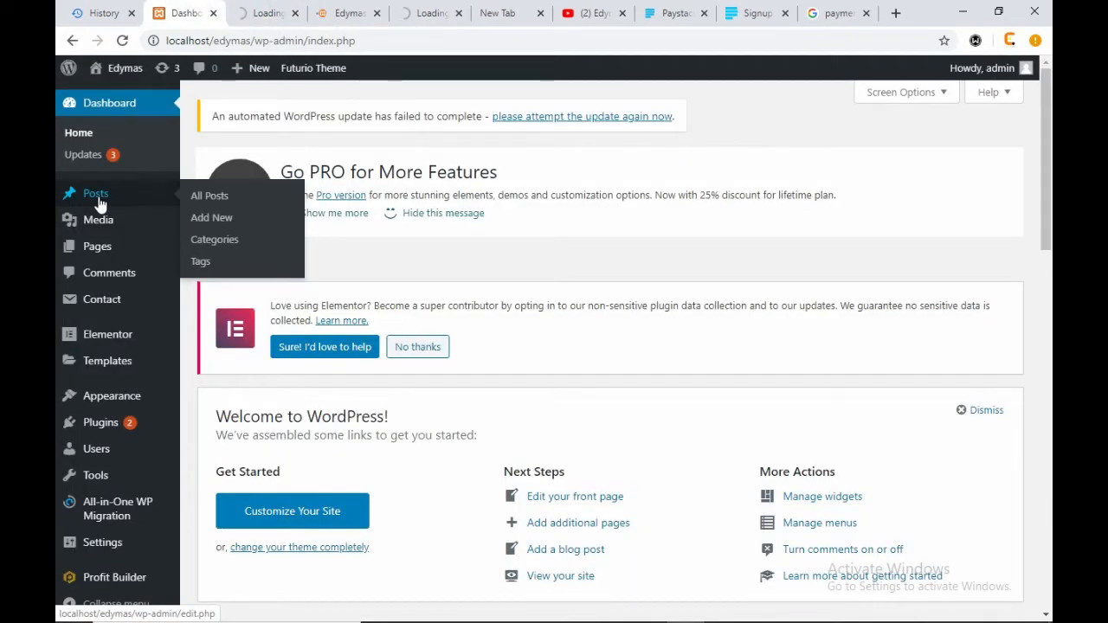
- Open Posts > All Posts in a new tab, view Reading Settings, and minimize Chrome
{"action": "right_click", "coordinate": [217, 197]}
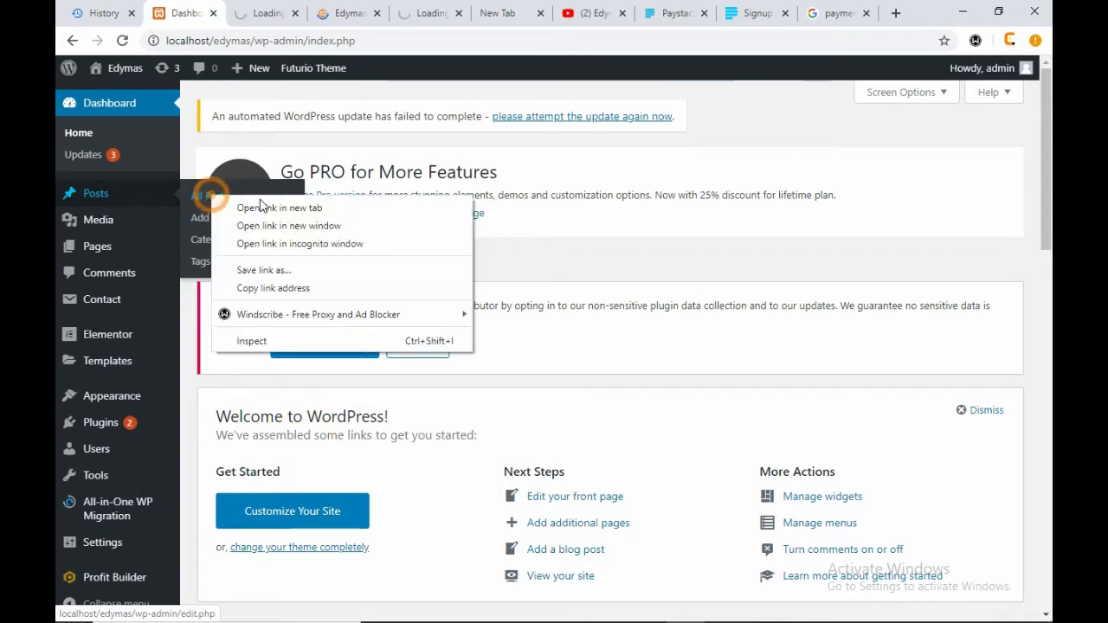
{"action": "left_click", "coordinate": [275, 212]}
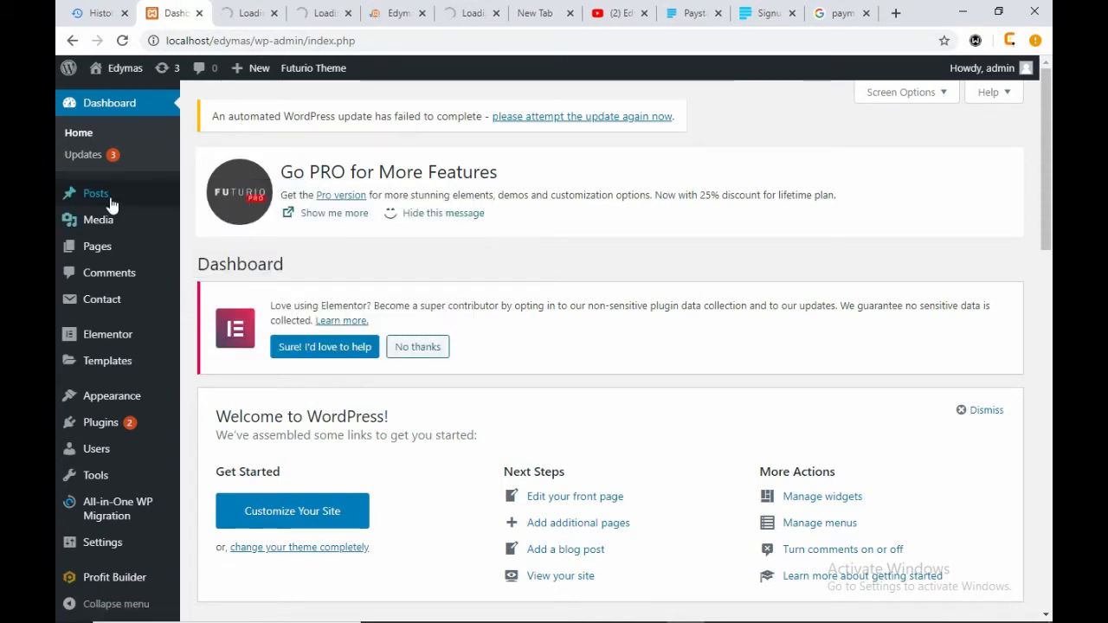
{"action": "mouse_move", "coordinate": [107, 198]}
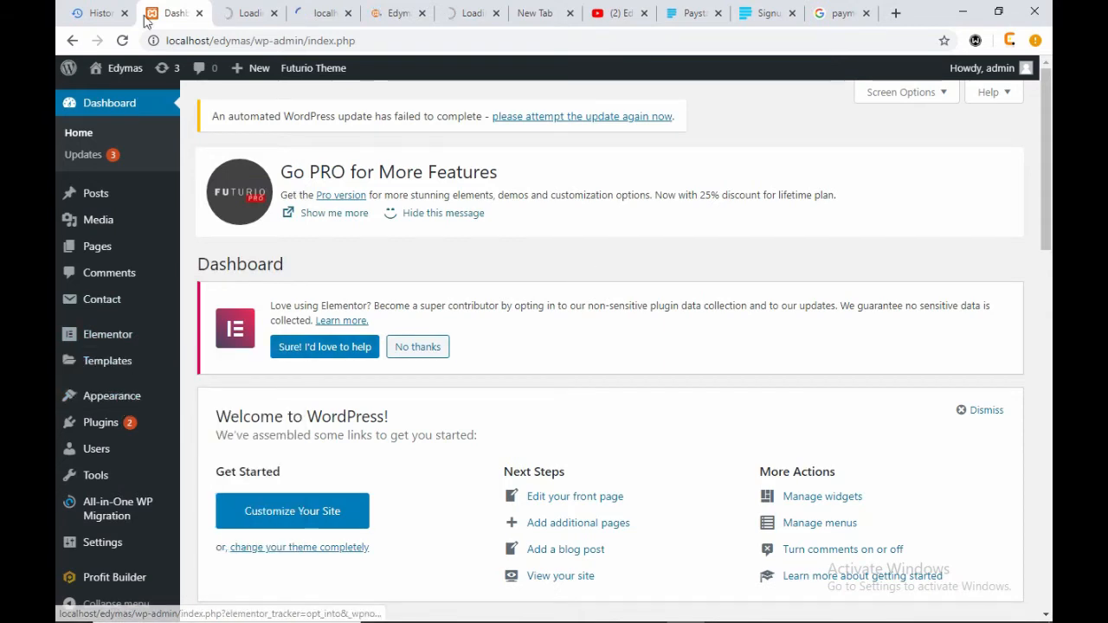
{"action": "left_click", "coordinate": [679, 21]}
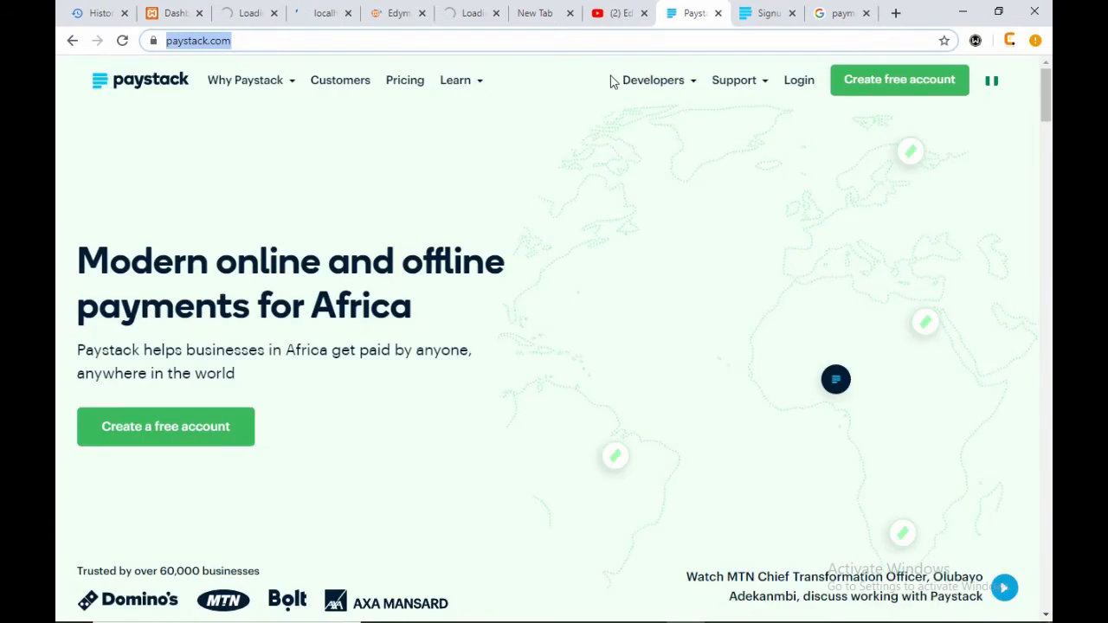
{"action": "left_click", "coordinate": [156, 13]}
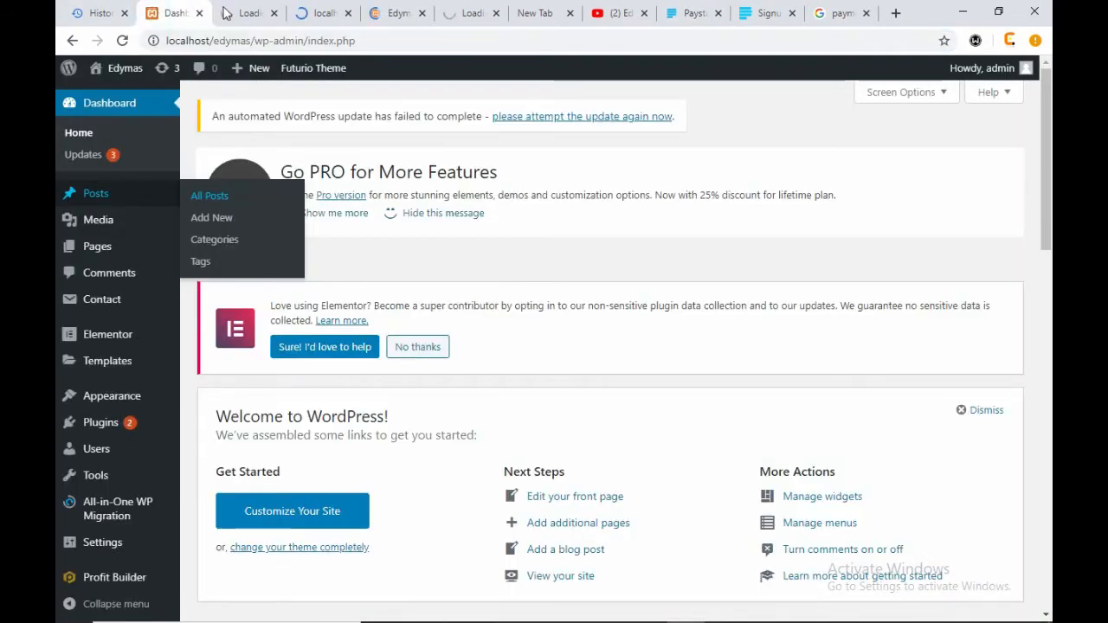
{"action": "left_click", "coordinate": [303, 14]}
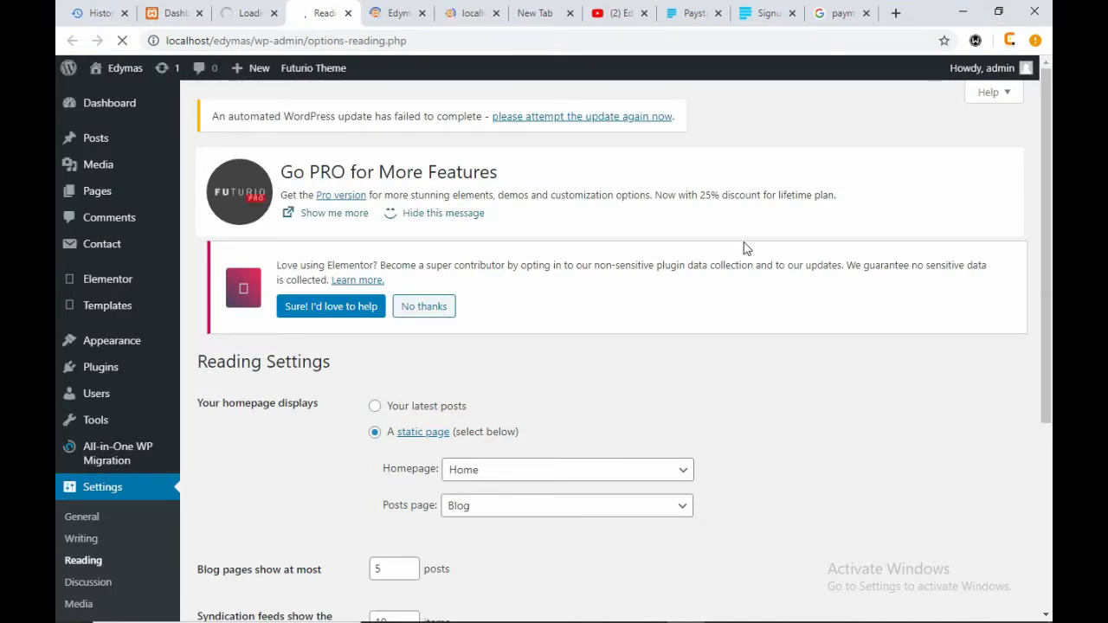
{"action": "left_click", "coordinate": [963, 12]}
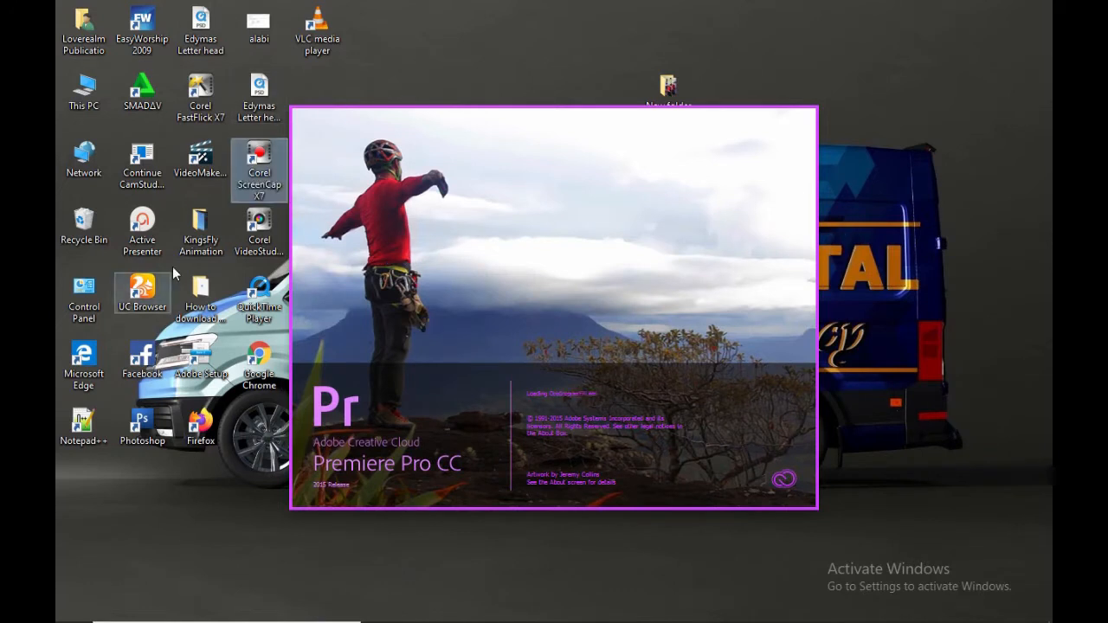
- Browse in File Explorer to Local Disk (C:) > DESKTOP > Edymas Concepts > Designs
{"action": "double_click", "coordinate": [73, 33]}
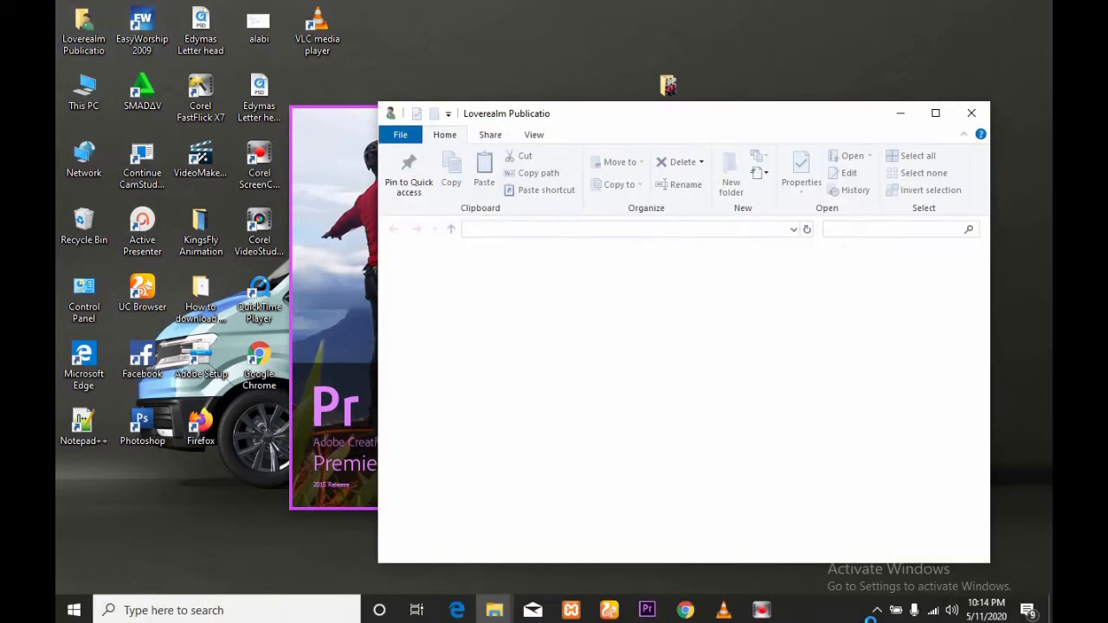
{"action": "left_click", "coordinate": [877, 609]}
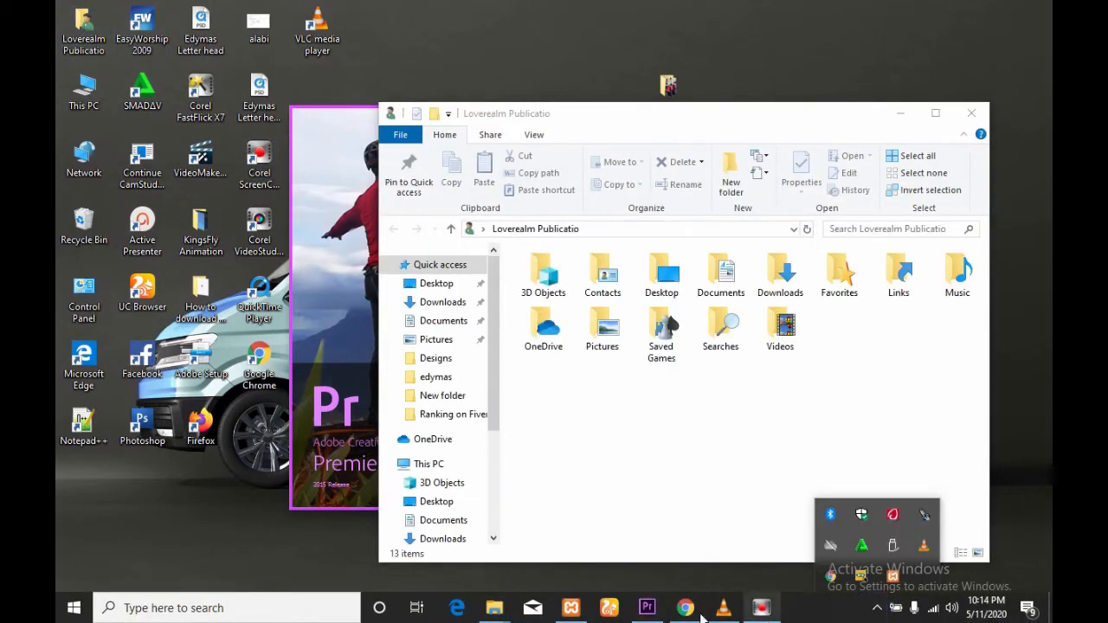
{"action": "left_click", "coordinate": [647, 612]}
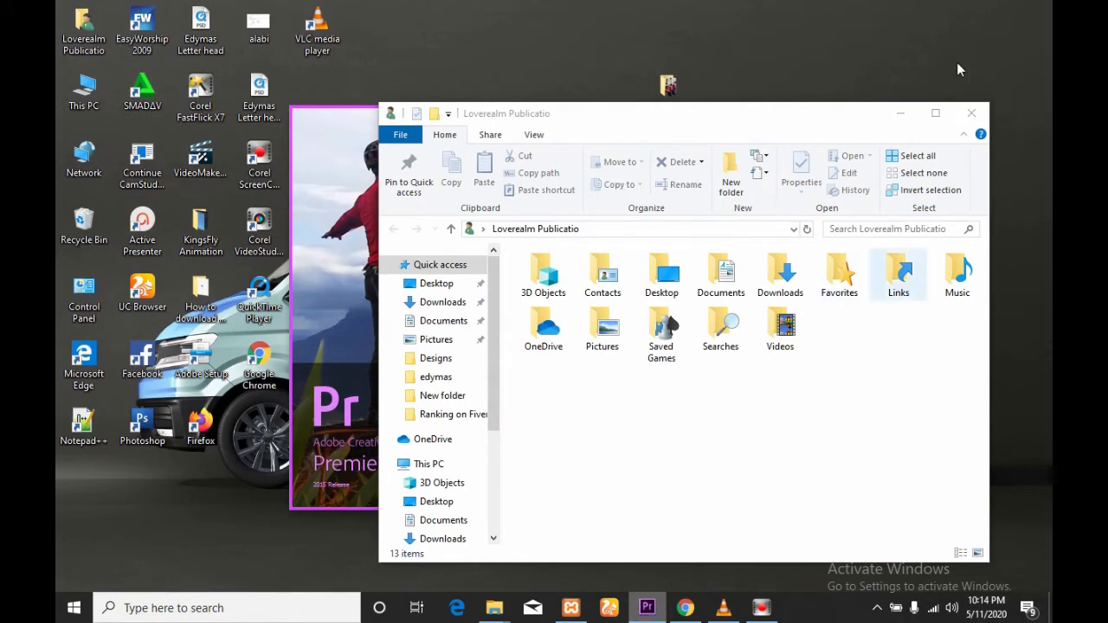
{"action": "left_click", "coordinate": [432, 464]}
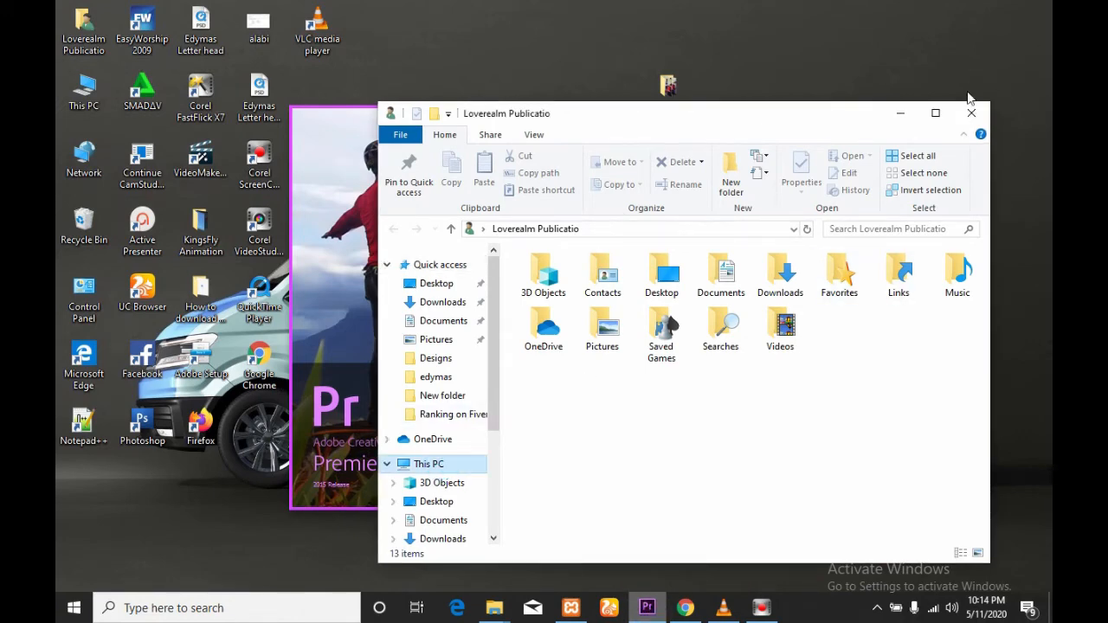
{"action": "left_click", "coordinate": [935, 113]}
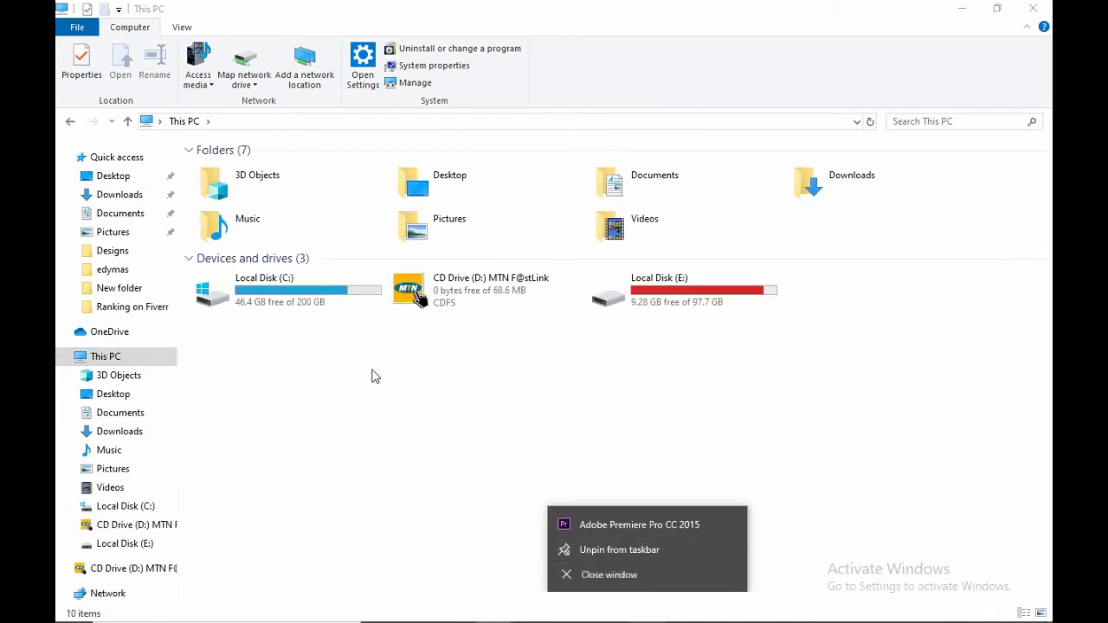
{"action": "double_click", "coordinate": [299, 279]}
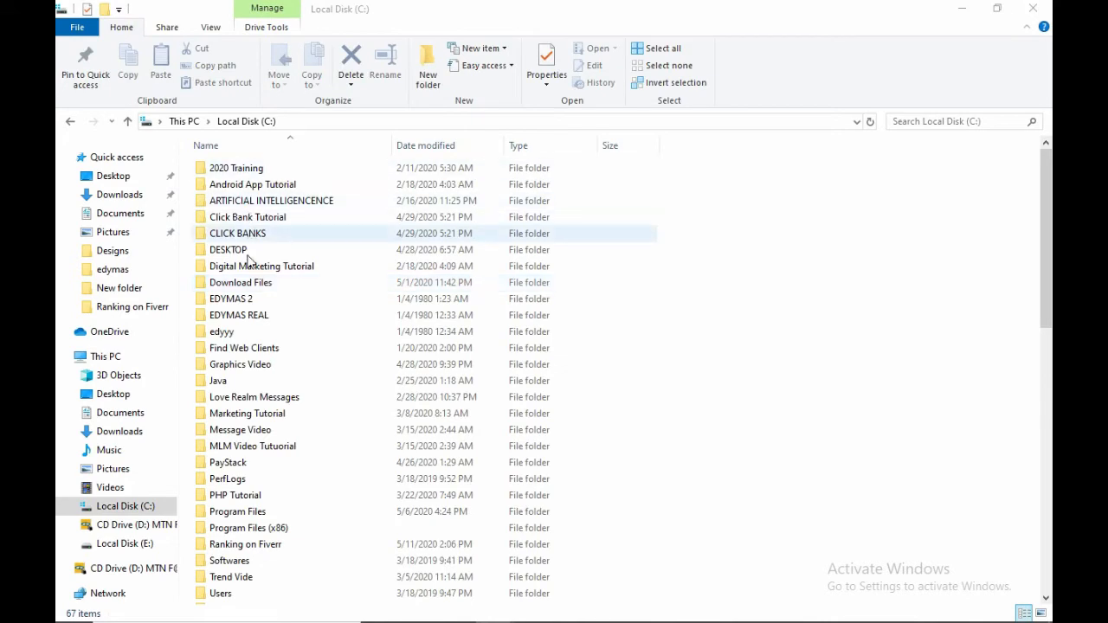
{"action": "double_click", "coordinate": [264, 251]}
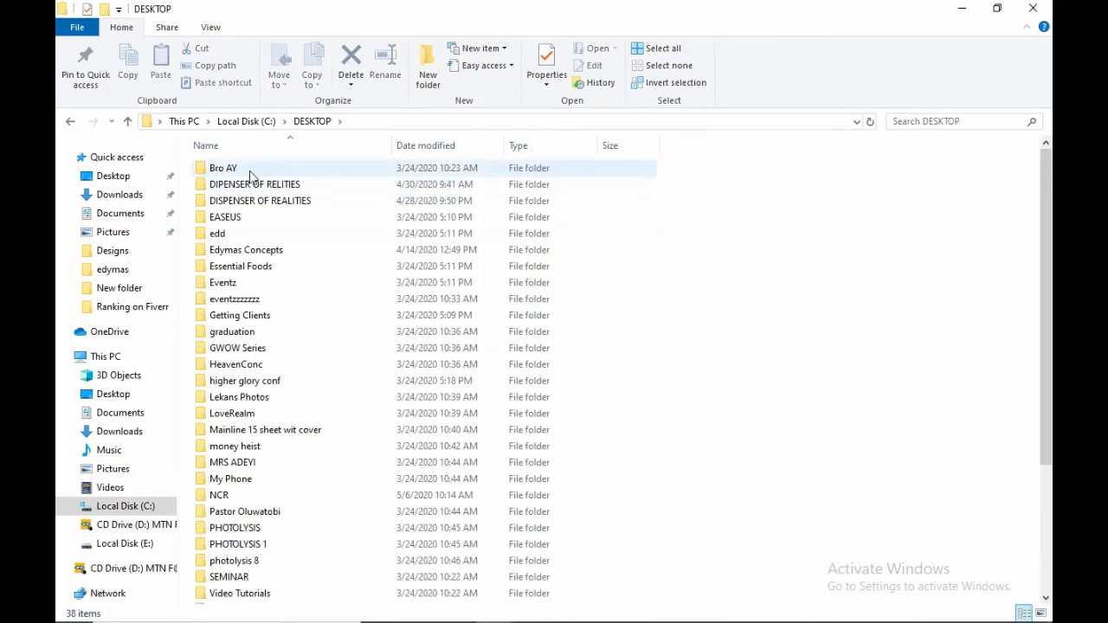
{"action": "left_click", "coordinate": [260, 249]}
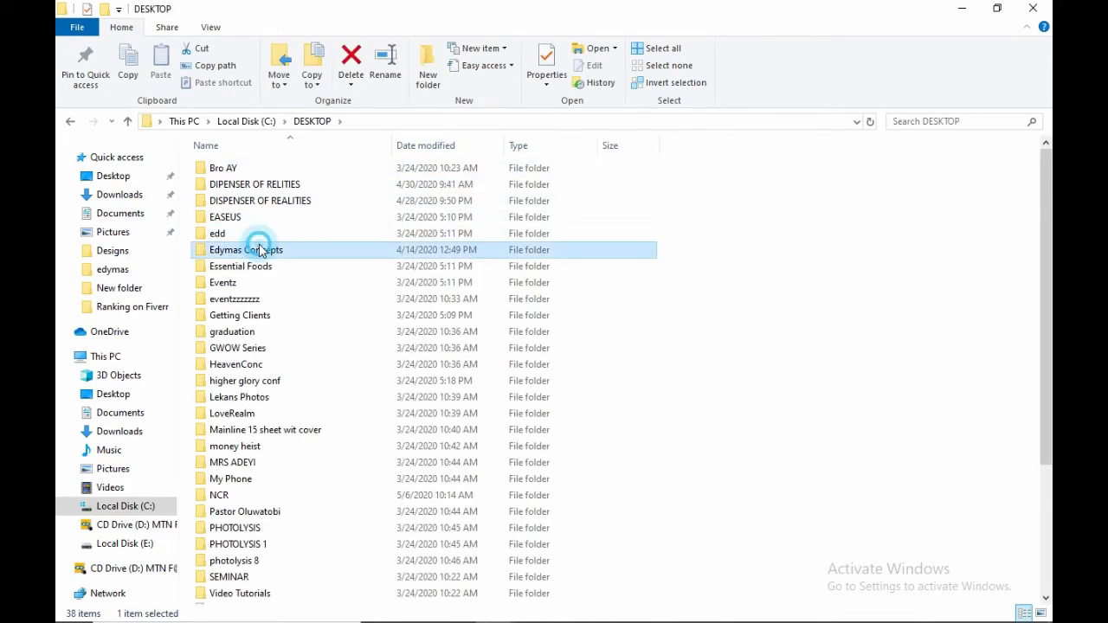
{"action": "double_click", "coordinate": [260, 249]}
{"action": "left_click", "coordinate": [276, 169]}
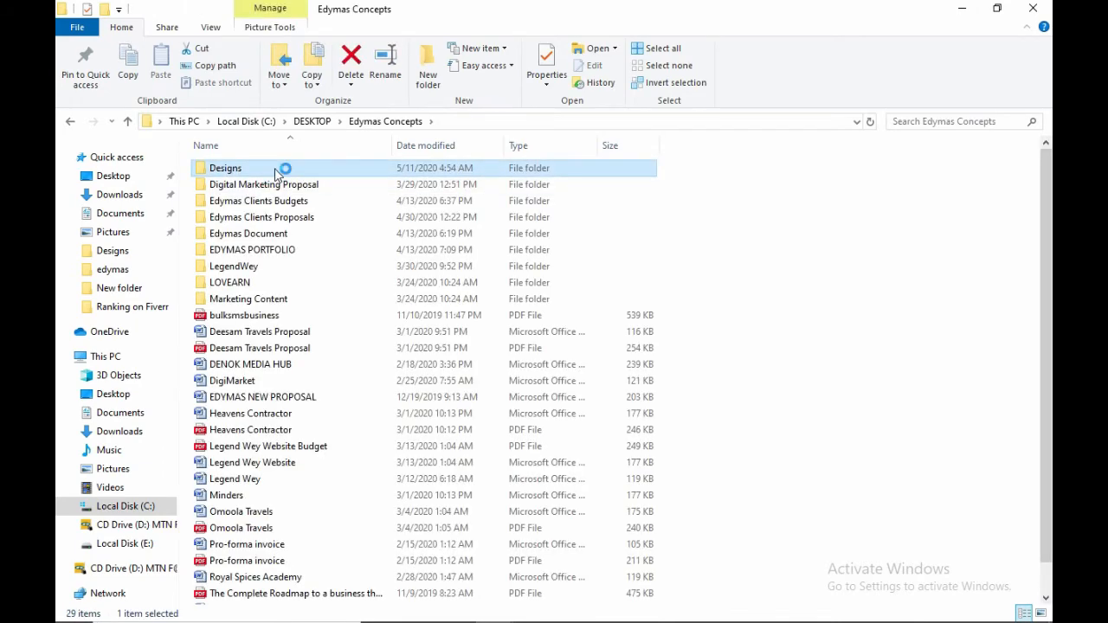
{"action": "double_click", "coordinate": [276, 169]}
{"action": "scroll", "coordinate": [661, 425], "scroll_direction": "down", "scroll_amount": 10}
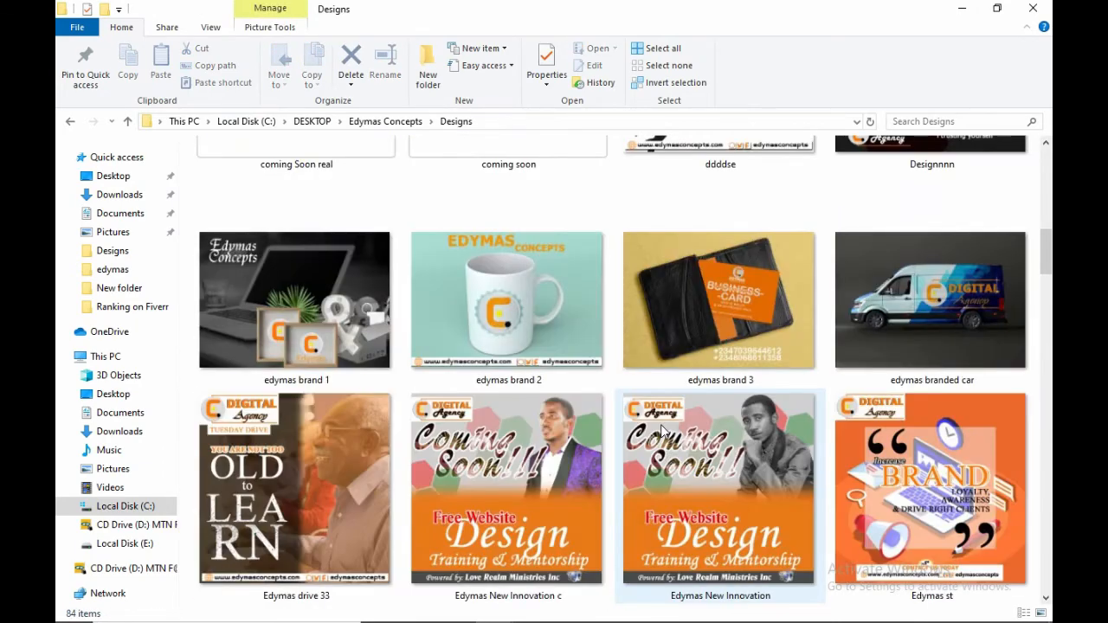
{"action": "scroll", "coordinate": [661, 427], "scroll_direction": "down", "scroll_amount": 8}
- Set the Expand Book image as the desktop background
{"action": "left_click", "coordinate": [571, 224]}
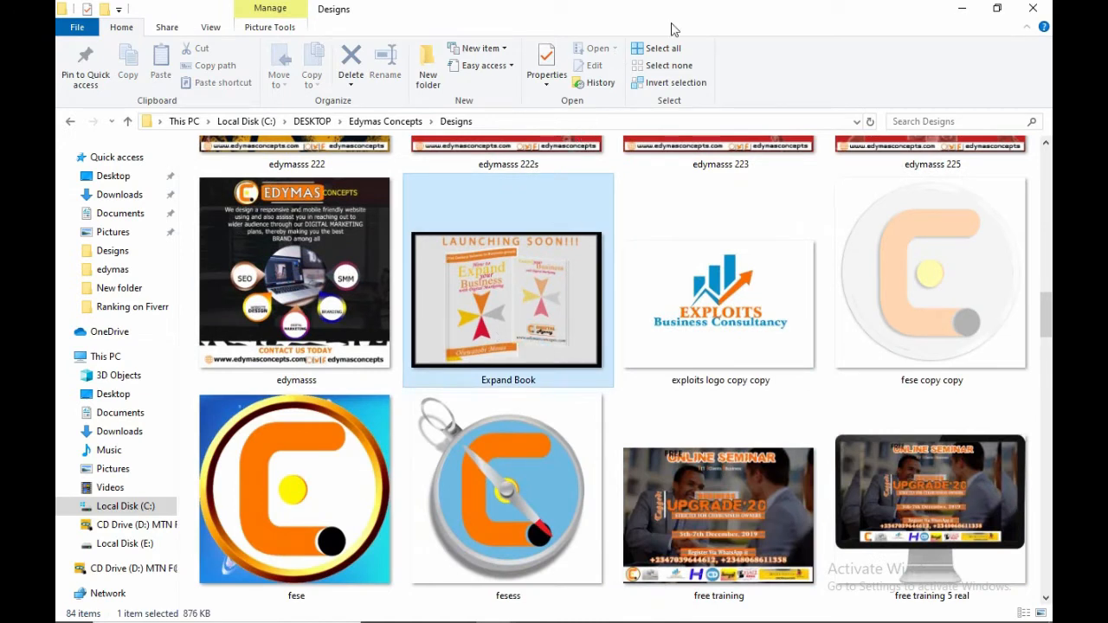
{"action": "double_click", "coordinate": [494, 244]}
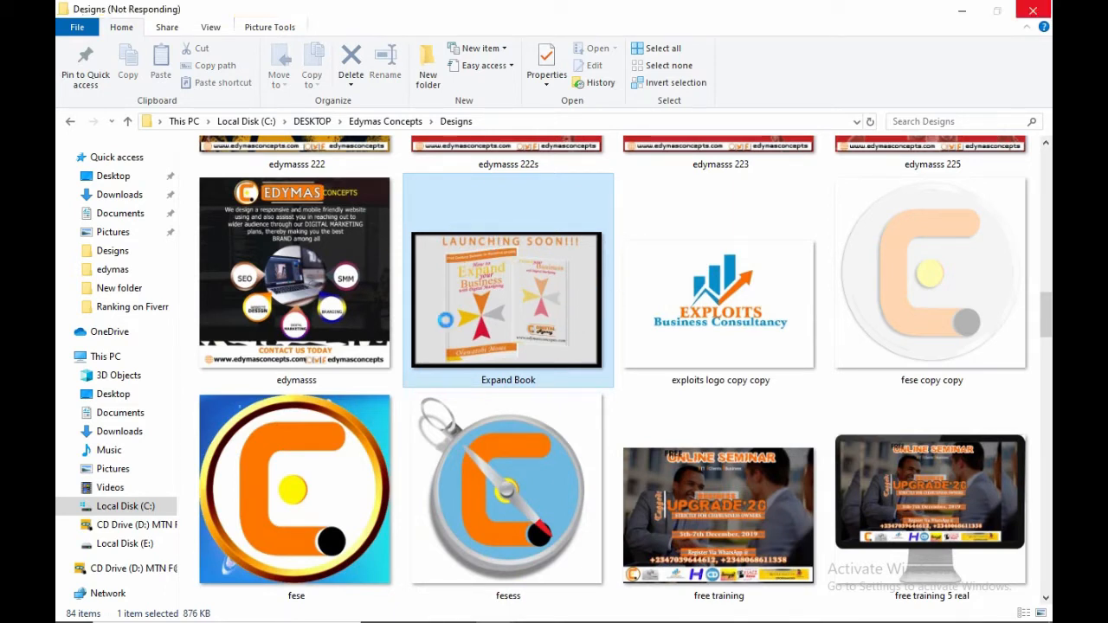
{"action": "right_click", "coordinate": [494, 280]}
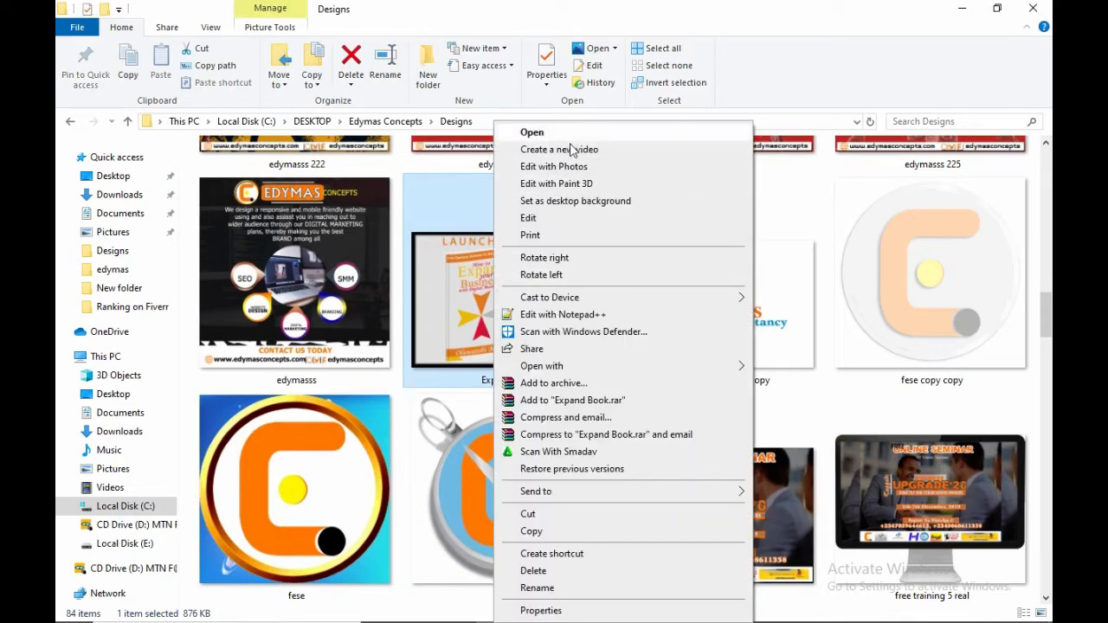
{"action": "left_click", "coordinate": [573, 201]}
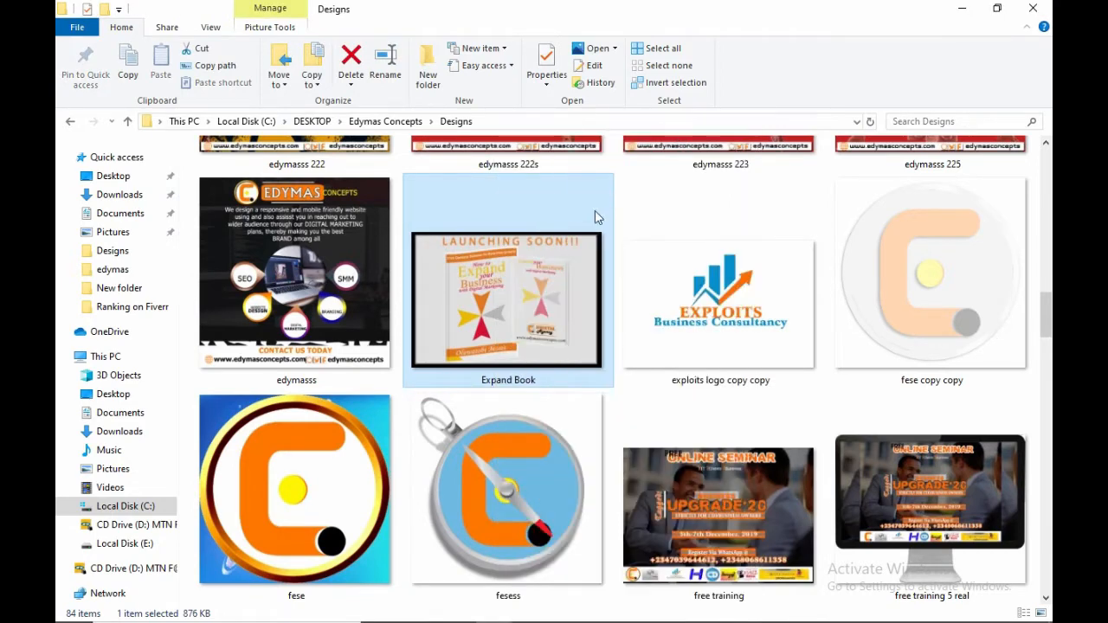
- Minimize Explorer, dismiss the Premiere Pro startup error, and restore Chrome's Reading Settings
{"action": "left_click", "coordinate": [963, 9]}
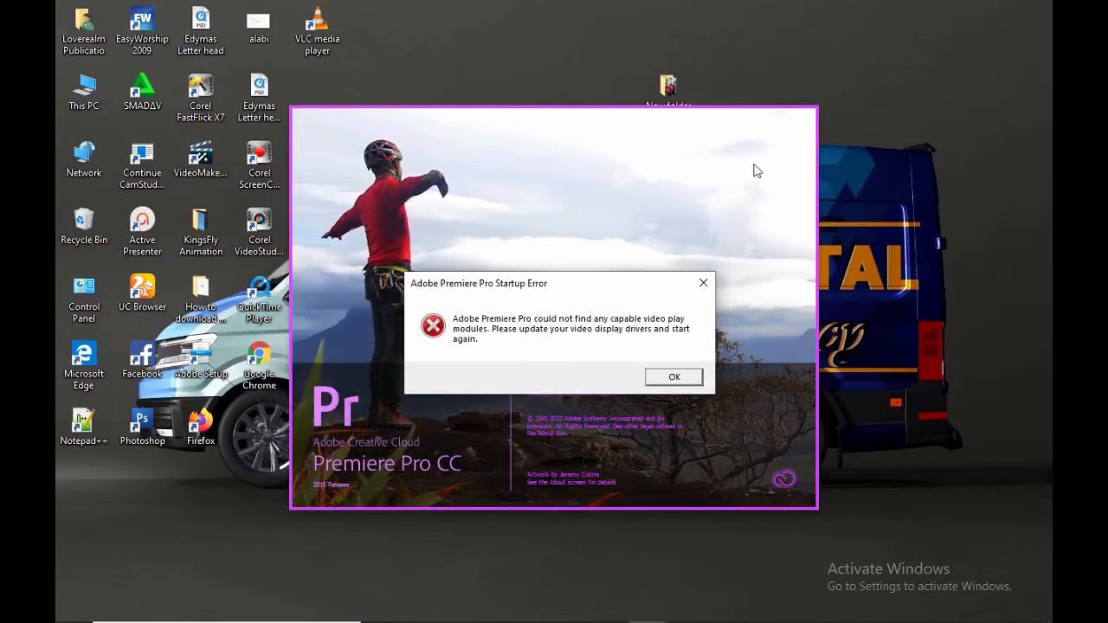
{"action": "left_click", "coordinate": [677, 374]}
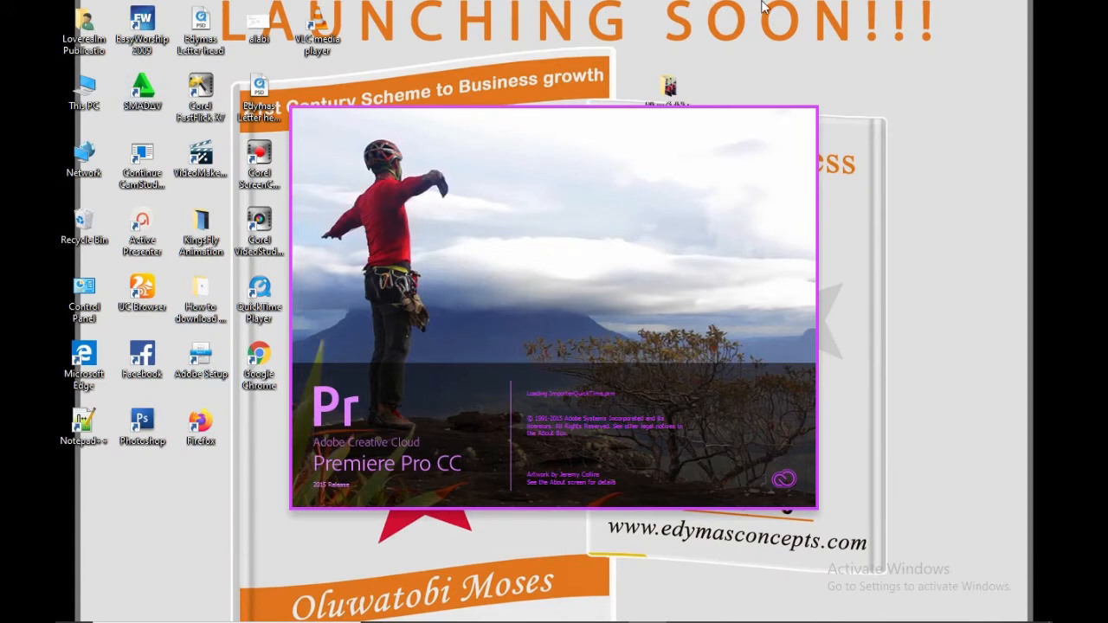
{"action": "mouse_move", "coordinate": [593, 620]}
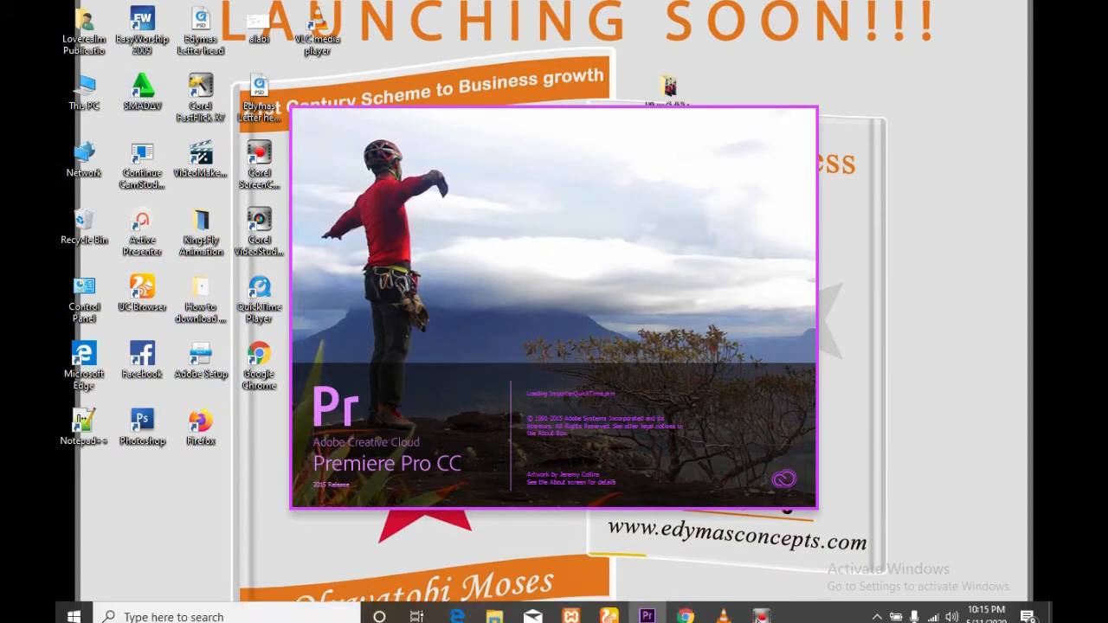
{"action": "left_click", "coordinate": [685, 607]}
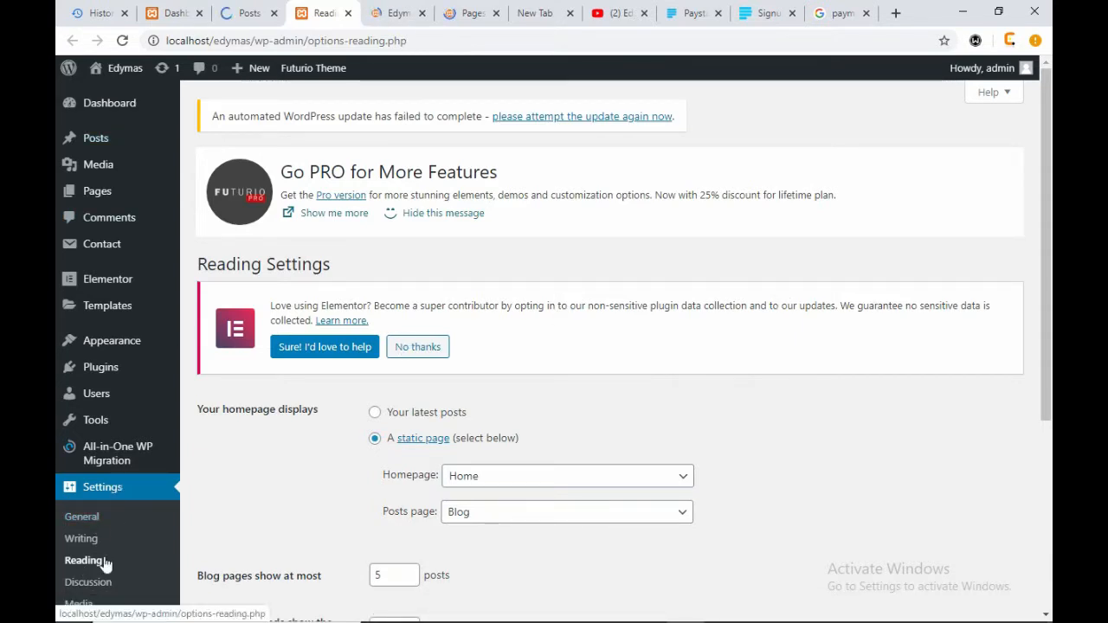
- Confirm the Reading Settings 'Posts page' dropdown is still set to Blog
{"action": "scroll", "coordinate": [566, 438], "scroll_direction": "down", "scroll_amount": 2}
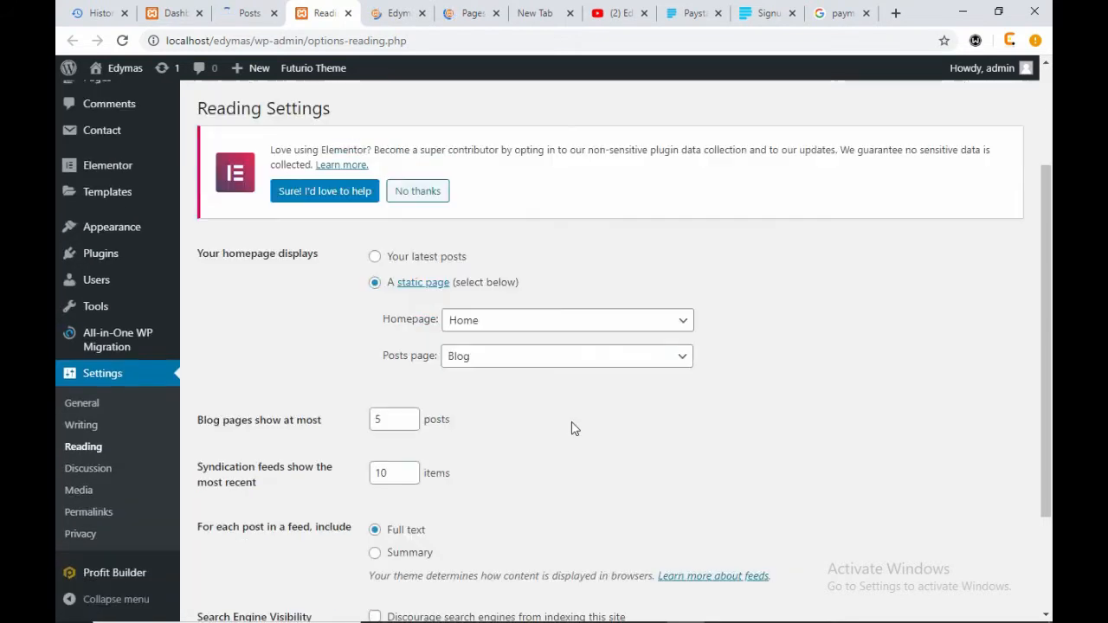
{"action": "left_click_drag", "start_coordinate": [383, 372], "coordinate": [480, 372]}
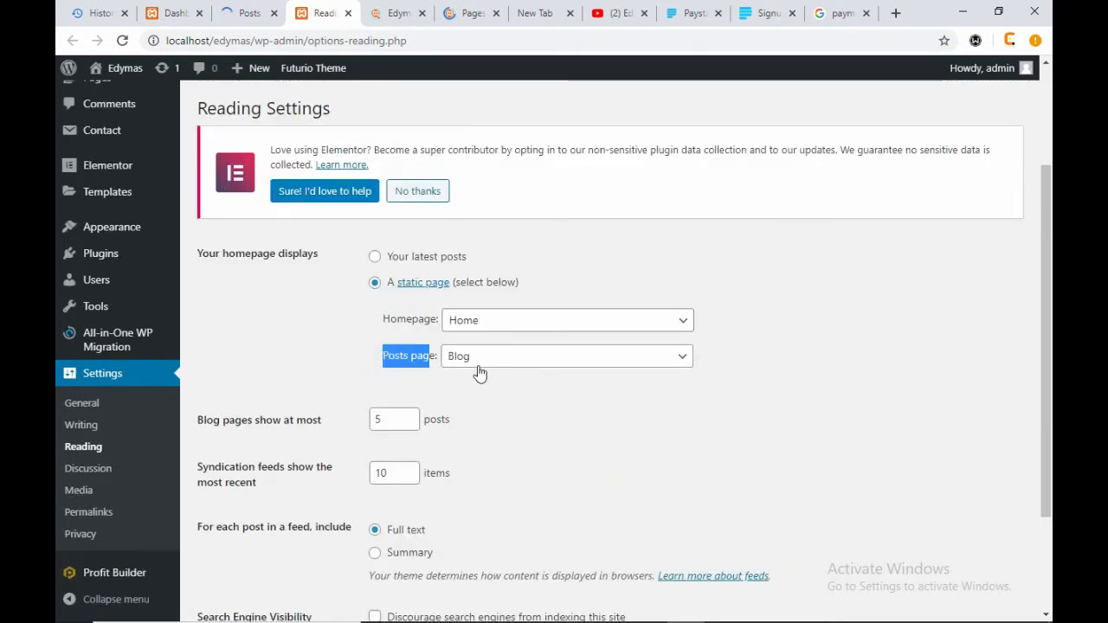
{"action": "left_click", "coordinate": [683, 358]}
{"action": "left_click", "coordinate": [684, 362]}
{"action": "left_click", "coordinate": [750, 370]}
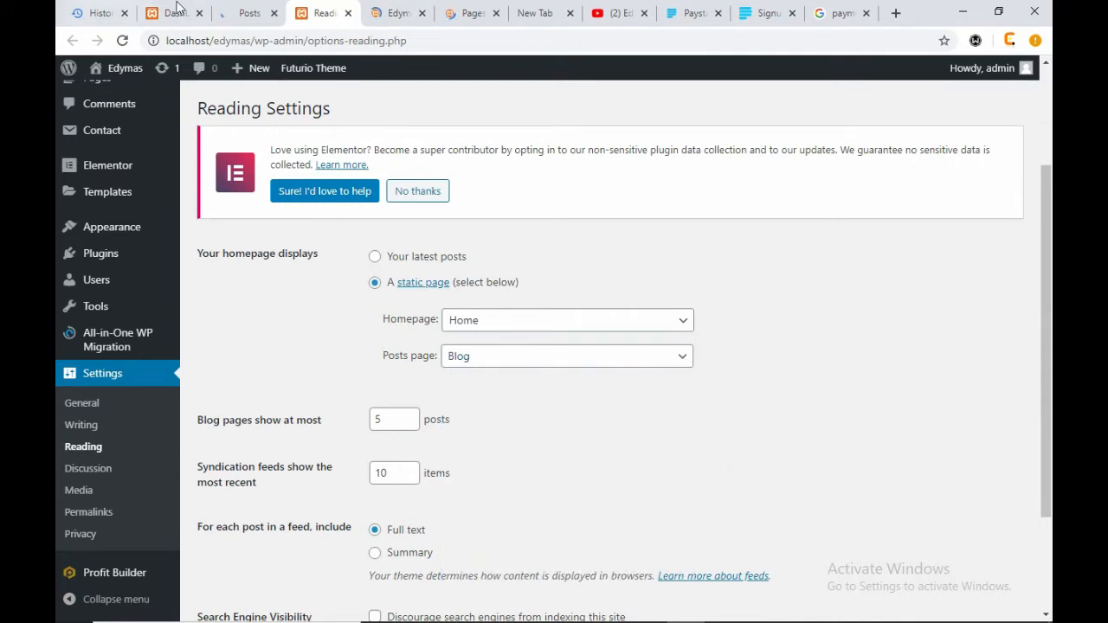
- Click the BLOG menu link on the Edymas homepage to open localhost/edymas/blog/
{"action": "left_click", "coordinate": [254, 7]}
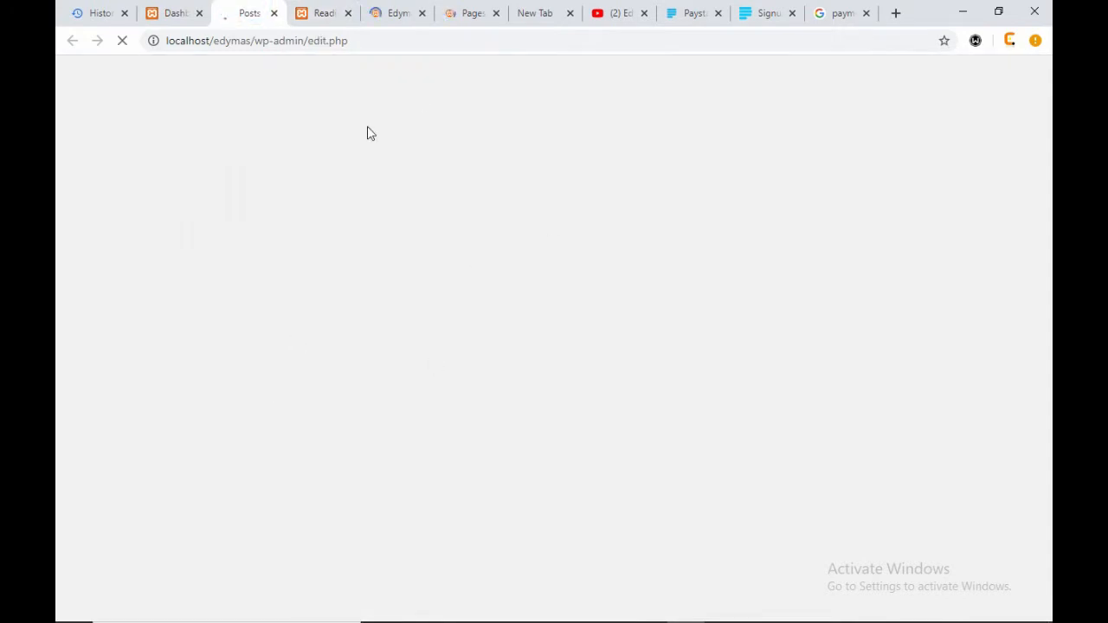
{"action": "left_click", "coordinate": [309, 16]}
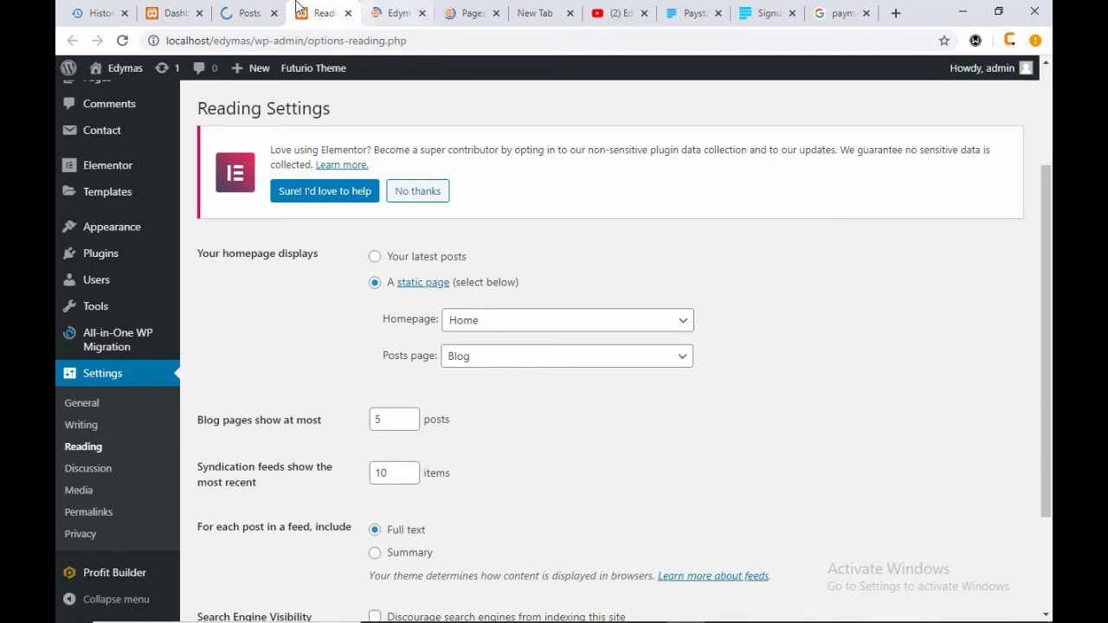
{"action": "left_click", "coordinate": [392, 13]}
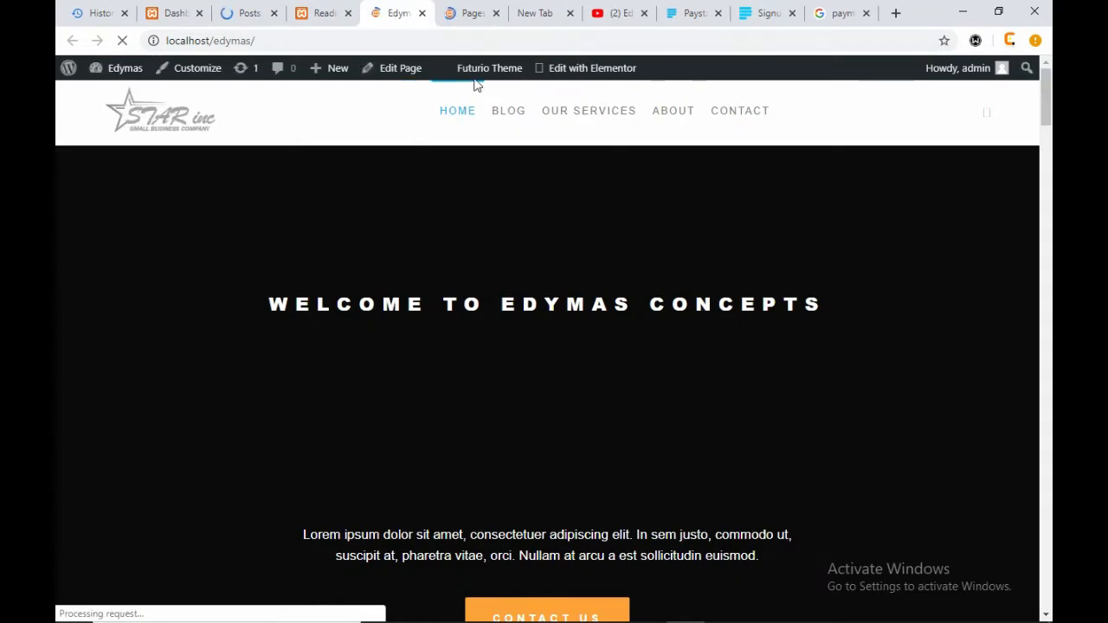
{"action": "left_click", "coordinate": [468, 13]}
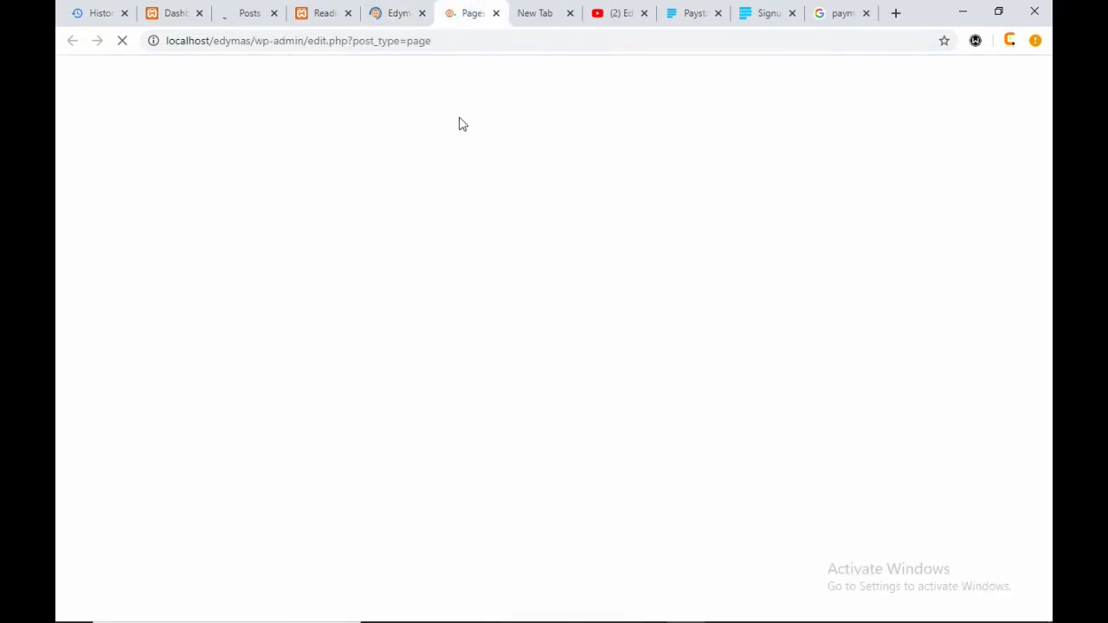
{"action": "left_click", "coordinate": [414, 13]}
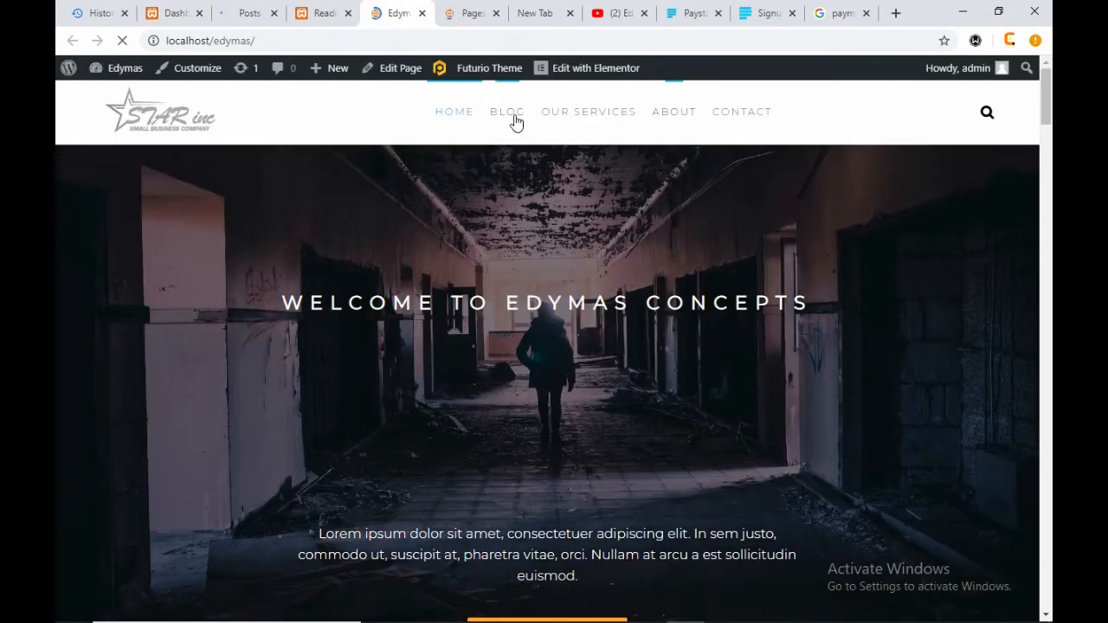
{"action": "left_click", "coordinate": [517, 119]}
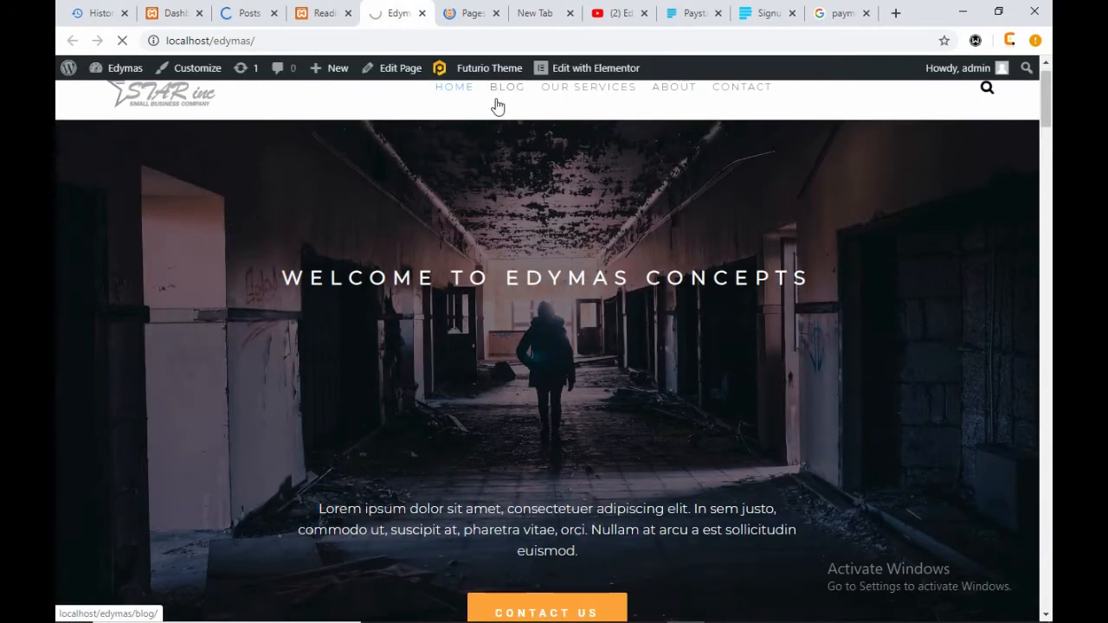
{"action": "left_click", "coordinate": [256, 14]}
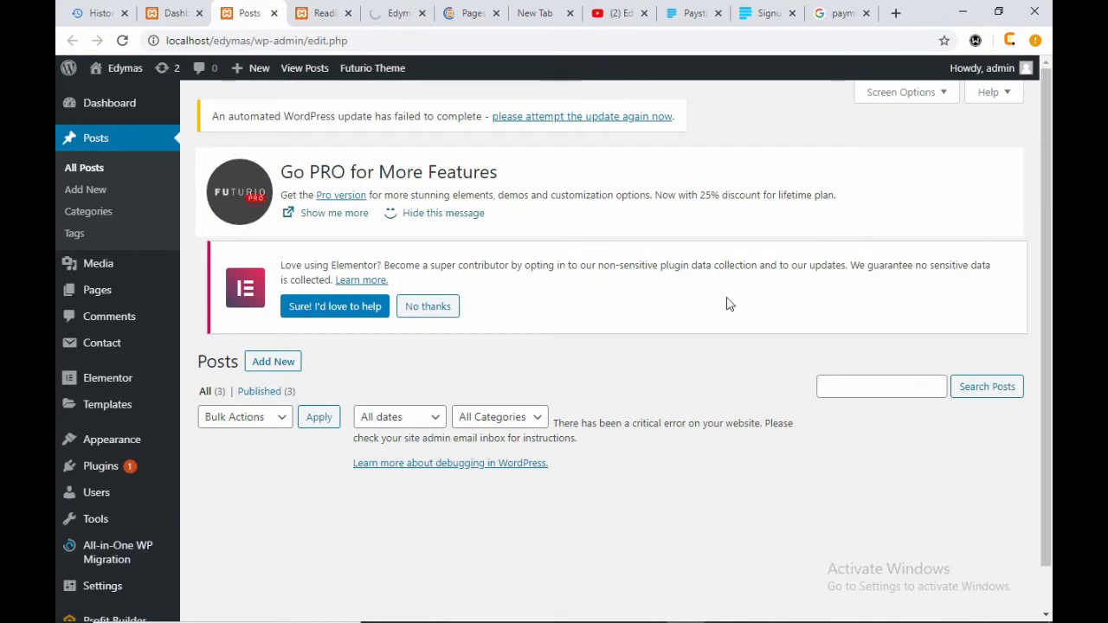
{"action": "left_click", "coordinate": [397, 13]}
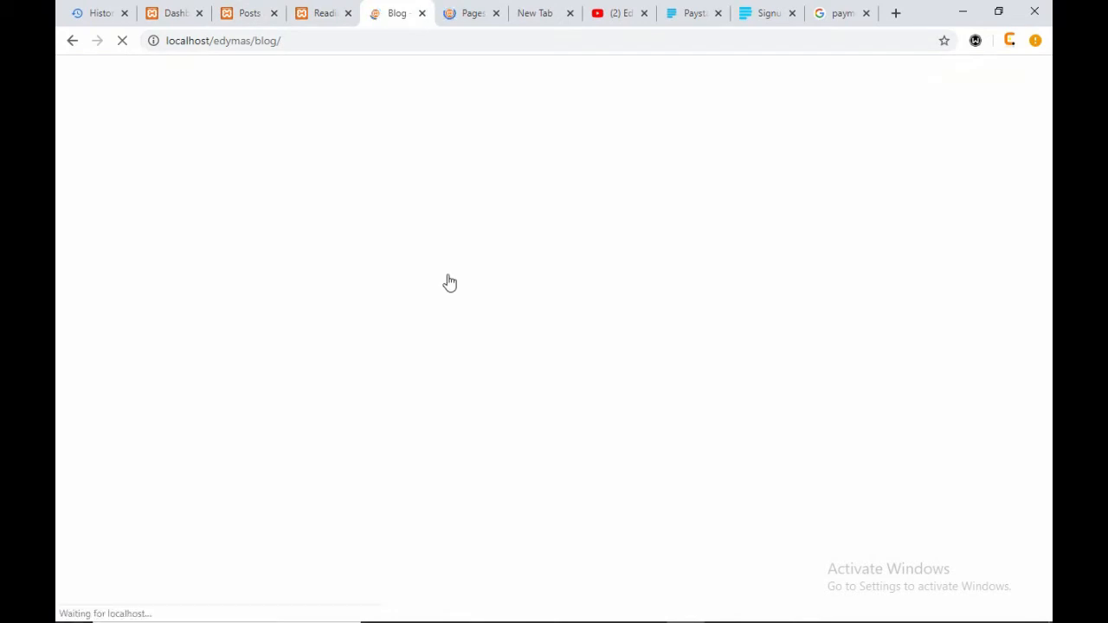
- Select parts of the Blog page address, including the word 'edymas'
{"action": "left_click", "coordinate": [293, 40]}
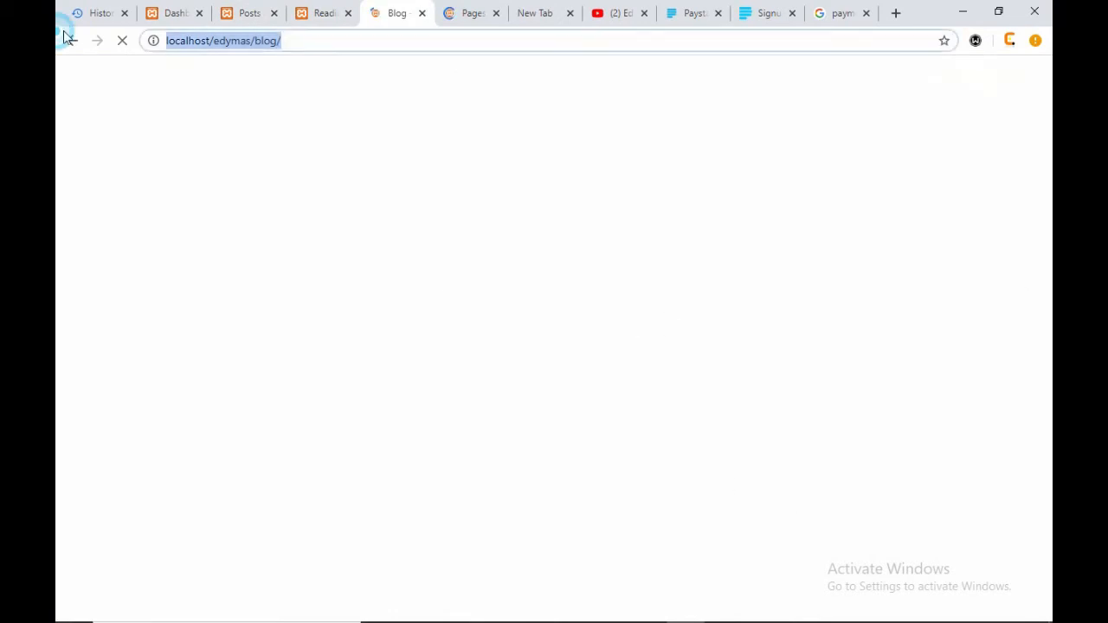
{"action": "left_click", "coordinate": [194, 45]}
{"action": "left_click", "coordinate": [243, 42]}
{"action": "left_click_drag", "start_coordinate": [300, 43], "coordinate": [57, 44]}
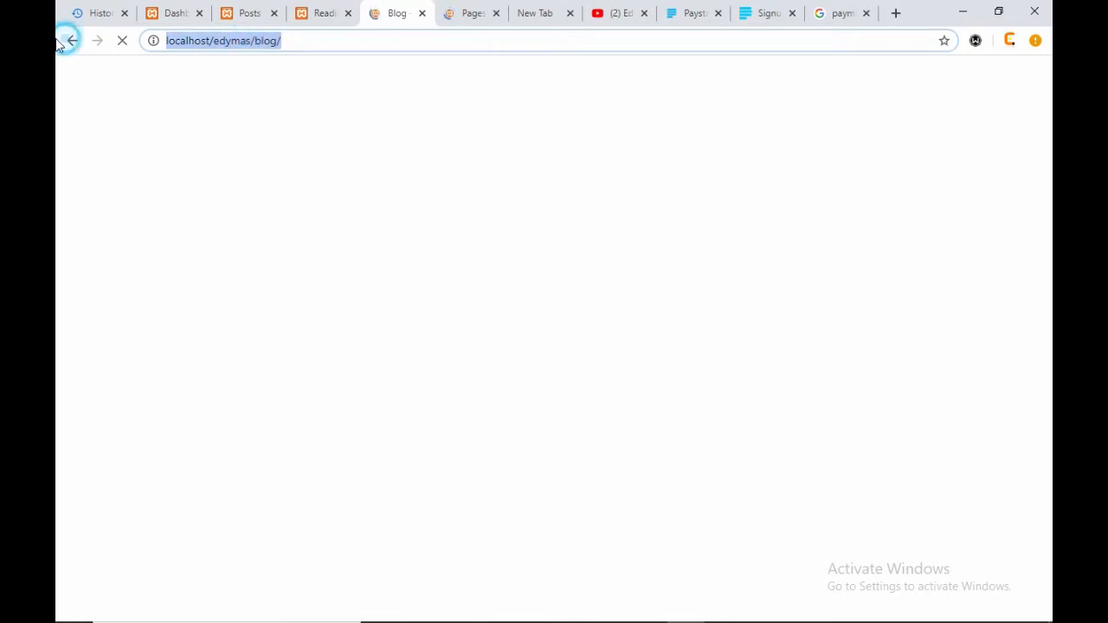
{"action": "left_click", "coordinate": [331, 40]}
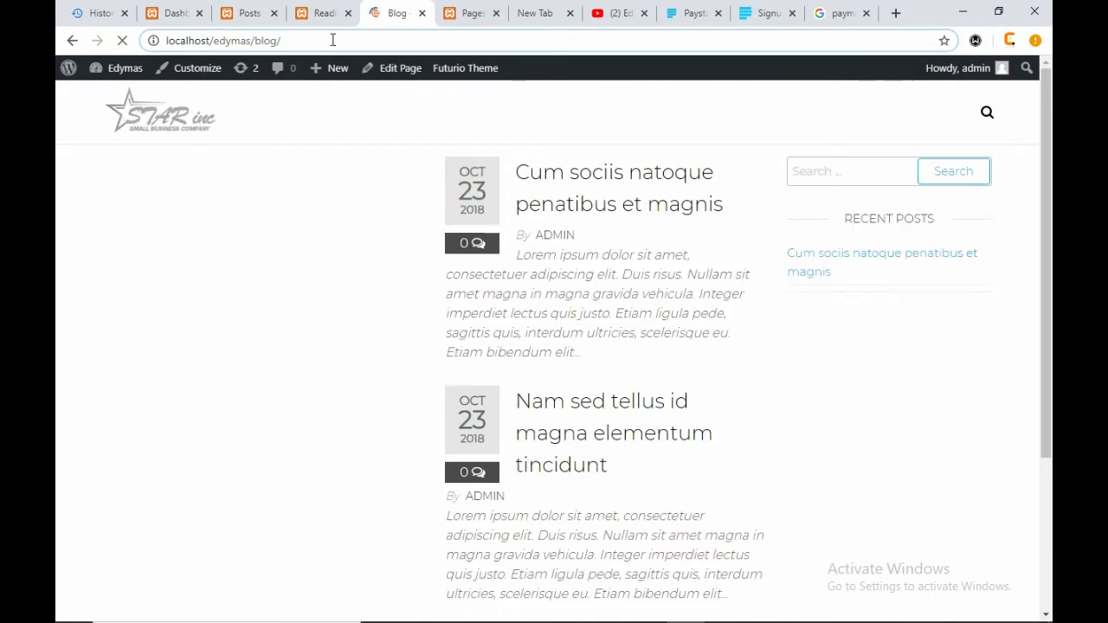
{"action": "double_click", "coordinate": [232, 40]}
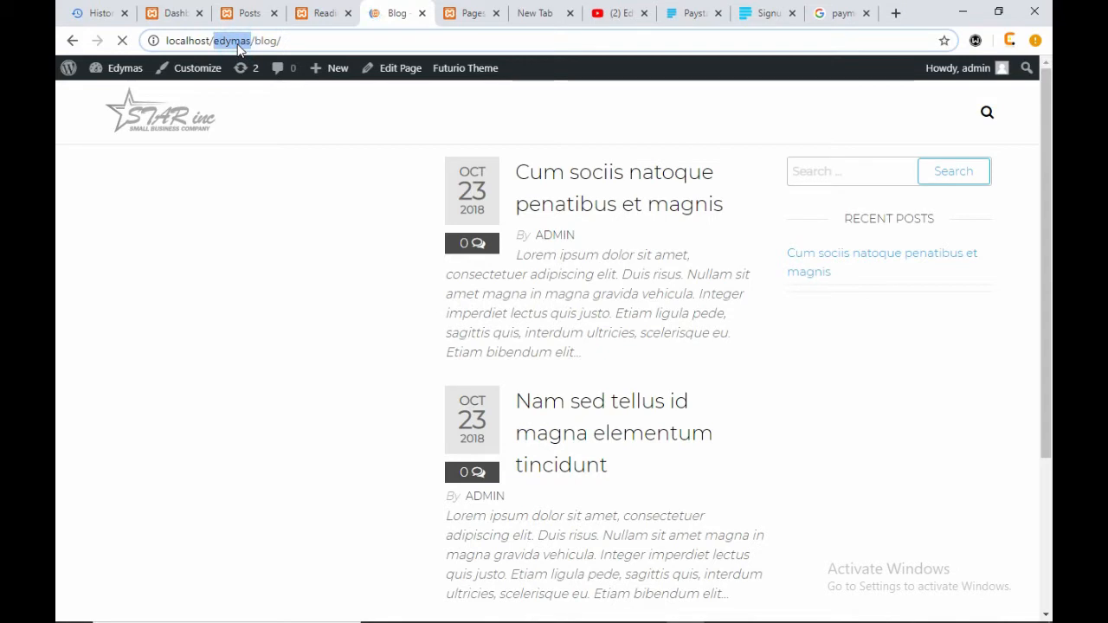
{"action": "left_click", "coordinate": [366, 40]}
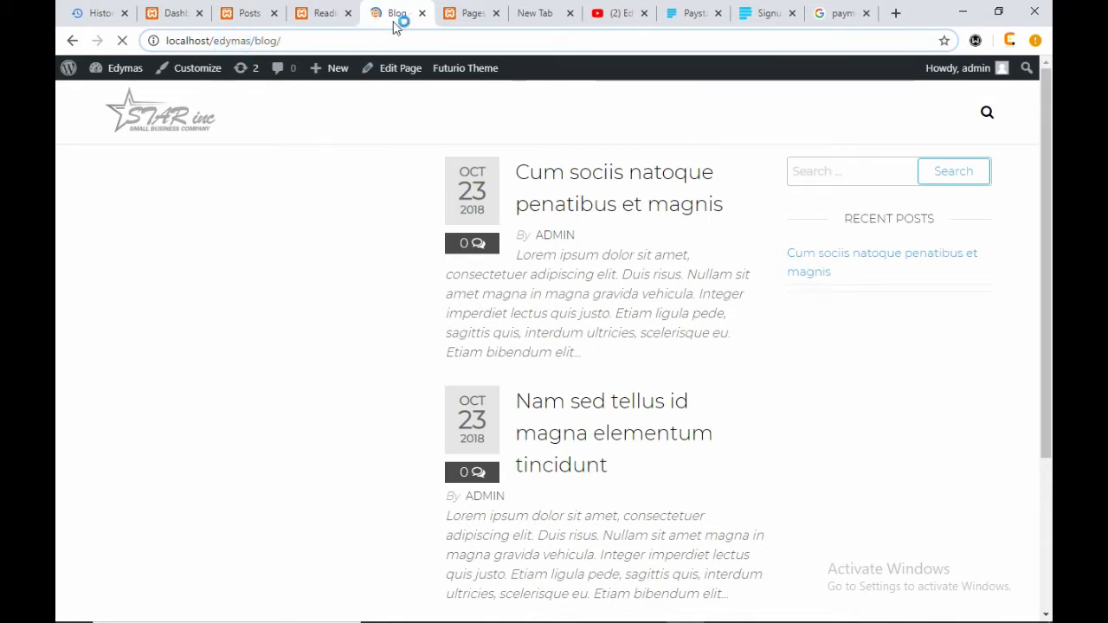
- Start a new post from the admin Posts list and close the Reading Settings tab
{"action": "left_click", "coordinate": [469, 13]}
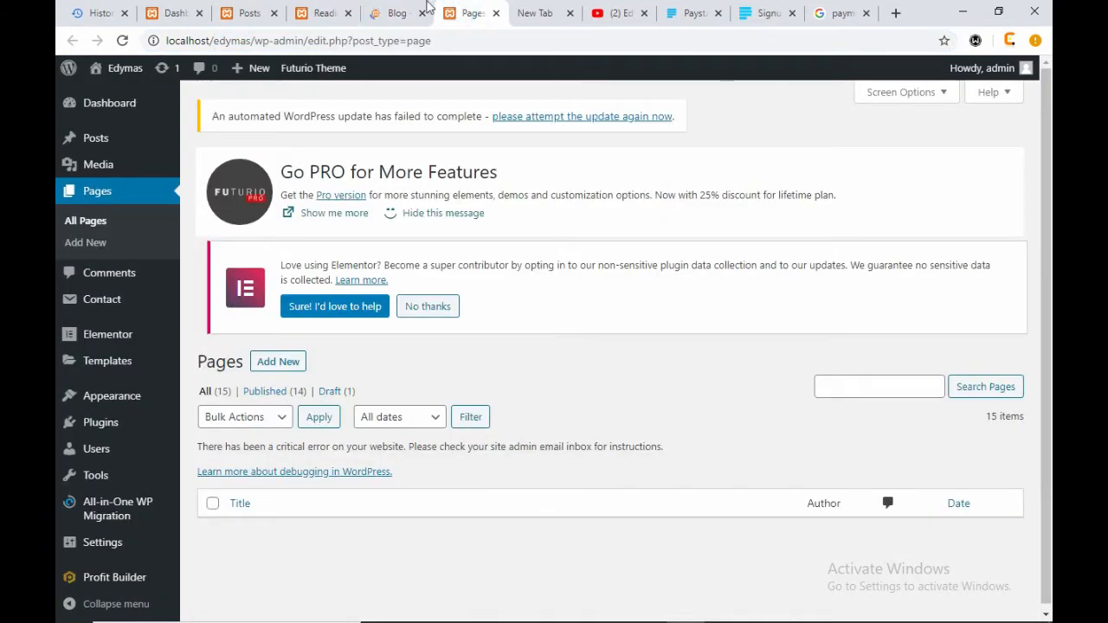
{"action": "left_click", "coordinate": [242, 13]}
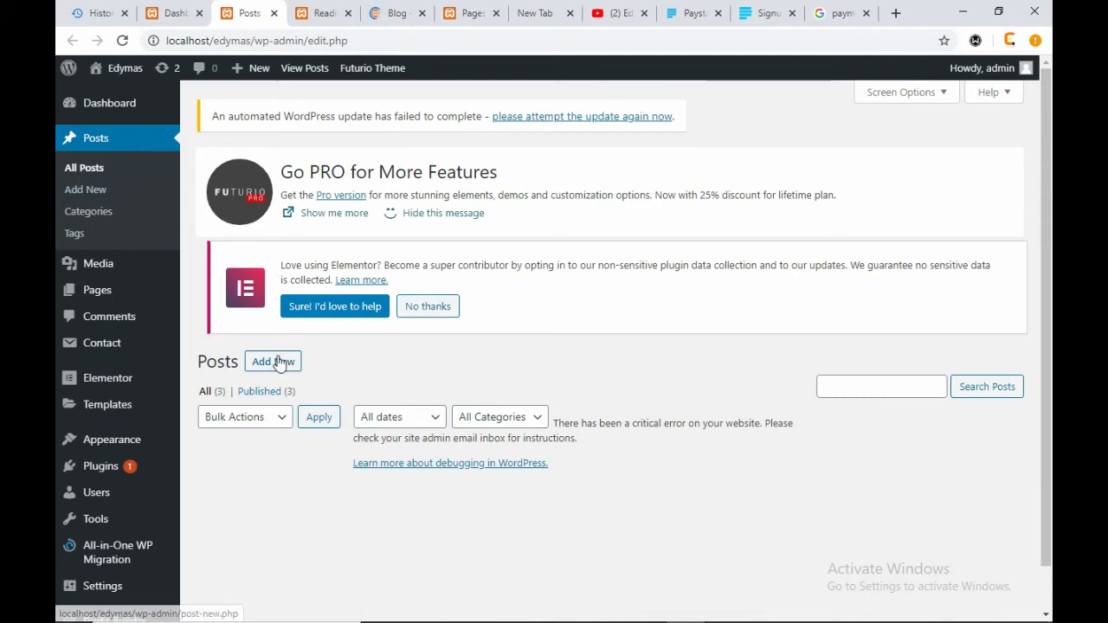
{"action": "scroll", "coordinate": [801, 482], "scroll_direction": "down", "scroll_amount": 1}
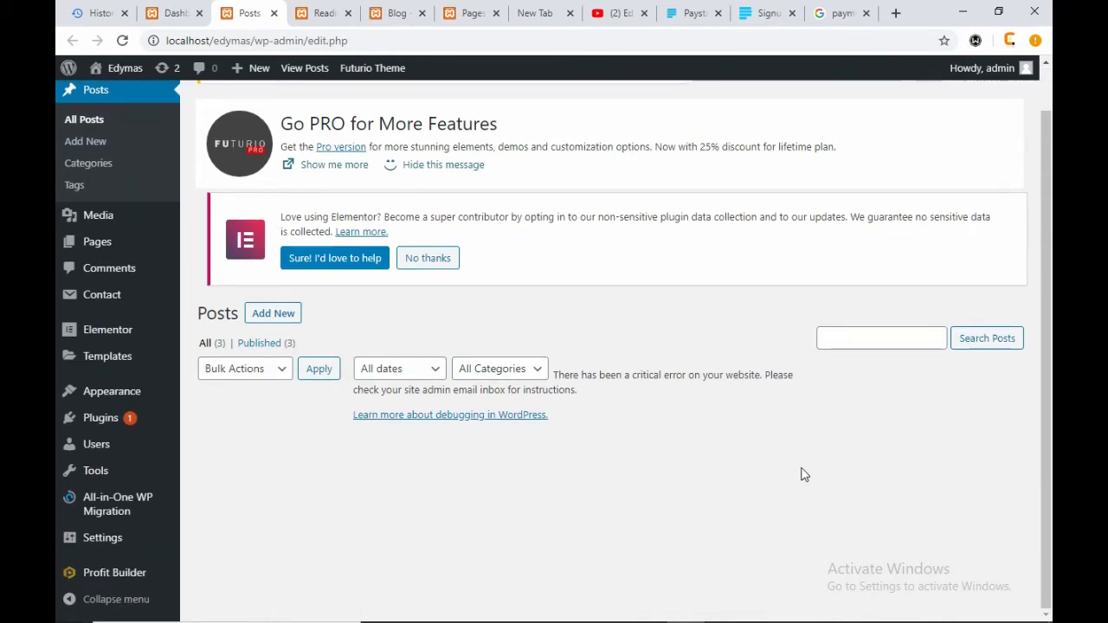
{"action": "scroll", "coordinate": [801, 475], "scroll_direction": "up", "scroll_amount": 1}
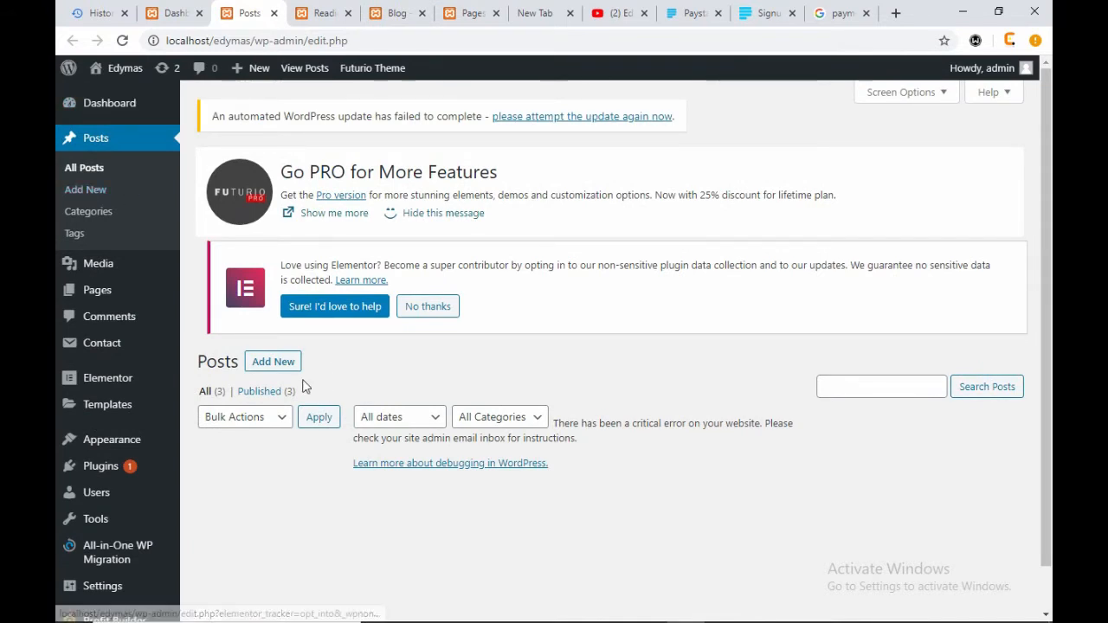
{"action": "left_click", "coordinate": [286, 363]}
{"action": "left_click", "coordinate": [329, 16]}
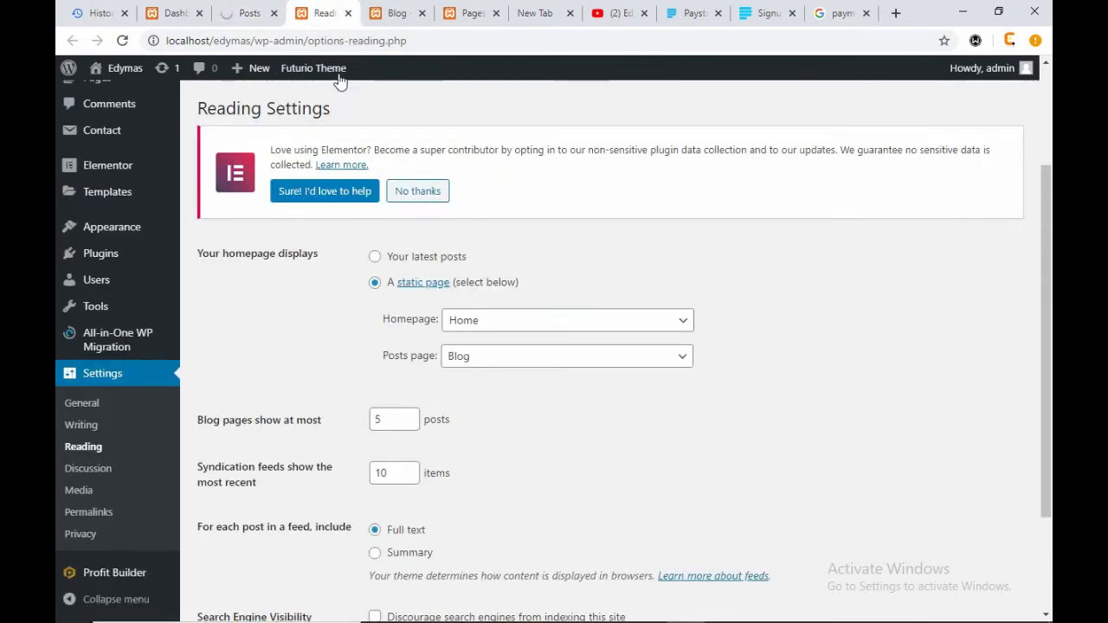
{"action": "left_click", "coordinate": [347, 13]}
{"action": "left_click", "coordinate": [185, 15]}
{"action": "left_click", "coordinate": [250, 13]}
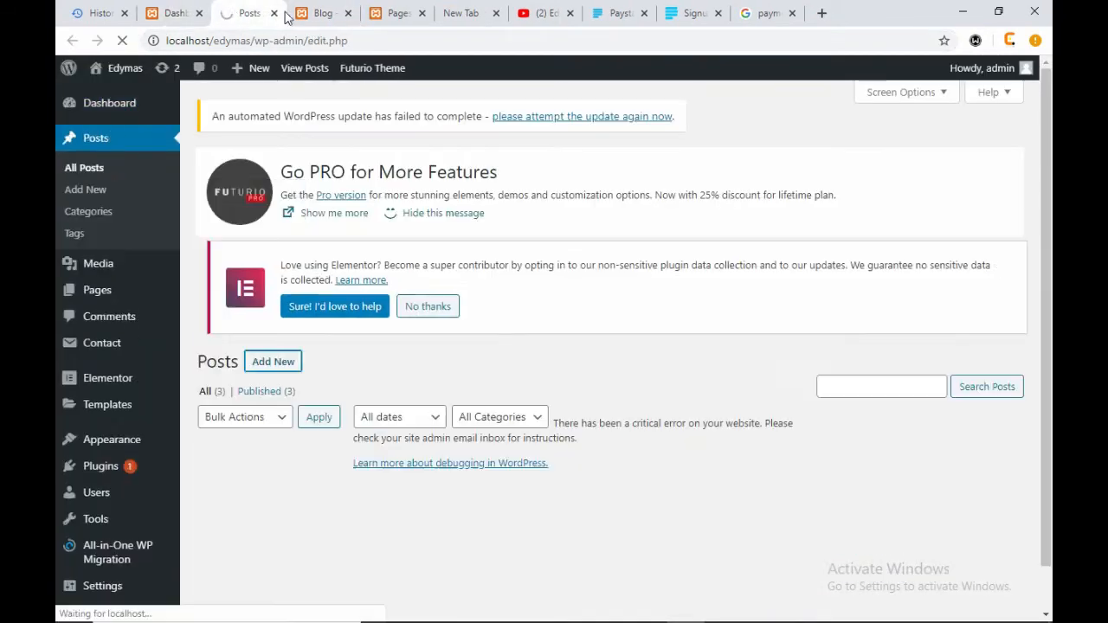
{"action": "left_click", "coordinate": [301, 13]}
- Highlight text in the Blog page's three sample post excerpts, then view the admin Pages list
{"action": "scroll", "coordinate": [765, 456], "scroll_direction": "down", "scroll_amount": 10}
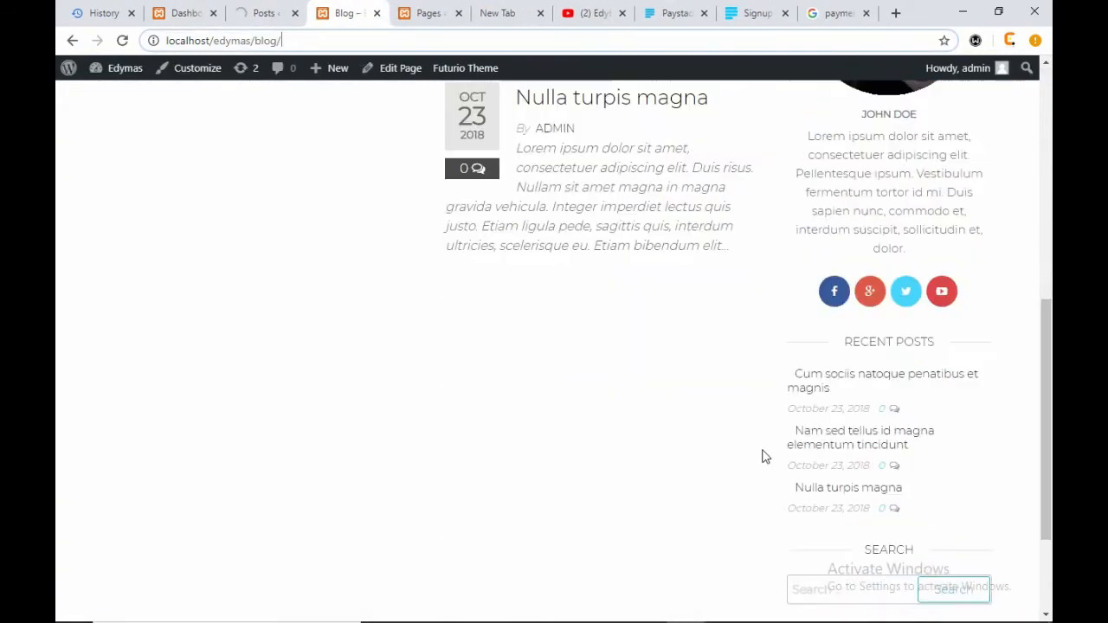
{"action": "scroll", "coordinate": [764, 457], "scroll_direction": "up", "scroll_amount": 10}
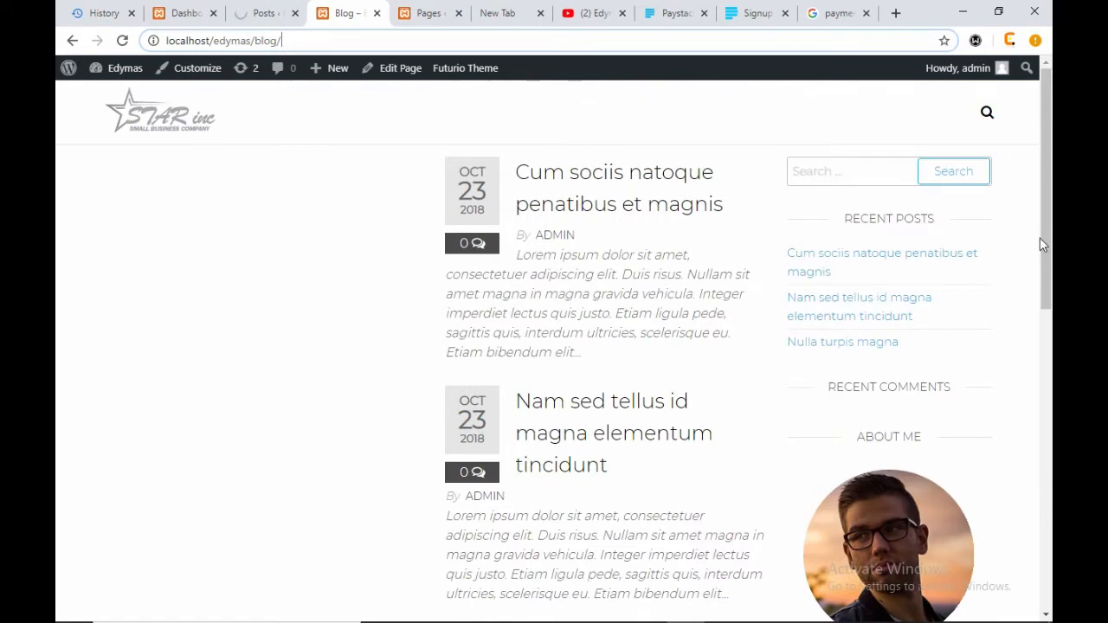
{"action": "left_click_drag", "start_coordinate": [399, 161], "coordinate": [668, 616]}
{"action": "left_click", "coordinate": [669, 528]}
{"action": "left_click_drag", "start_coordinate": [669, 528], "coordinate": [725, 527]}
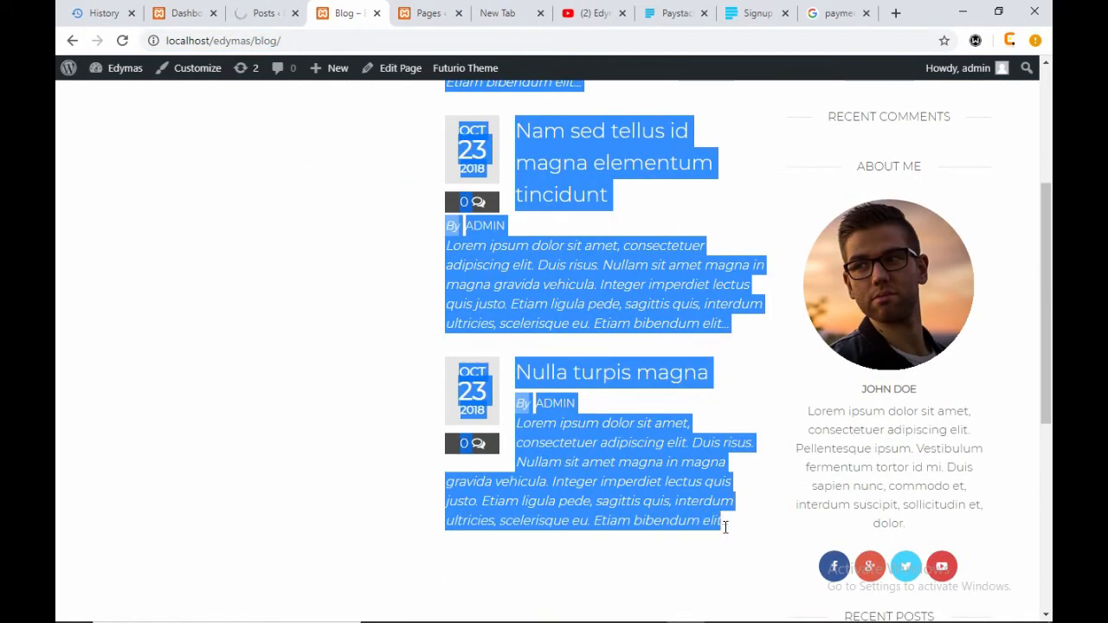
{"action": "left_click", "coordinate": [386, 342]}
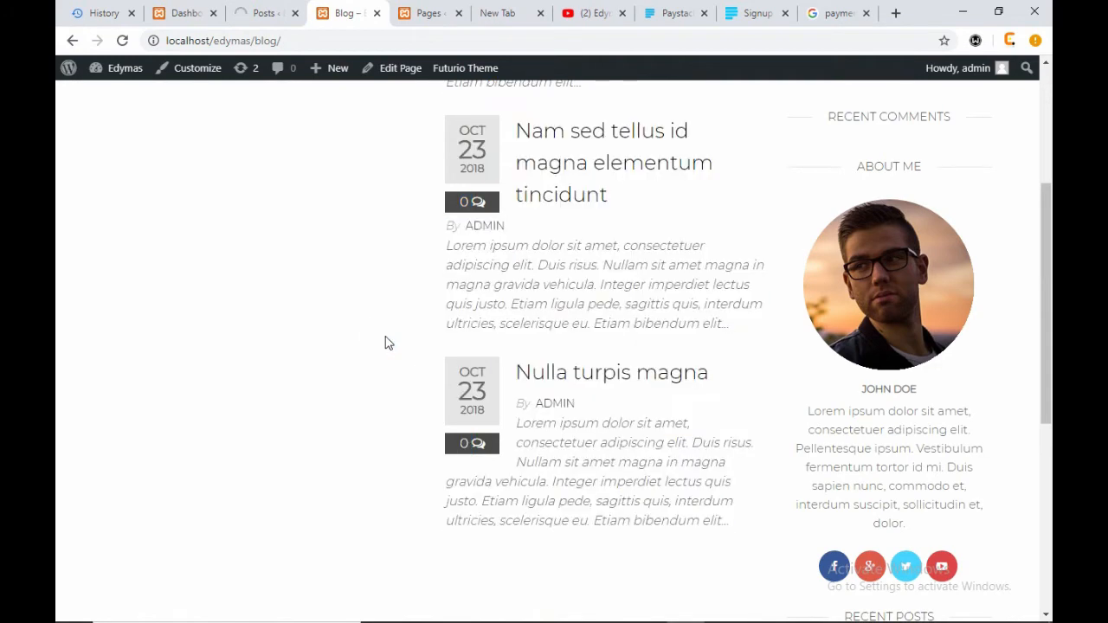
{"action": "scroll", "coordinate": [1014, 597], "scroll_direction": "down", "scroll_amount": 5}
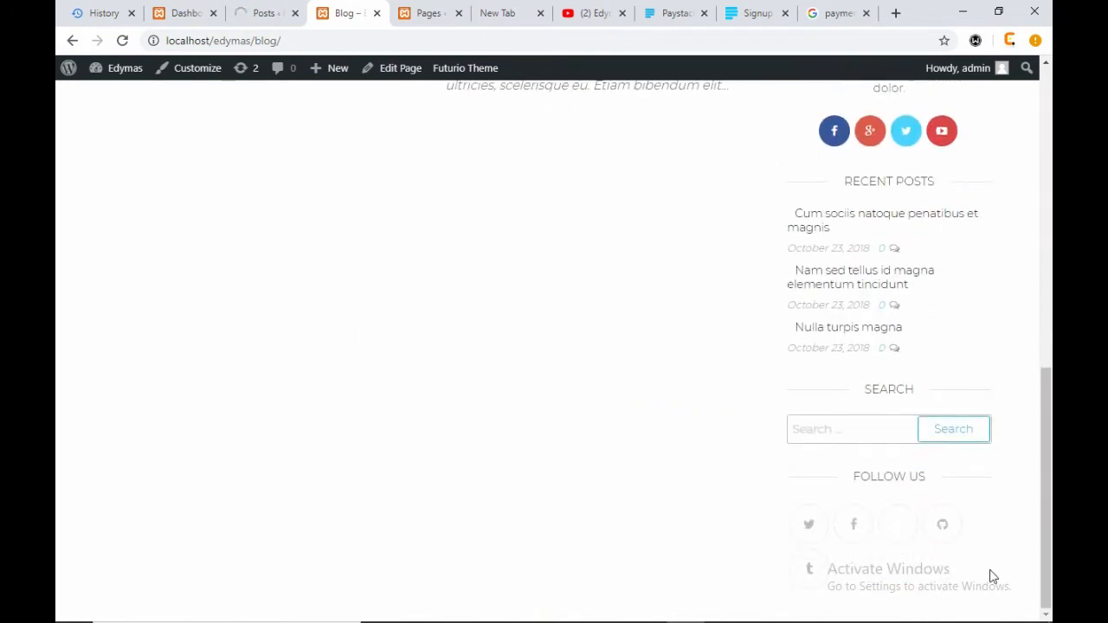
{"action": "left_click_drag", "start_coordinate": [930, 503], "coordinate": [340, 130]}
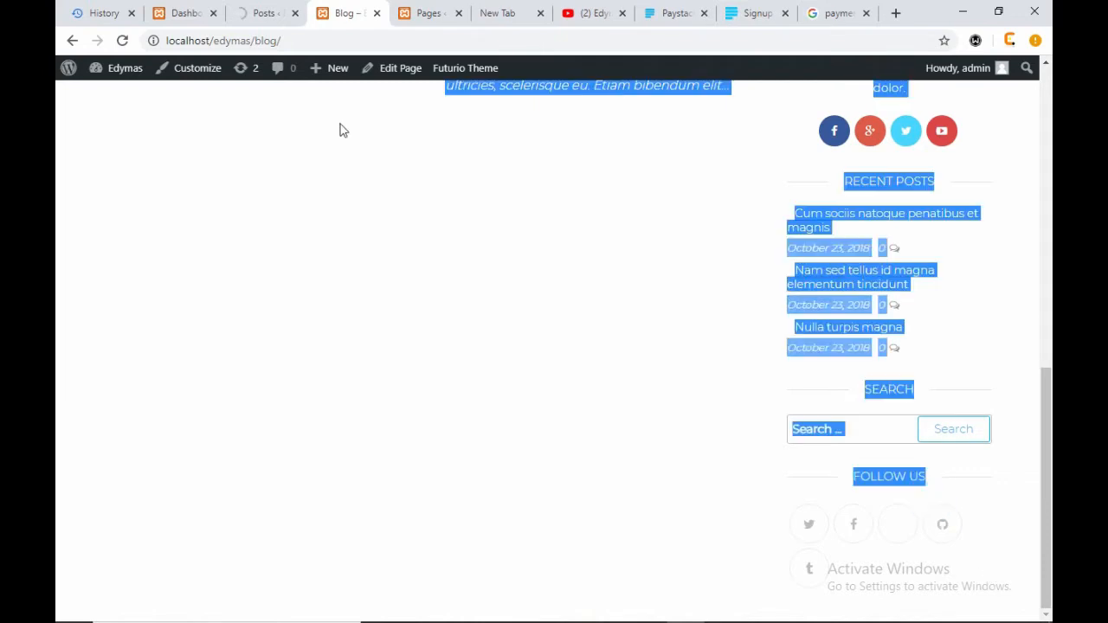
{"action": "left_click", "coordinate": [344, 268]}
{"action": "scroll", "coordinate": [408, 309], "scroll_direction": "up", "scroll_amount": 6}
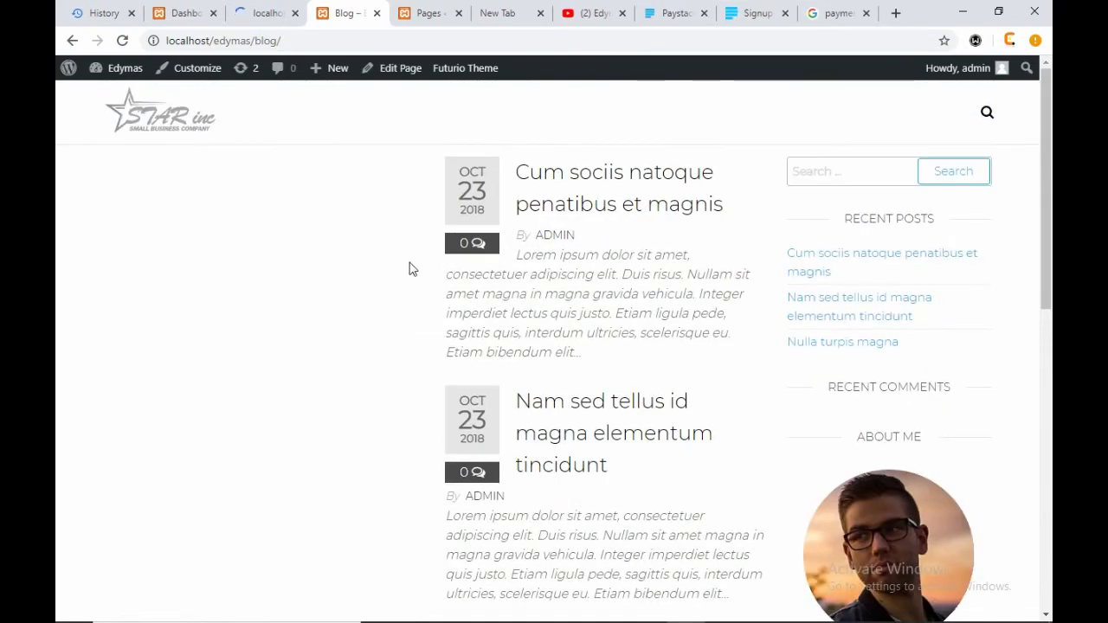
{"action": "left_click", "coordinate": [409, 13]}
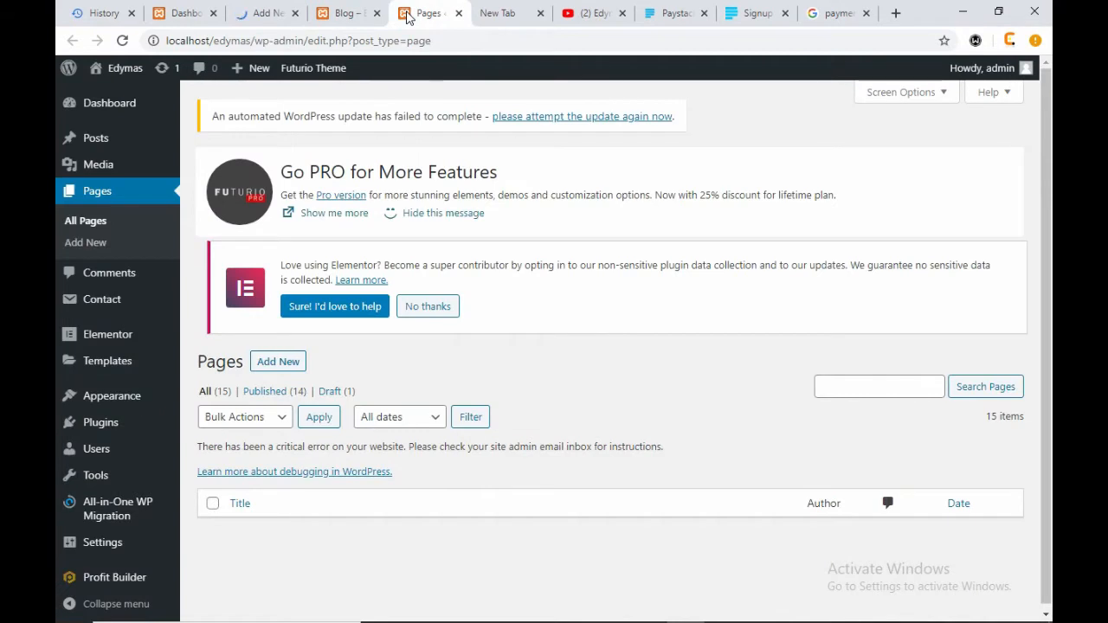
- Wait for the post-new.php Add New post tab to load, checking the Blog tab meanwhile
{"action": "left_click", "coordinate": [262, 13]}
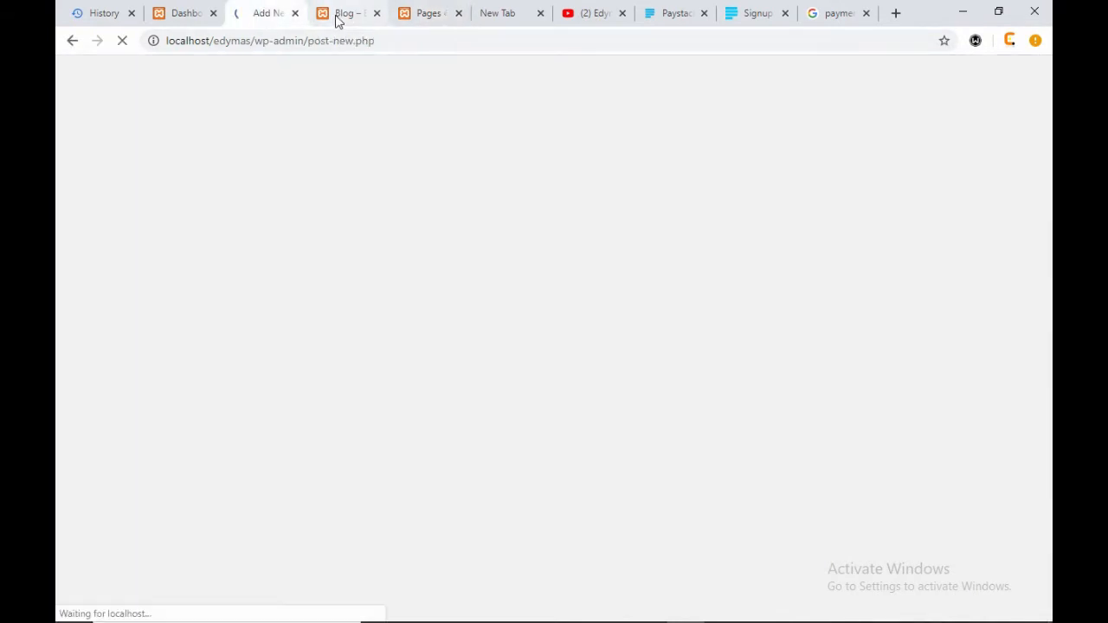
{"action": "left_click", "coordinate": [335, 15]}
{"action": "left_click", "coordinate": [254, 17]}
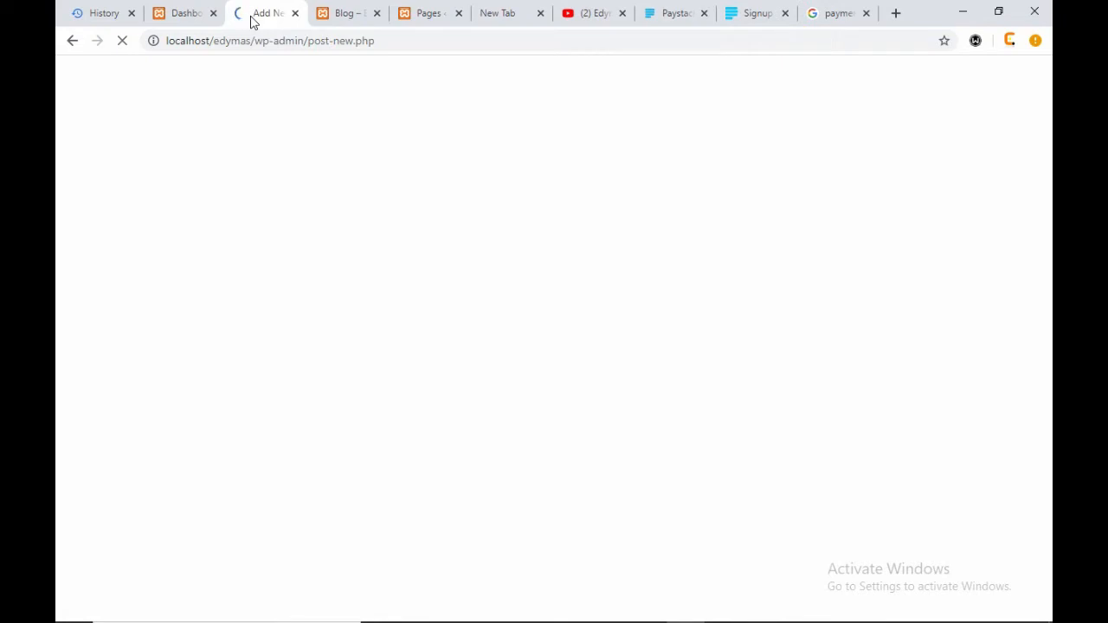
{"action": "left_click", "coordinate": [324, 15]}
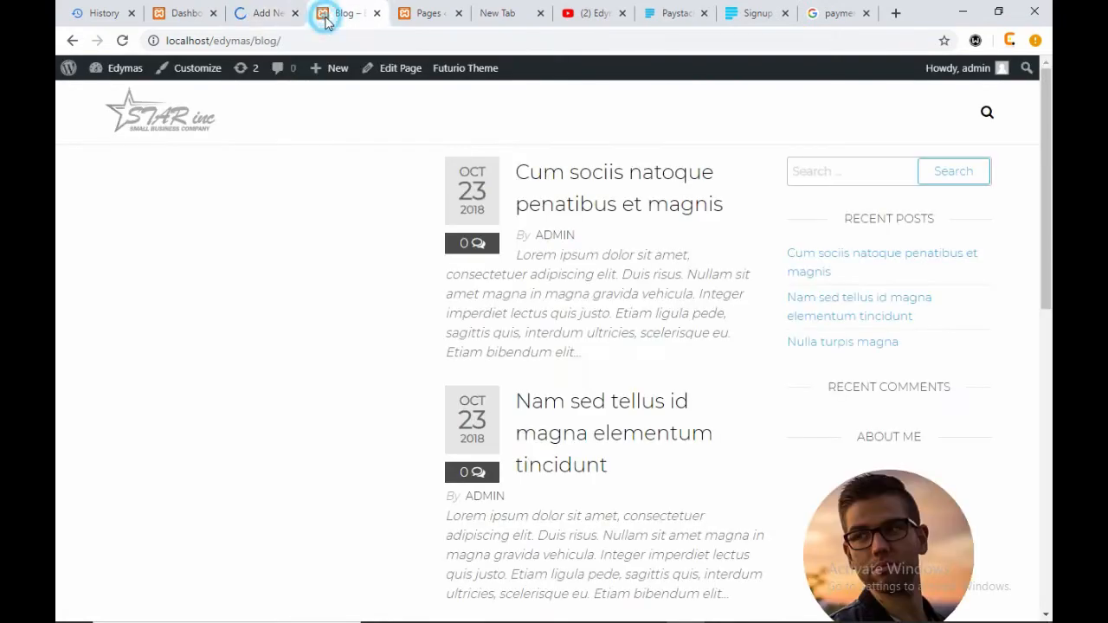
{"action": "left_click", "coordinate": [243, 16]}
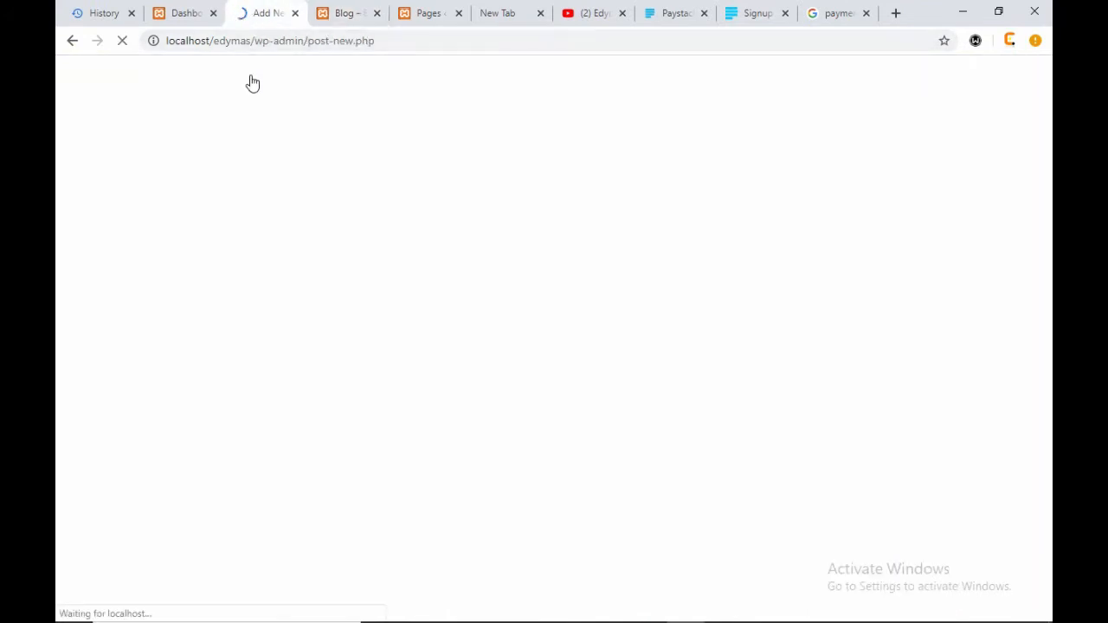
{"action": "left_click", "coordinate": [327, 14]}
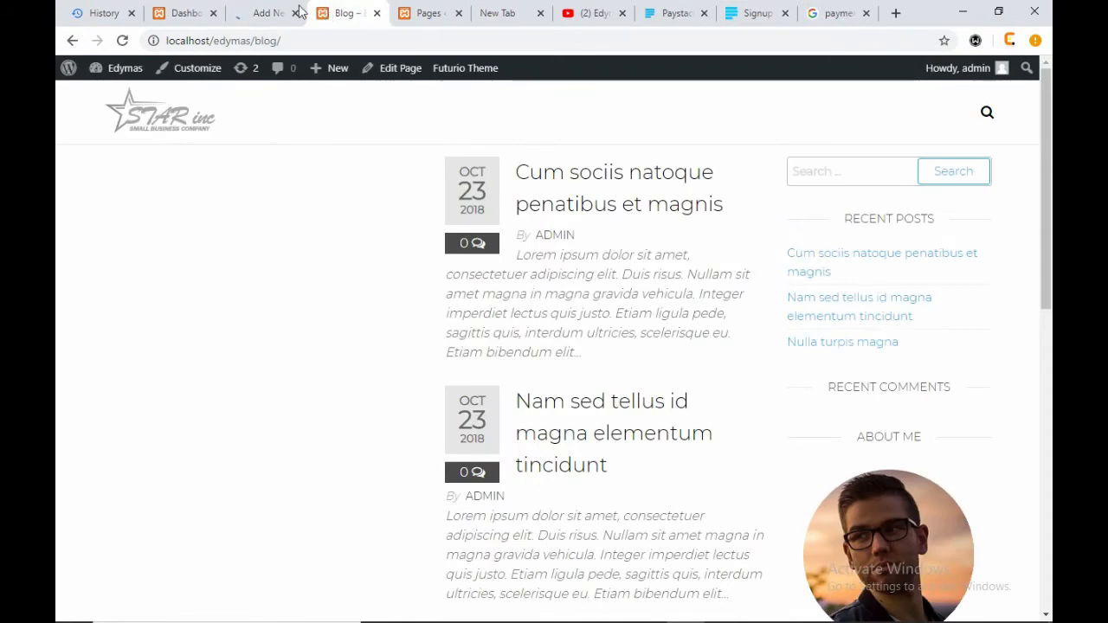
{"action": "left_click", "coordinate": [256, 16]}
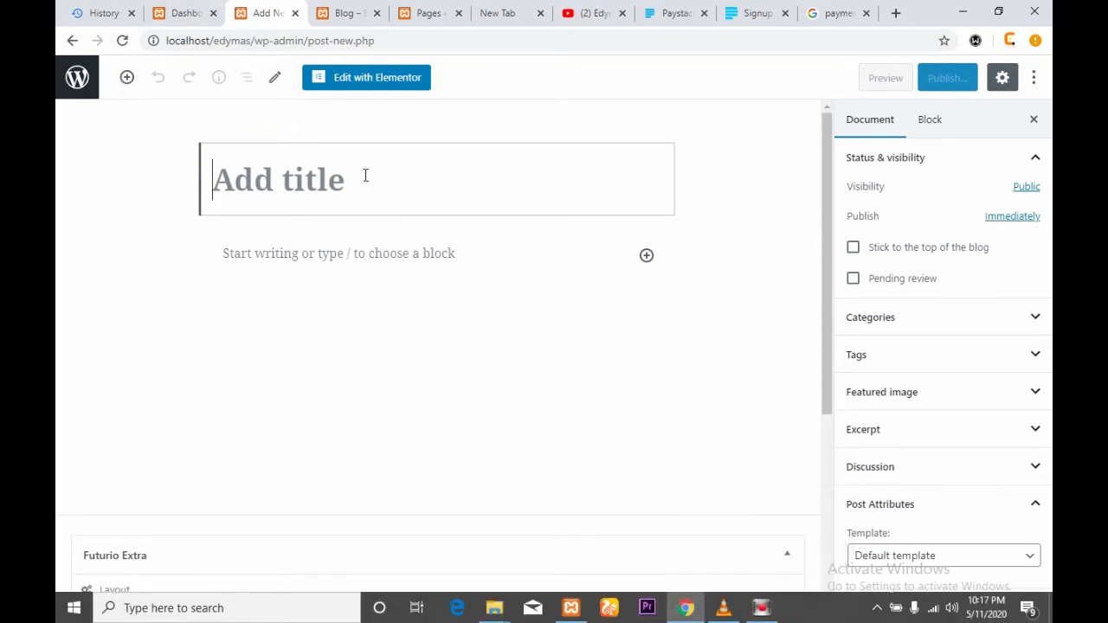
- Enter the interim post title 'Importance of Web design'
{"action": "type", "text": "I de"}
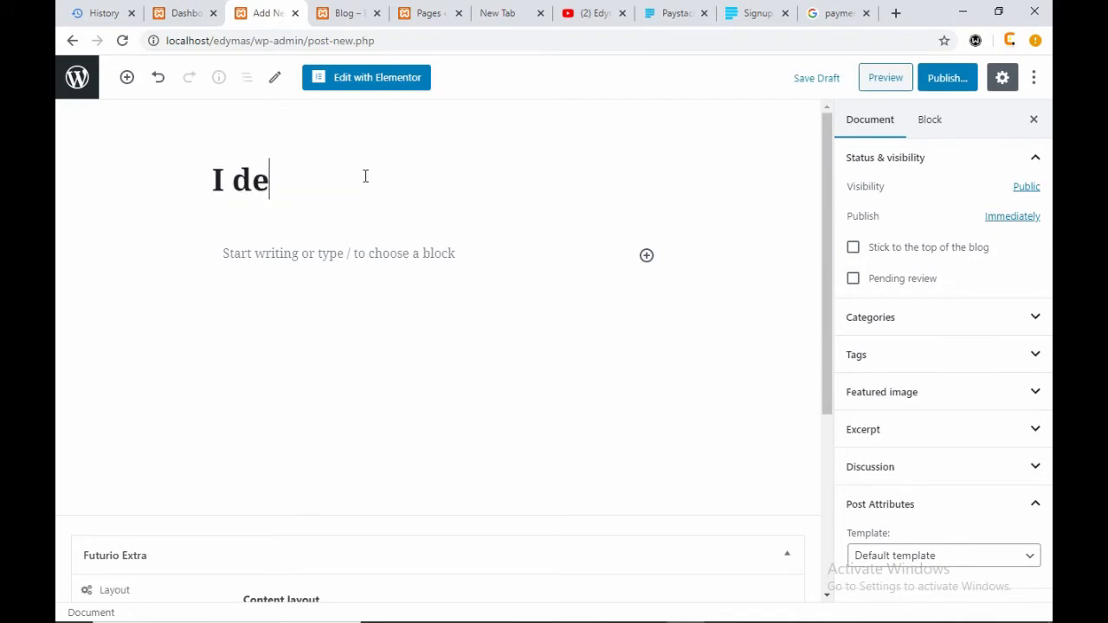
{"action": "key", "text": "BackSpace"}
{"action": "key", "text": "BackSpace"}
{"action": "key", "text": "BackSpace"}
{"action": "key", "text": "BackSpace"}
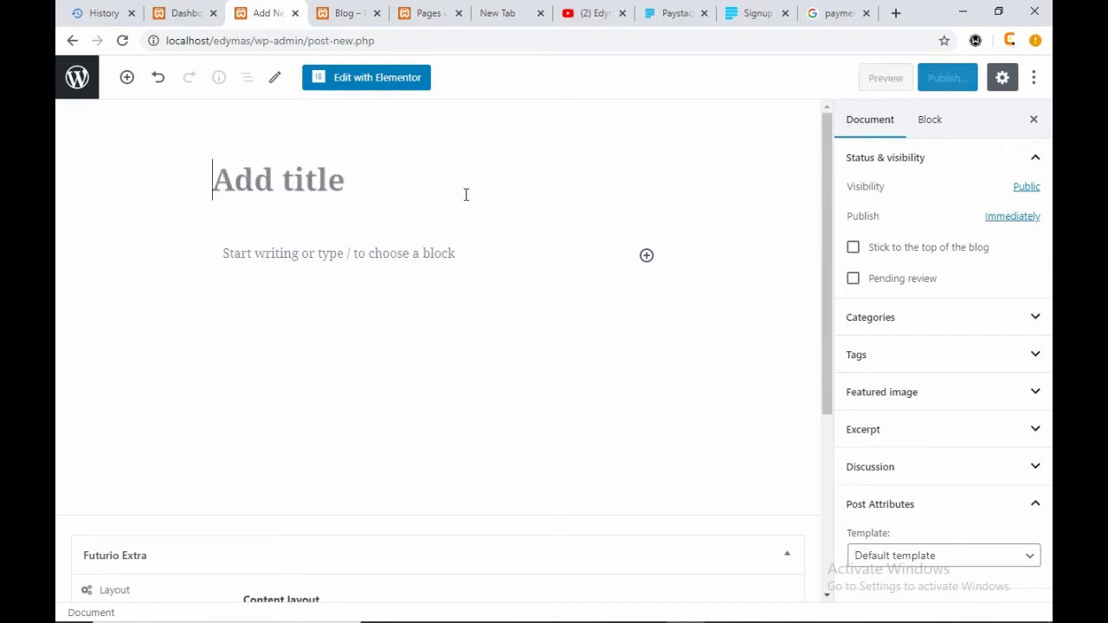
{"action": "type", "text": "Im"}
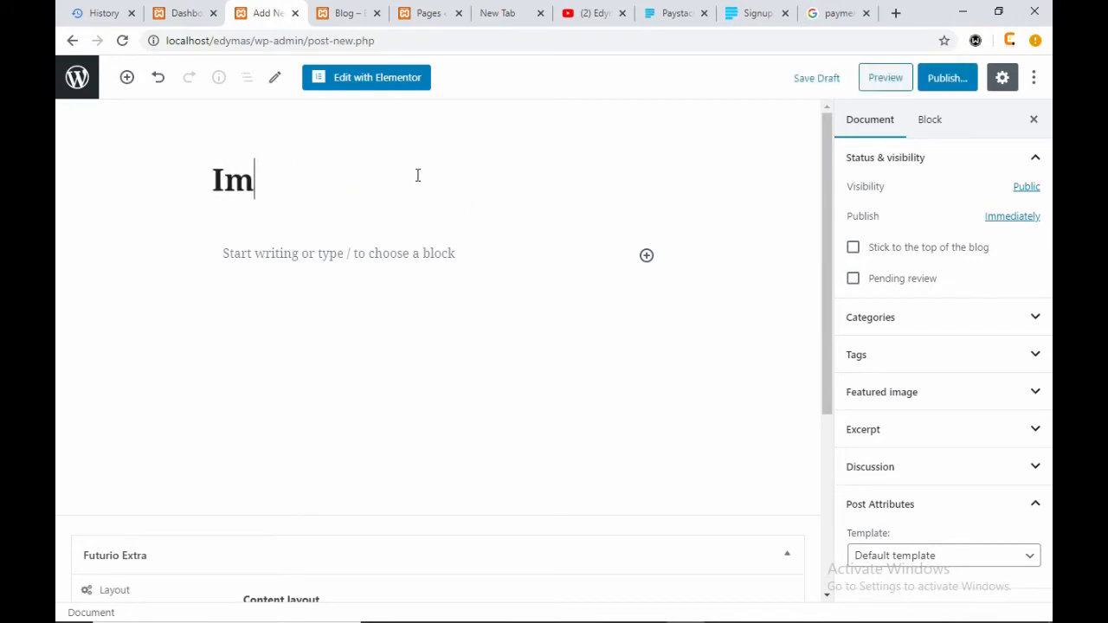
{"action": "type", "text": "portance "}
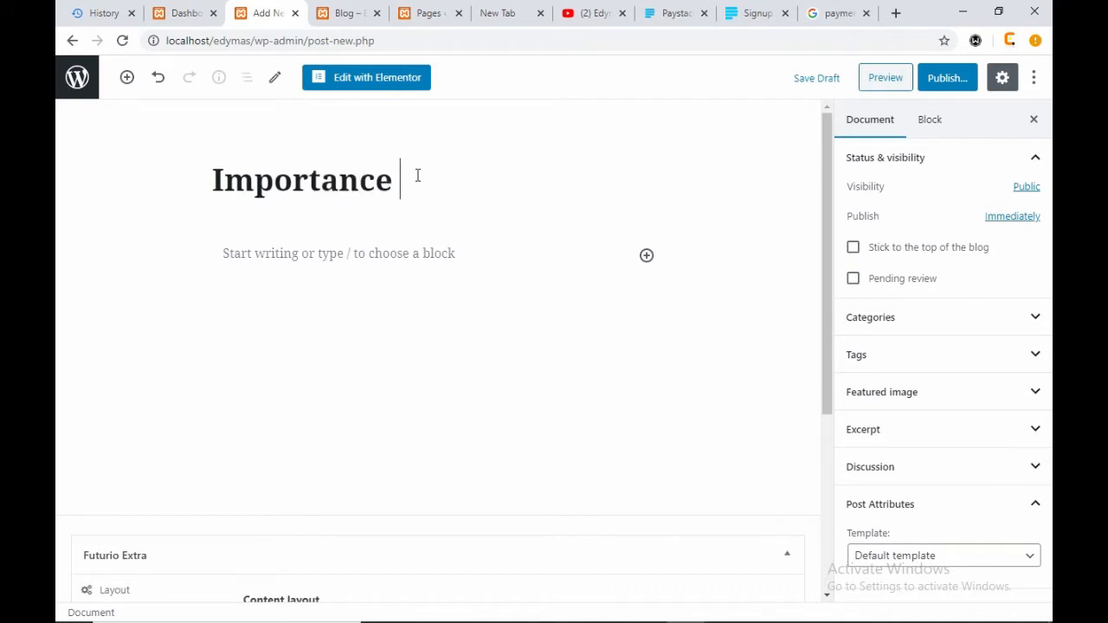
{"action": "type", "text": "of Web design"}
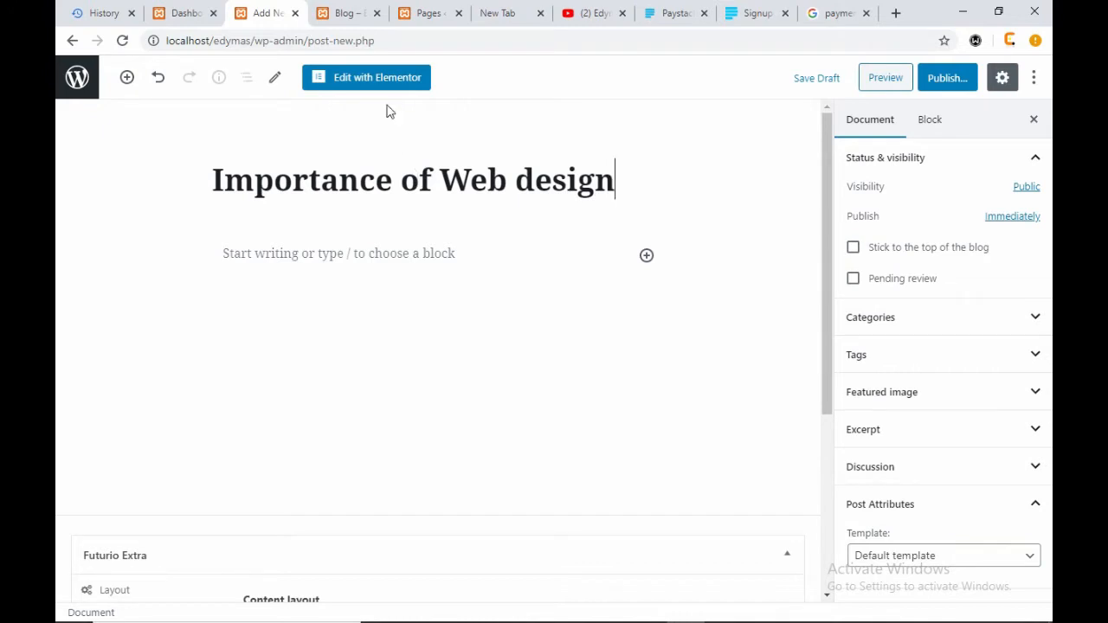
{"action": "left_click", "coordinate": [452, 258]}
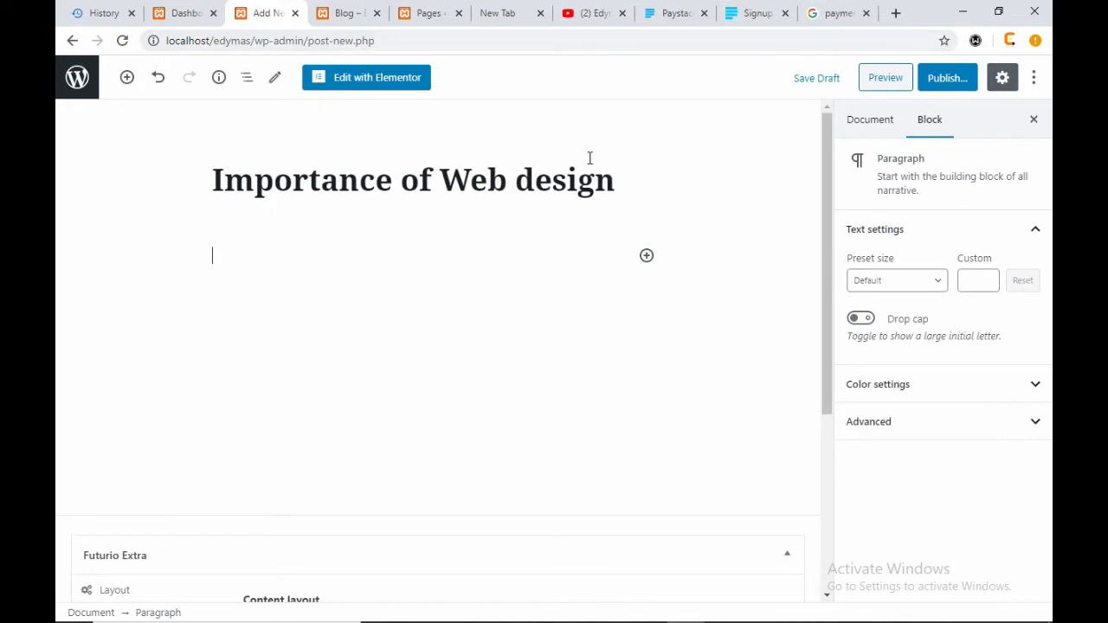
- Replace the title text with 'What is payment gateway'
{"action": "left_click_drag", "start_coordinate": [621, 176], "coordinate": [288, 181]}
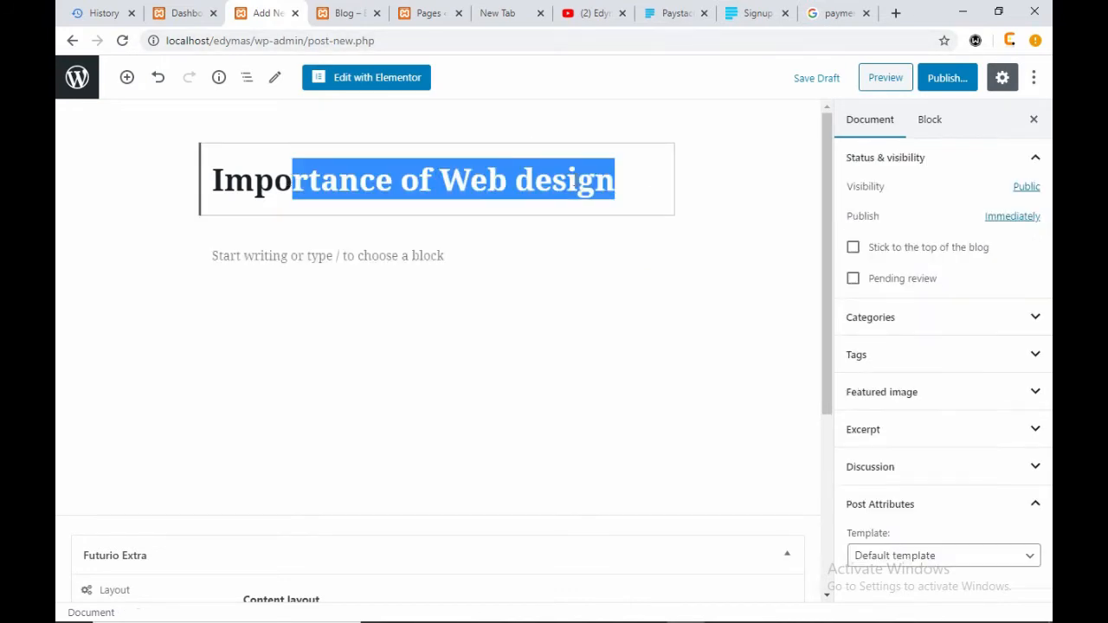
{"action": "left_click", "coordinate": [658, 180]}
{"action": "left_click_drag", "start_coordinate": [630, 183], "coordinate": [126, 182]}
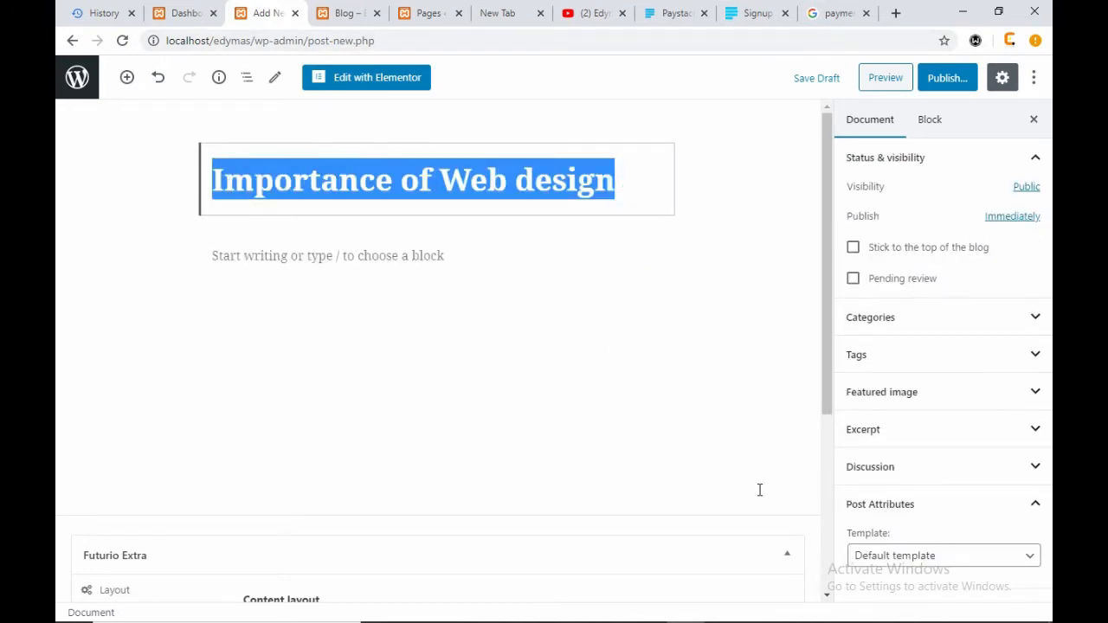
{"action": "type", "text": "What i"}
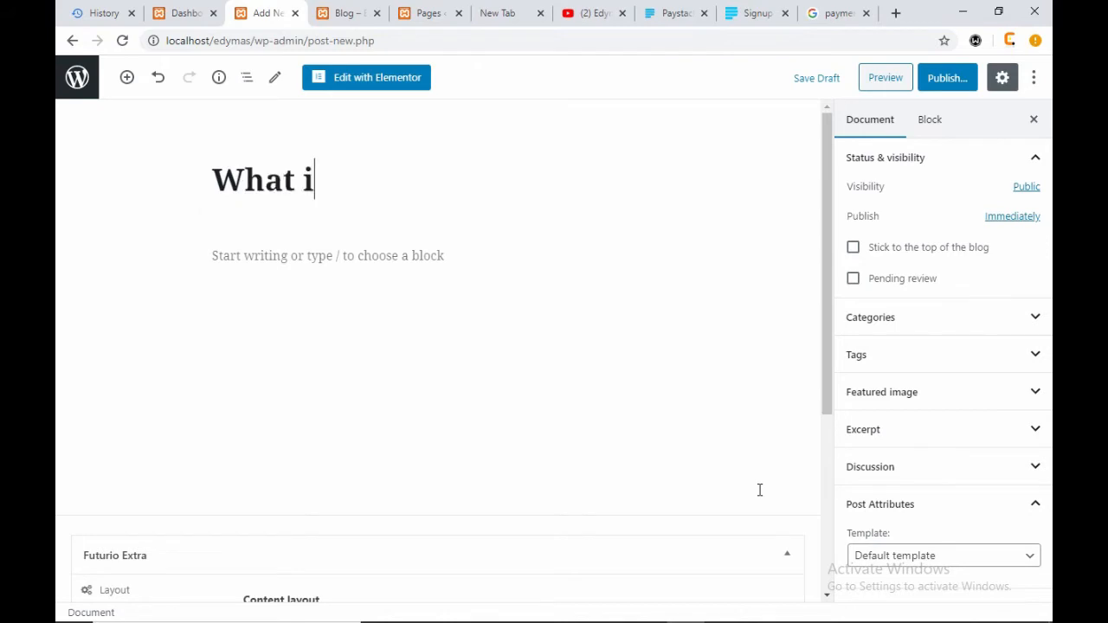
{"action": "type", "text": "s paymen"}
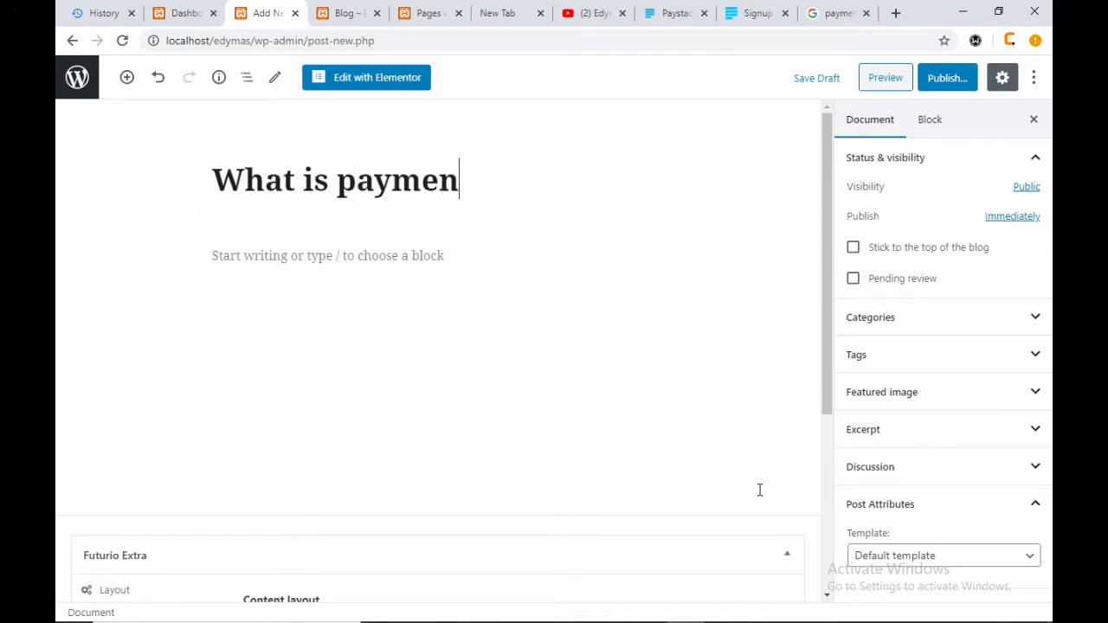
{"action": "type", "text": "t gateway"}
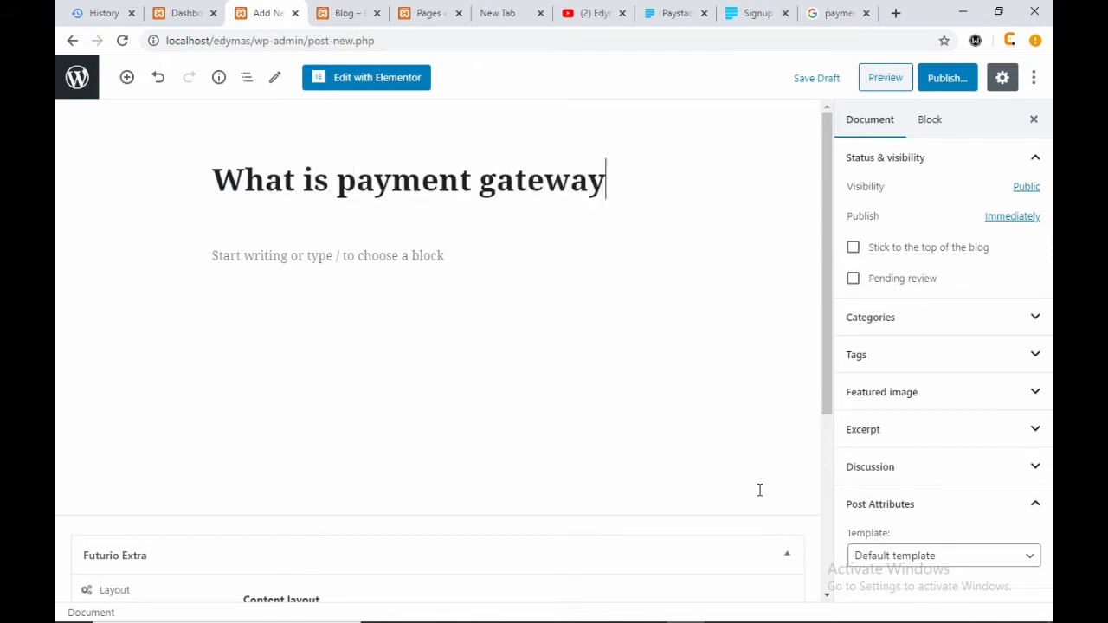
{"action": "right_click", "coordinate": [717, 500]}
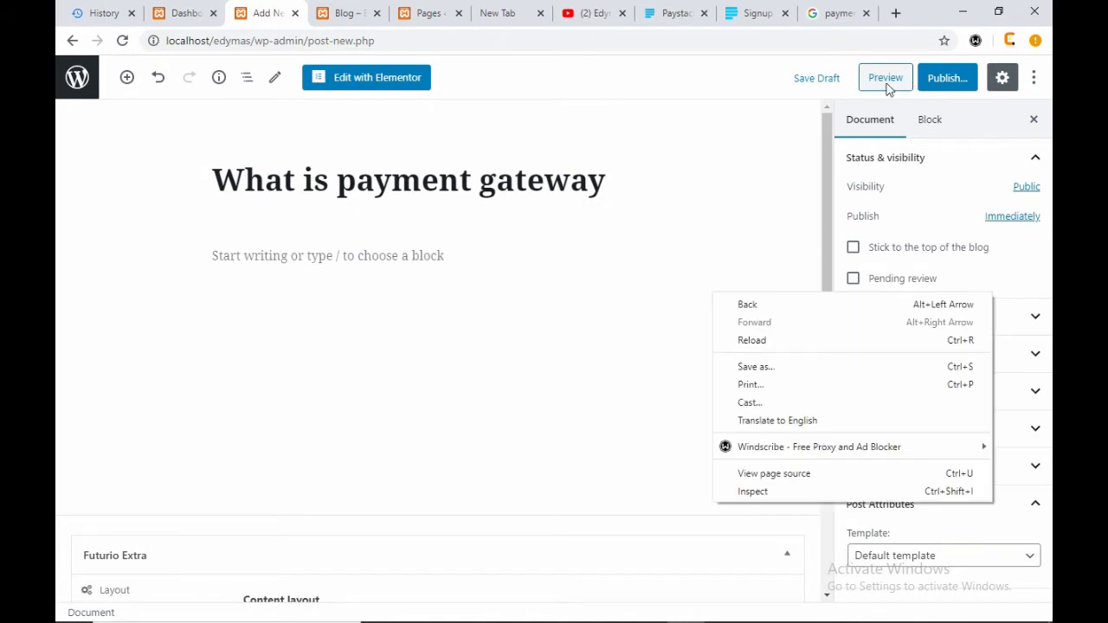
- Copy the Wikipedia payment gateway definition from the search results
{"action": "left_click", "coordinate": [831, 13]}
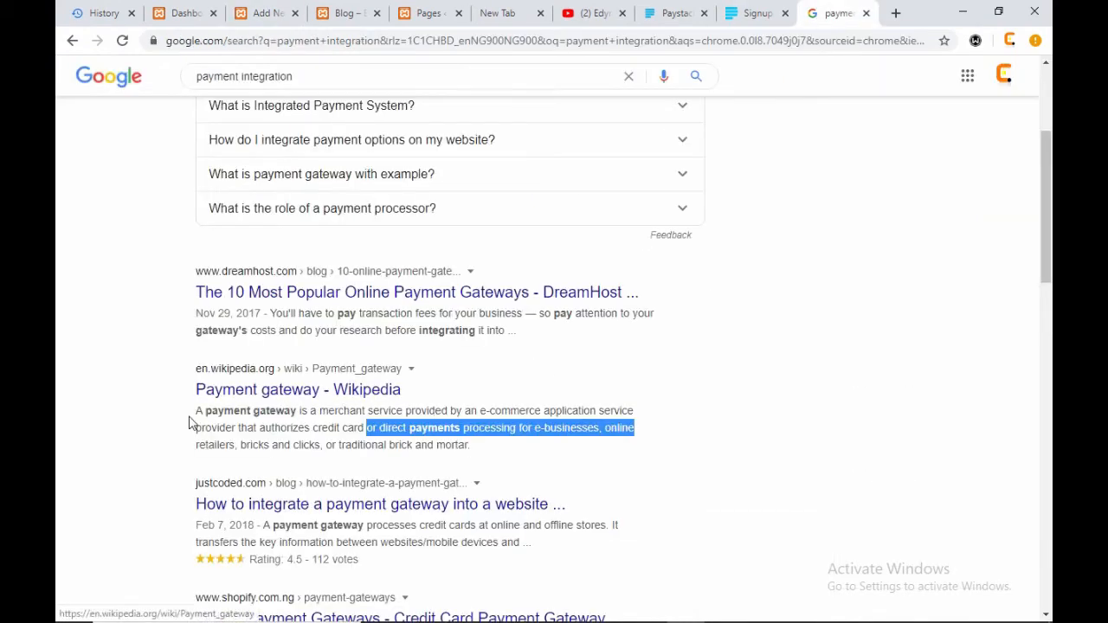
{"action": "left_click_drag", "start_coordinate": [192, 419], "coordinate": [479, 454]}
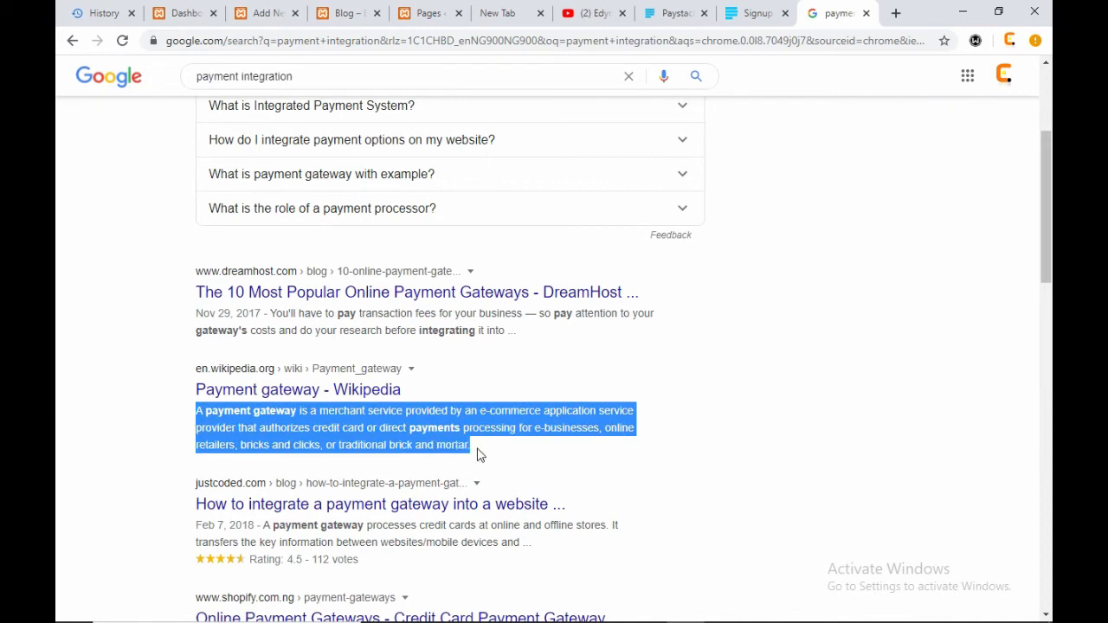
{"action": "right_click", "coordinate": [471, 449]}
{"action": "left_click", "coordinate": [502, 459]}
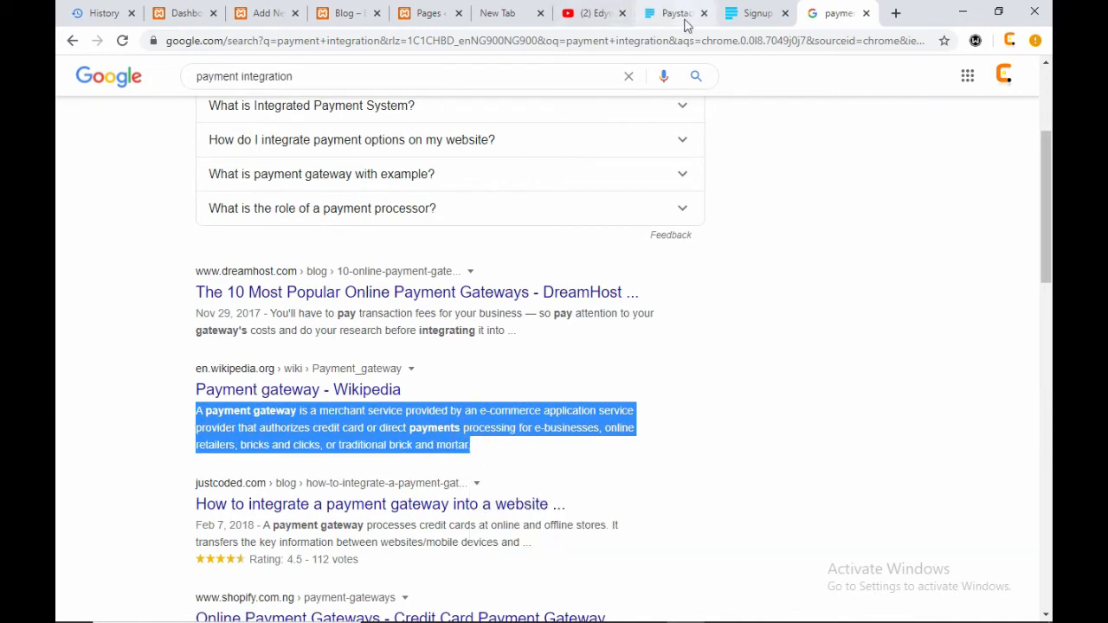
- Paste the definition into the post body as repeated paragraphs and scroll to check them
{"action": "left_click", "coordinate": [430, 13]}
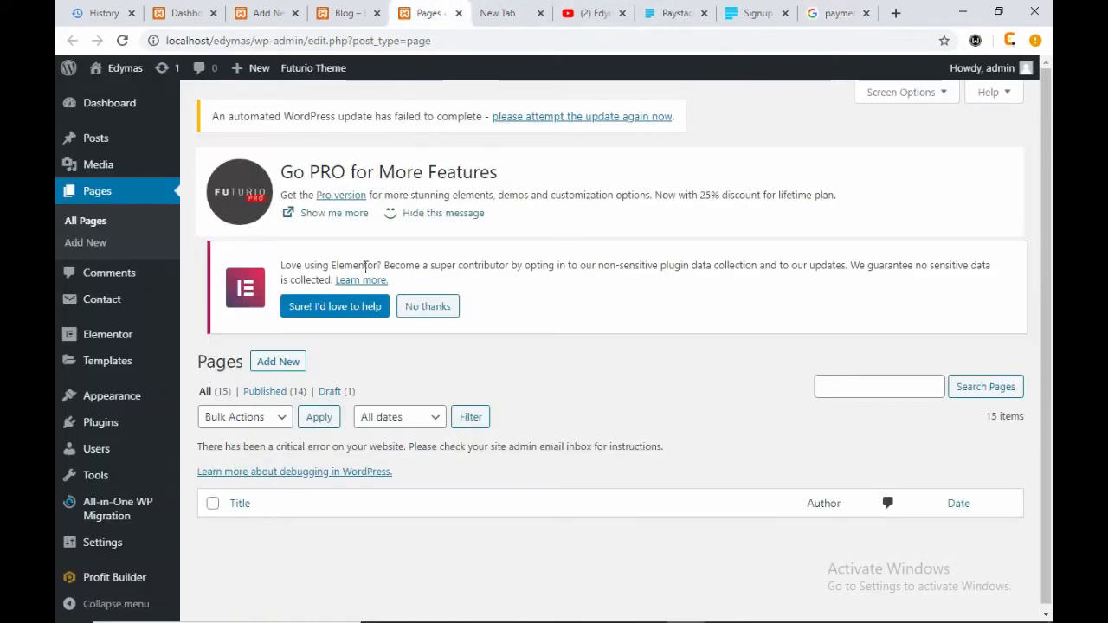
{"action": "left_click", "coordinate": [340, 14]}
{"action": "left_click", "coordinate": [270, 13]}
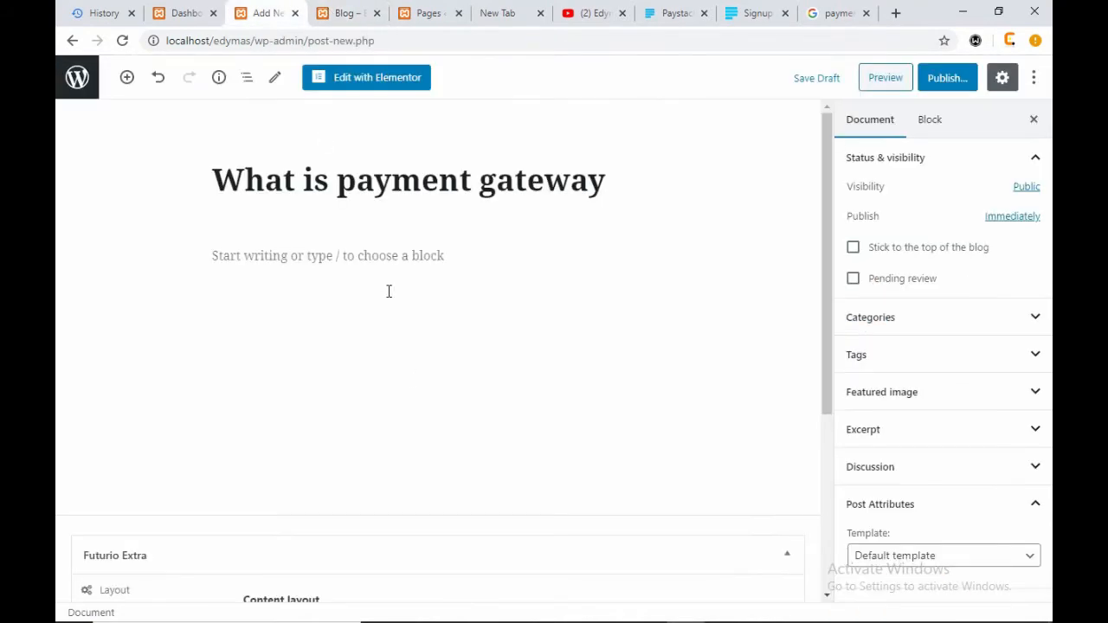
{"action": "left_click", "coordinate": [396, 261]}
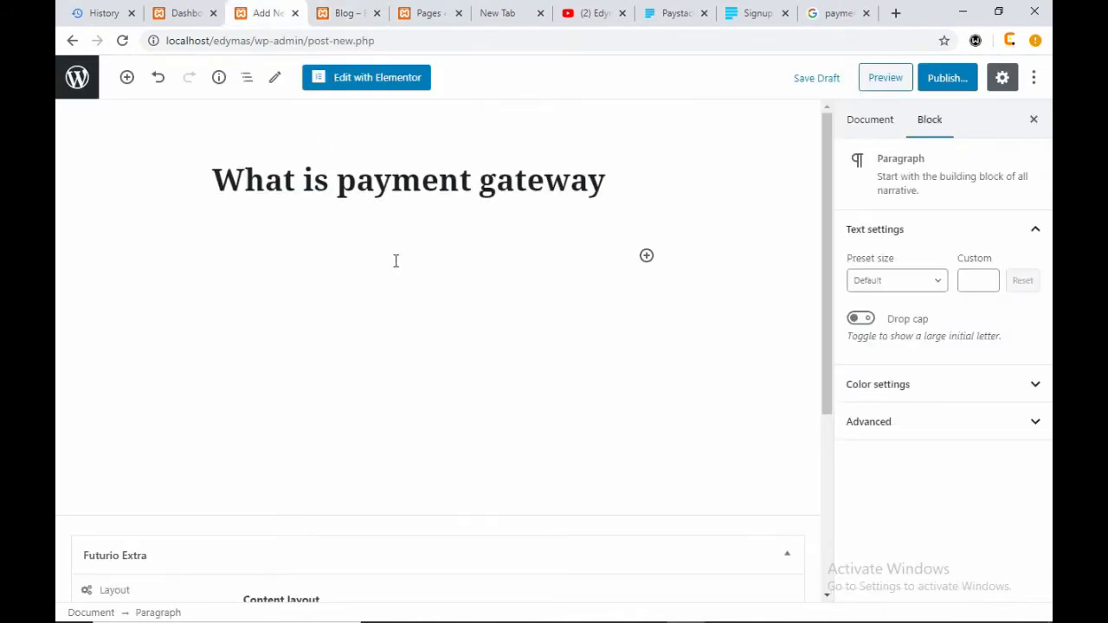
{"action": "key", "text": "ctrl+v"}
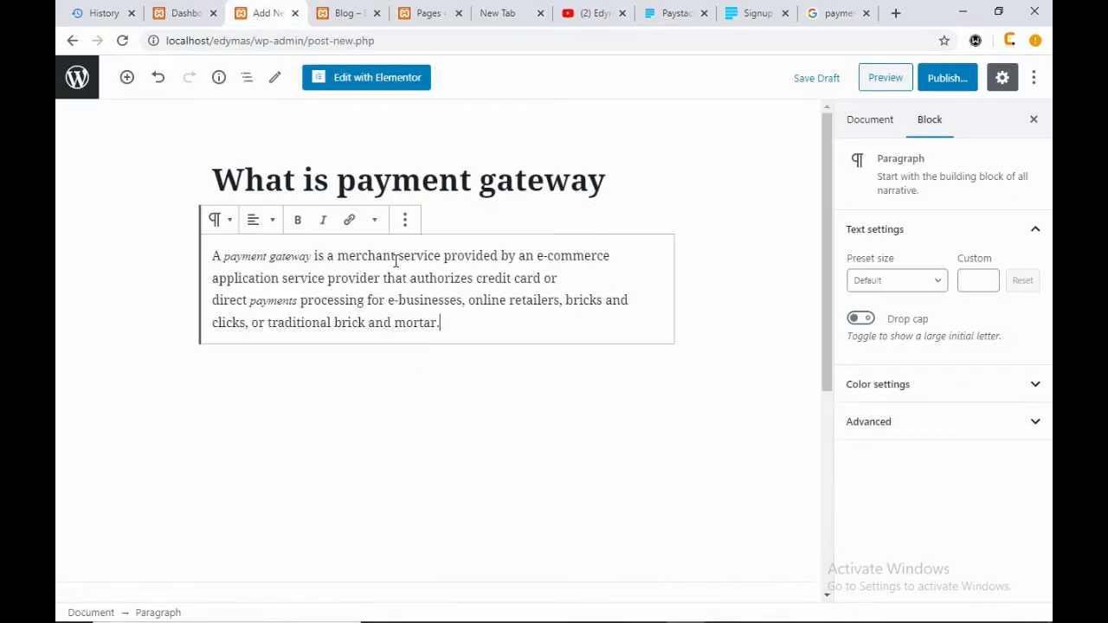
{"action": "key", "text": "Return"}
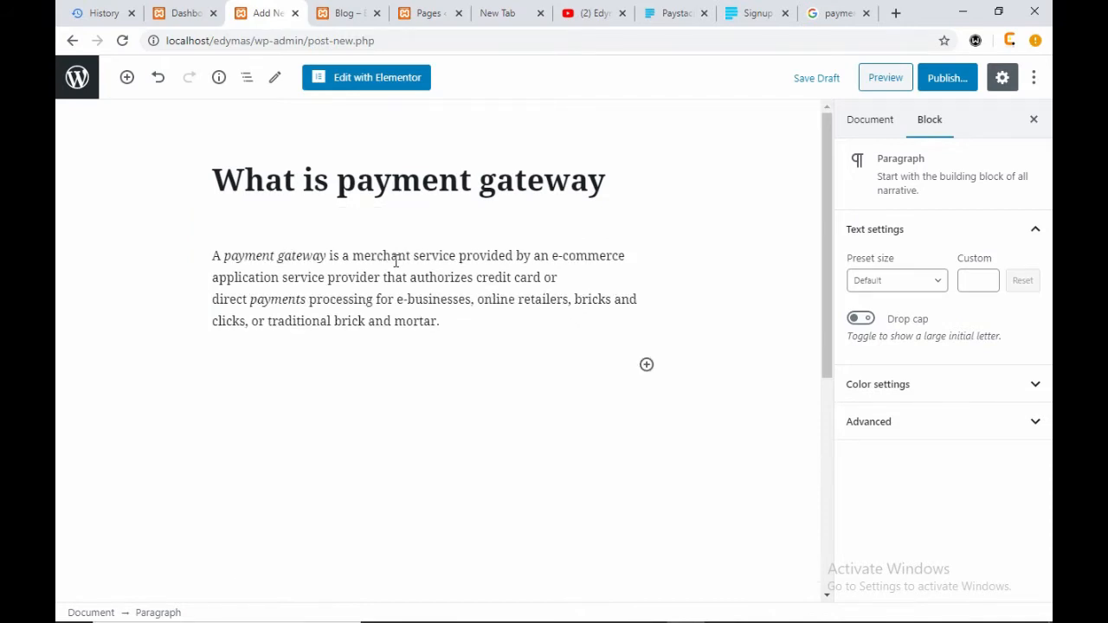
{"action": "key", "text": "ctrl+v"}
{"action": "key", "text": "ctrl+v"}
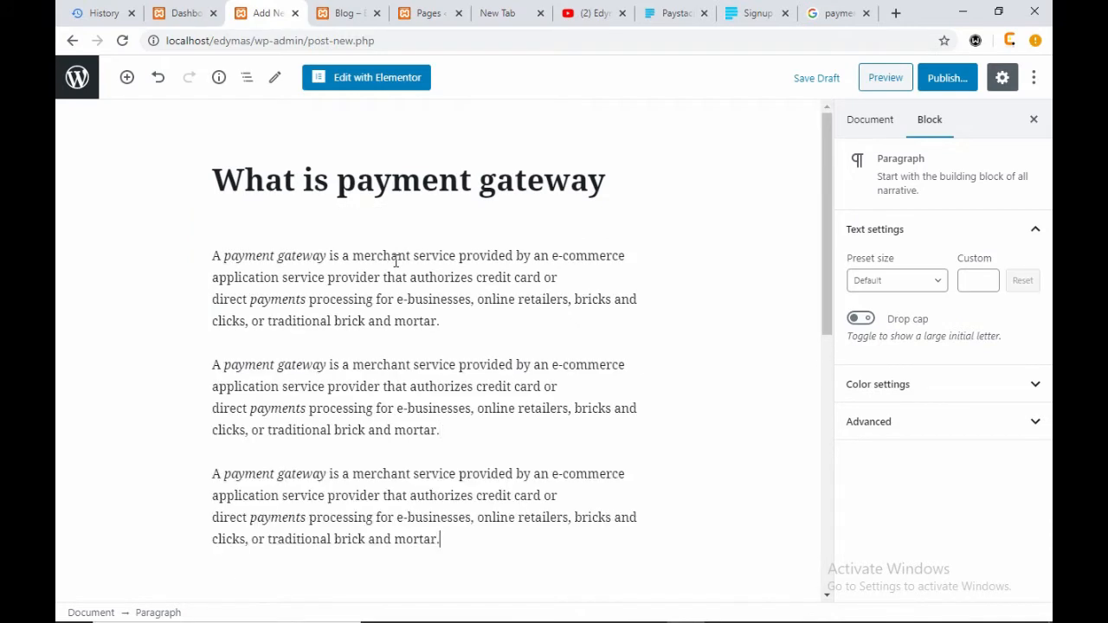
{"action": "key", "text": "Return"}
{"action": "key", "text": "ctrl+v"}
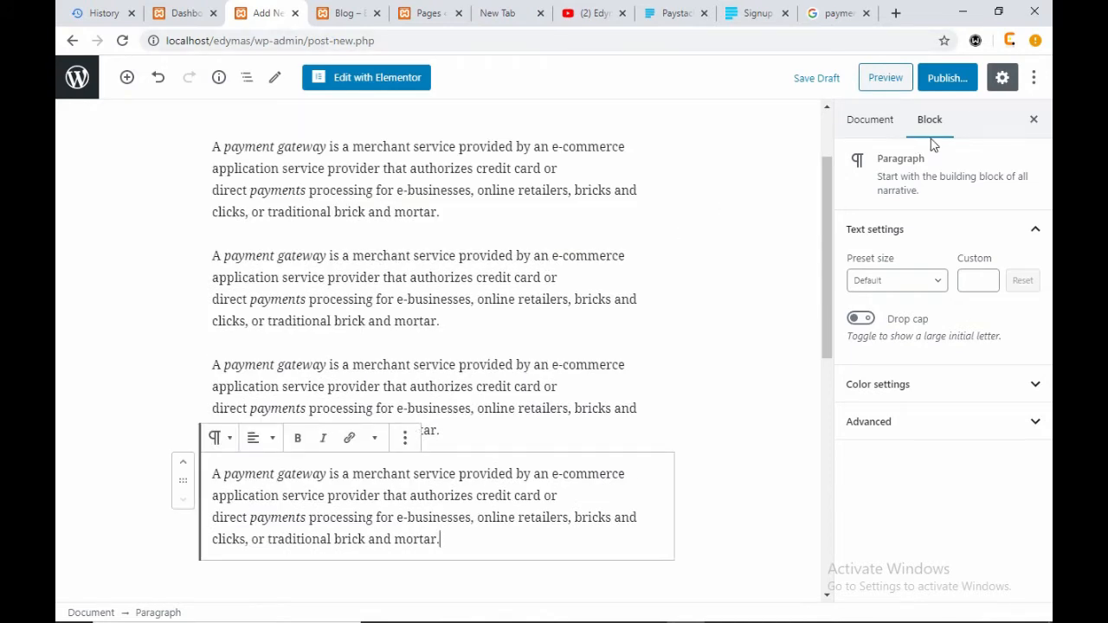
{"action": "scroll", "coordinate": [381, 355], "scroll_direction": "down", "scroll_amount": 5}
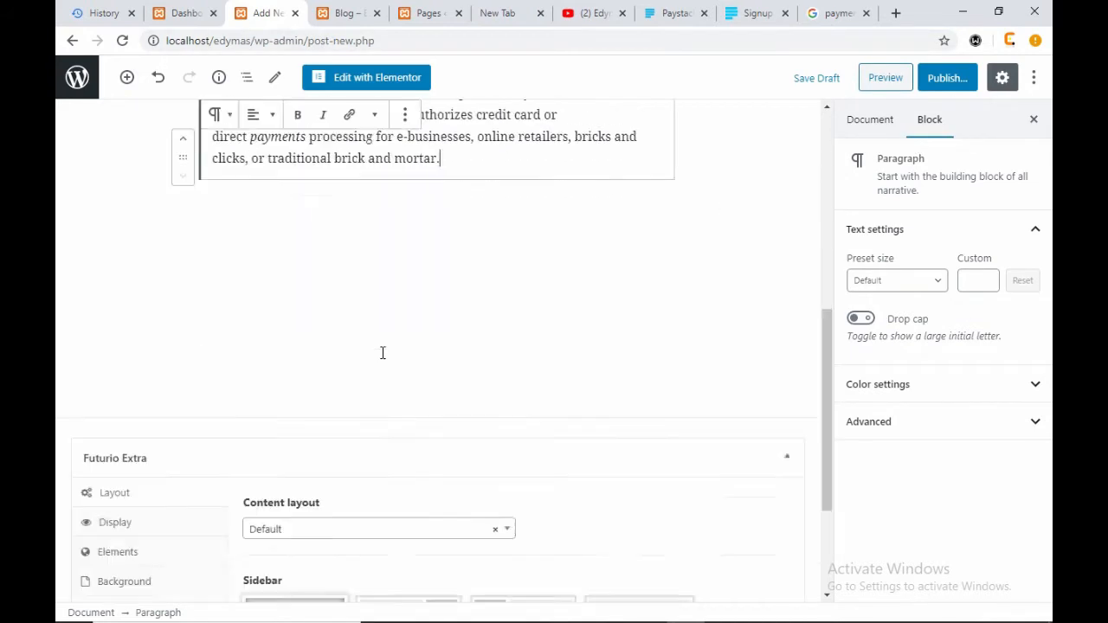
{"action": "scroll", "coordinate": [382, 353], "scroll_direction": "down", "scroll_amount": 3}
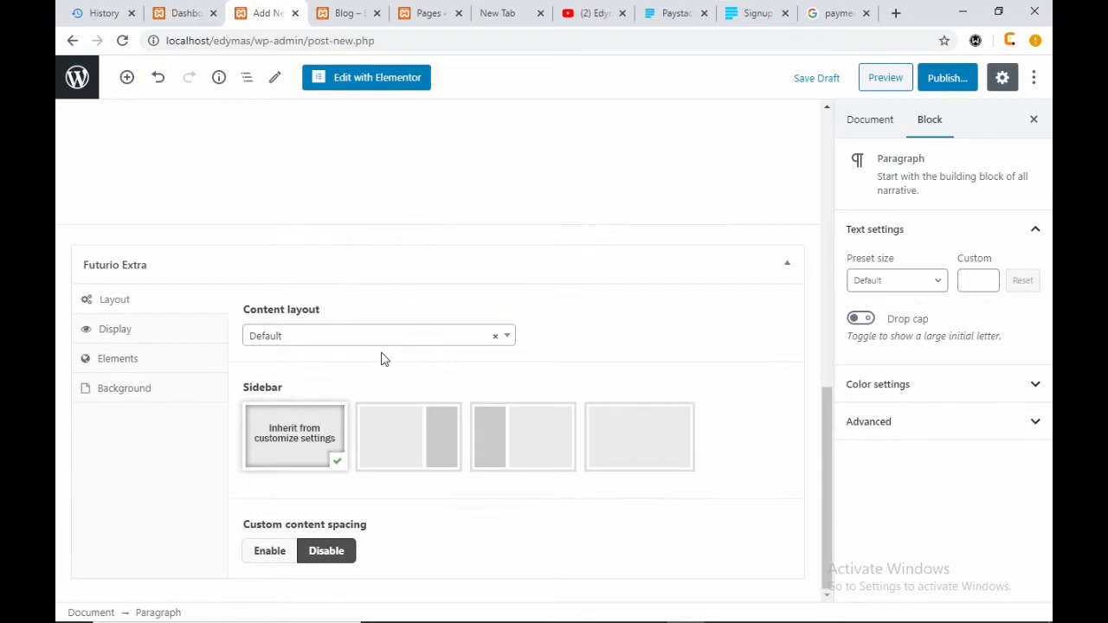
{"action": "left_click_drag", "start_coordinate": [824, 415], "coordinate": [820, 141]}
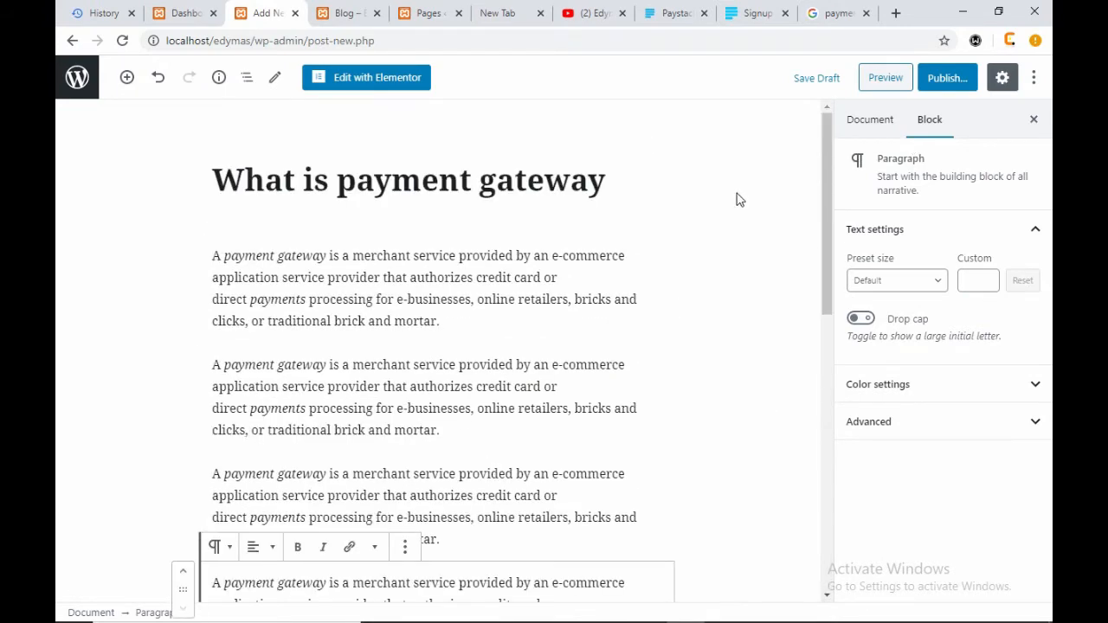
- Publish the post and reload the live blog page to see it
{"action": "left_click", "coordinate": [948, 82]}
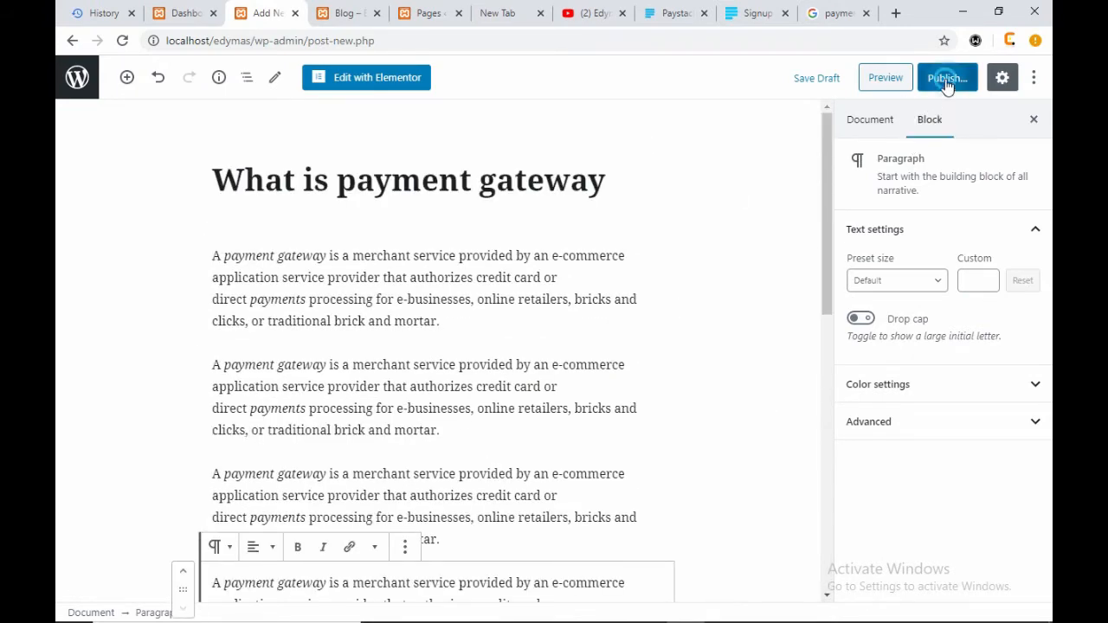
{"action": "left_click", "coordinate": [946, 85]}
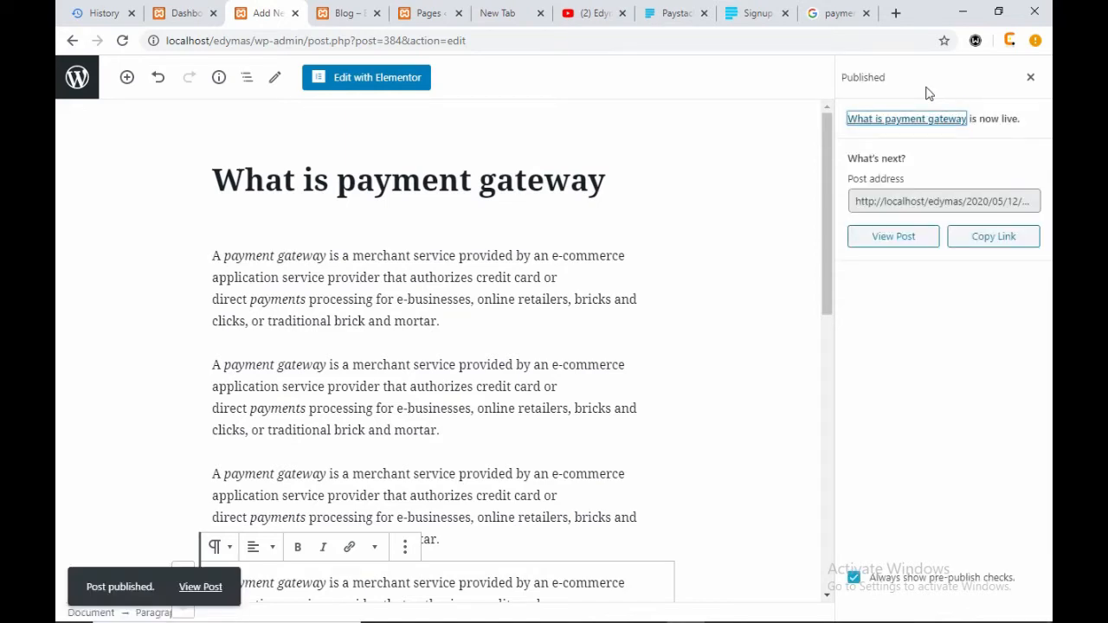
{"action": "left_click", "coordinate": [431, 17]}
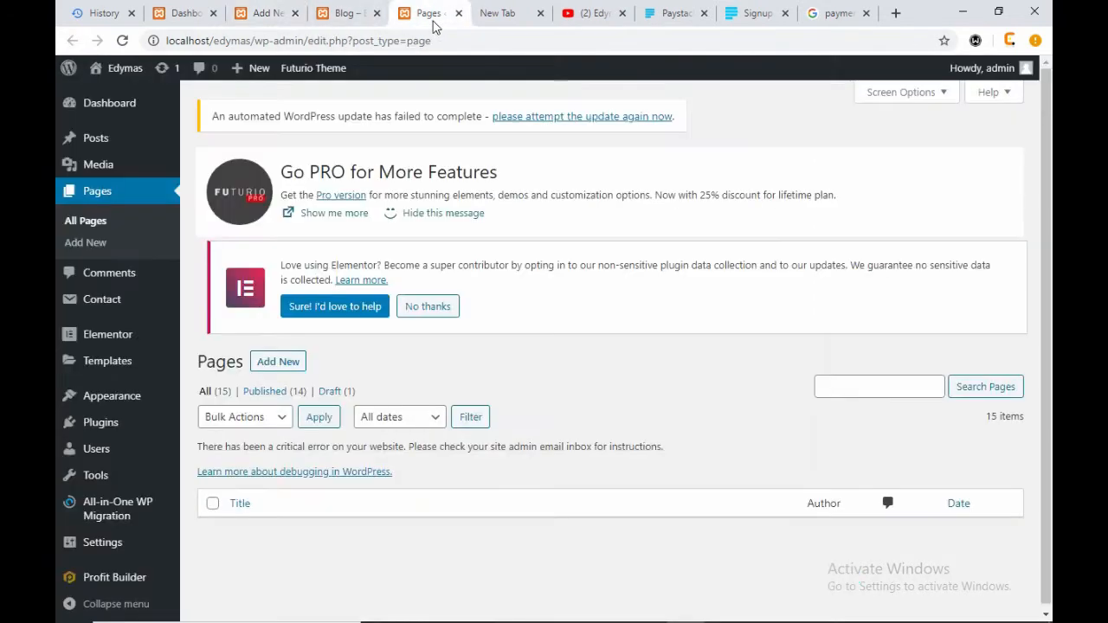
{"action": "left_click", "coordinate": [327, 15]}
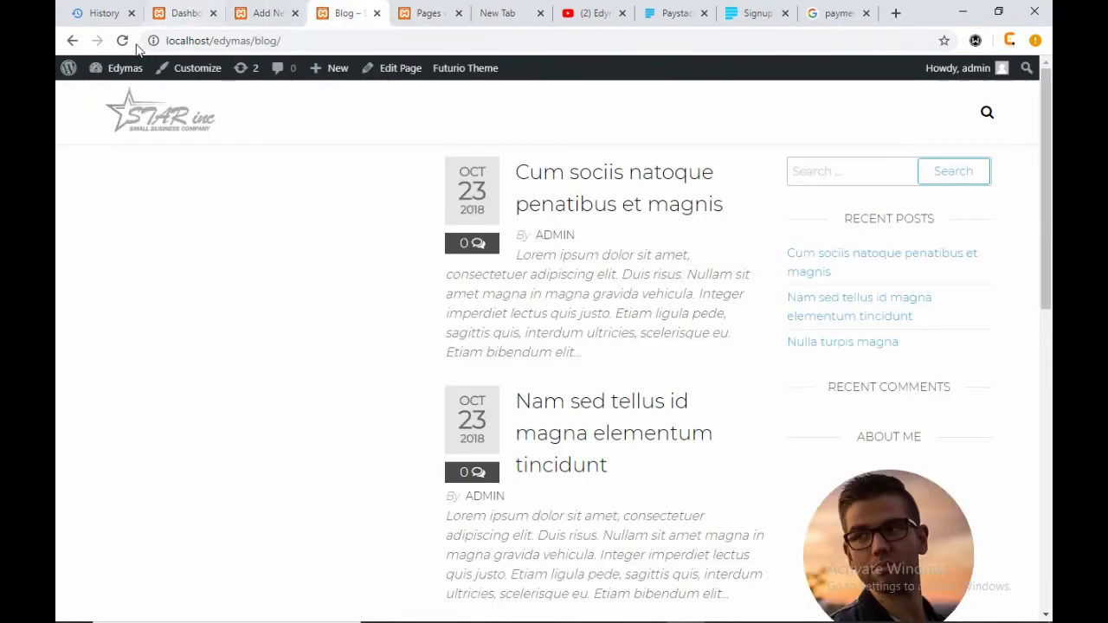
{"action": "left_click", "coordinate": [123, 42]}
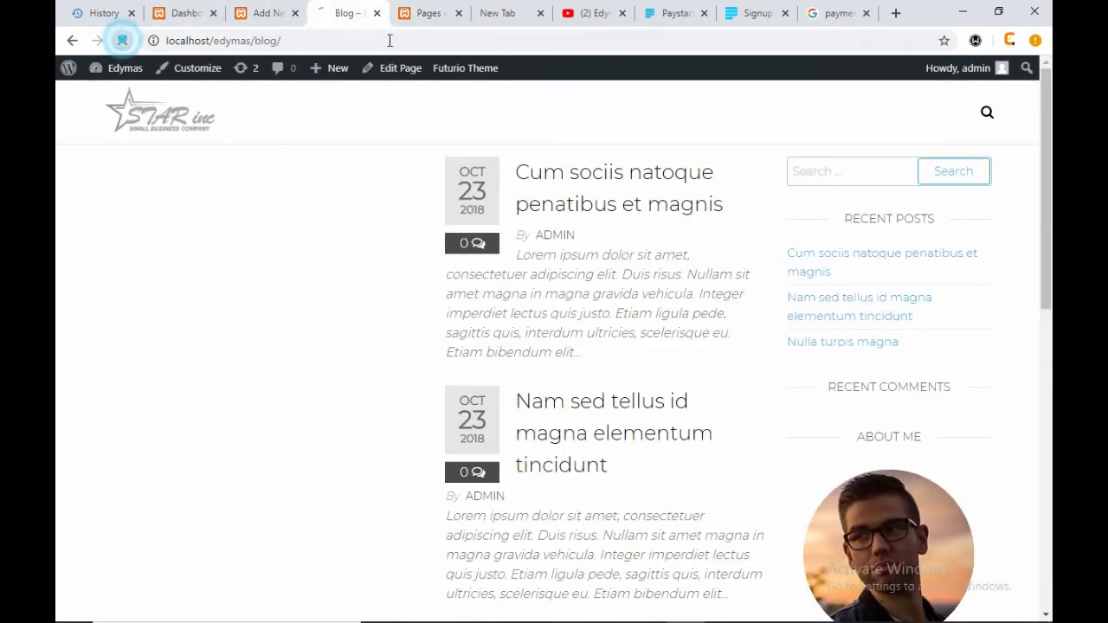
- Back in the post editor, dismiss the Published confirmation panel
{"action": "left_click", "coordinate": [283, 14]}
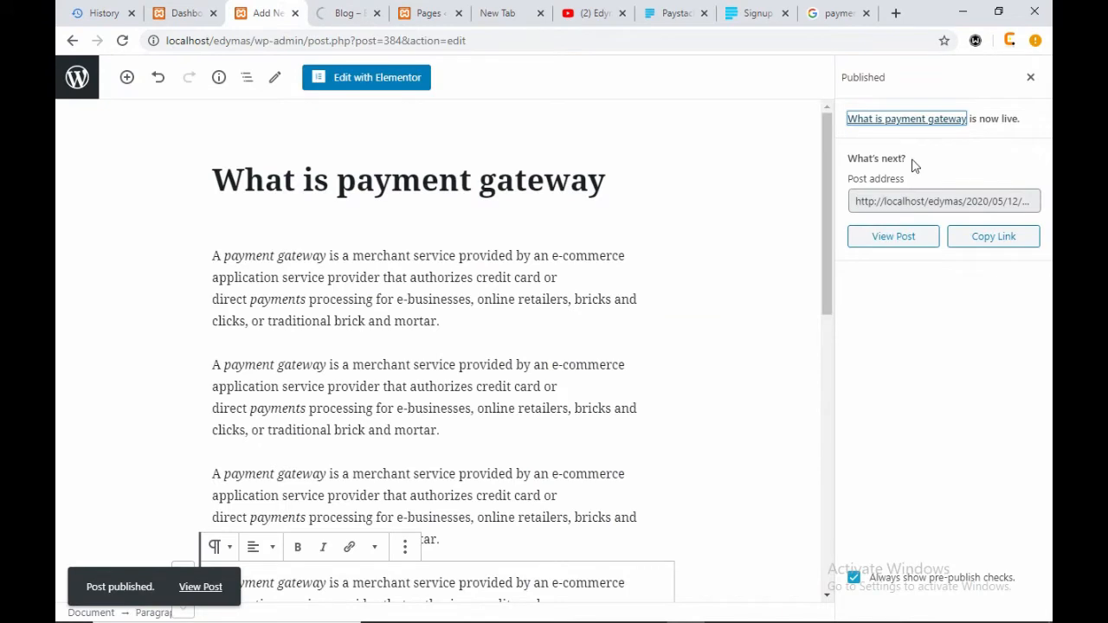
{"action": "left_click", "coordinate": [584, 316]}
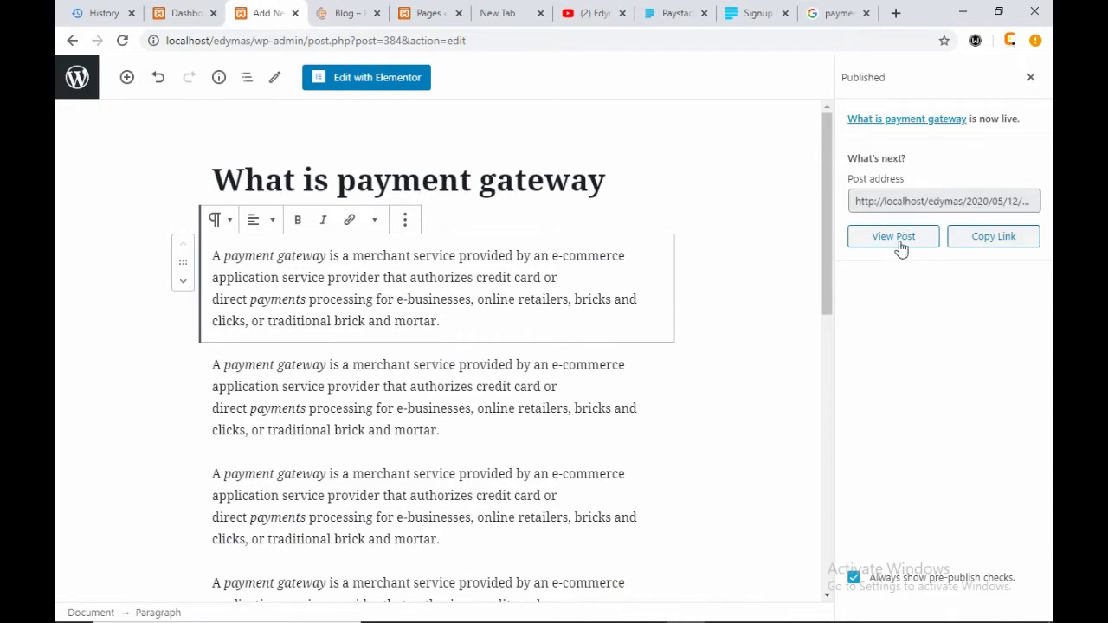
{"action": "left_click", "coordinate": [1033, 81]}
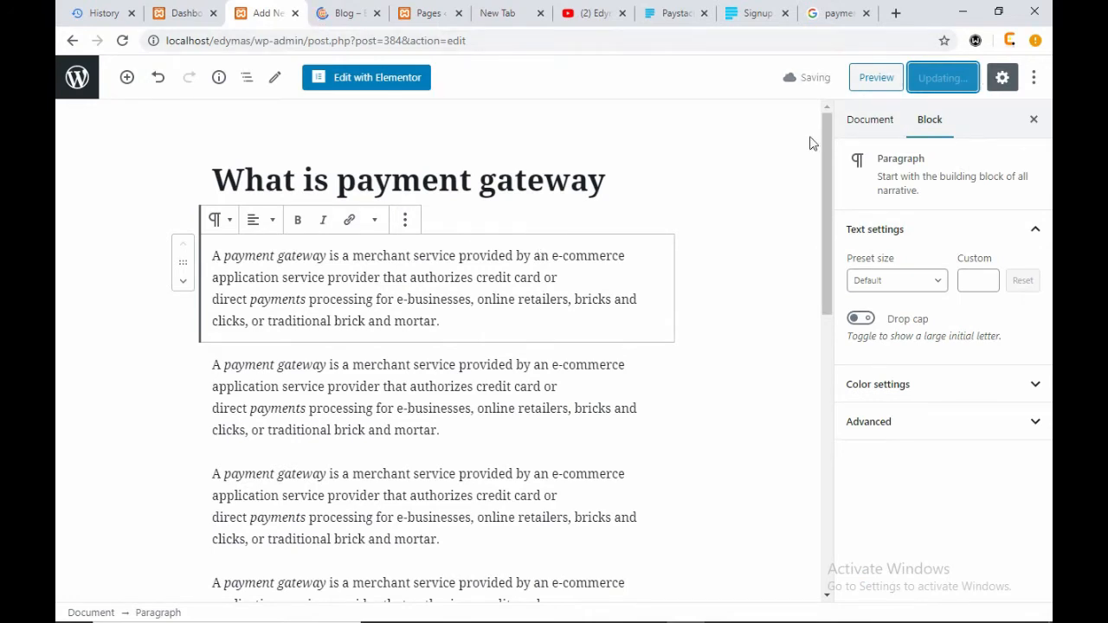
- Review the Document settings, collapse Status & visibility, and switch to the admin Dashboard
{"action": "left_click", "coordinate": [870, 120]}
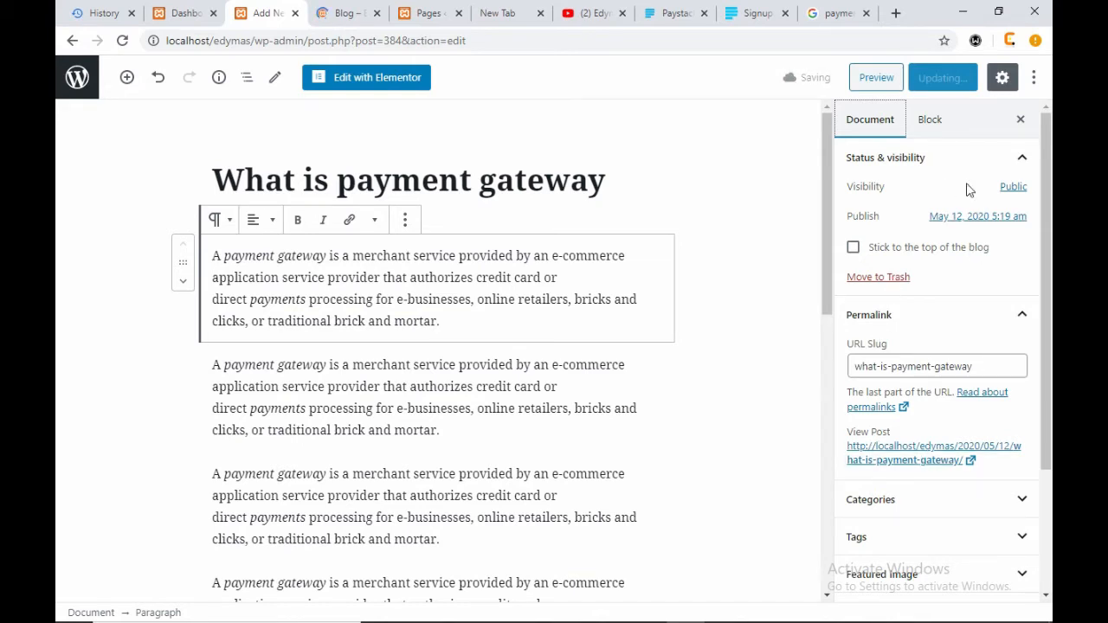
{"action": "left_click", "coordinate": [1023, 157]}
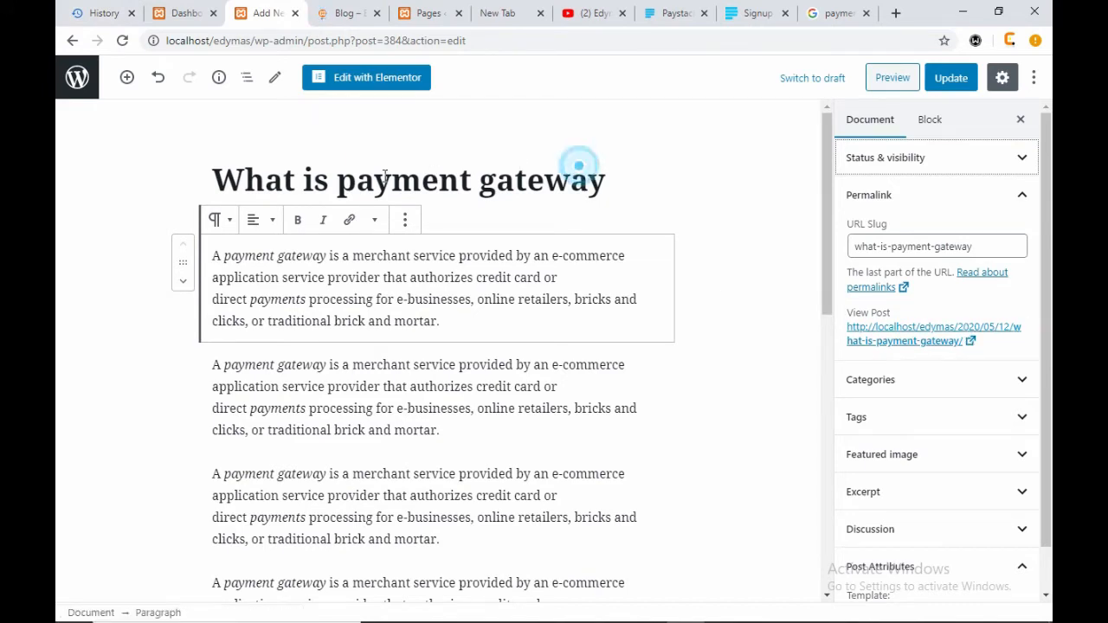
{"action": "left_click_drag", "start_coordinate": [587, 172], "coordinate": [258, 176]}
{"action": "left_click", "coordinate": [690, 199]}
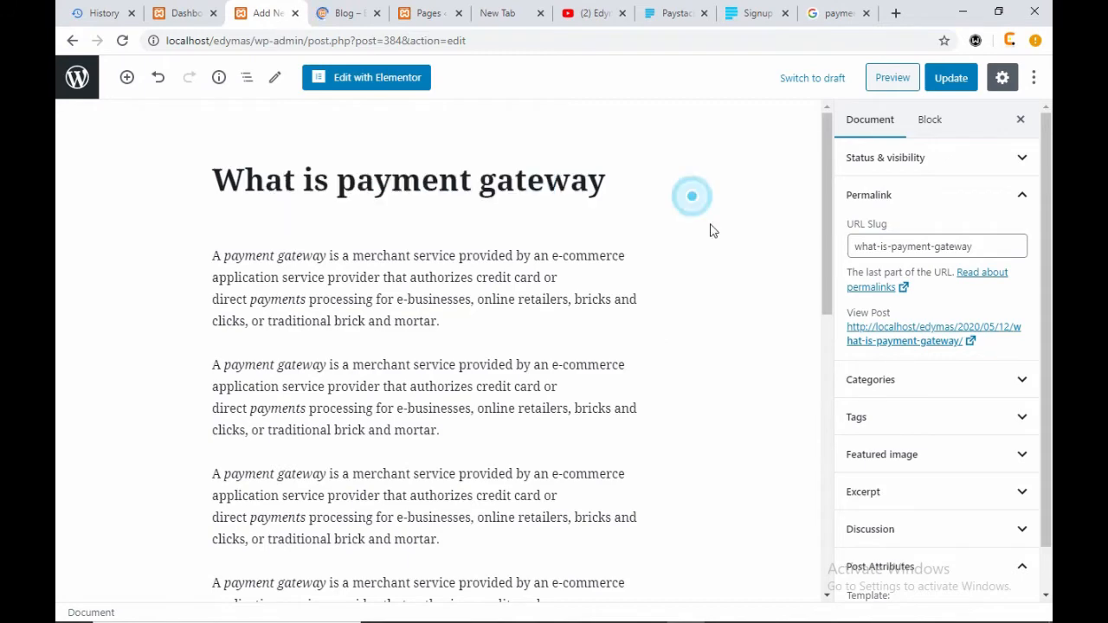
{"action": "left_click", "coordinate": [182, 12]}
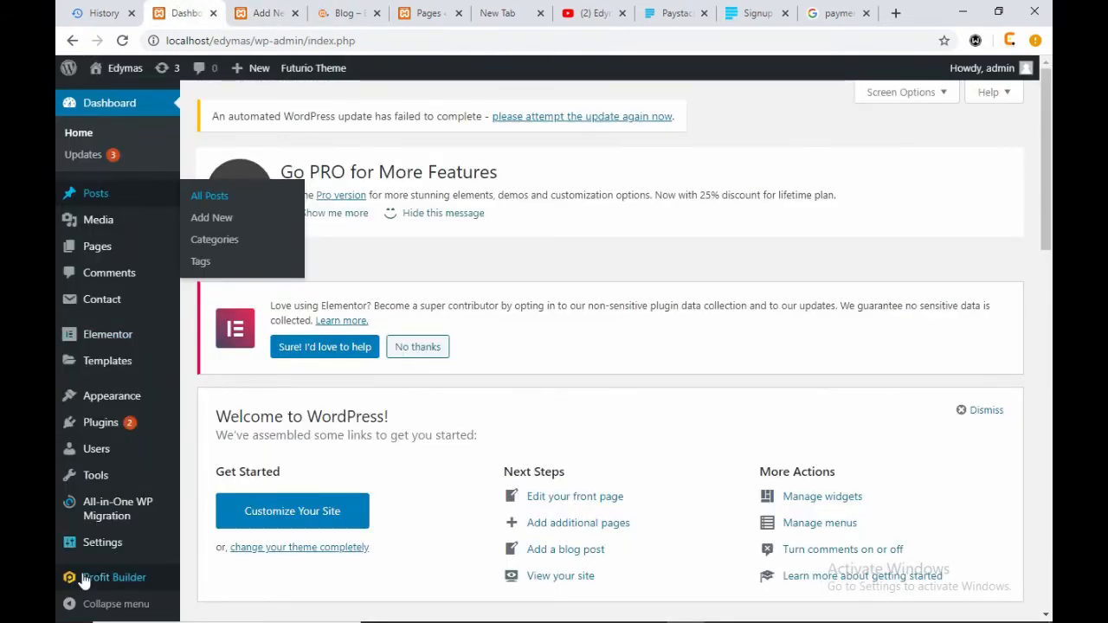
- Open Settings > Permalinks in a new browser tab
{"action": "mouse_move", "coordinate": [108, 554]}
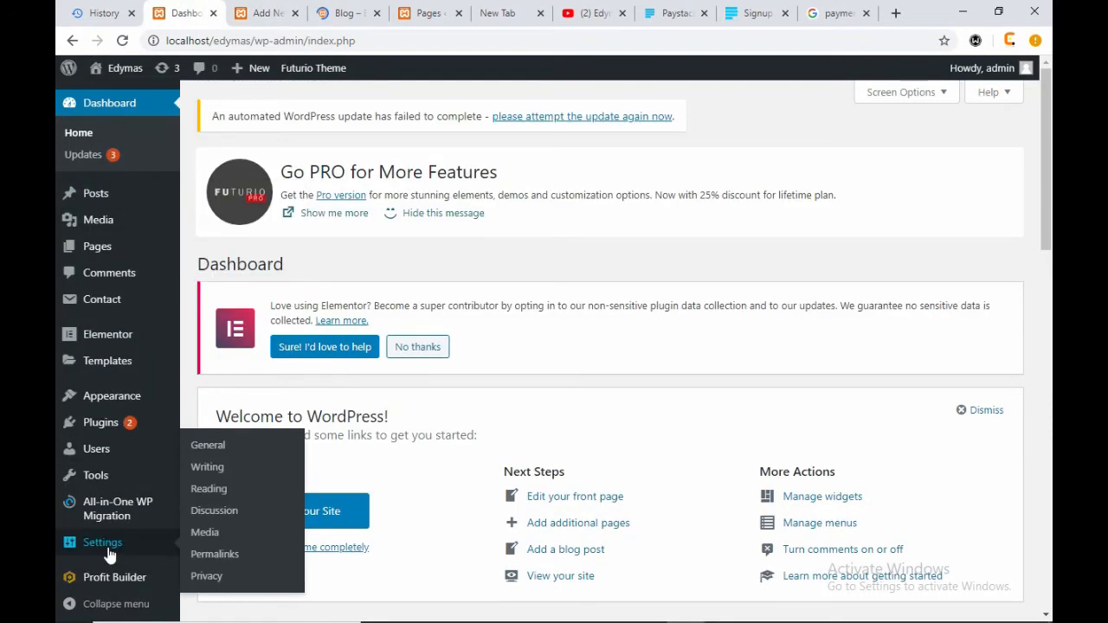
{"action": "right_click", "coordinate": [221, 554]}
{"action": "left_click", "coordinate": [280, 411]}
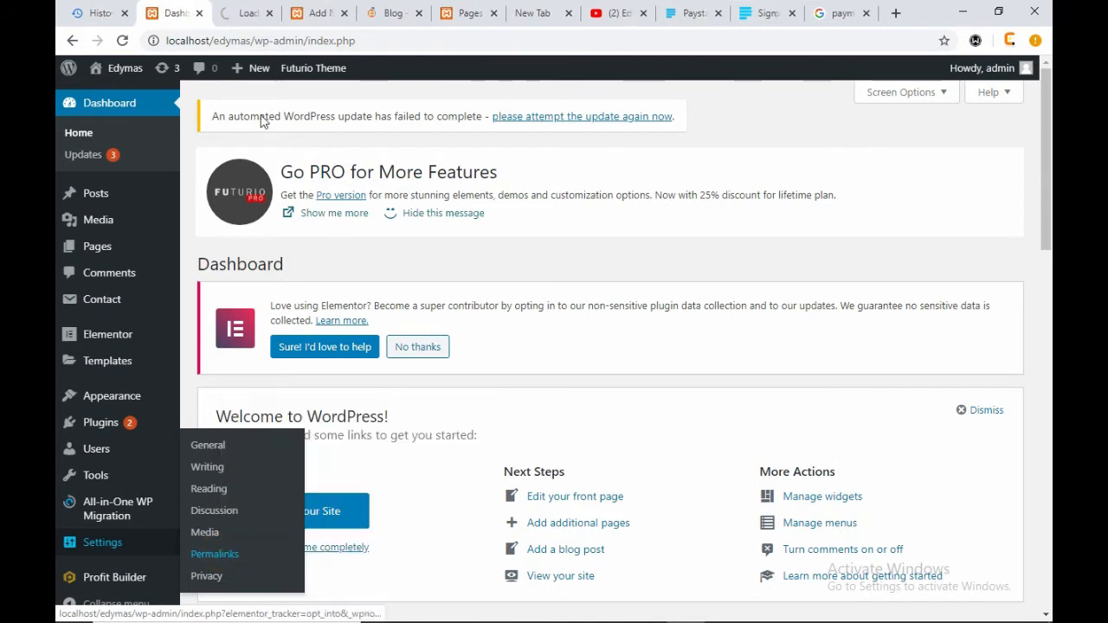
{"action": "left_click", "coordinate": [280, 14]}
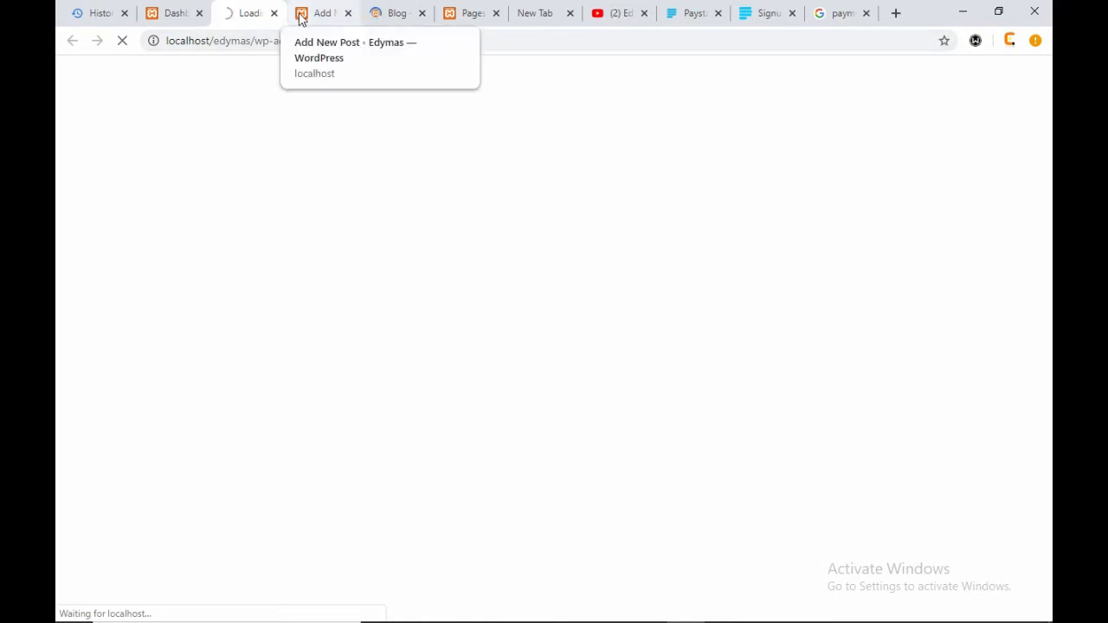
{"action": "left_click", "coordinate": [302, 17]}
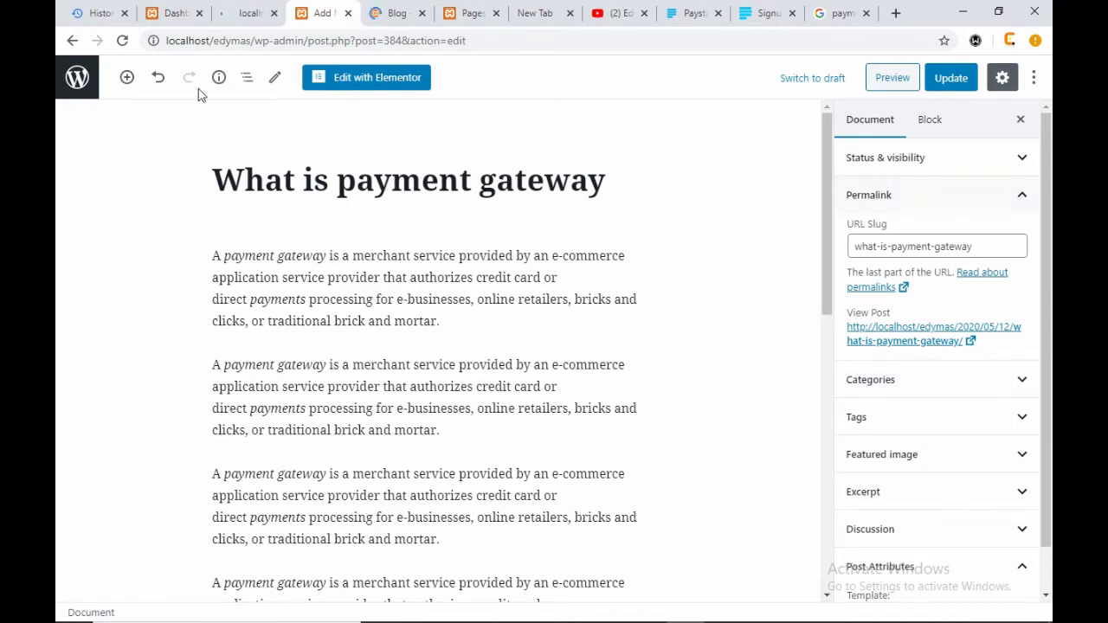
- Choose the Post name (/%postname%/) permalink structure and save the changes
{"action": "left_click", "coordinate": [241, 23]}
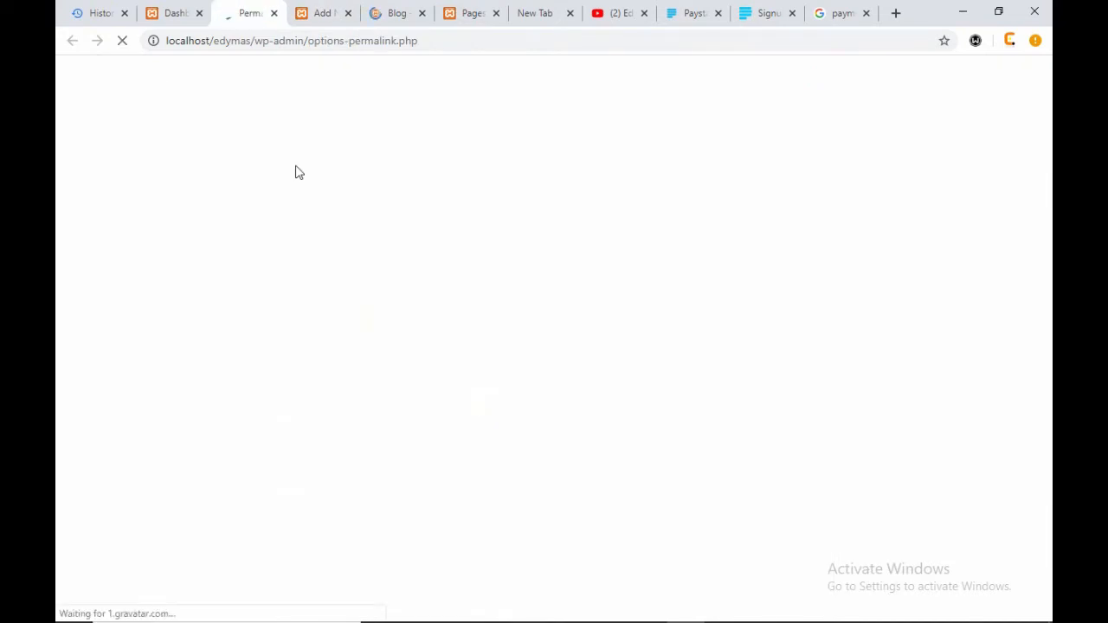
{"action": "scroll", "coordinate": [180, 308], "scroll_direction": "down", "scroll_amount": 2}
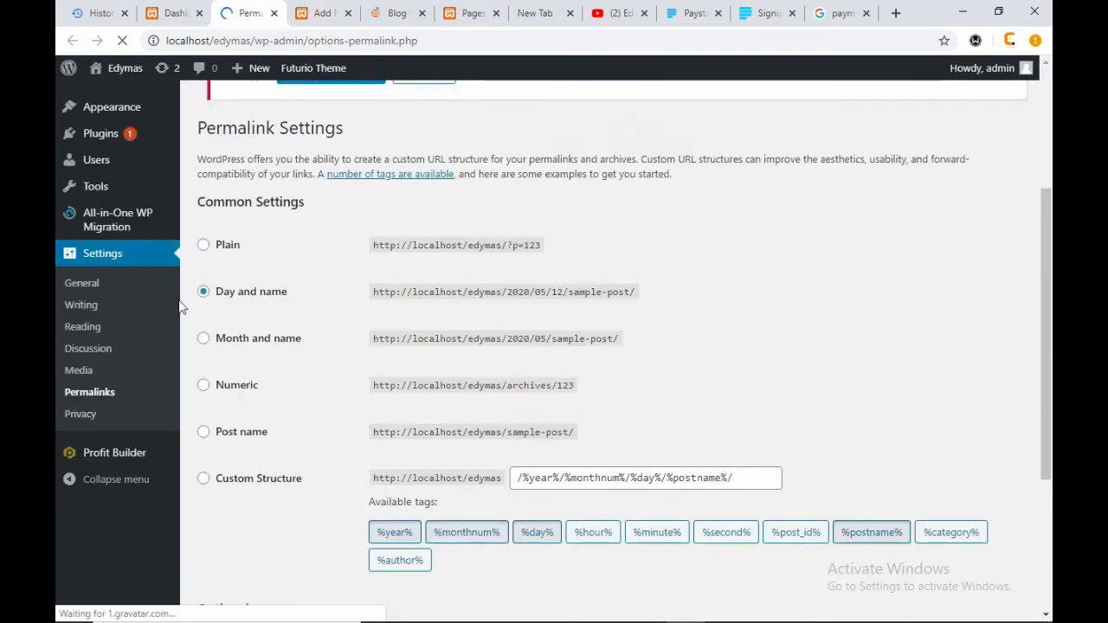
{"action": "left_click_drag", "start_coordinate": [289, 293], "coordinate": [217, 294]}
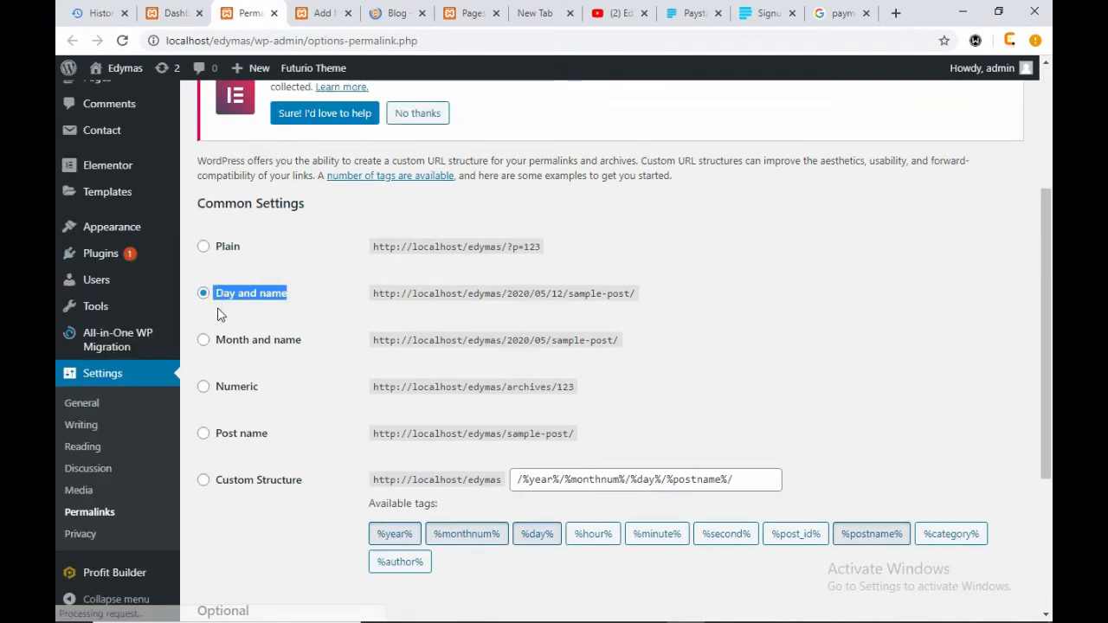
{"action": "left_click", "coordinate": [203, 435]}
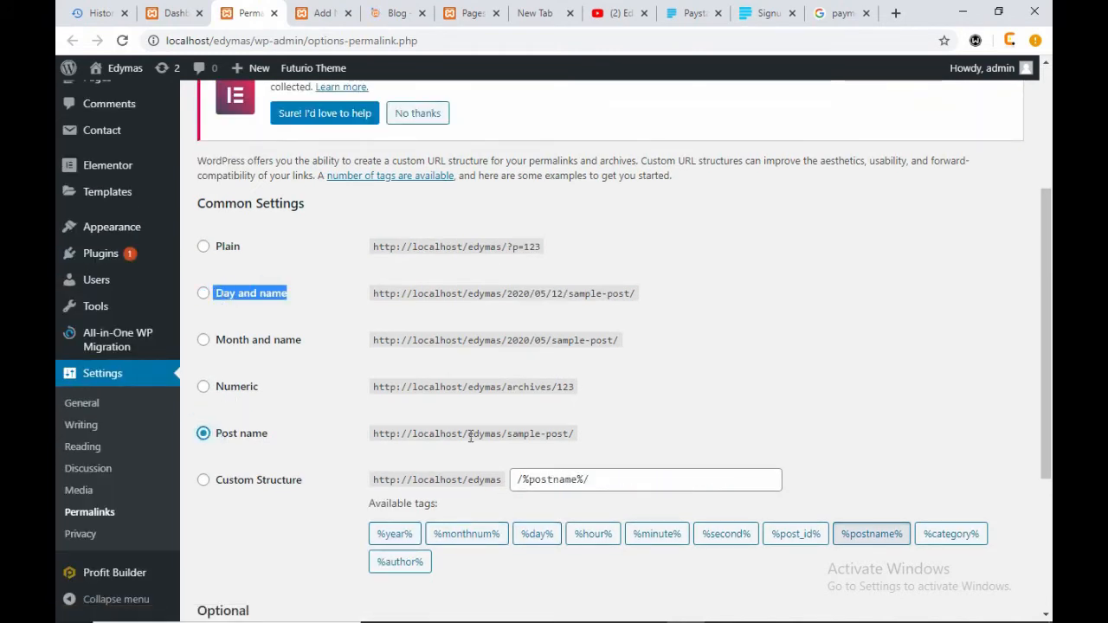
{"action": "scroll", "coordinate": [471, 436], "scroll_direction": "down", "scroll_amount": 3}
{"action": "left_click", "coordinate": [236, 541]}
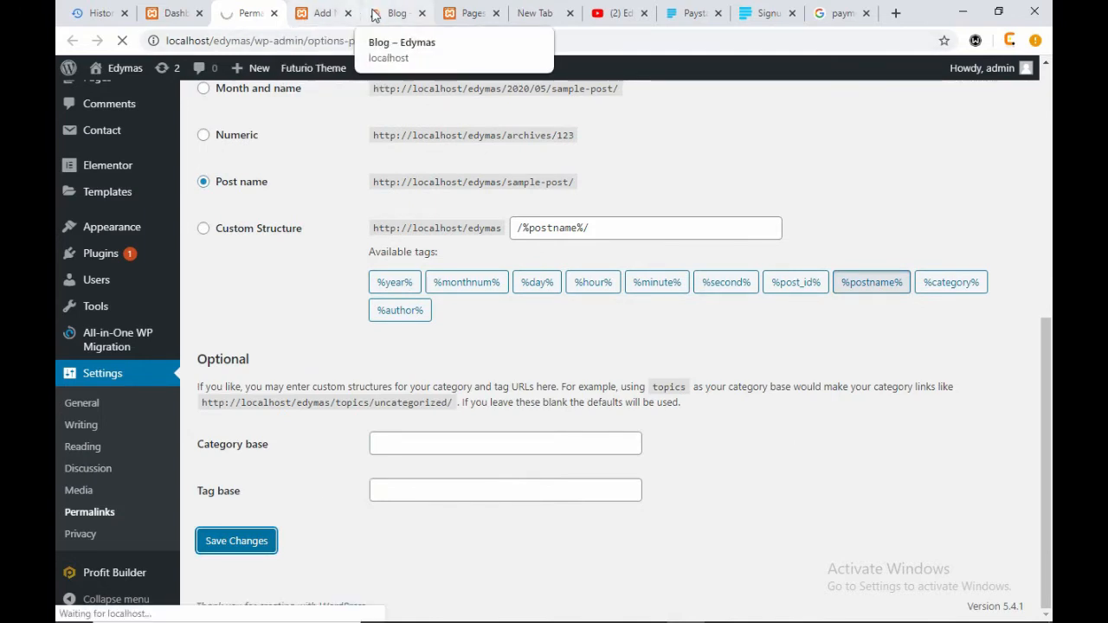
{"action": "left_click", "coordinate": [322, 13]}
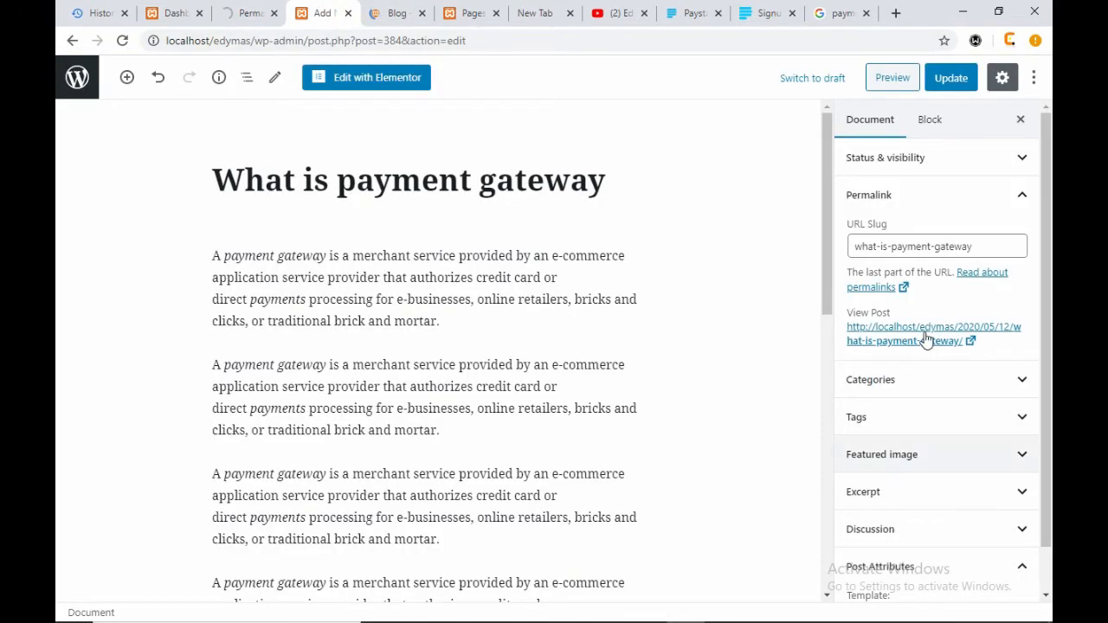
- Collapse Permalink, look through Categories, and expand the Tags panel
{"action": "left_click", "coordinate": [1025, 201]}
{"action": "left_click", "coordinate": [1029, 241]}
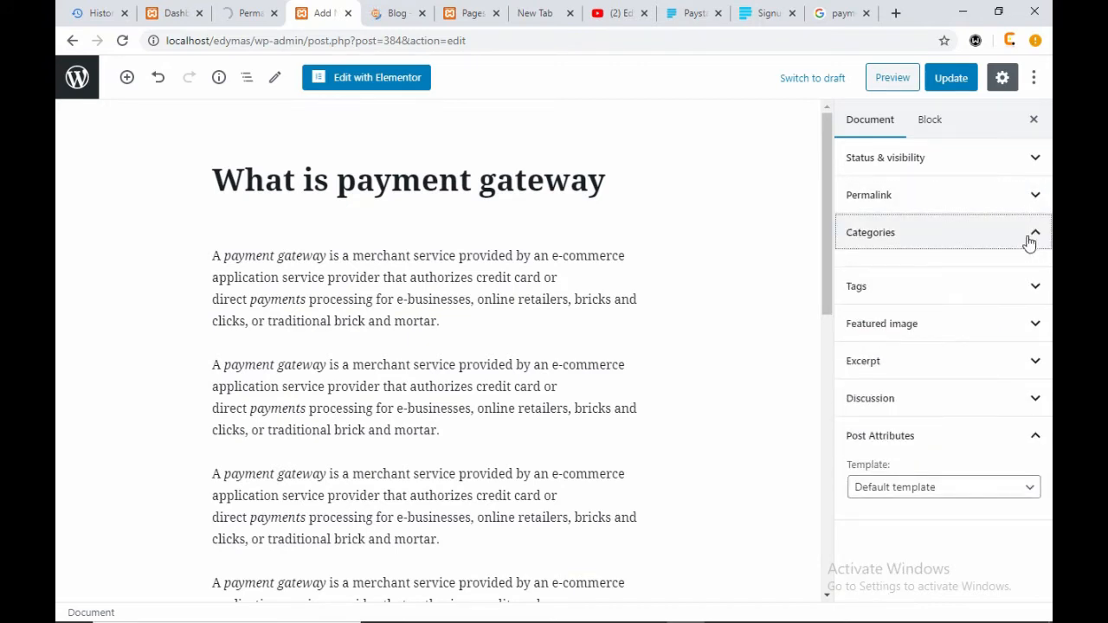
{"action": "left_click", "coordinate": [1032, 240]}
{"action": "left_click", "coordinate": [1026, 239]}
{"action": "left_click", "coordinate": [1023, 247]}
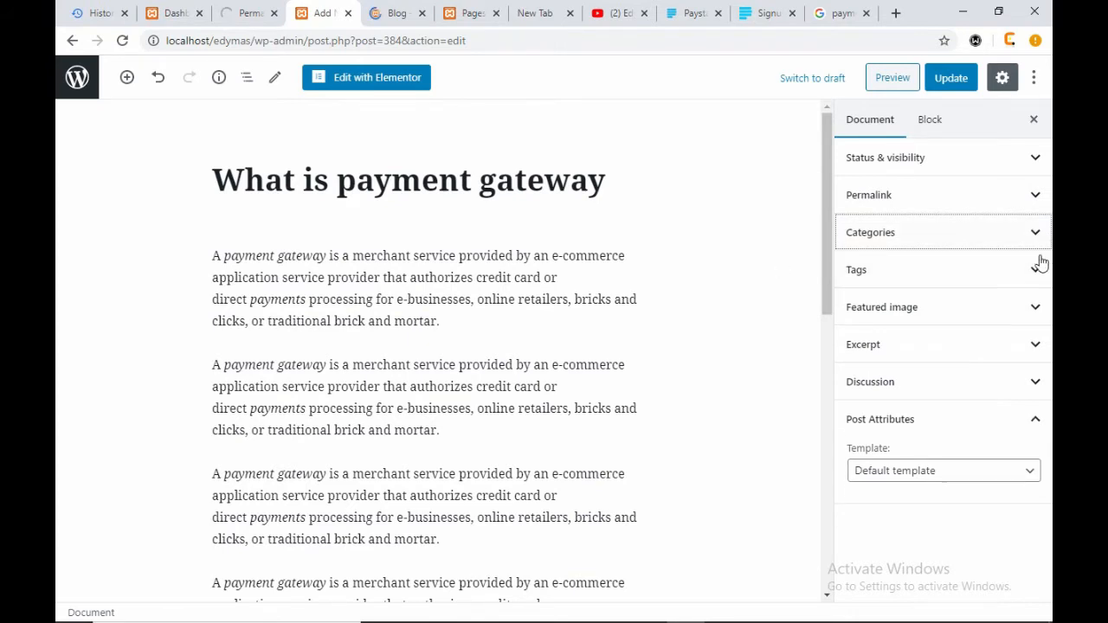
{"action": "left_click", "coordinate": [1039, 269]}
{"action": "left_click", "coordinate": [1039, 268]}
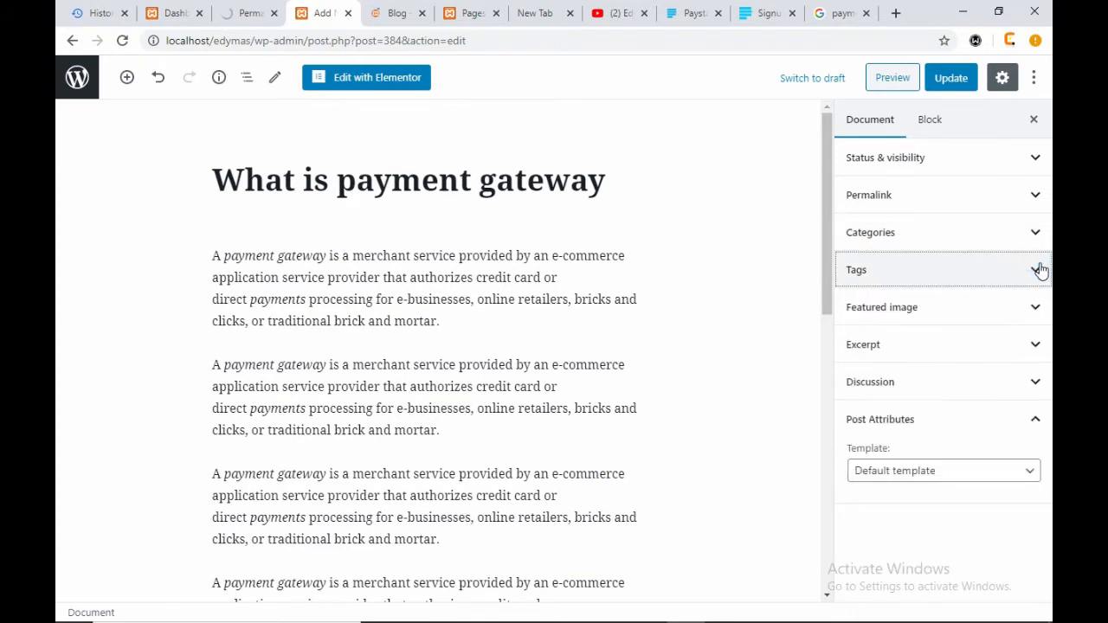
{"action": "left_click", "coordinate": [1039, 267]}
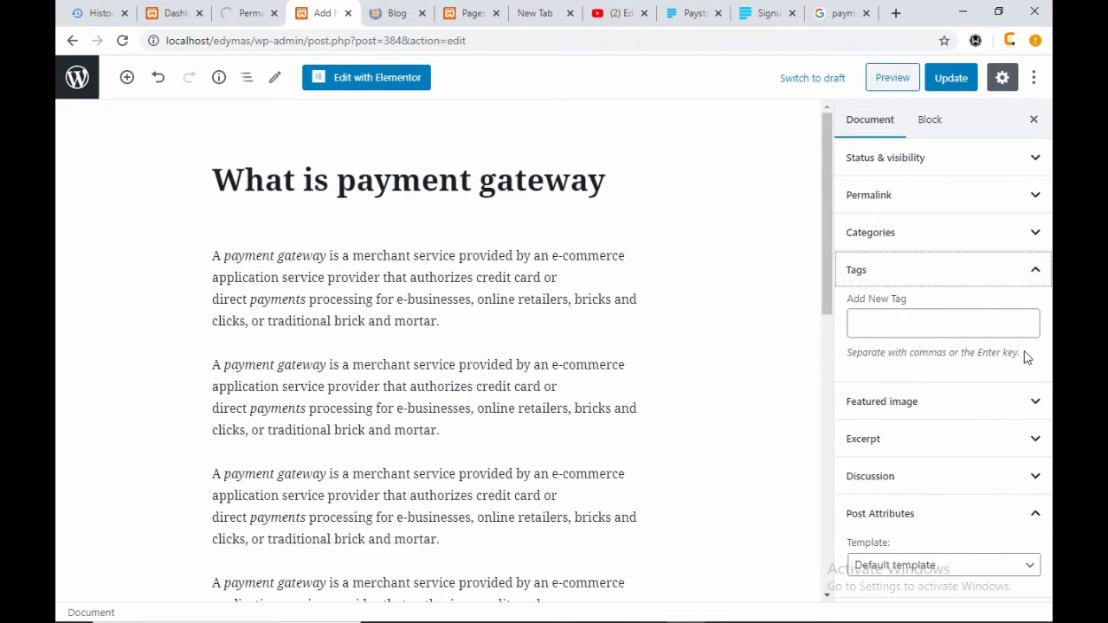
- Add the tag 'payment' and expand the Featured image panel
{"action": "left_click_drag", "start_coordinate": [1026, 357], "coordinate": [870, 364]}
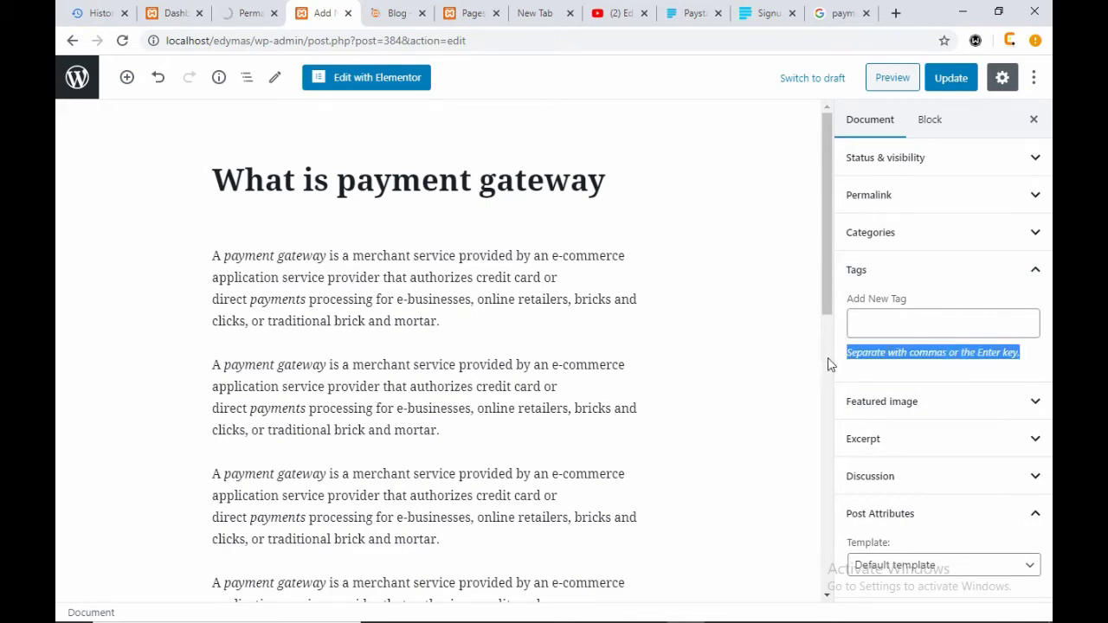
{"action": "scroll", "coordinate": [828, 364], "scroll_direction": "down", "scroll_amount": 5}
{"action": "scroll", "coordinate": [551, 280], "scroll_direction": "up", "scroll_amount": 5}
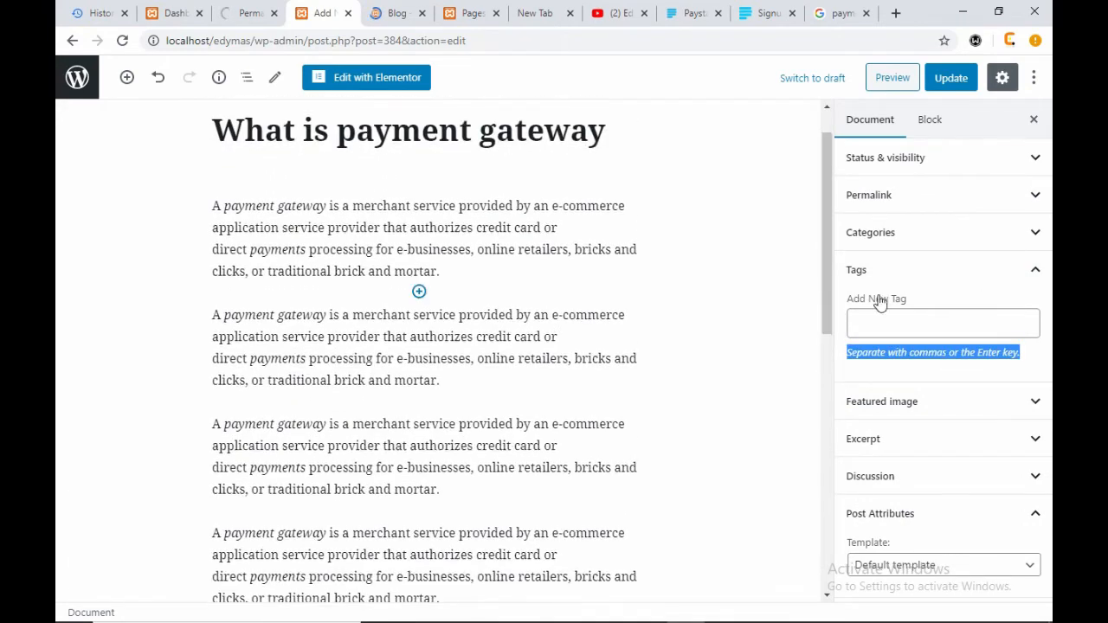
{"action": "left_click", "coordinate": [888, 320]}
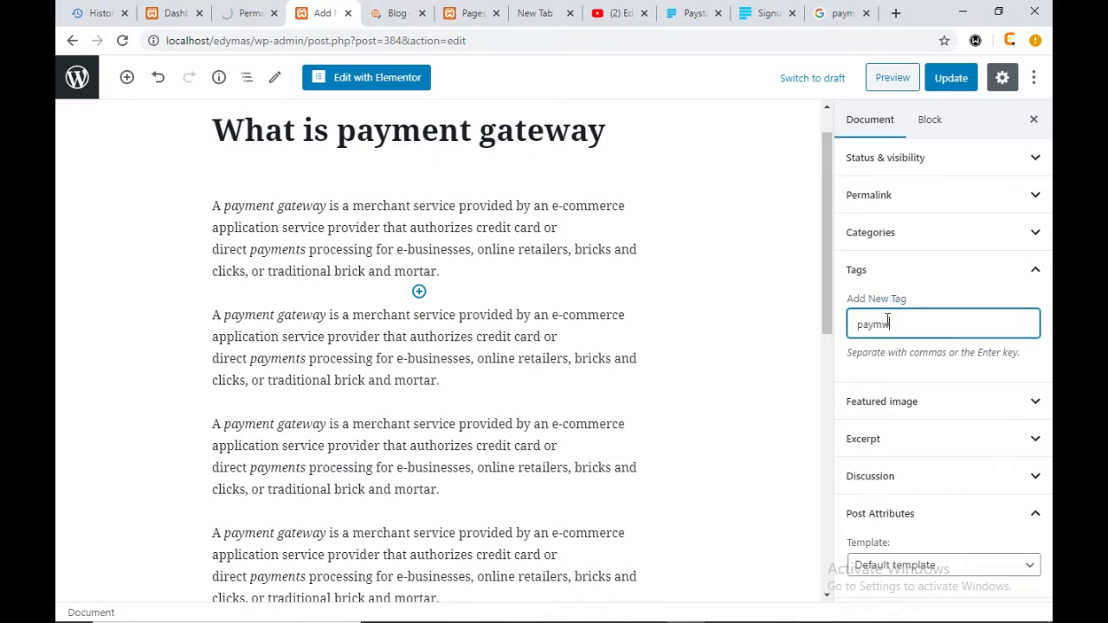
{"action": "type", "text": "payment"}
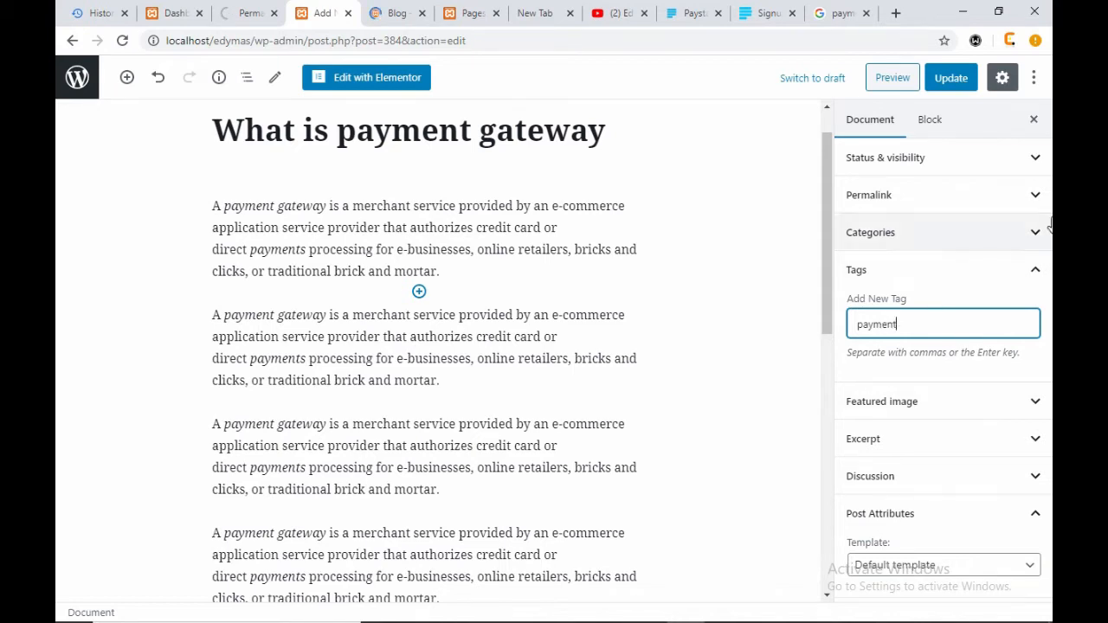
{"action": "left_click", "coordinate": [1015, 271]}
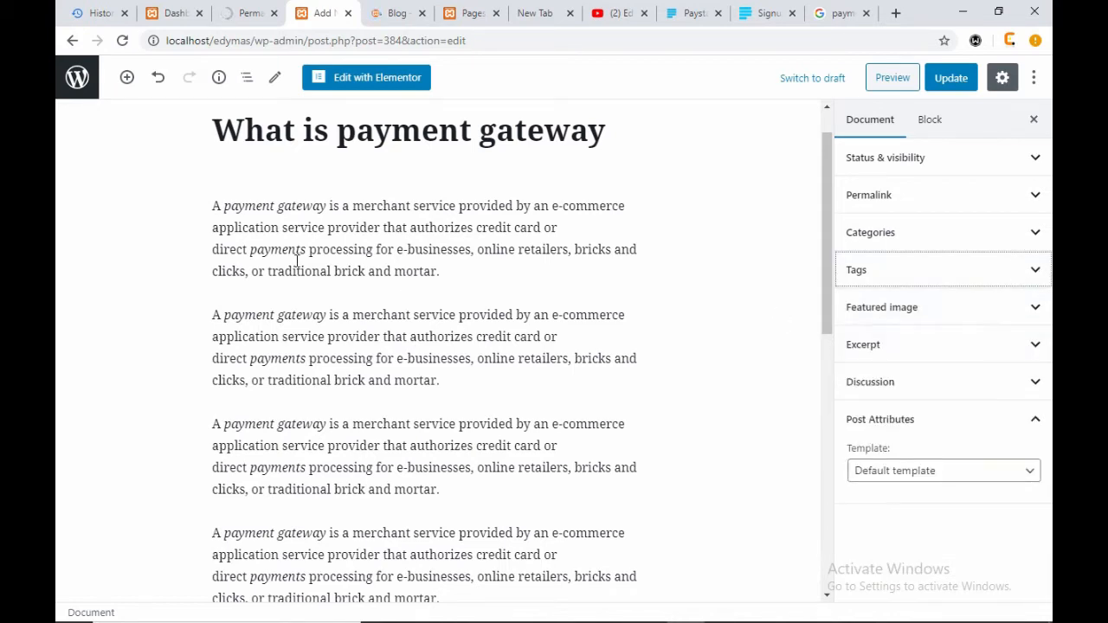
{"action": "scroll", "coordinate": [297, 259], "scroll_direction": "up", "scroll_amount": 1}
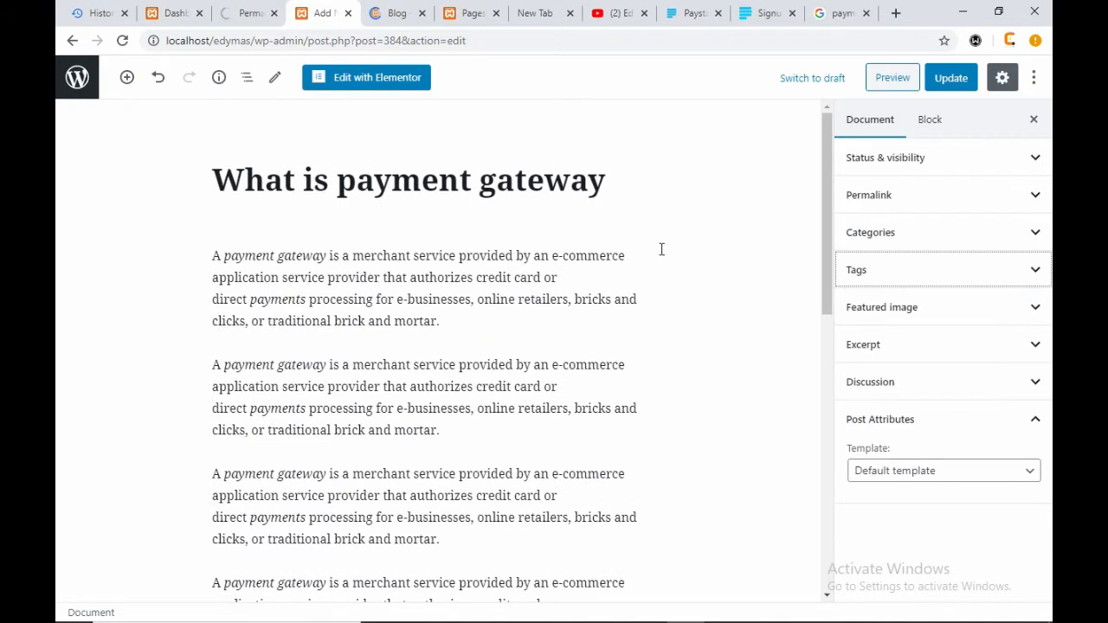
{"action": "left_click", "coordinate": [1036, 310]}
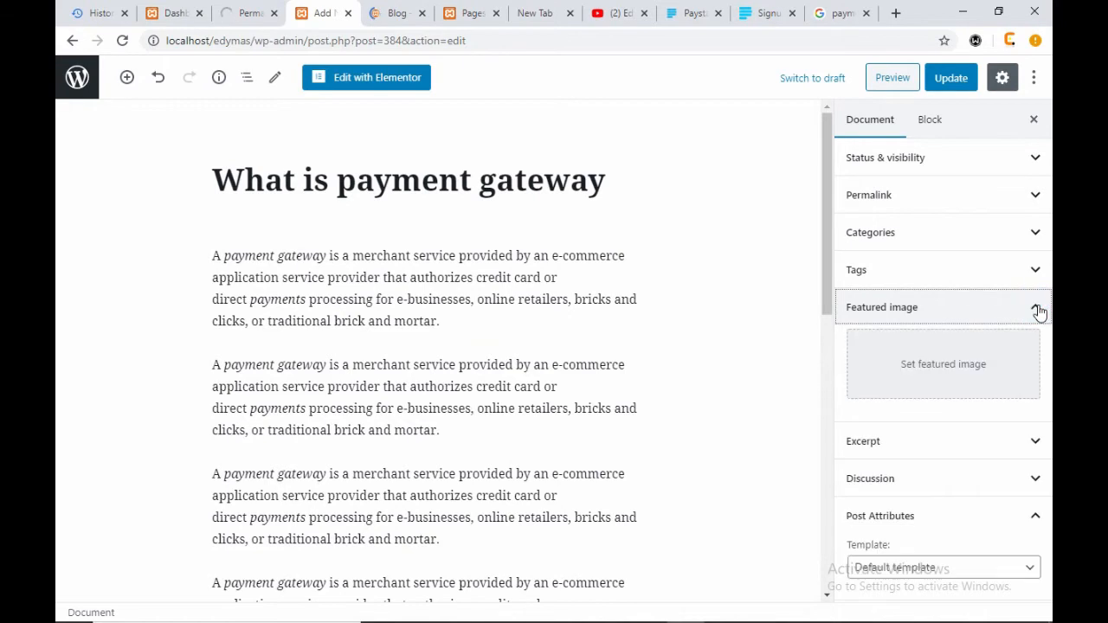
- Set image12_1.png, the black laptop picture, from the Media Library as featured image
{"action": "left_click", "coordinate": [987, 356]}
{"action": "left_click", "coordinate": [206, 128]}
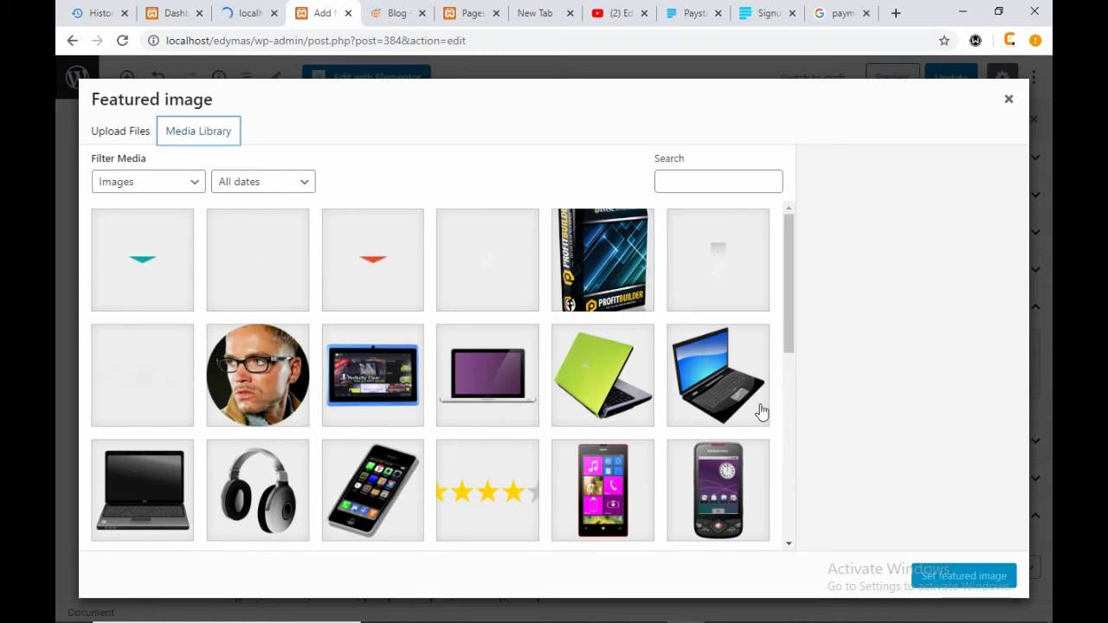
{"action": "left_click", "coordinate": [733, 399]}
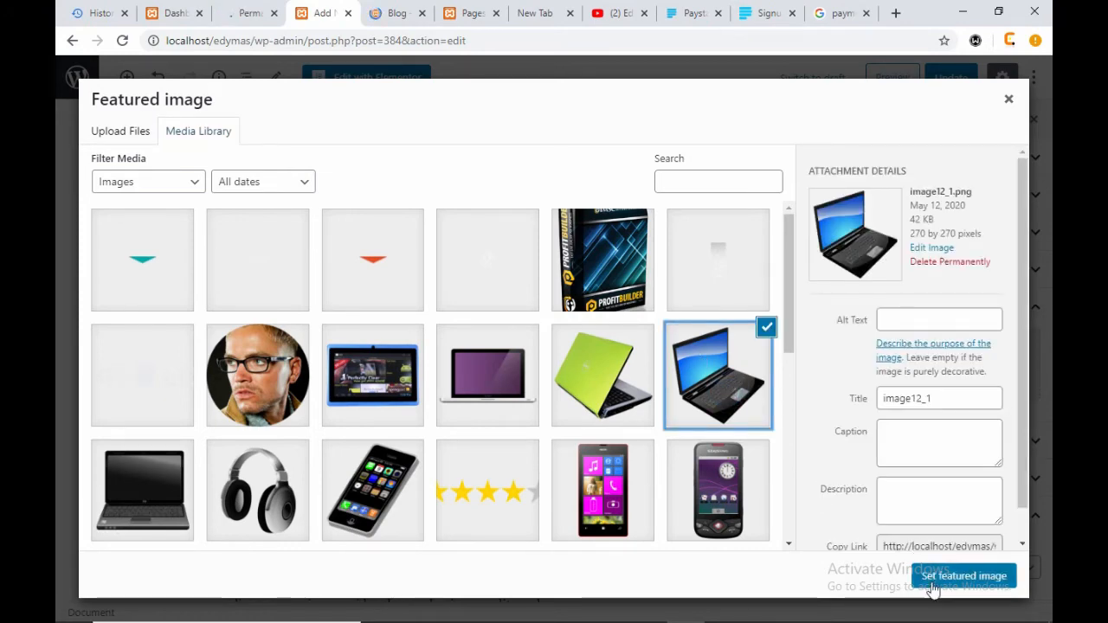
{"action": "left_click", "coordinate": [940, 583]}
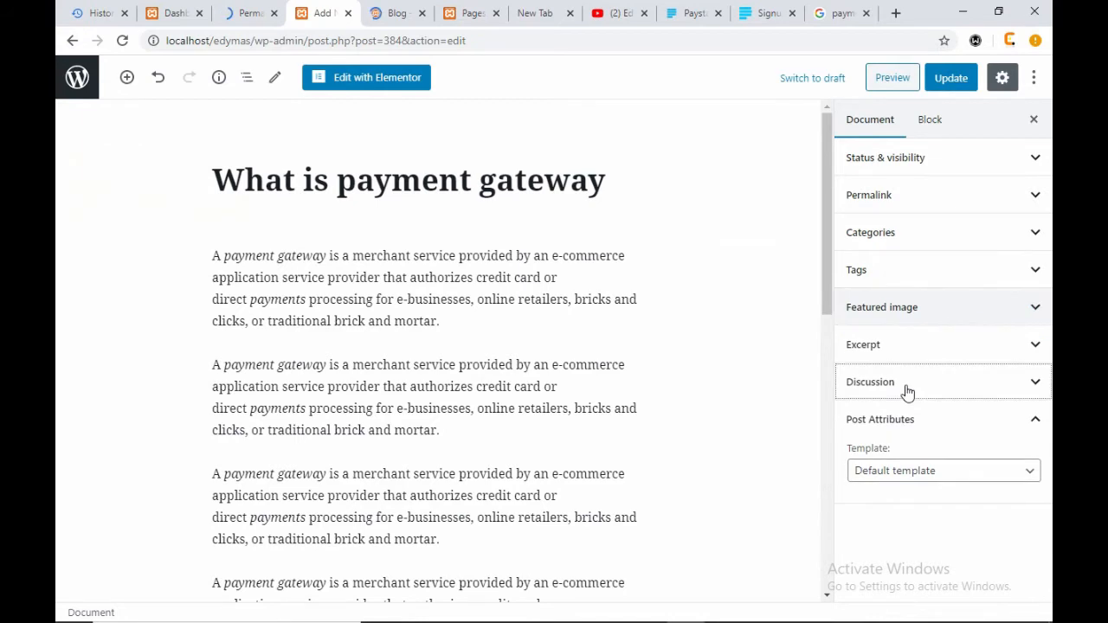
- Collapse the sidebar panels and expand the Excerpt section
{"action": "left_click", "coordinate": [904, 386]}
{"action": "left_click", "coordinate": [903, 383]}
{"action": "left_click", "coordinate": [902, 347]}
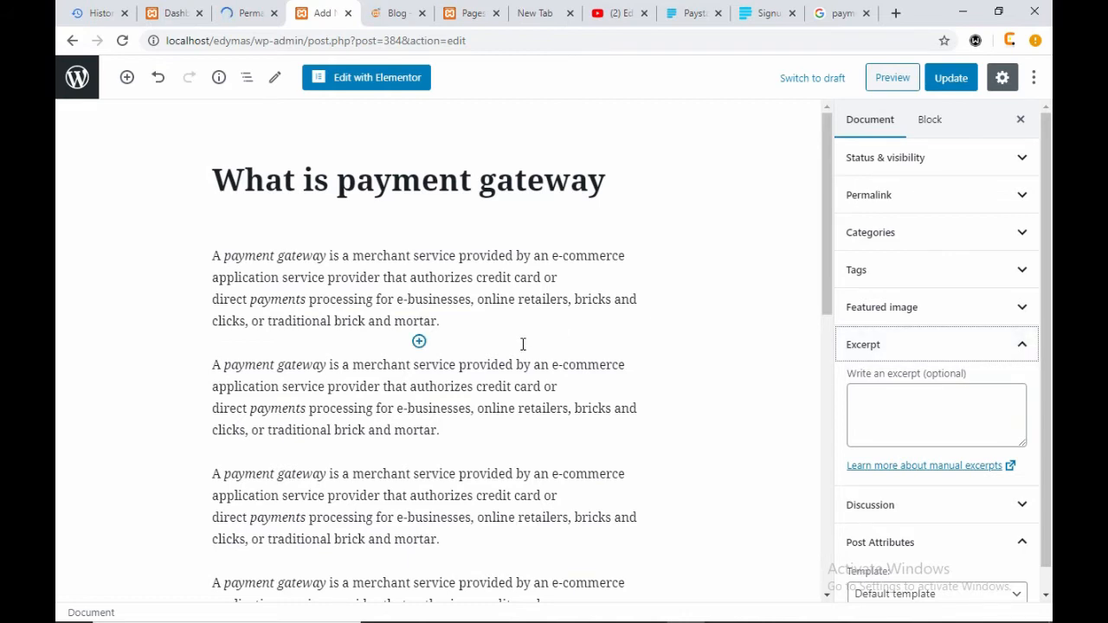
- Select the first paragraph and highlight the Wikipedia snippet in the search results
{"action": "left_click", "coordinate": [460, 321]}
{"action": "left_click", "coordinate": [217, 252], "text": "shift"}
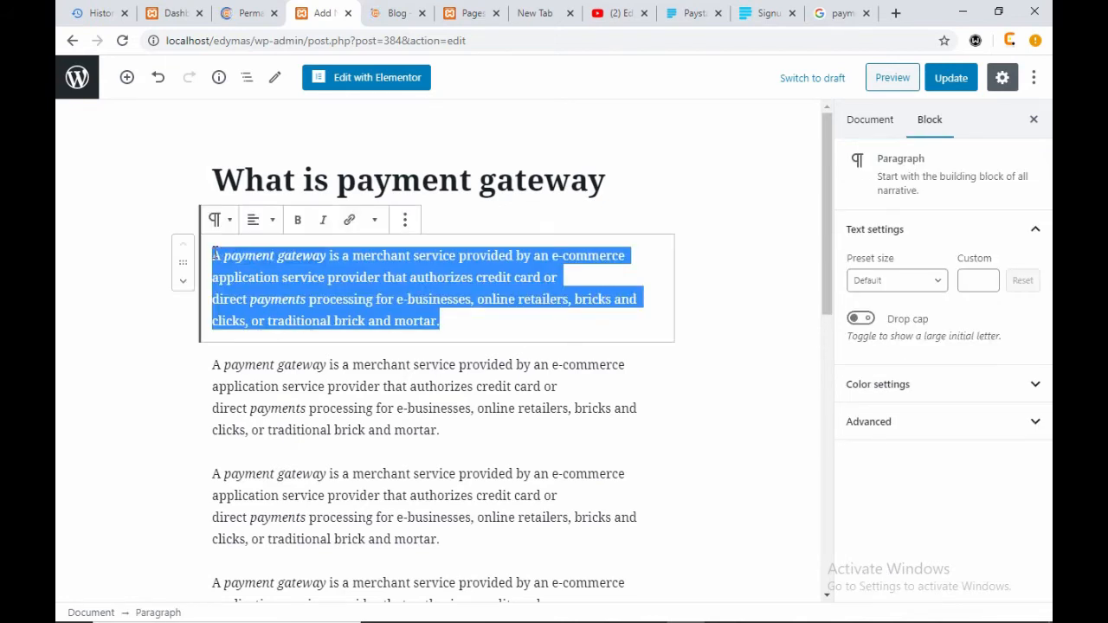
{"action": "left_click", "coordinate": [836, 13]}
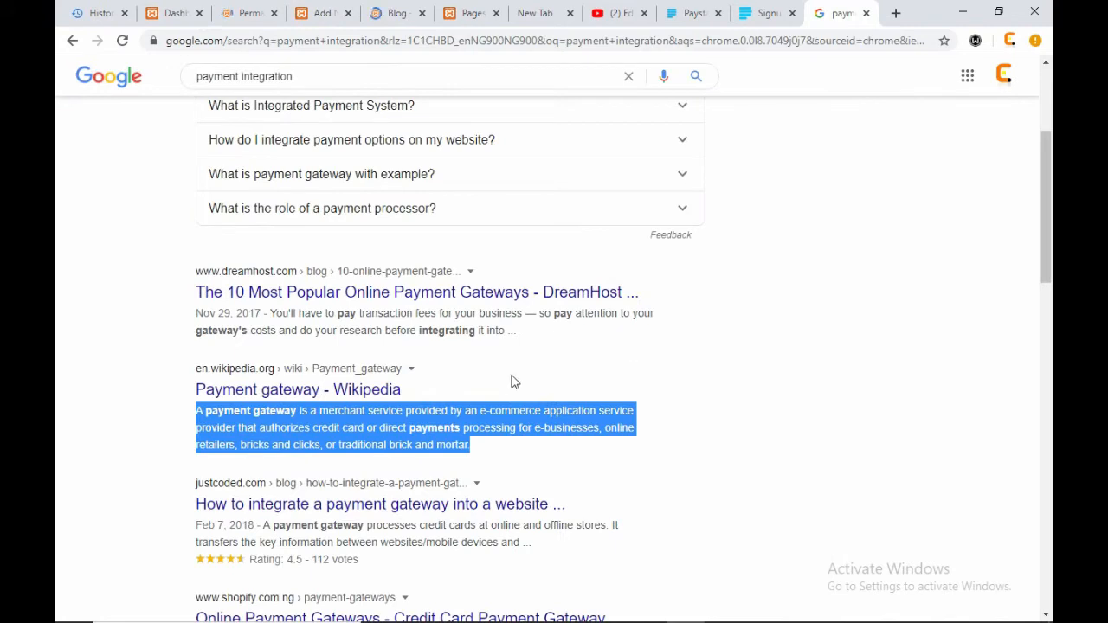
{"action": "left_click_drag", "start_coordinate": [179, 391], "coordinate": [421, 401]}
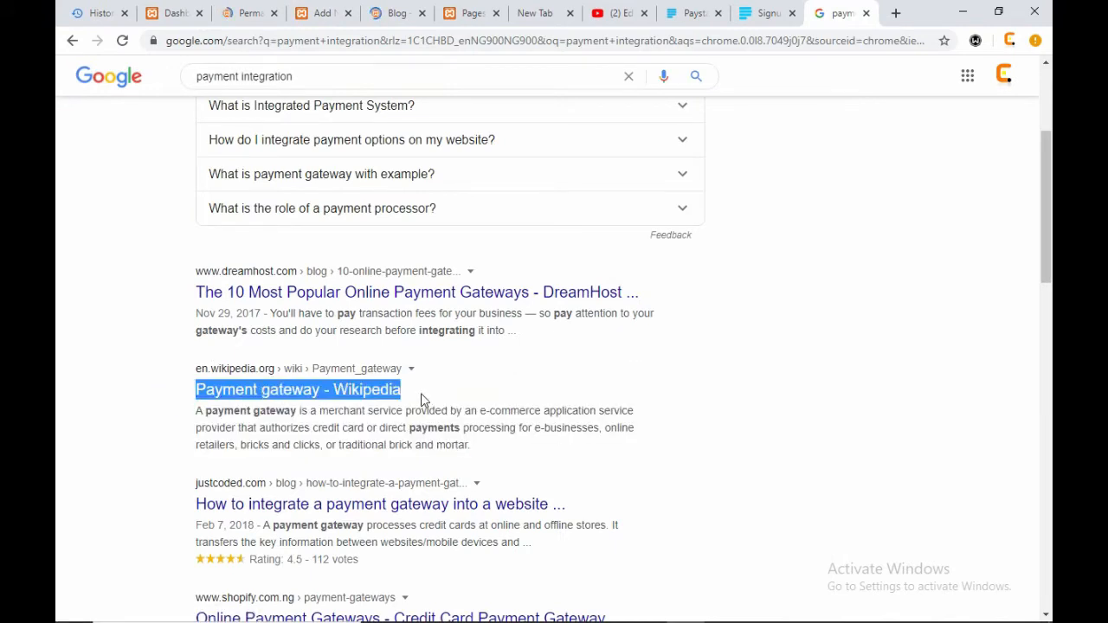
{"action": "left_click", "coordinate": [420, 399]}
{"action": "left_click_drag", "start_coordinate": [505, 451], "coordinate": [198, 418]}
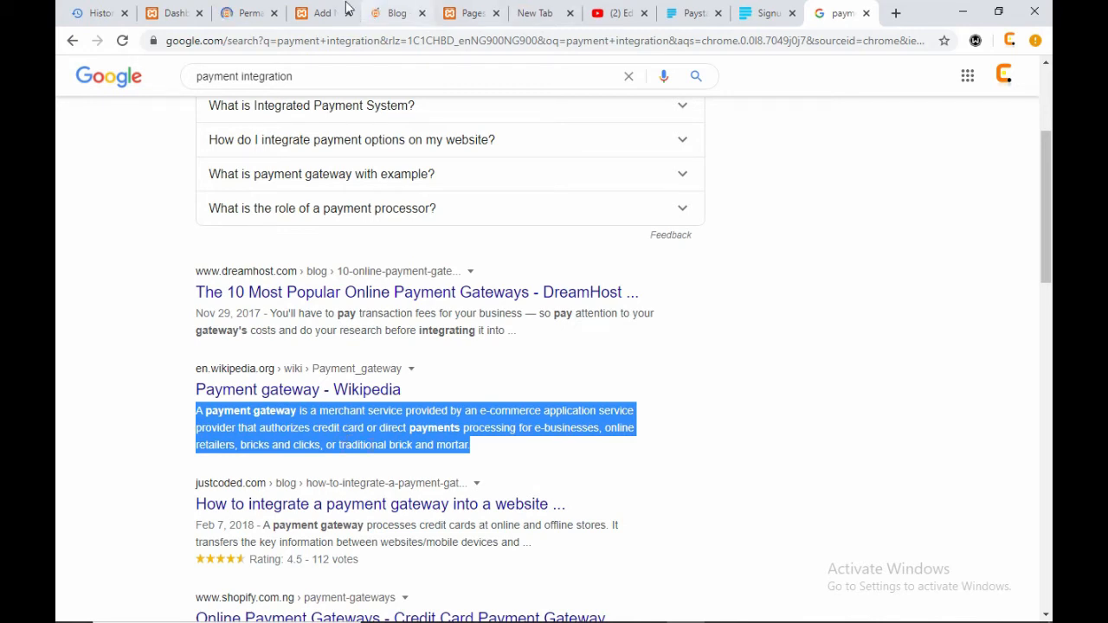
- Copy the first paragraph's text from 'A payment gateway' through 'credit card or'
{"action": "left_click", "coordinate": [319, 13]}
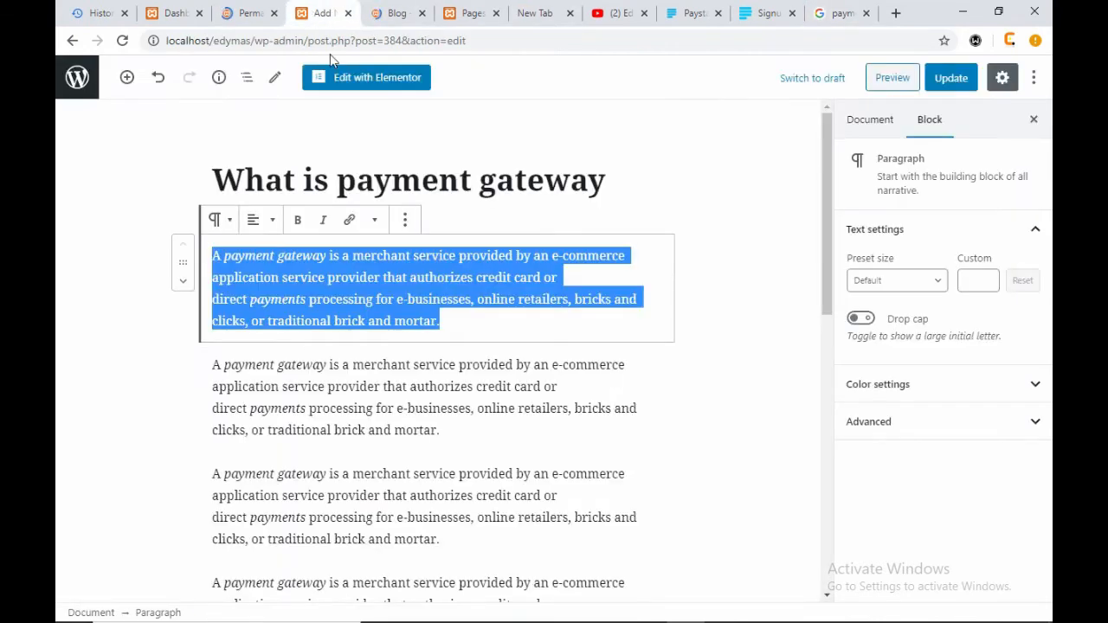
{"action": "left_click", "coordinate": [444, 275]}
{"action": "left_click", "coordinate": [554, 276]}
{"action": "left_click_drag", "start_coordinate": [554, 275], "coordinate": [215, 261]}
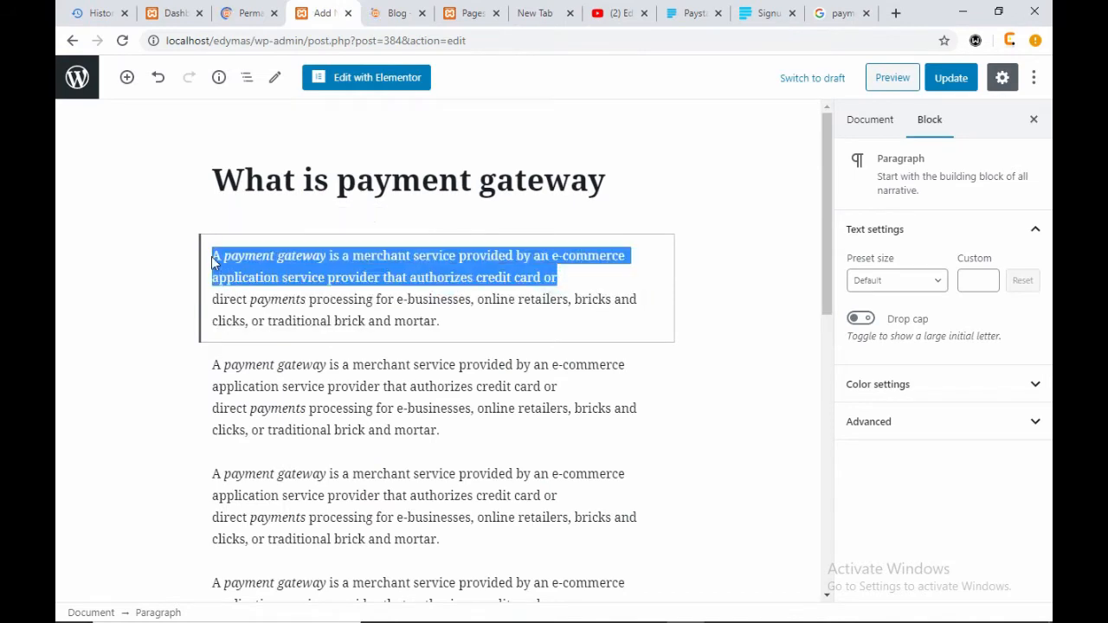
{"action": "right_click", "coordinate": [268, 258]}
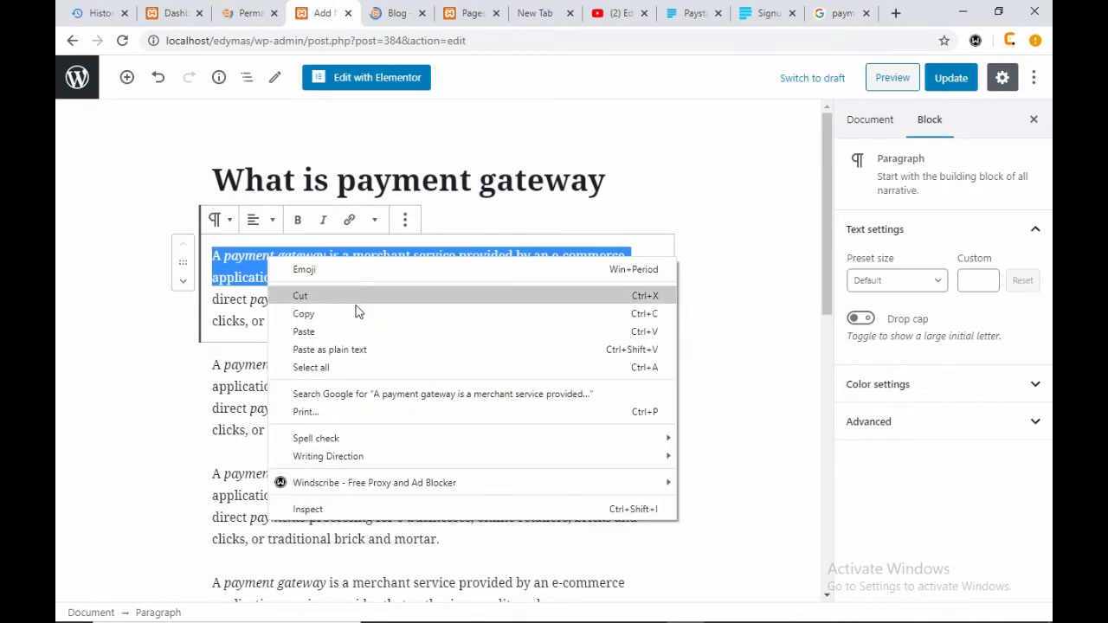
{"action": "left_click", "coordinate": [363, 314]}
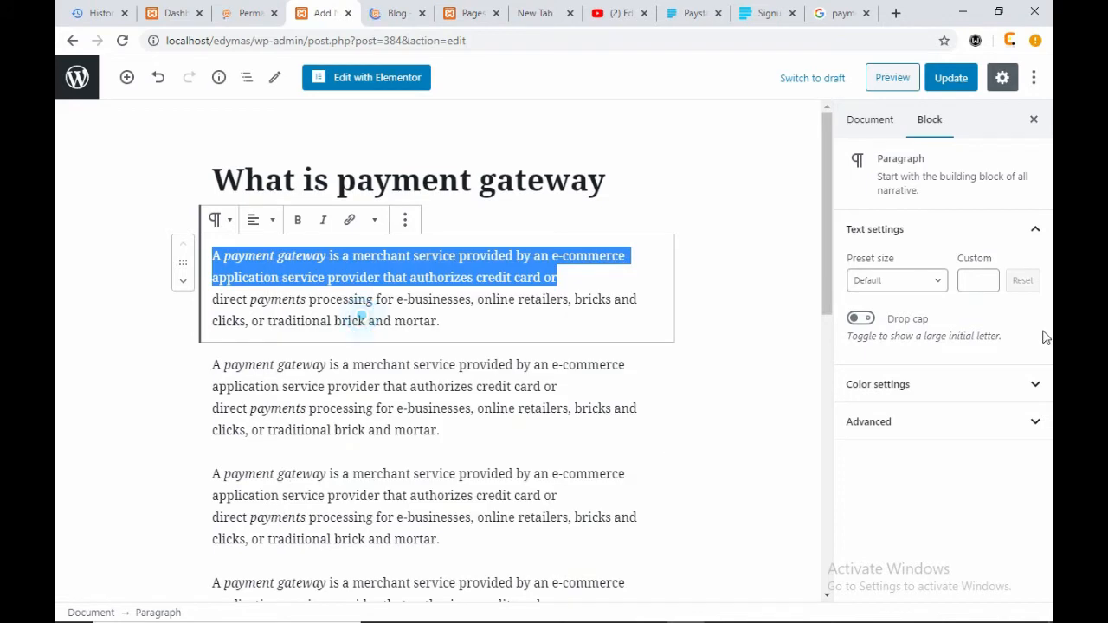
- Paste the copied text into the Document sidebar's Excerpt box
{"action": "left_click", "coordinate": [868, 131]}
{"action": "left_click", "coordinate": [900, 416]}
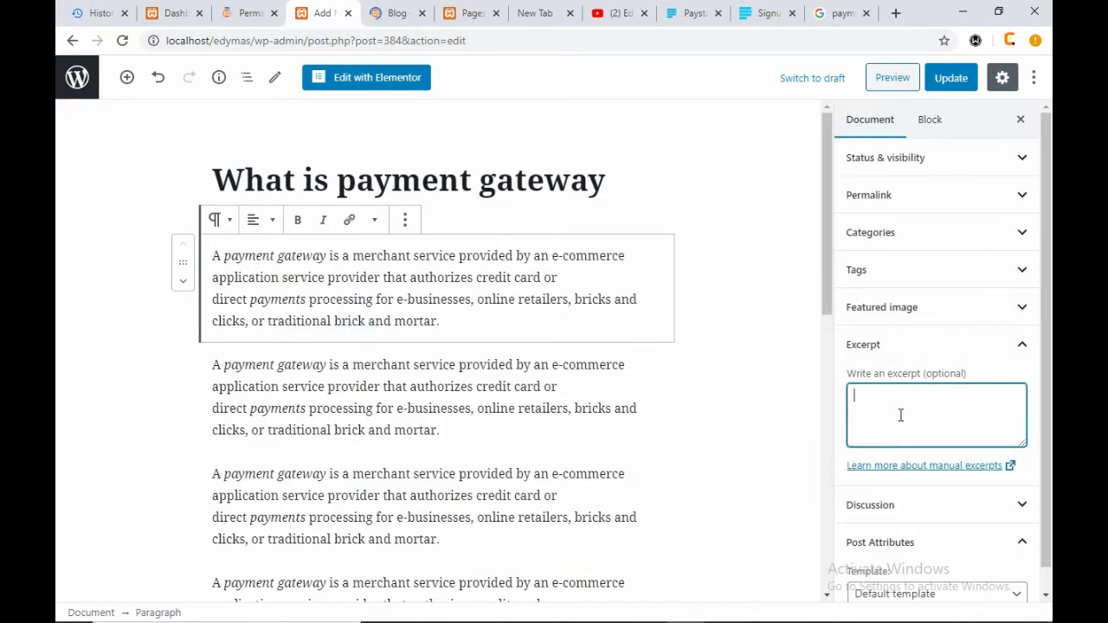
{"action": "key", "text": "ctrl+v"}
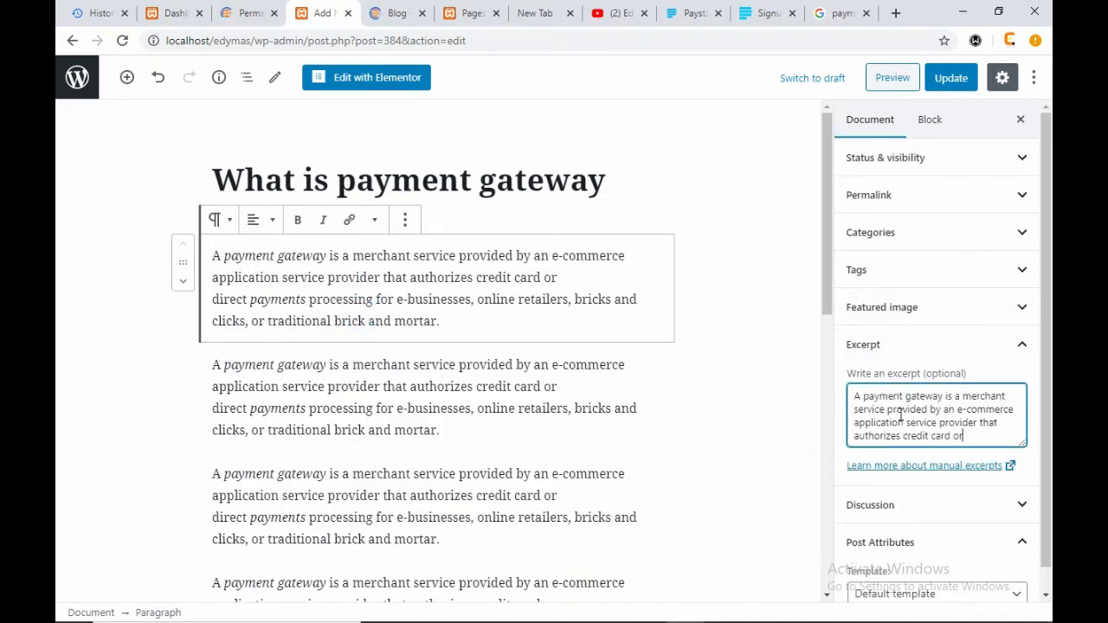
{"action": "left_click", "coordinate": [910, 343]}
{"action": "left_click", "coordinate": [932, 380]}
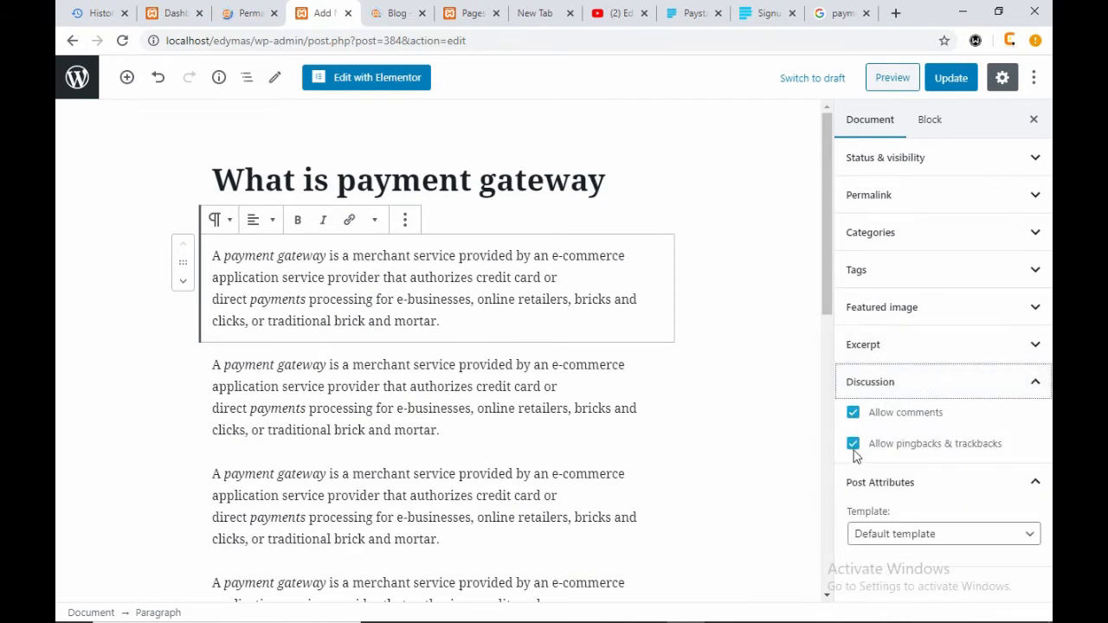
- Uncheck Allow comments and Allow pingbacks & trackbacks, then collapse Discussion and Post Attributes
{"action": "left_click", "coordinate": [854, 412]}
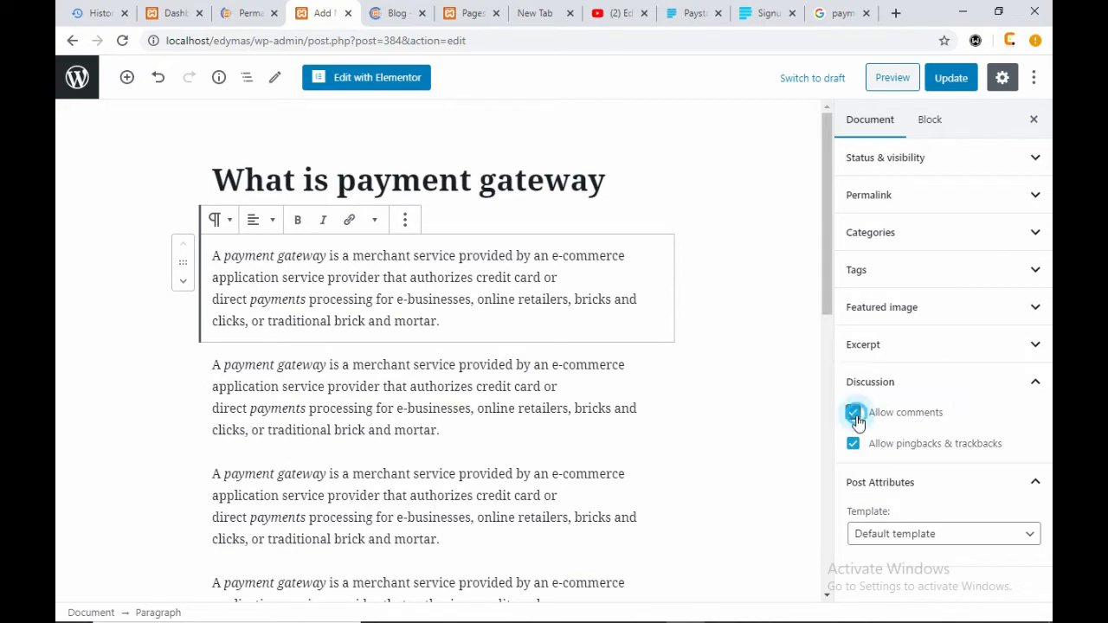
{"action": "left_click", "coordinate": [854, 444]}
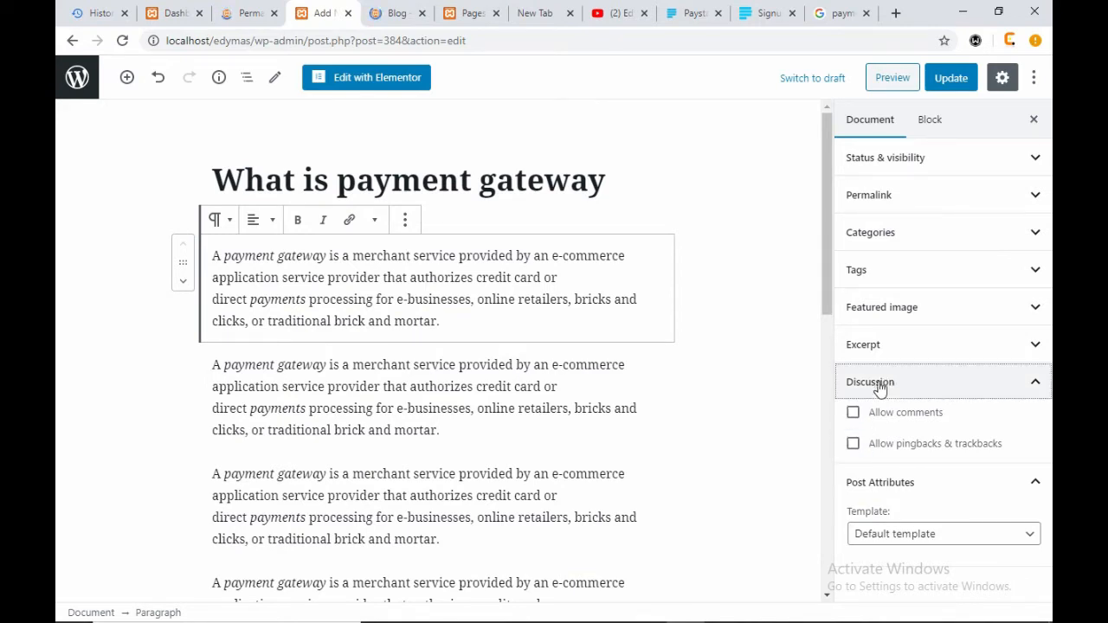
{"action": "left_click", "coordinate": [882, 388]}
{"action": "left_click", "coordinate": [886, 422]}
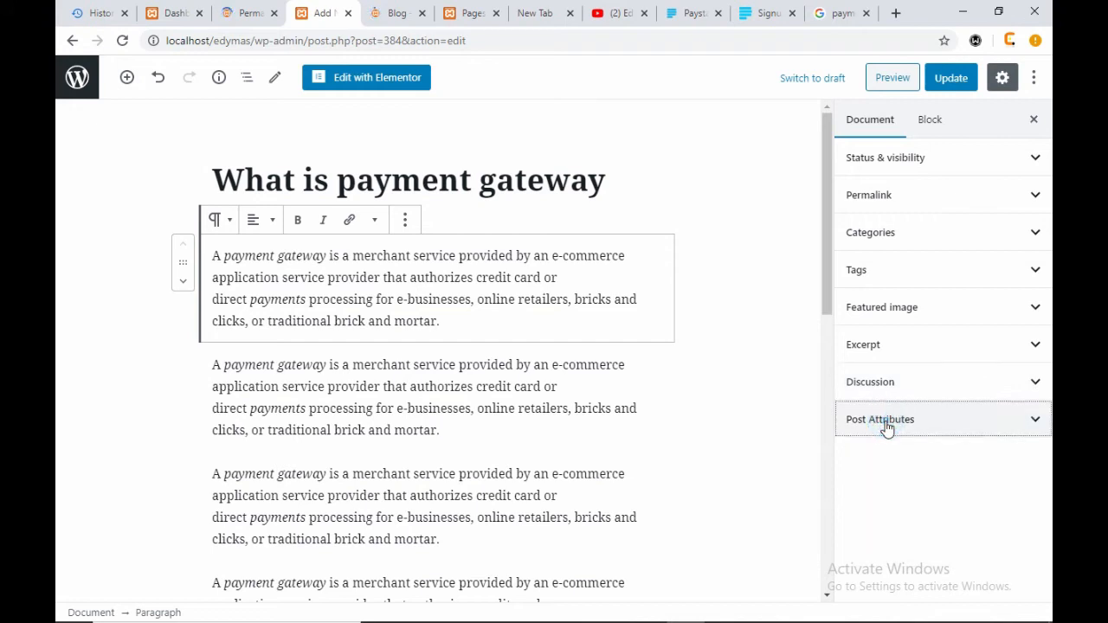
{"action": "left_click", "coordinate": [392, 11]}
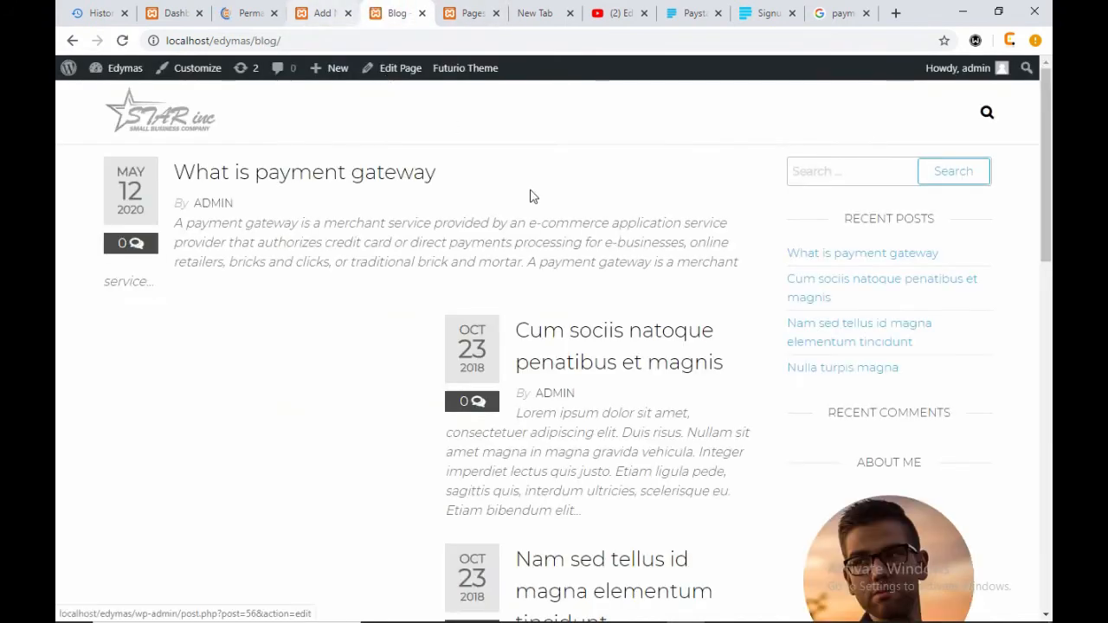
- Check the blog page listing, select its address, and return to the Add New Post editor
{"action": "scroll", "coordinate": [648, 300], "scroll_direction": "down", "scroll_amount": 15}
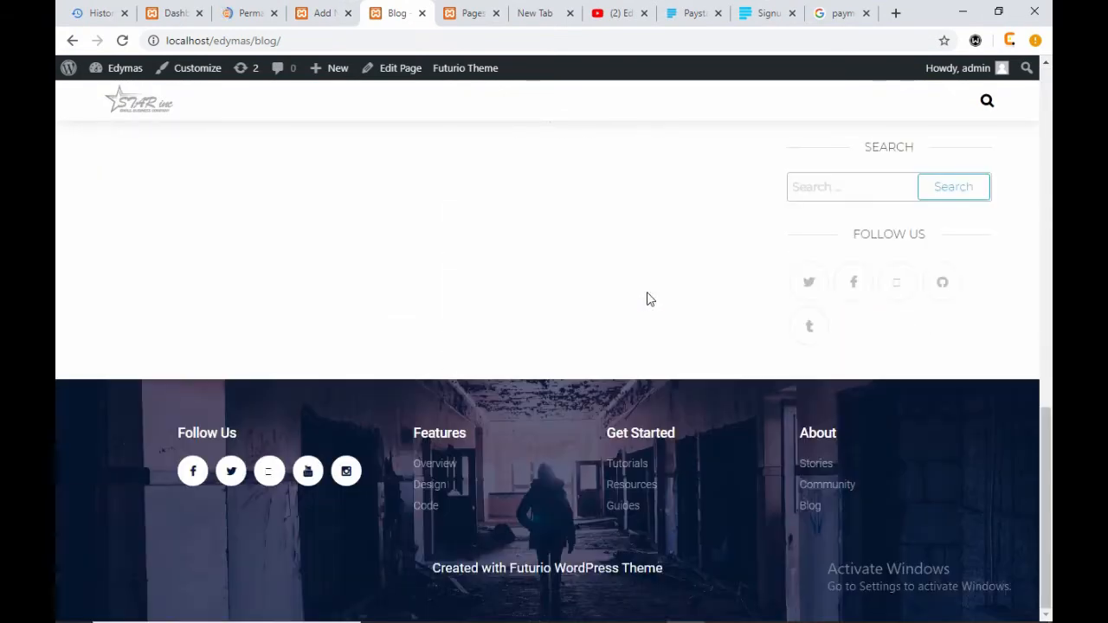
{"action": "scroll", "coordinate": [649, 300], "scroll_direction": "up", "scroll_amount": 15}
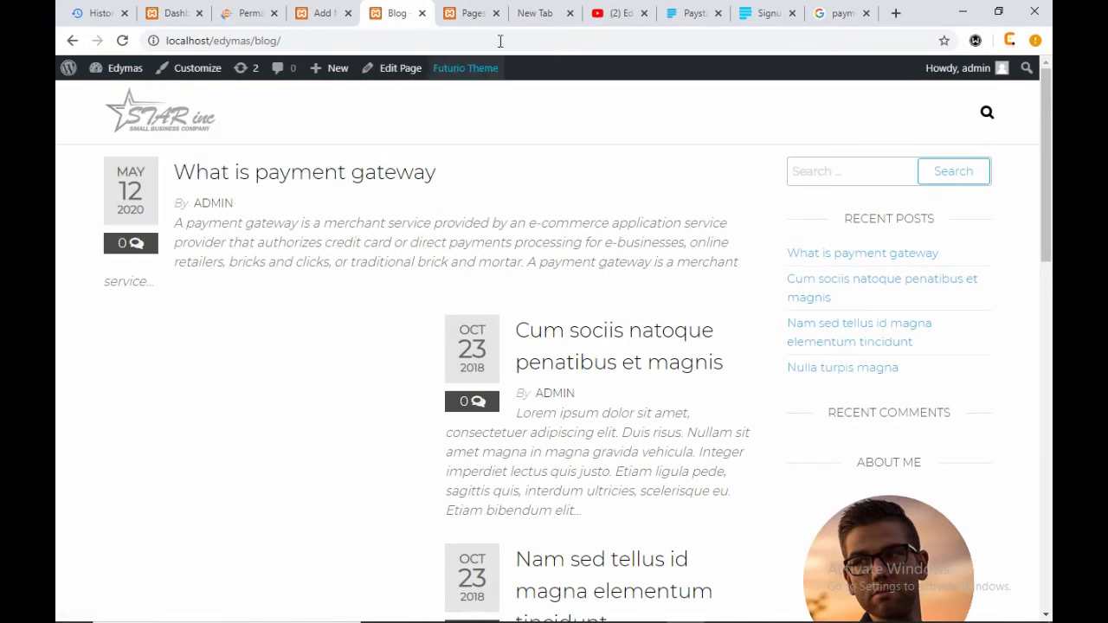
{"action": "left_click", "coordinate": [273, 41]}
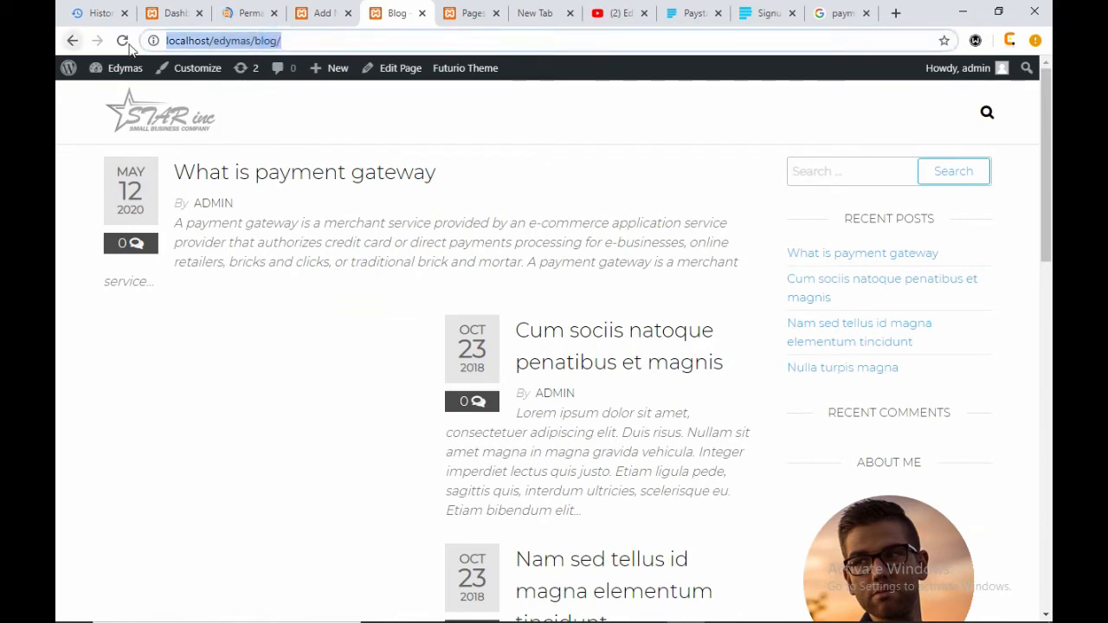
{"action": "left_click", "coordinate": [305, 42]}
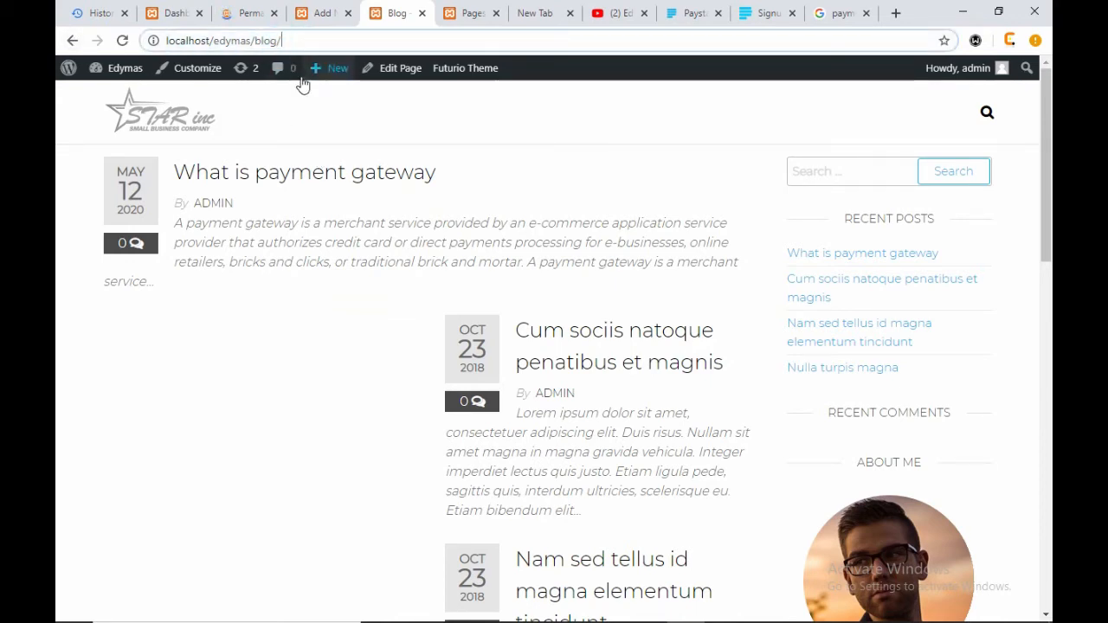
{"action": "key", "text": "ctrl+a"}
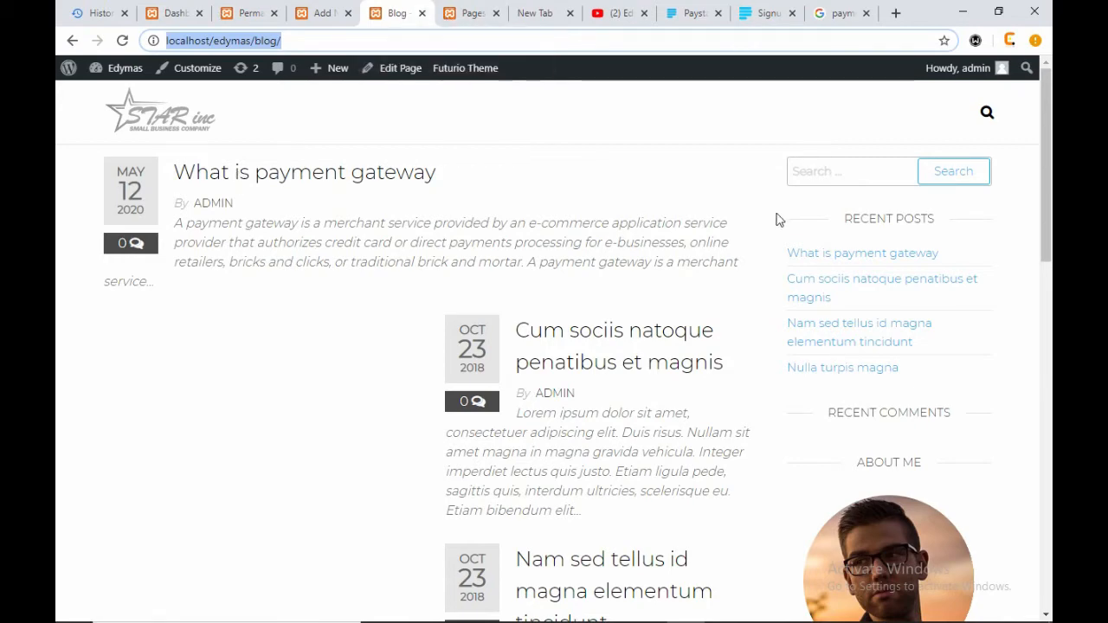
{"action": "left_click", "coordinate": [335, 13]}
- Update the 'What is payment gateway' post and check its Featured image panel
{"action": "left_click", "coordinate": [944, 83]}
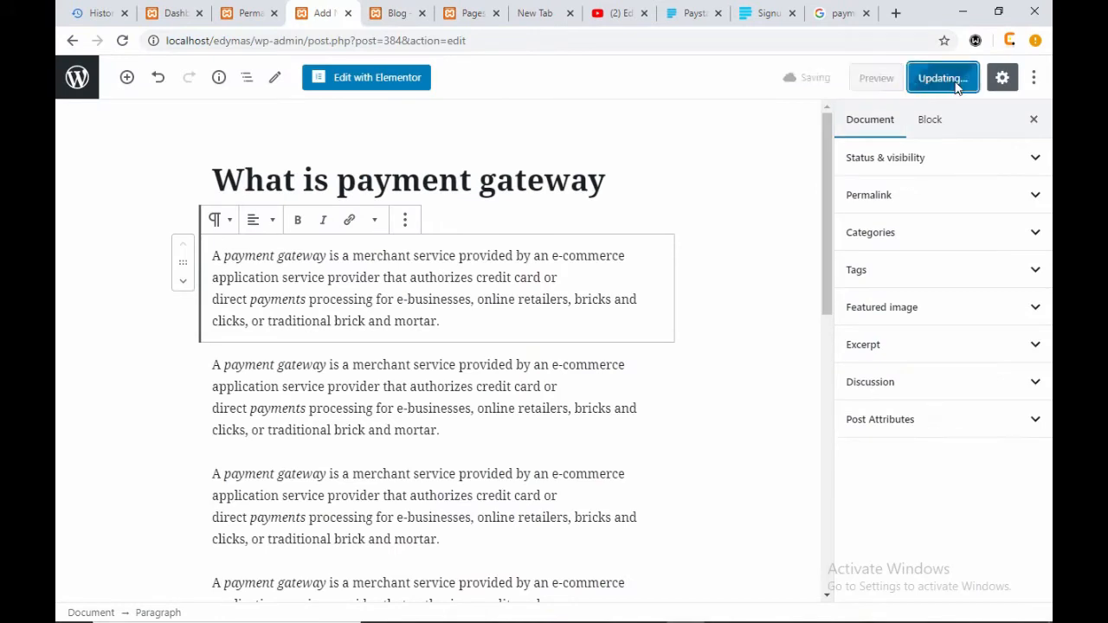
{"action": "left_click", "coordinate": [953, 302]}
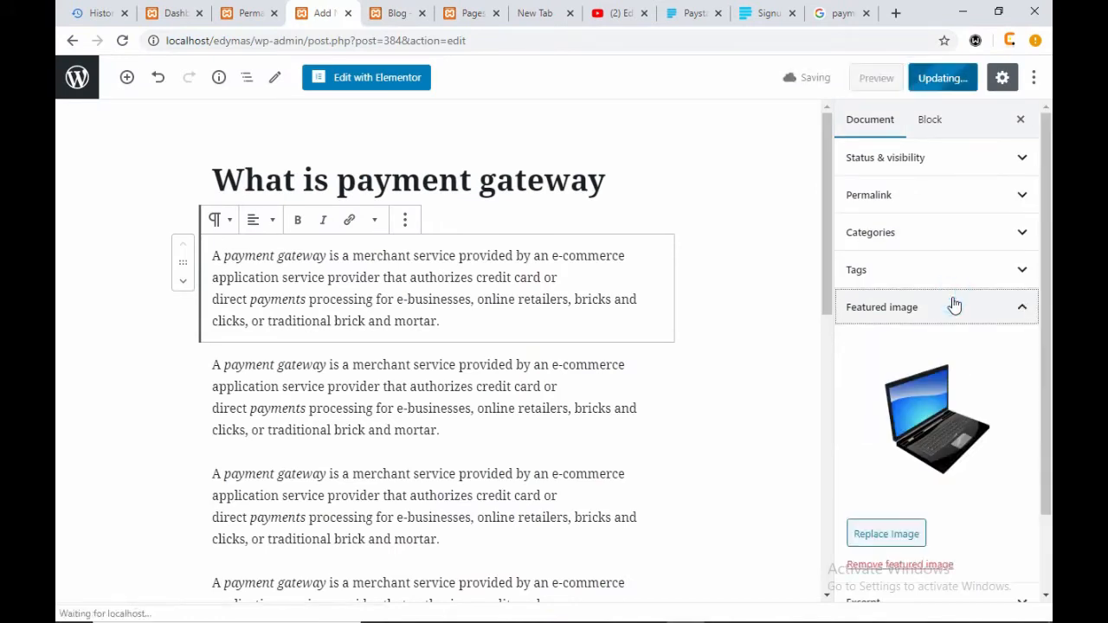
{"action": "left_click", "coordinate": [952, 307]}
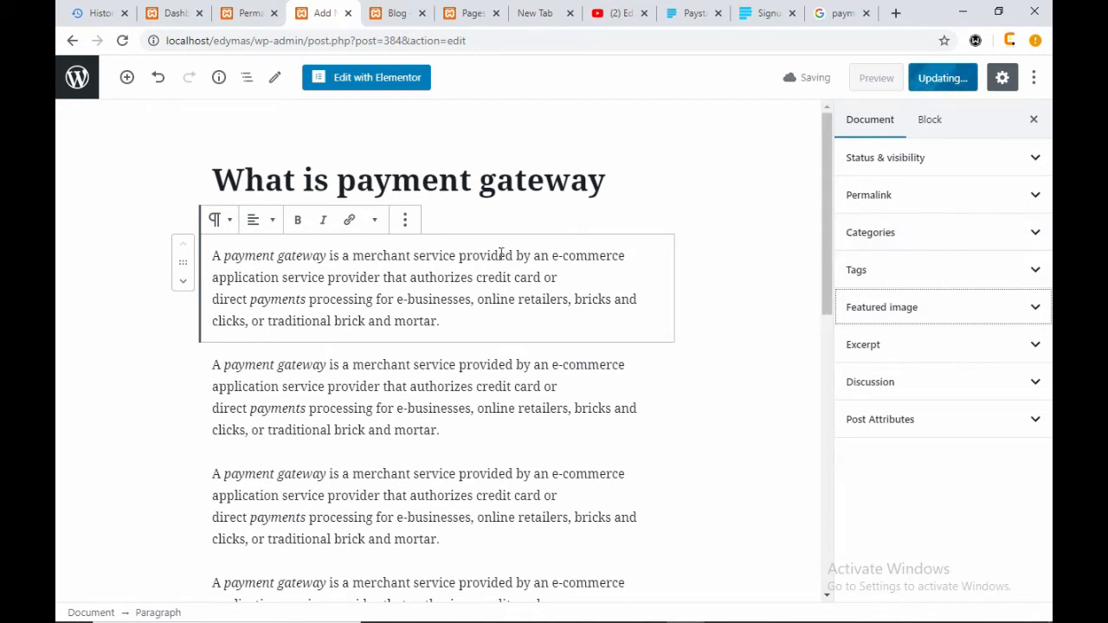
{"action": "scroll", "coordinate": [485, 246], "scroll_direction": "down", "scroll_amount": 15}
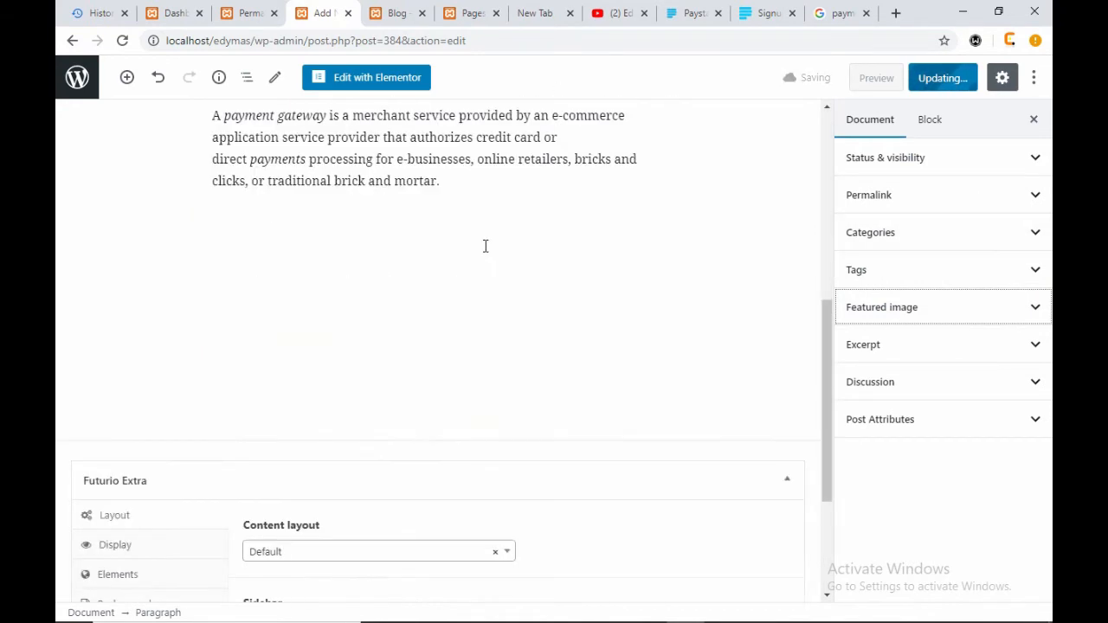
{"action": "scroll", "coordinate": [484, 246], "scroll_direction": "up", "scroll_amount": 15}
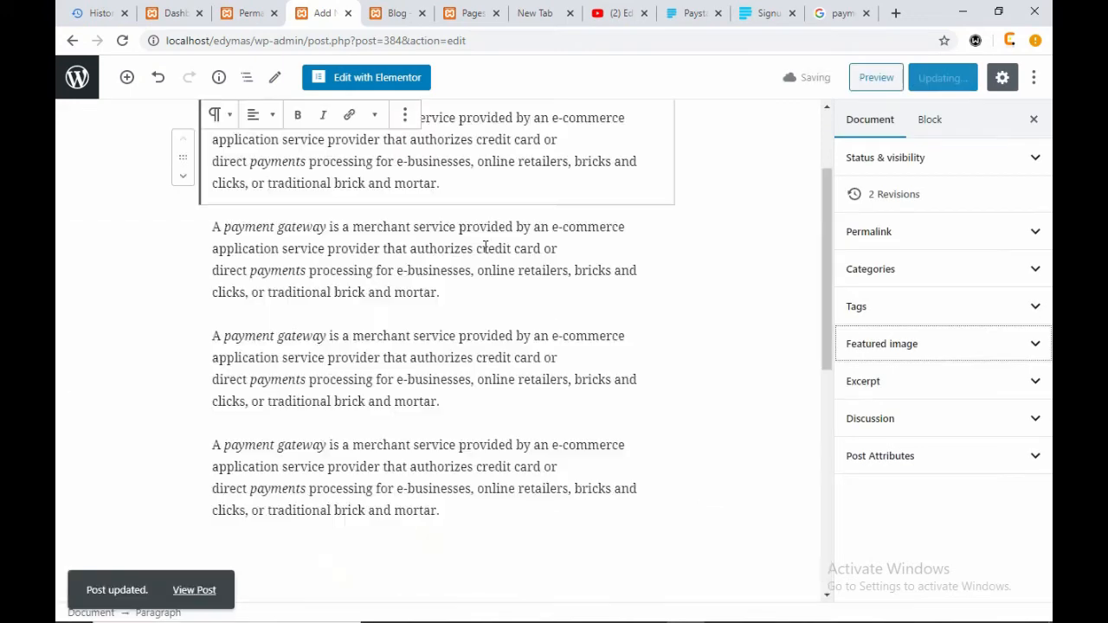
- Reload the Blog page, then close the Permalink Settings tab
{"action": "left_click", "coordinate": [400, 13]}
{"action": "left_click", "coordinate": [122, 41]}
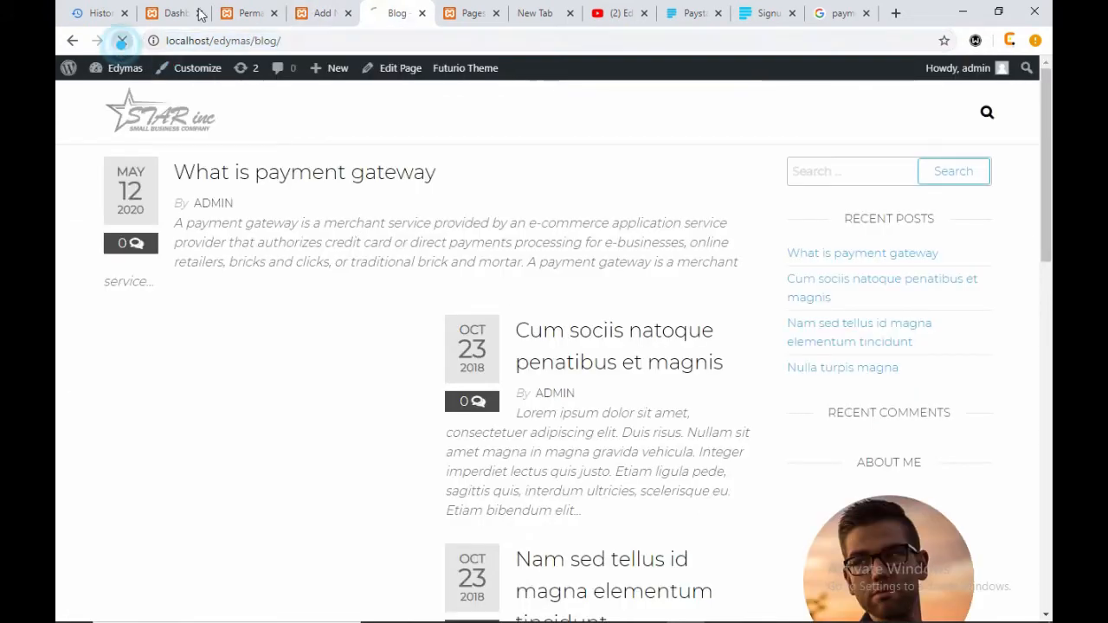
{"action": "left_click", "coordinate": [256, 13]}
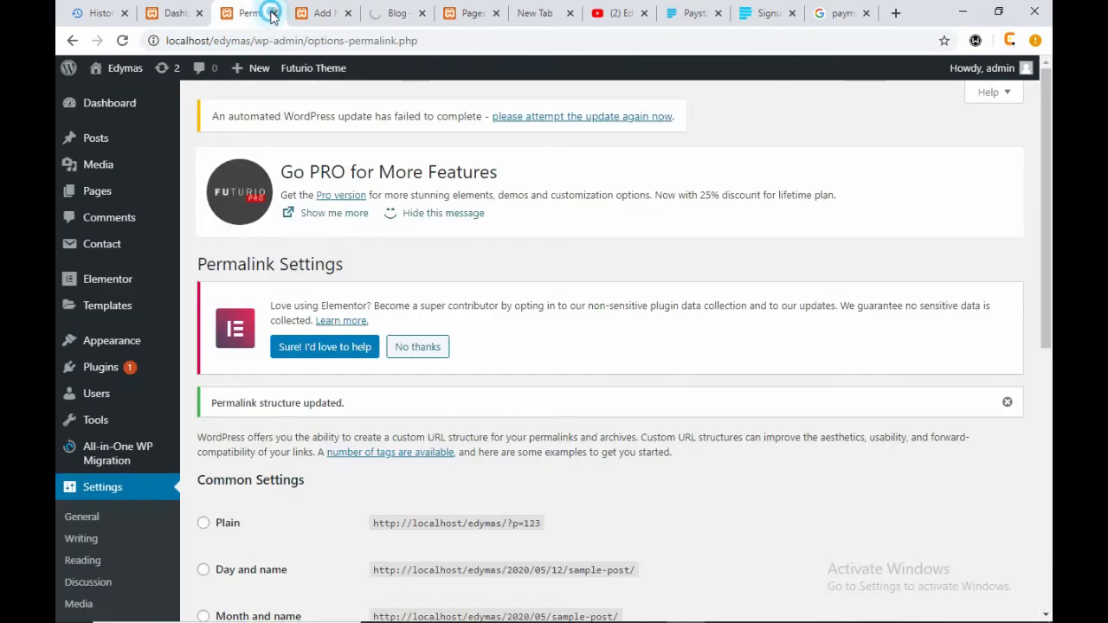
{"action": "left_click", "coordinate": [272, 13]}
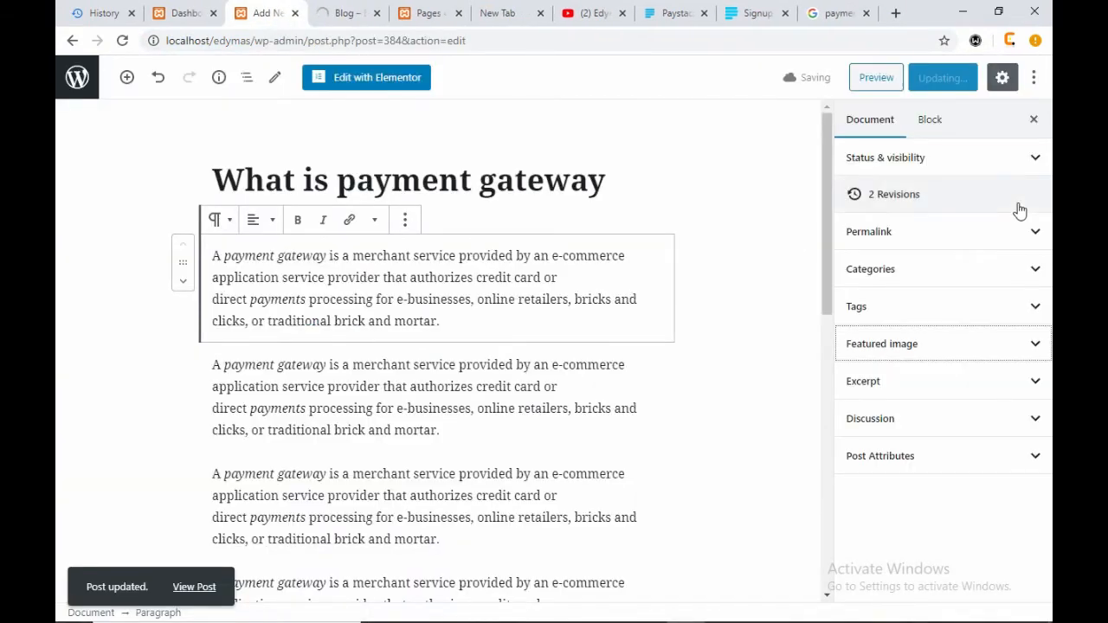
- Show the post's permalink slug 'what-is-payment-gateway', then reload the Blog page
{"action": "left_click", "coordinate": [906, 235]}
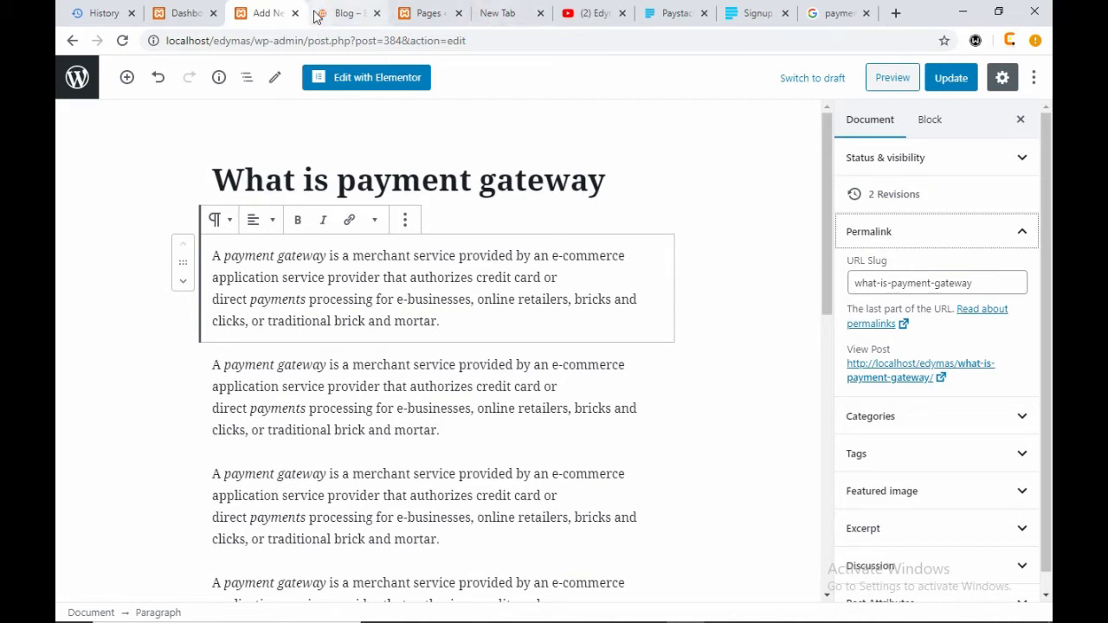
{"action": "scroll", "coordinate": [663, 433], "scroll_direction": "down", "scroll_amount": 10}
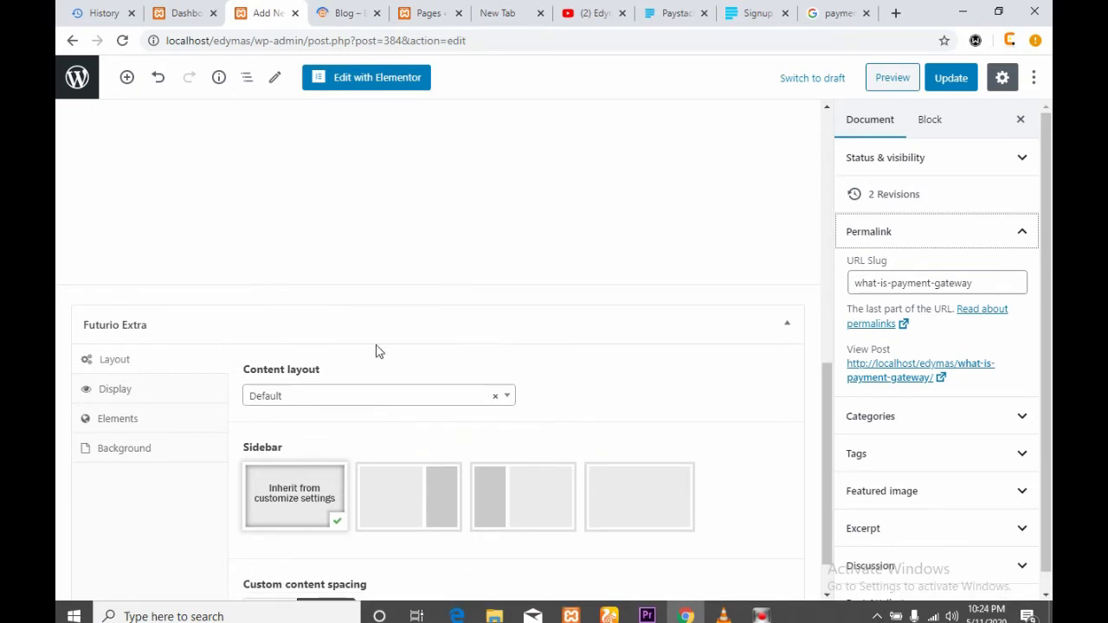
{"action": "scroll", "coordinate": [376, 346], "scroll_direction": "up", "scroll_amount": 6}
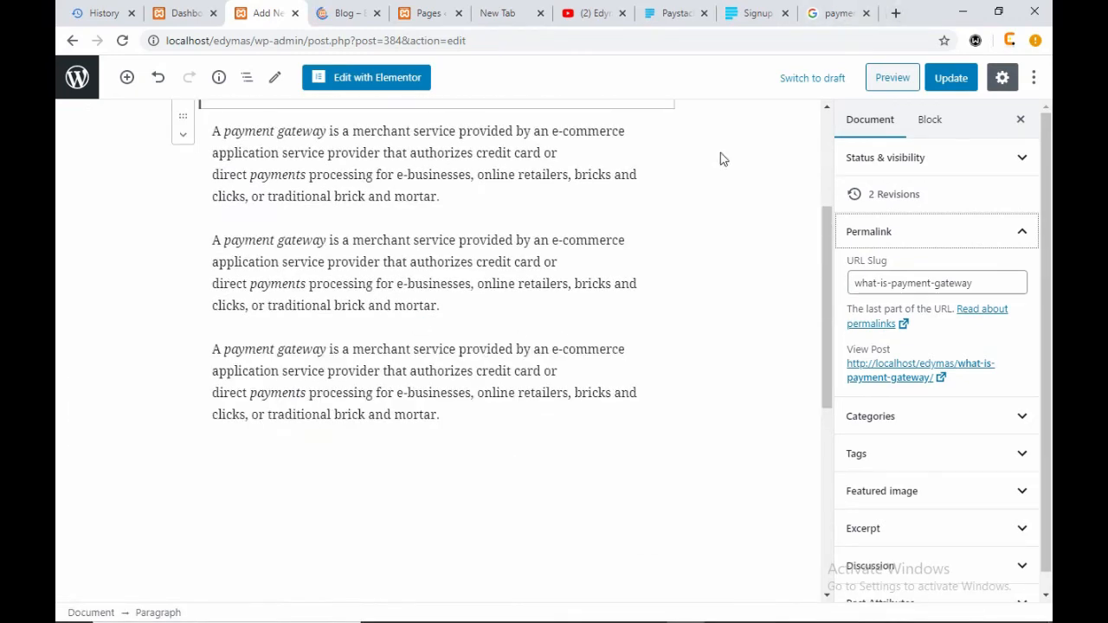
{"action": "left_click", "coordinate": [349, 20]}
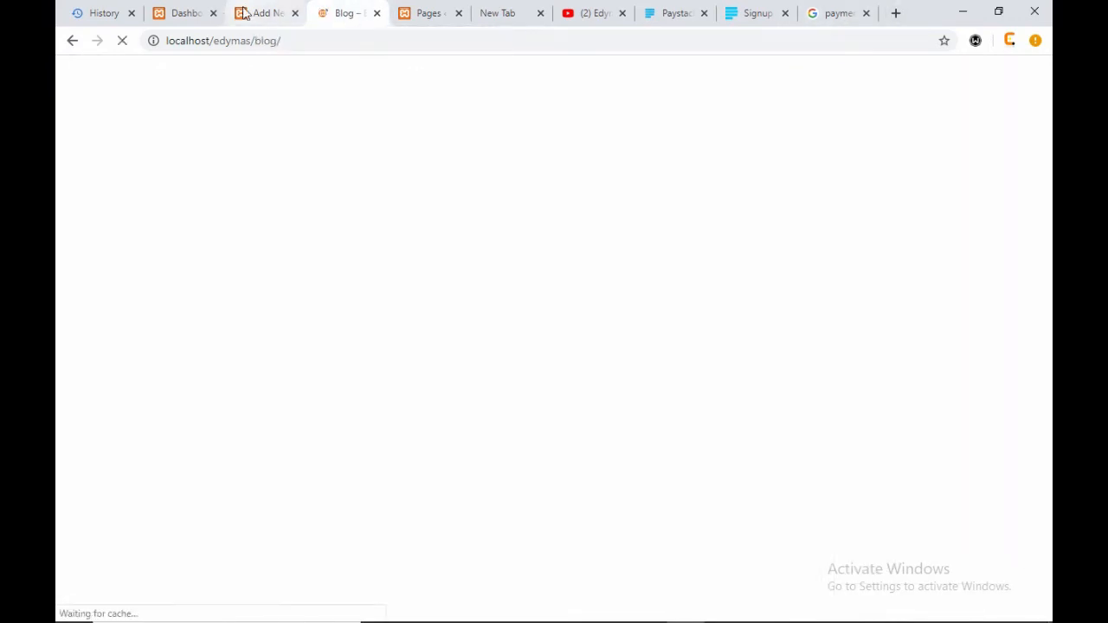
- On the refreshed Blog page, select the payment gateway post's excerpt
{"action": "left_click", "coordinate": [269, 15]}
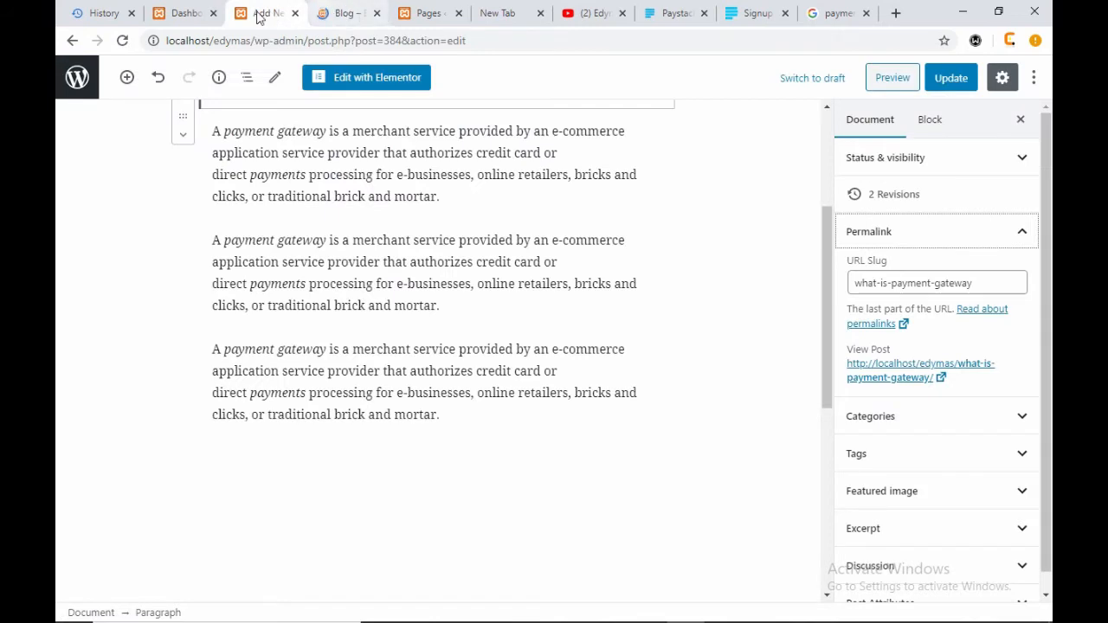
{"action": "left_click", "coordinate": [343, 15]}
{"action": "left_click", "coordinate": [262, 13]}
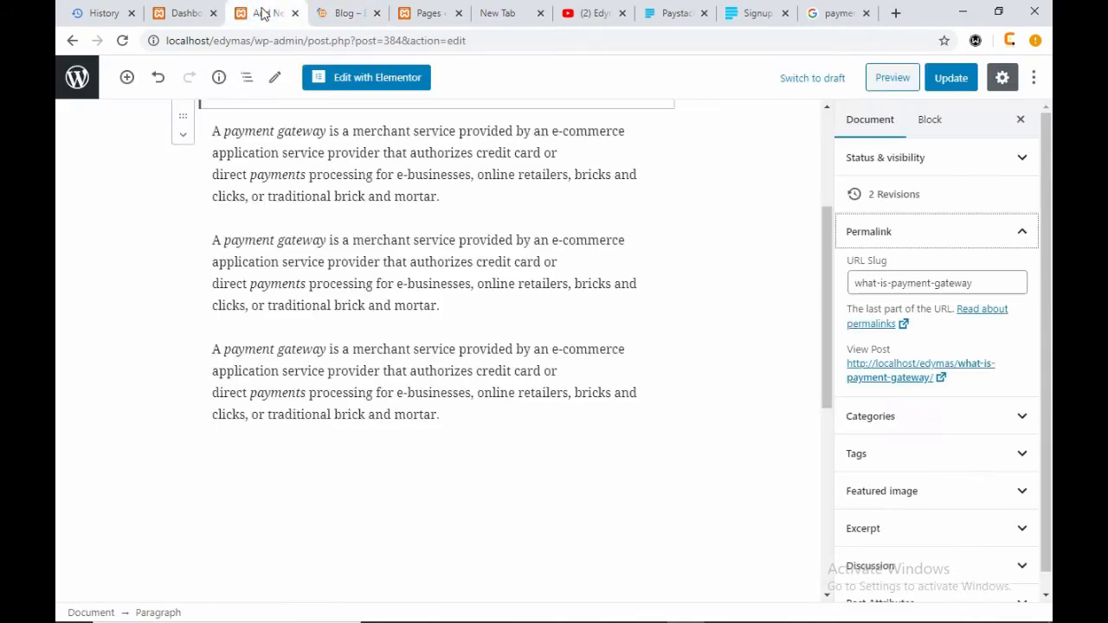
{"action": "left_click", "coordinate": [331, 9]}
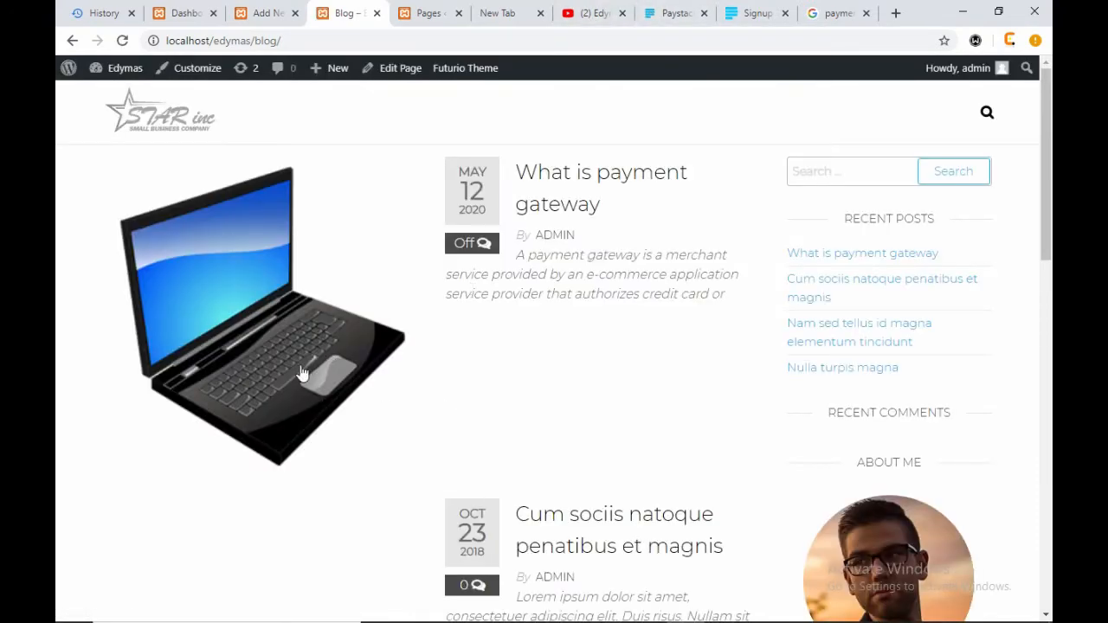
{"action": "left_click", "coordinate": [724, 294]}
{"action": "left_click_drag", "start_coordinate": [725, 295], "coordinate": [518, 255]}
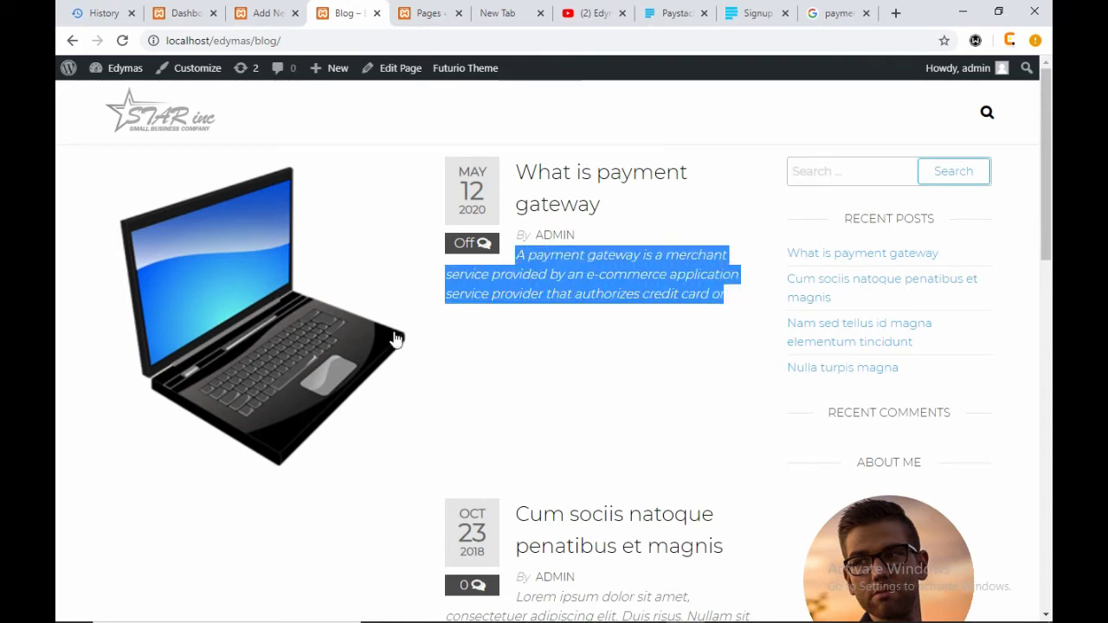
- Scroll through the Blog page reviewing the post and laptop image, then go to the Dashboard
{"action": "scroll", "coordinate": [242, 364], "scroll_direction": "down", "scroll_amount": 1}
{"action": "scroll", "coordinate": [241, 363], "scroll_direction": "down", "scroll_amount": 3}
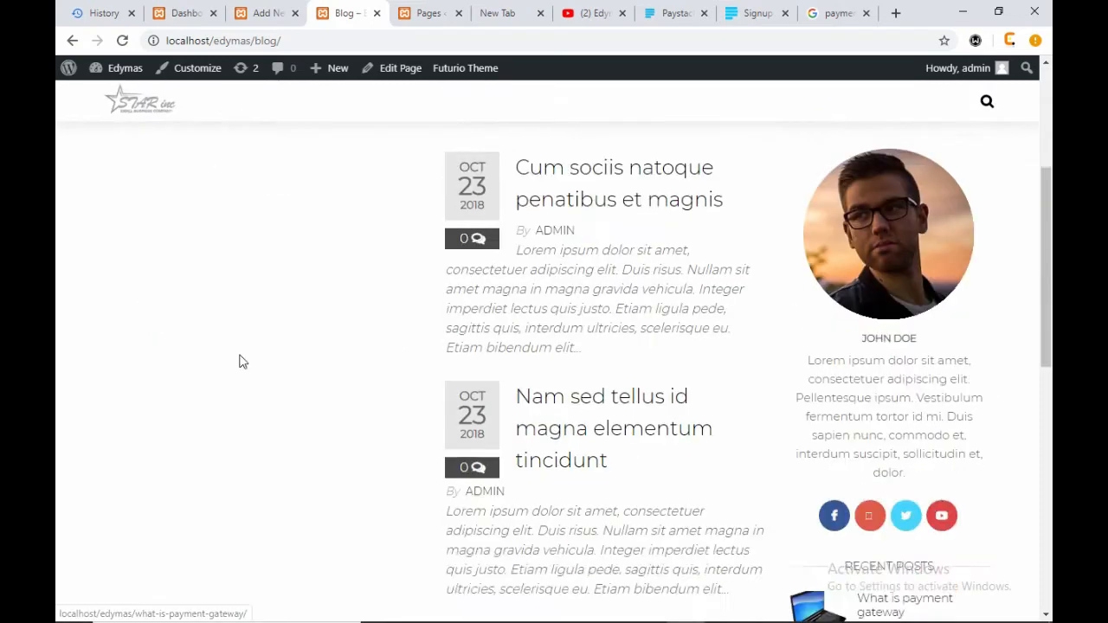
{"action": "scroll", "coordinate": [238, 361], "scroll_direction": "up", "scroll_amount": 4}
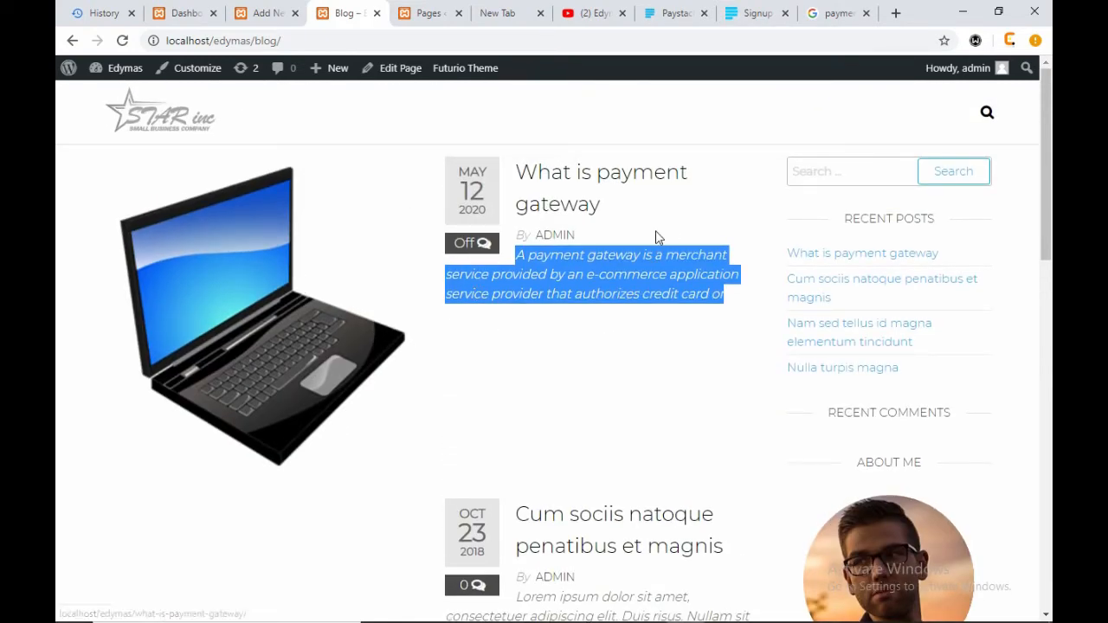
{"action": "scroll", "coordinate": [609, 398], "scroll_direction": "down", "scroll_amount": 3}
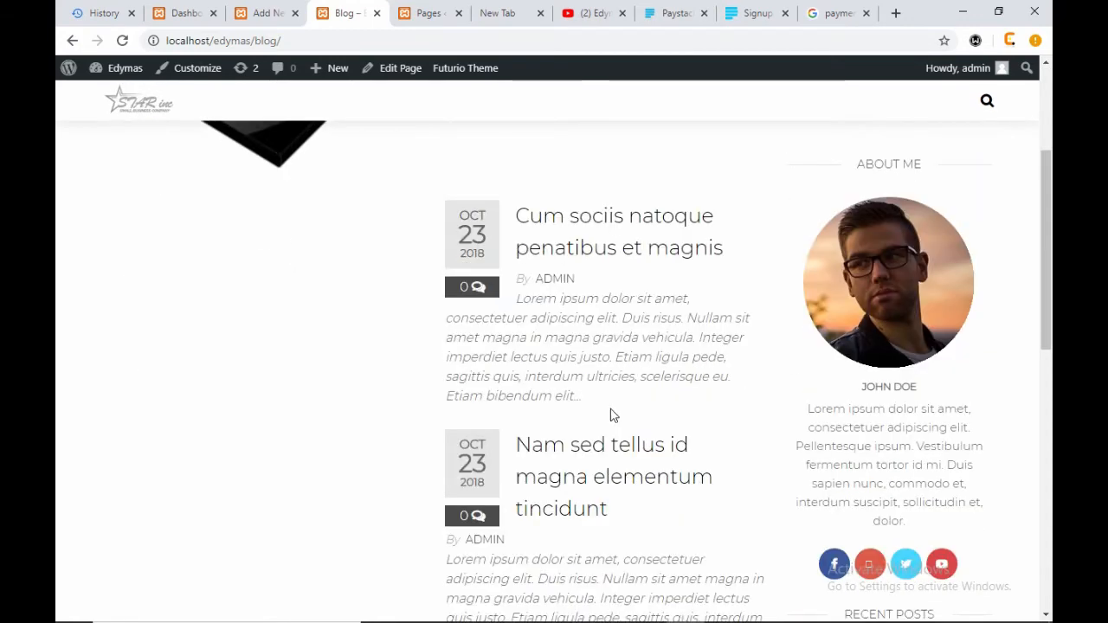
{"action": "scroll", "coordinate": [610, 414], "scroll_direction": "up", "scroll_amount": 3}
{"action": "scroll", "coordinate": [554, 398], "scroll_direction": "down", "scroll_amount": 3}
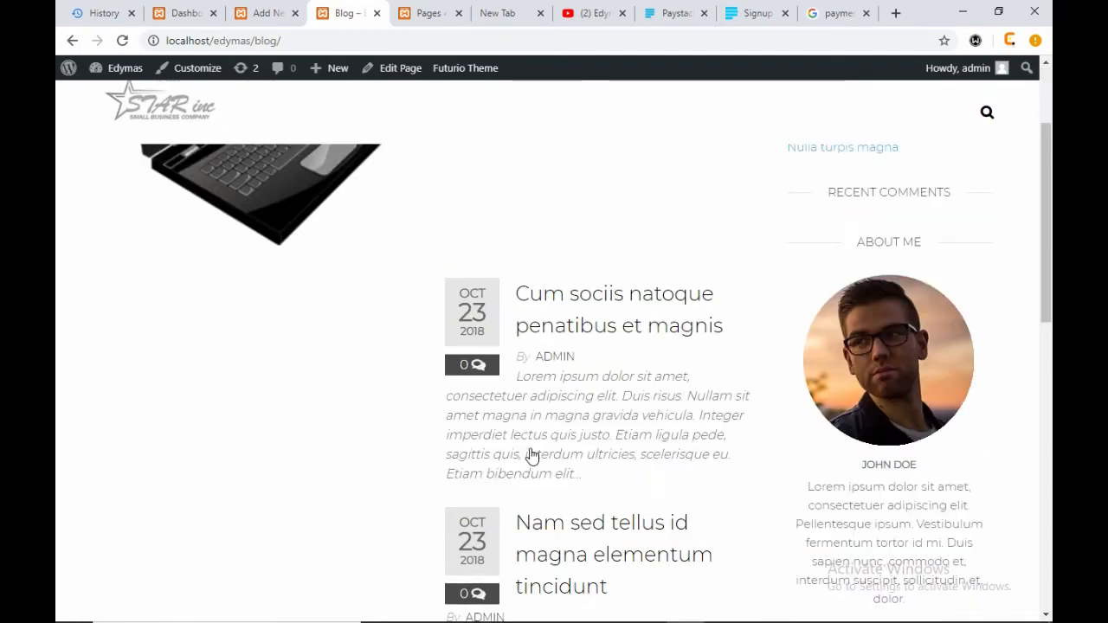
{"action": "scroll", "coordinate": [200, 358], "scroll_direction": "down", "scroll_amount": 4}
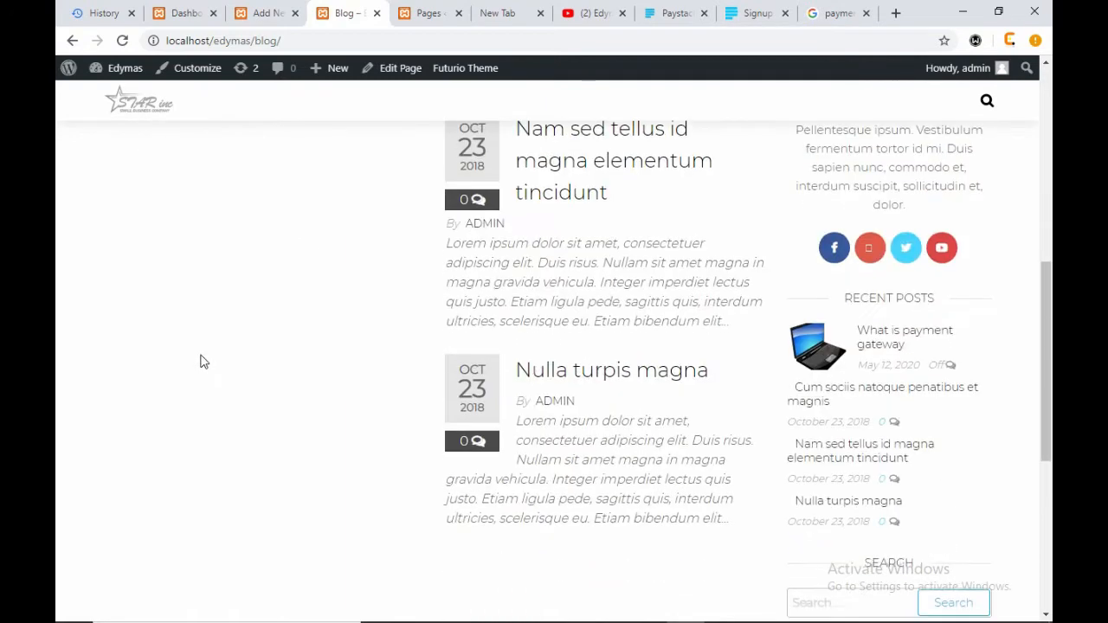
{"action": "scroll", "coordinate": [203, 361], "scroll_direction": "down", "scroll_amount": 5}
{"action": "scroll", "coordinate": [910, 416], "scroll_direction": "up", "scroll_amount": 8}
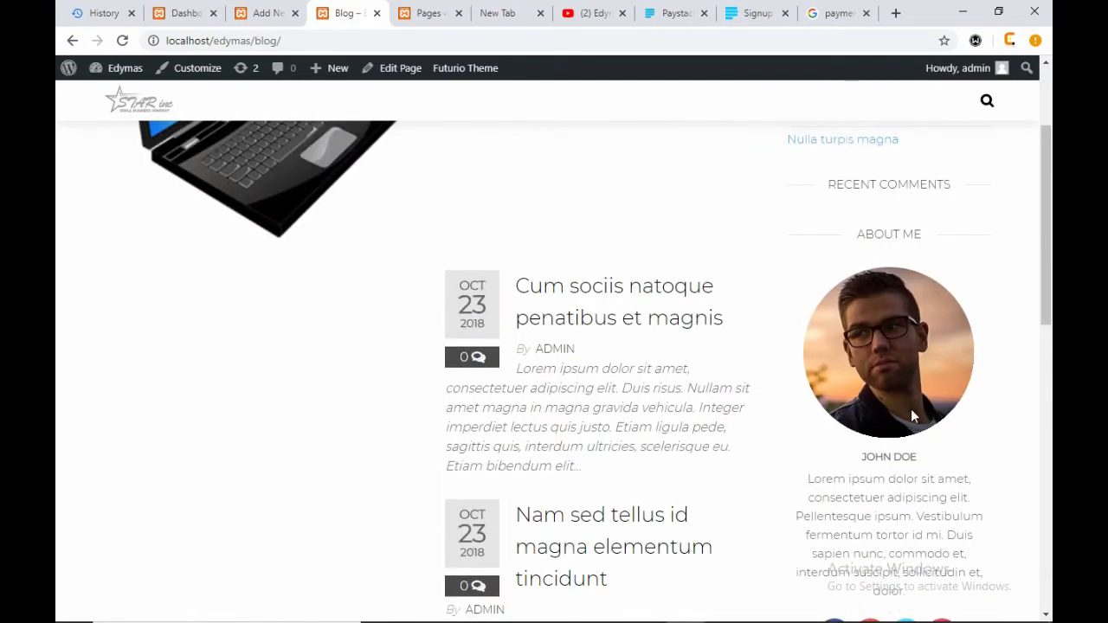
{"action": "scroll", "coordinate": [911, 409], "scroll_direction": "up", "scroll_amount": 3}
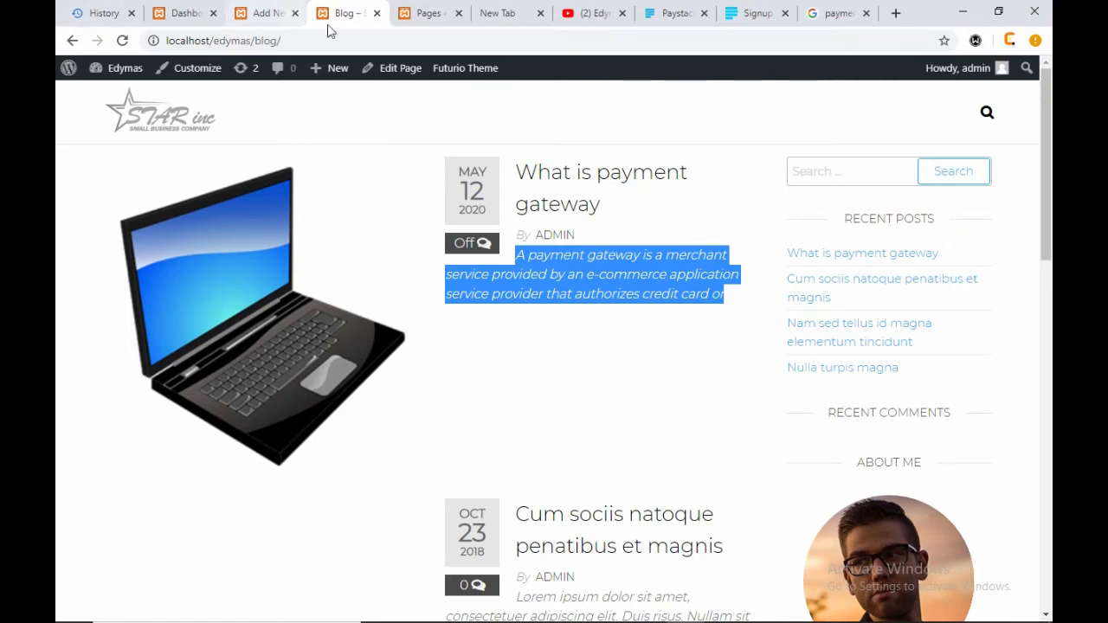
{"action": "left_click", "coordinate": [184, 12]}
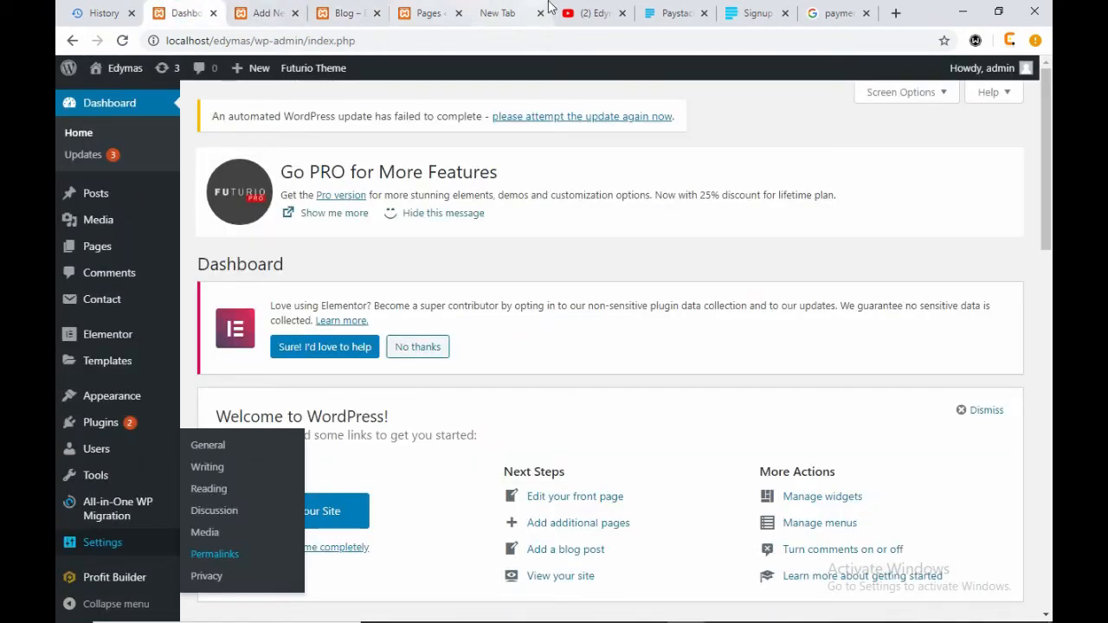
- Switch to the Paystack homepage tab
{"action": "left_click", "coordinate": [656, 10]}
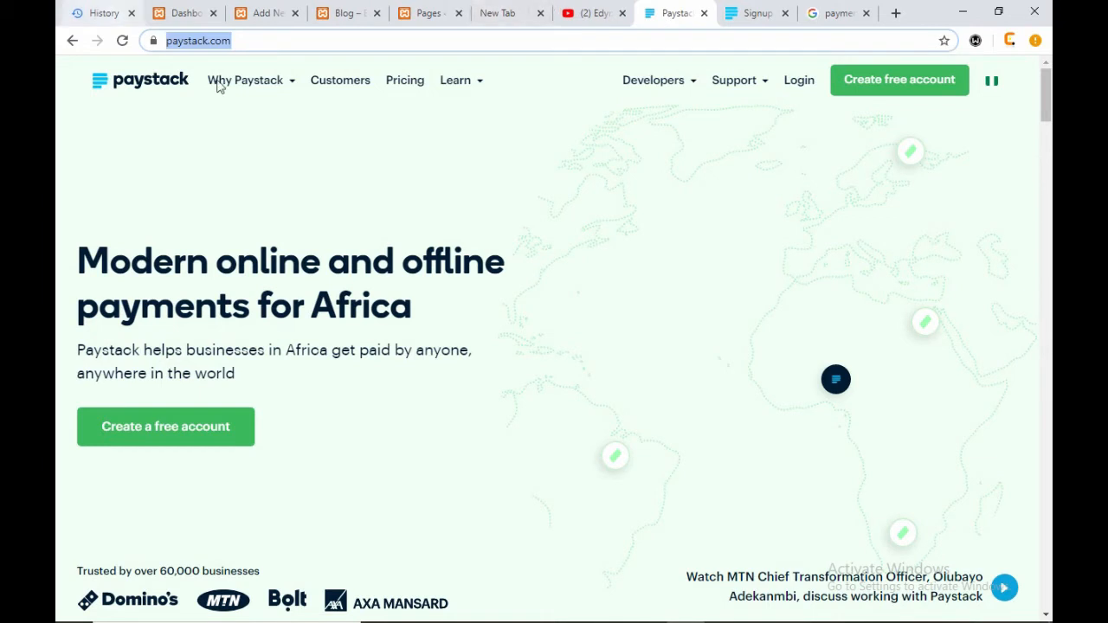
- Start a free Paystack account sign-up, then switch to the 'payment integration' search results
{"action": "left_click", "coordinate": [890, 84]}
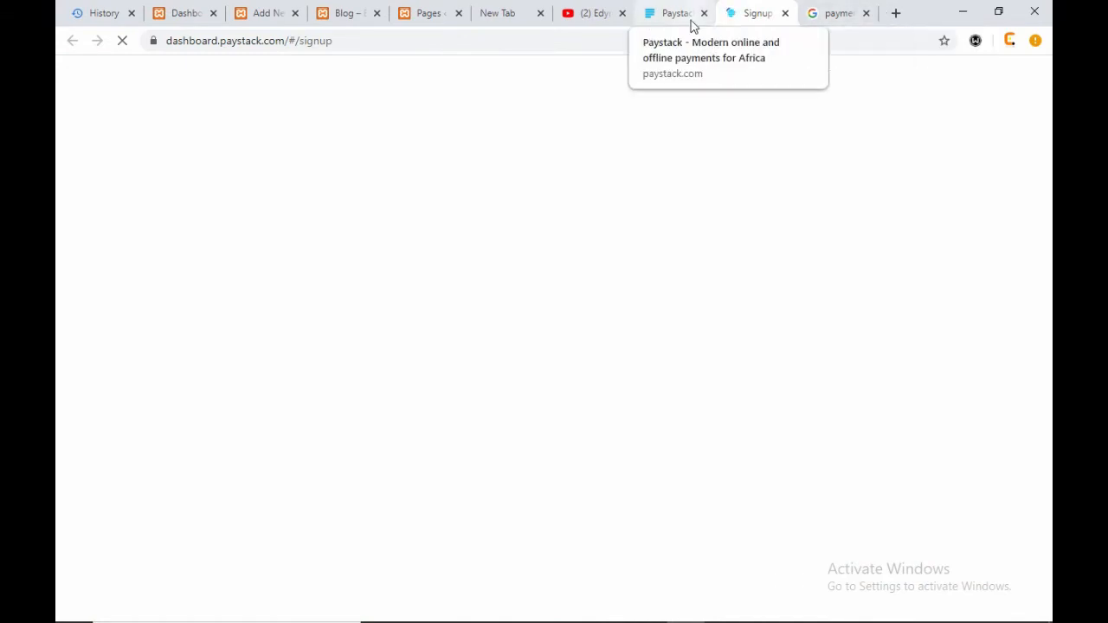
{"action": "left_click", "coordinate": [822, 13]}
- Open the DreamHost payment gateways article from the results in a new tab
{"action": "scroll", "coordinate": [586, 407], "scroll_direction": "up", "scroll_amount": 2}
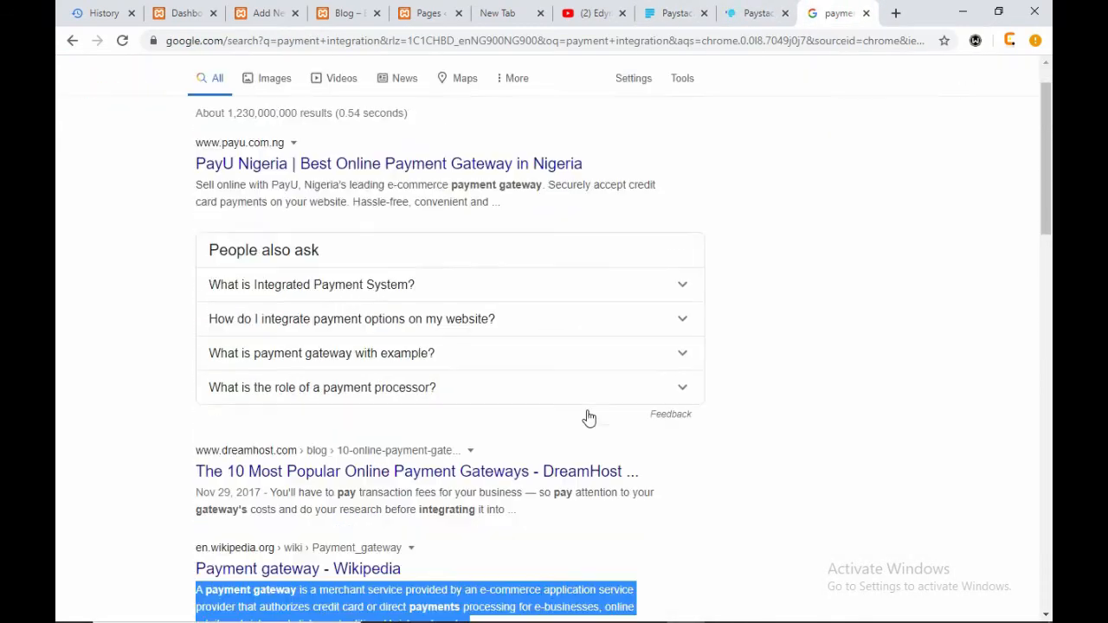
{"action": "scroll", "coordinate": [589, 415], "scroll_direction": "down", "scroll_amount": 2}
{"action": "right_click", "coordinate": [363, 292]}
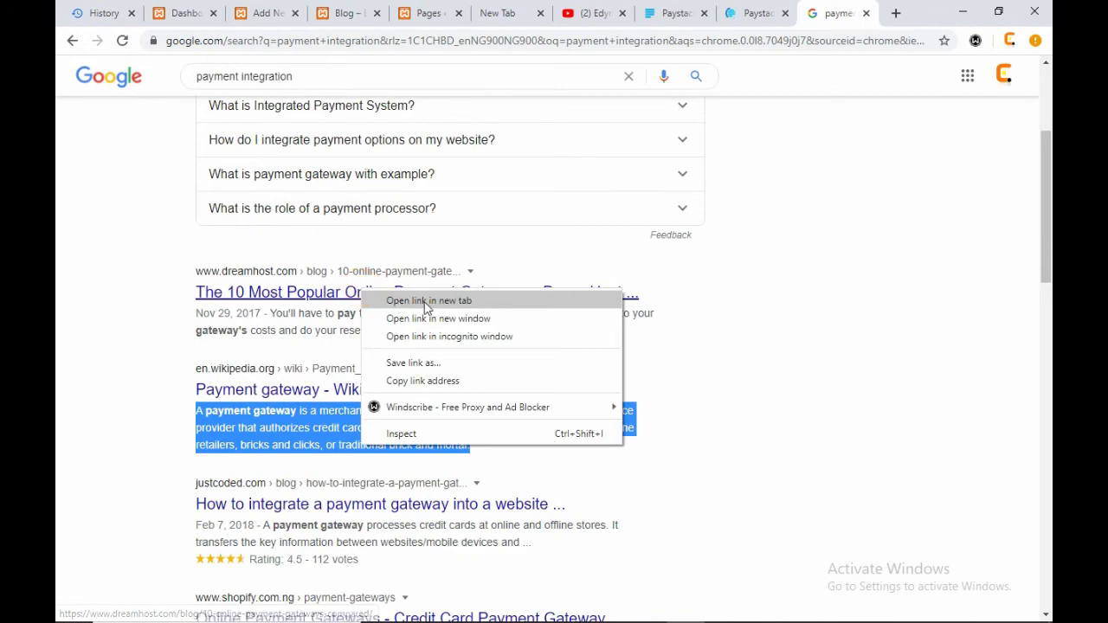
{"action": "left_click", "coordinate": [407, 302]}
- Close the Google results and return to the Paystack signup form
{"action": "scroll", "coordinate": [589, 363], "scroll_direction": "down", "scroll_amount": 1}
{"action": "scroll", "coordinate": [663, 343], "scroll_direction": "down", "scroll_amount": 2}
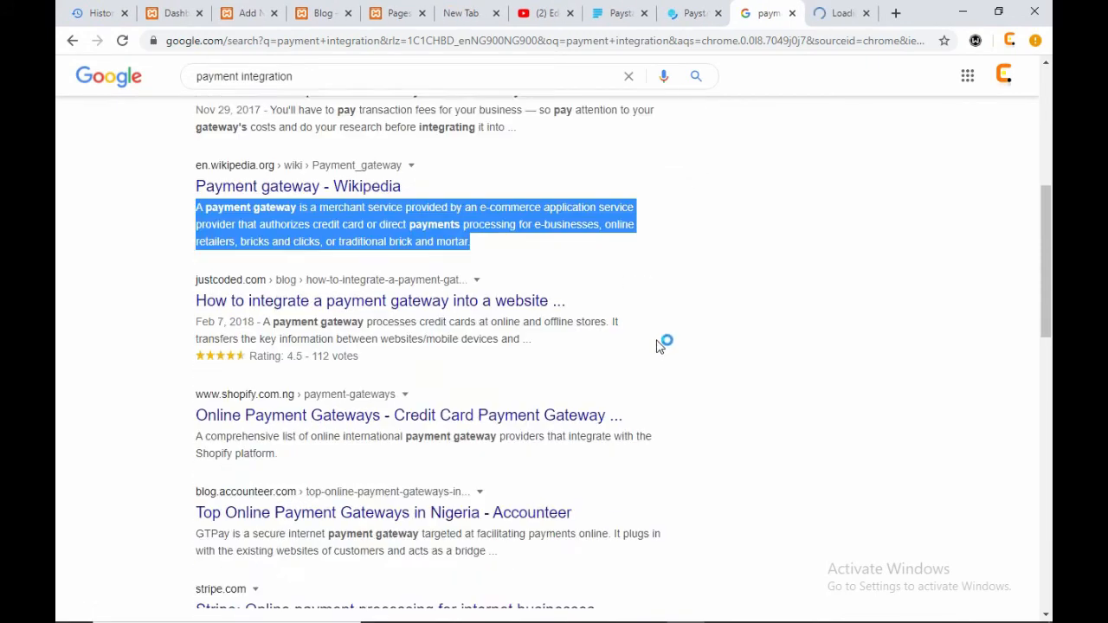
{"action": "scroll", "coordinate": [656, 366], "scroll_direction": "down", "scroll_amount": 2}
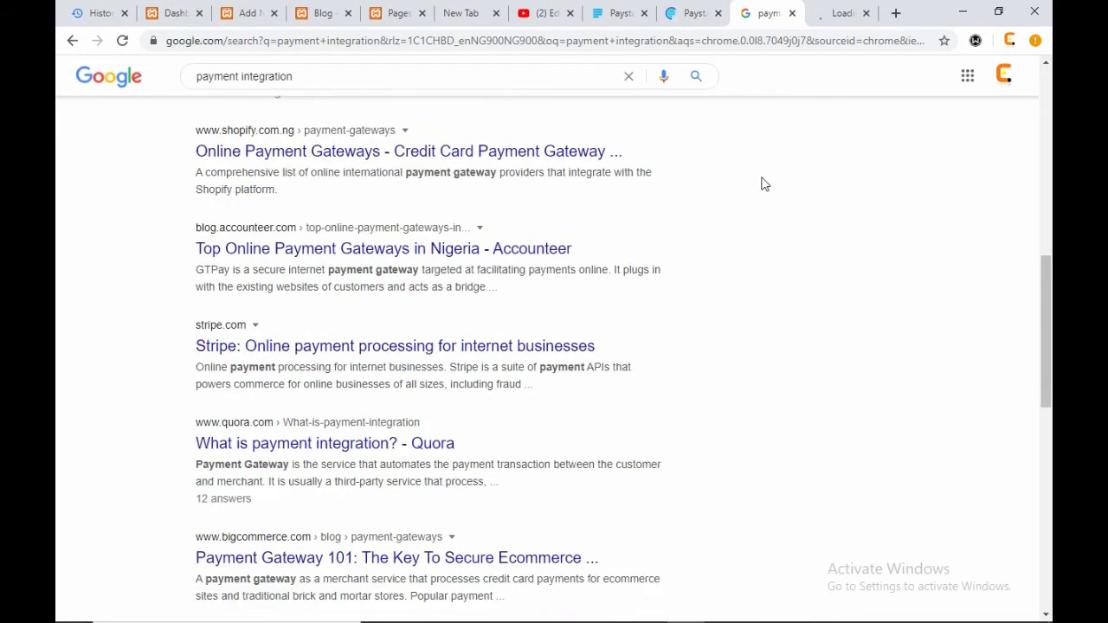
{"action": "left_click", "coordinate": [792, 13]}
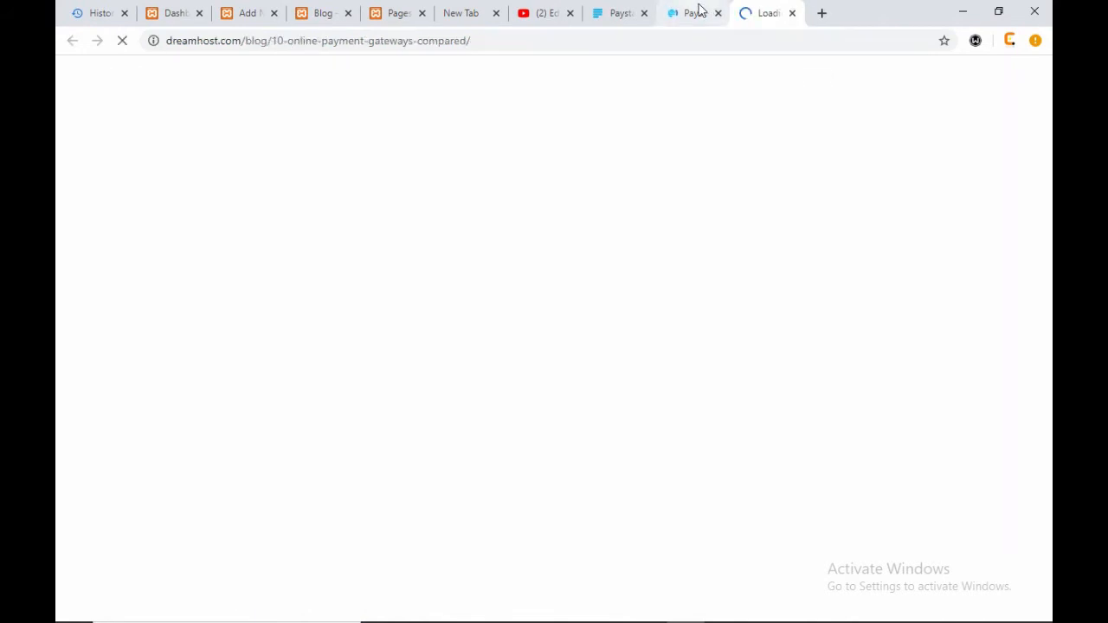
{"action": "left_click", "coordinate": [697, 10]}
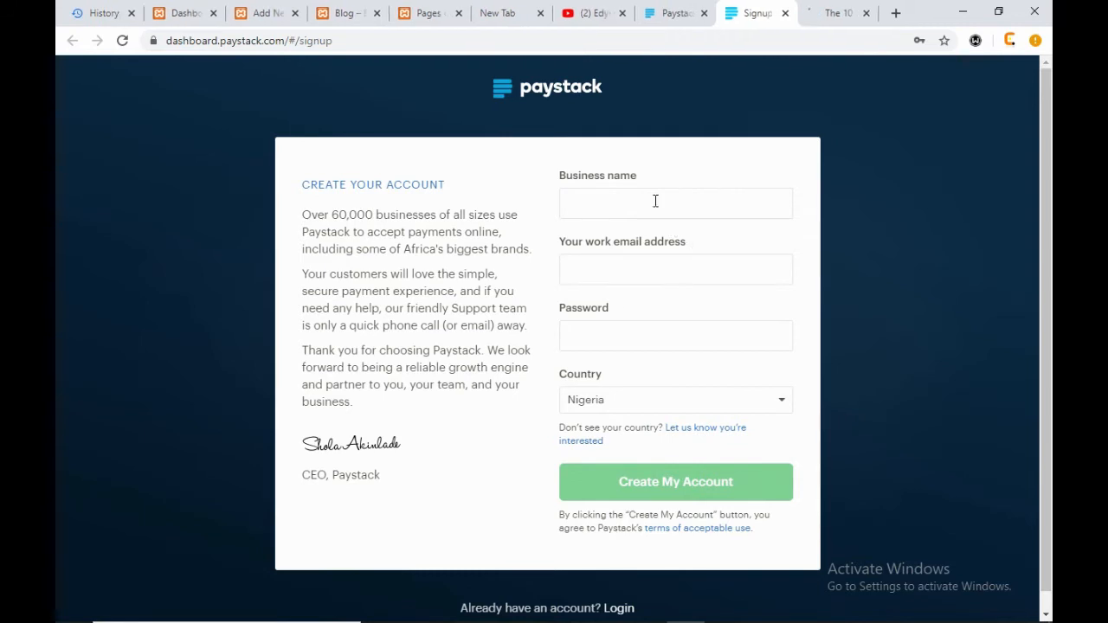
- Enter business name 'Edymas' and the work e-mail address, correcting typos
{"action": "left_click", "coordinate": [655, 201]}
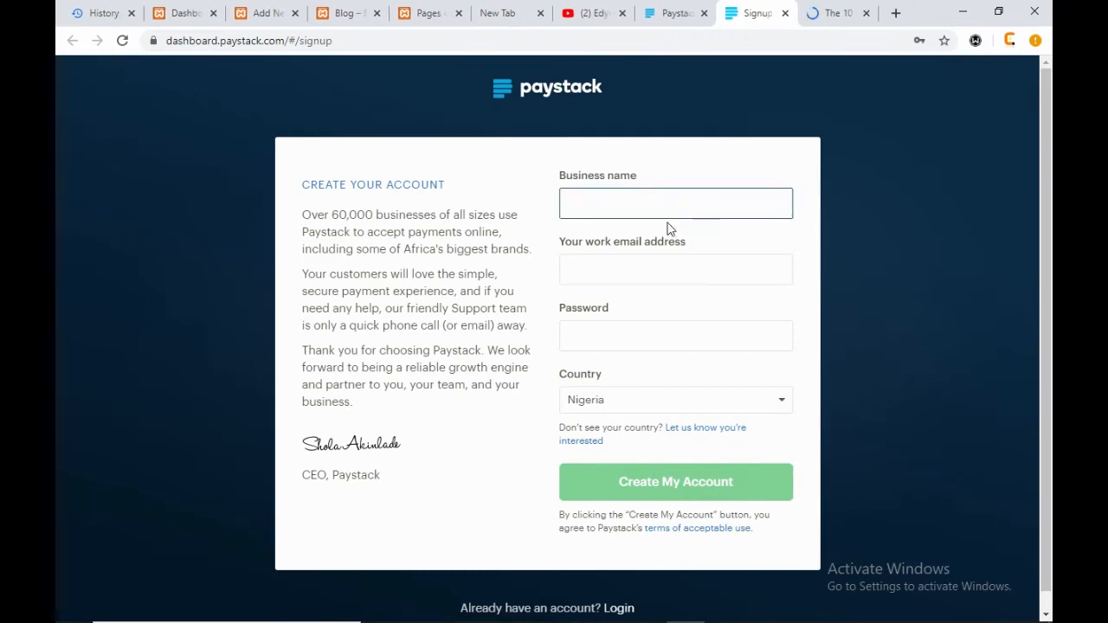
{"action": "type", "text": "Edymas"}
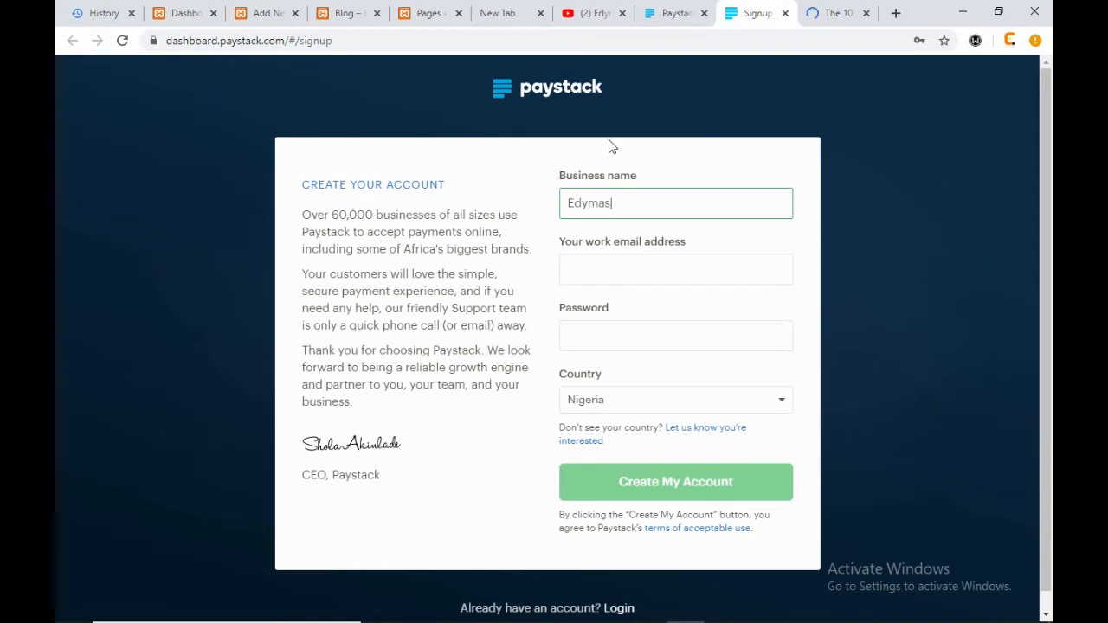
{"action": "left_click", "coordinate": [629, 258]}
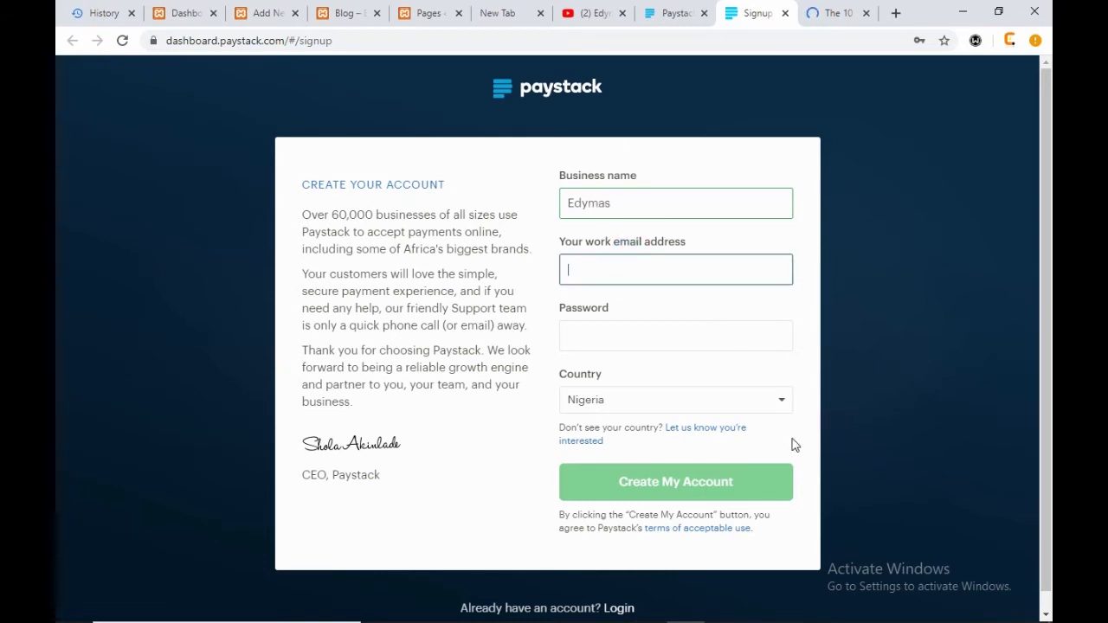
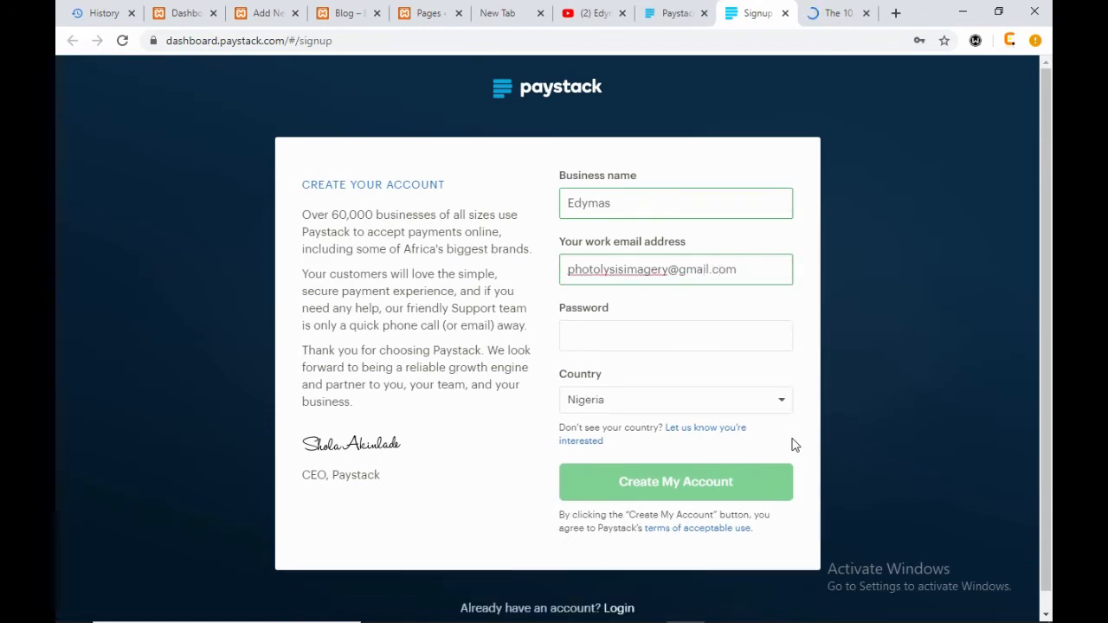
- Enter a secure account password in the password field
{"action": "left_click", "coordinate": [615, 342]}
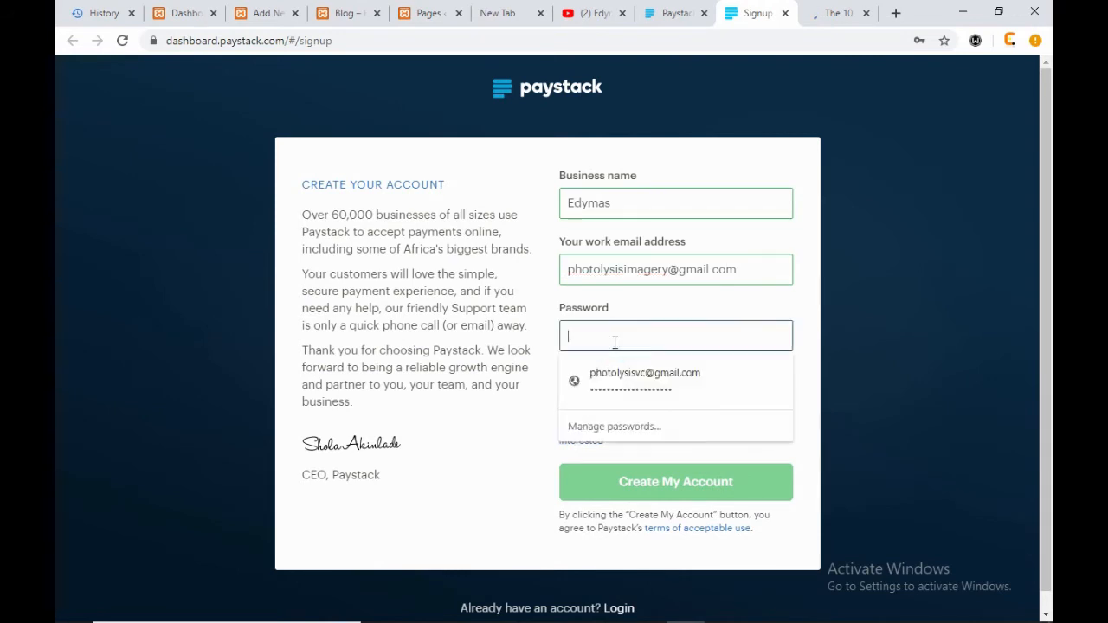
{"action": "type", "text": "••••••••••"}
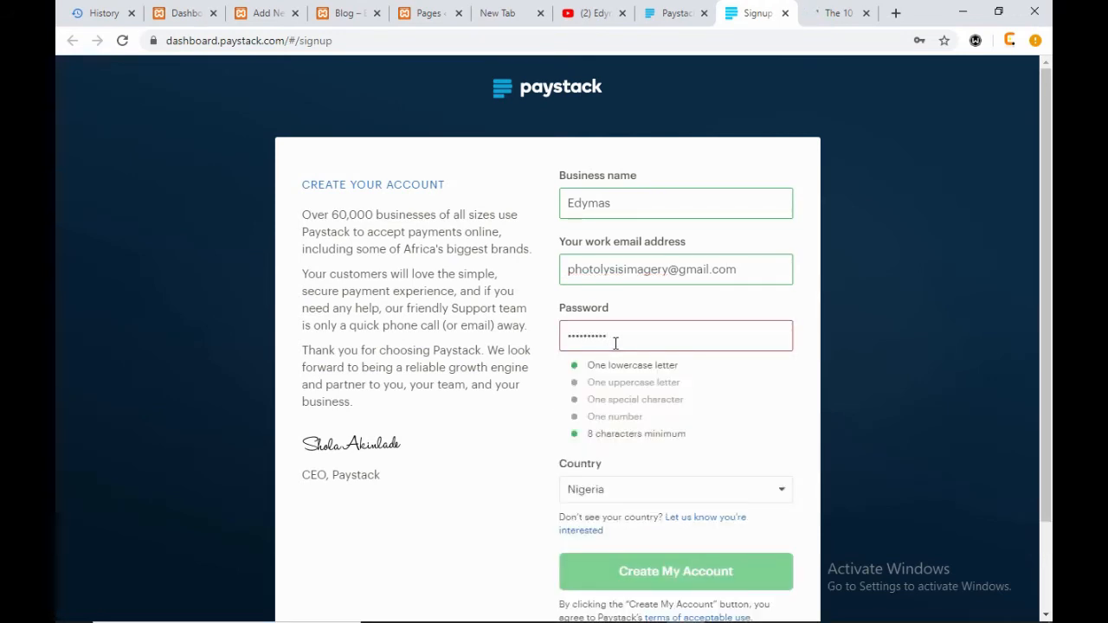
{"action": "double_click", "coordinate": [633, 338]}
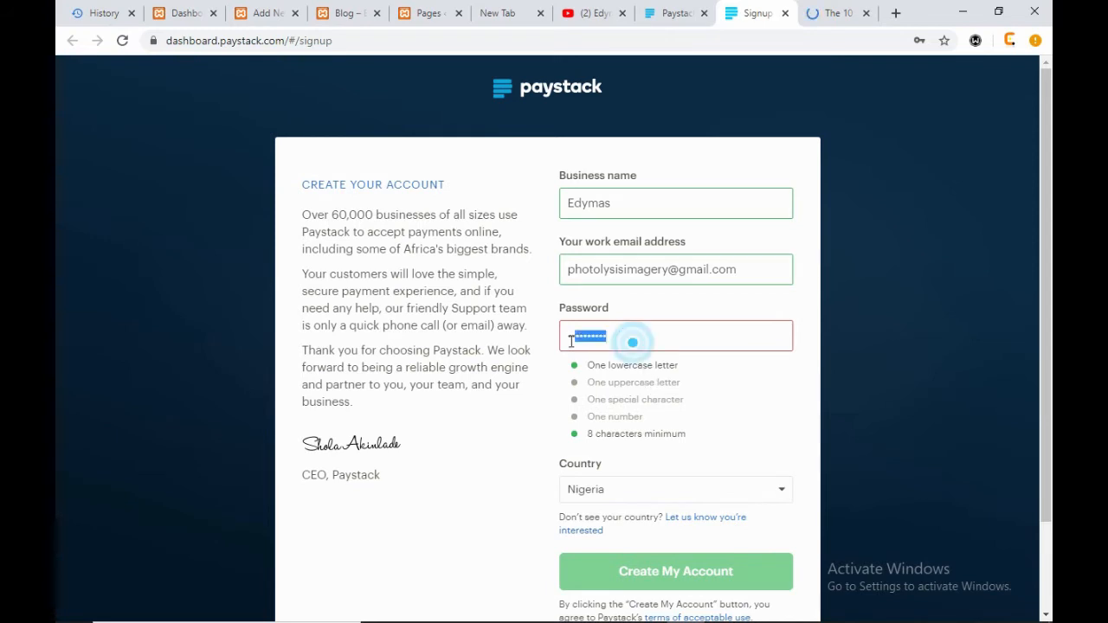
{"action": "type", "text": "•"}
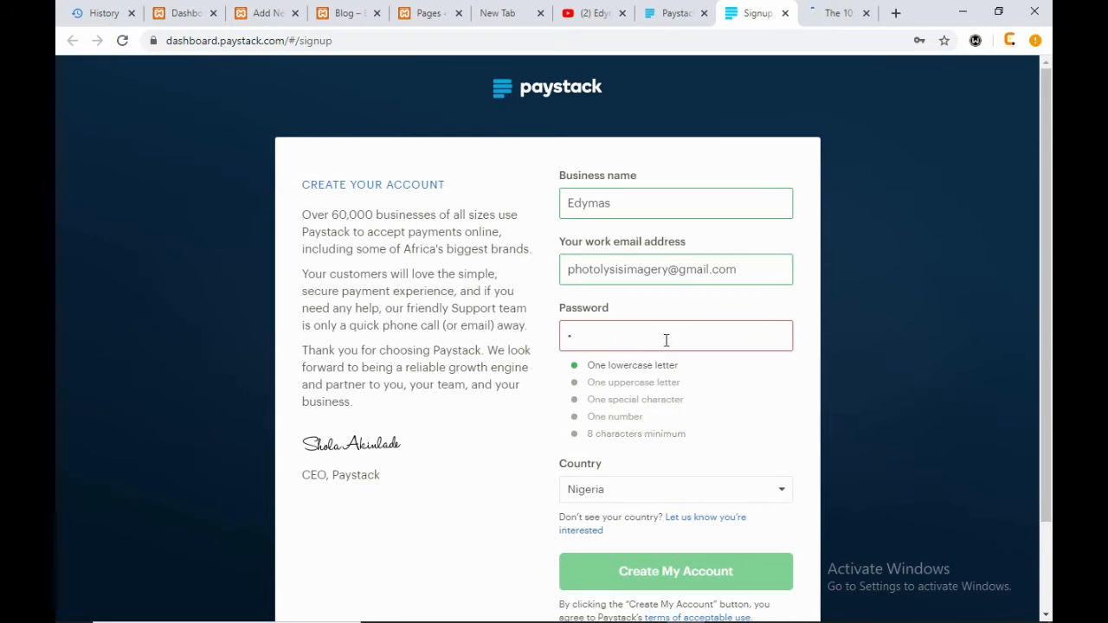
{"action": "type", "text": "•@"}
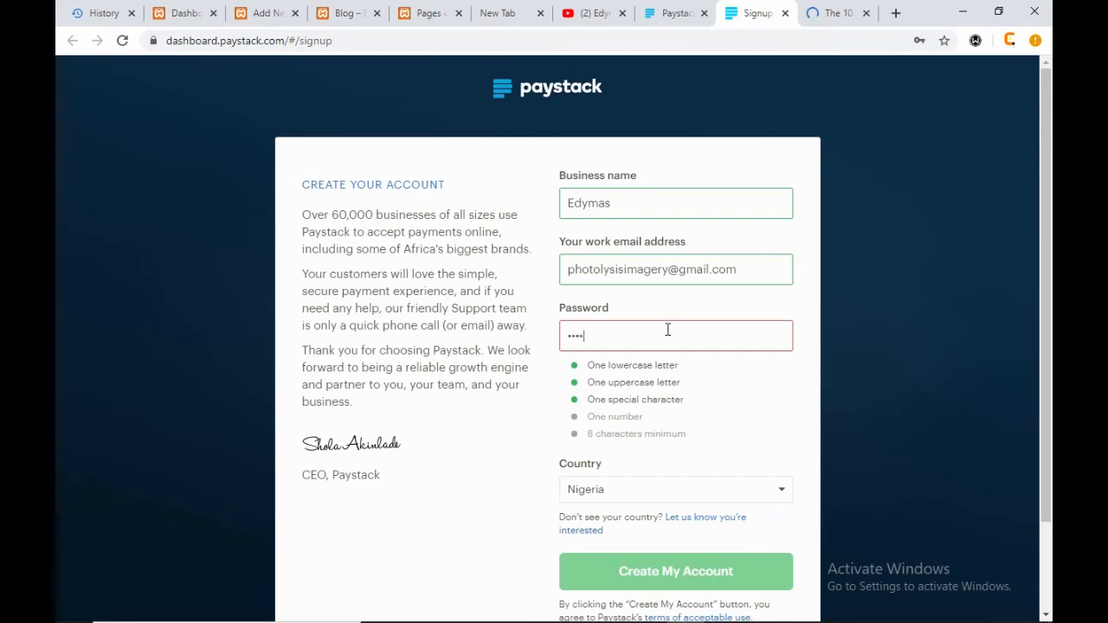
{"action": "type", "text": "123"}
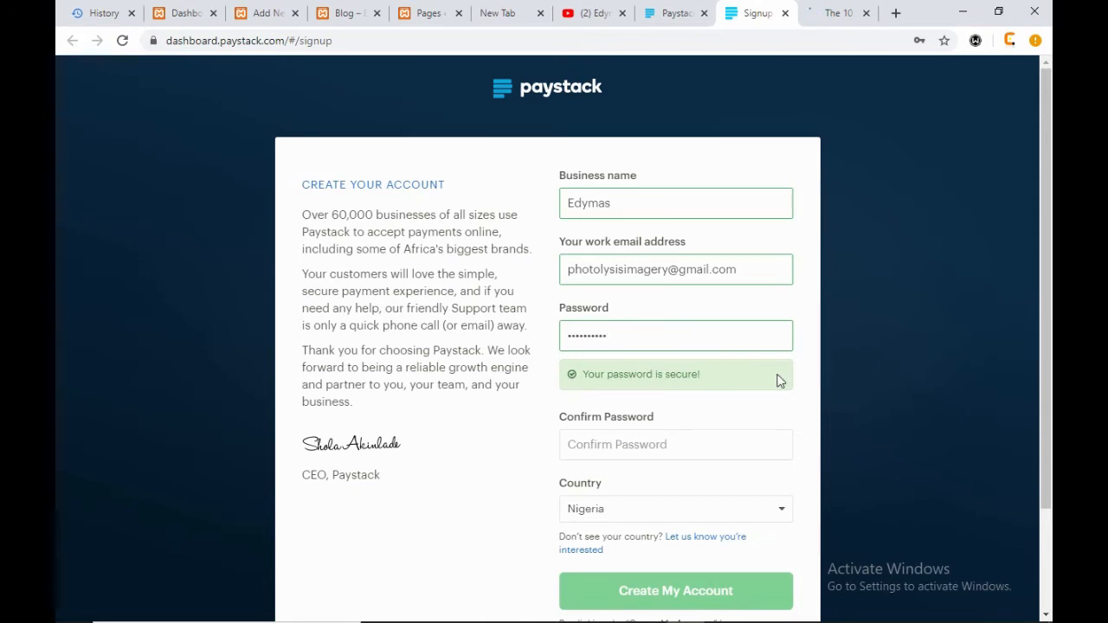
- Keep Nigeria as the country, dismiss password suggestions, and select the entered e-mail
{"action": "scroll", "coordinate": [639, 264], "scroll_direction": "down", "scroll_amount": 1}
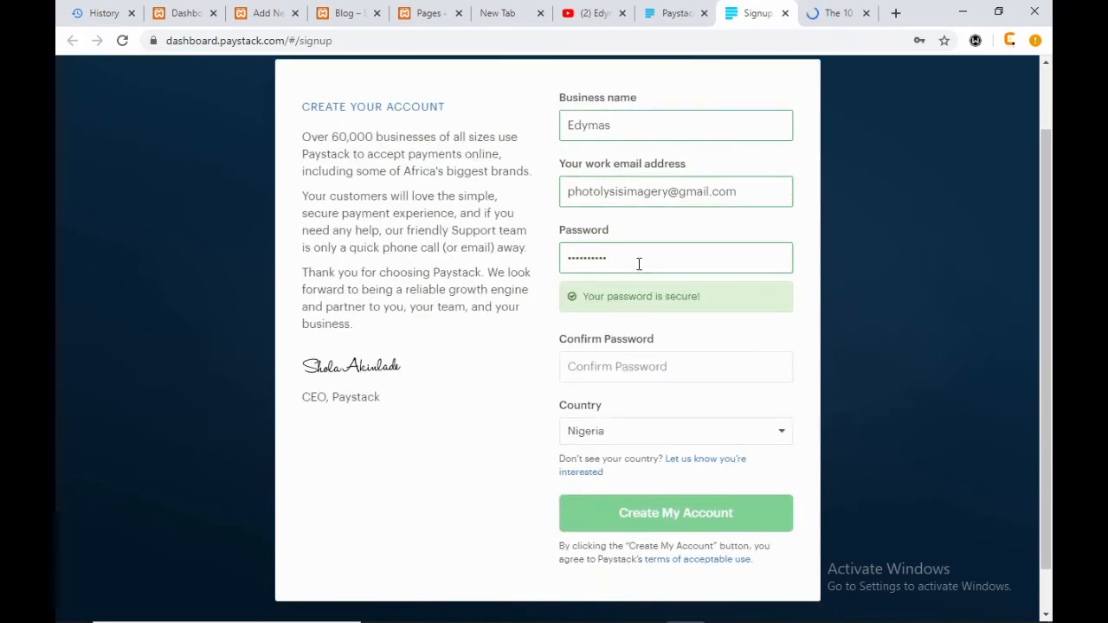
{"action": "left_click", "coordinate": [624, 377]}
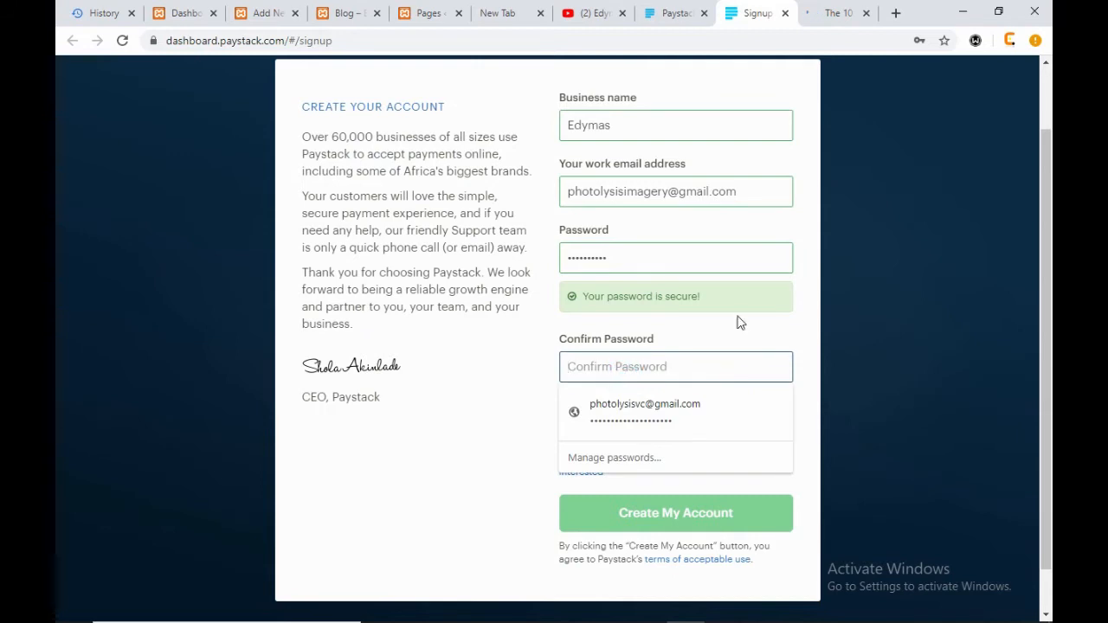
{"action": "left_click", "coordinate": [819, 309]}
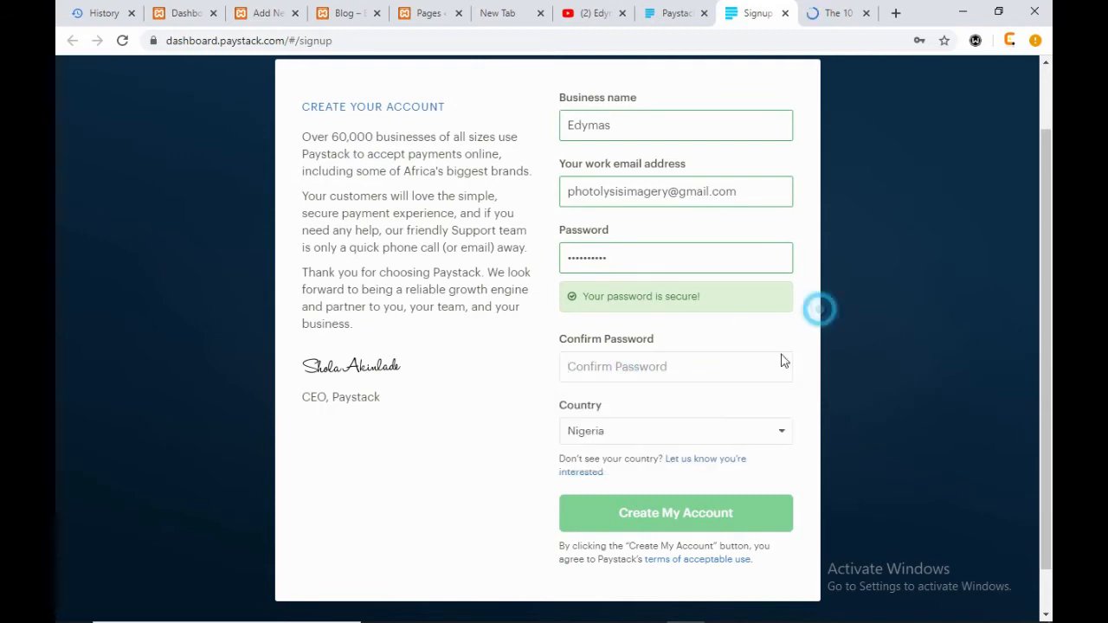
{"action": "left_click", "coordinate": [687, 435]}
{"action": "left_click", "coordinate": [687, 435]}
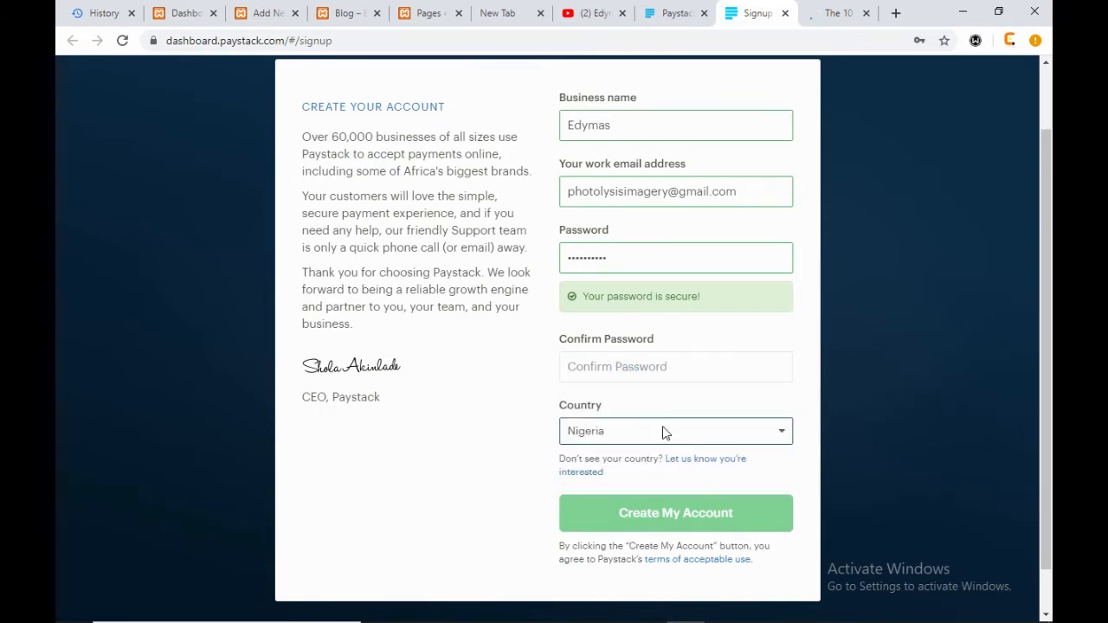
{"action": "left_click", "coordinate": [665, 433]}
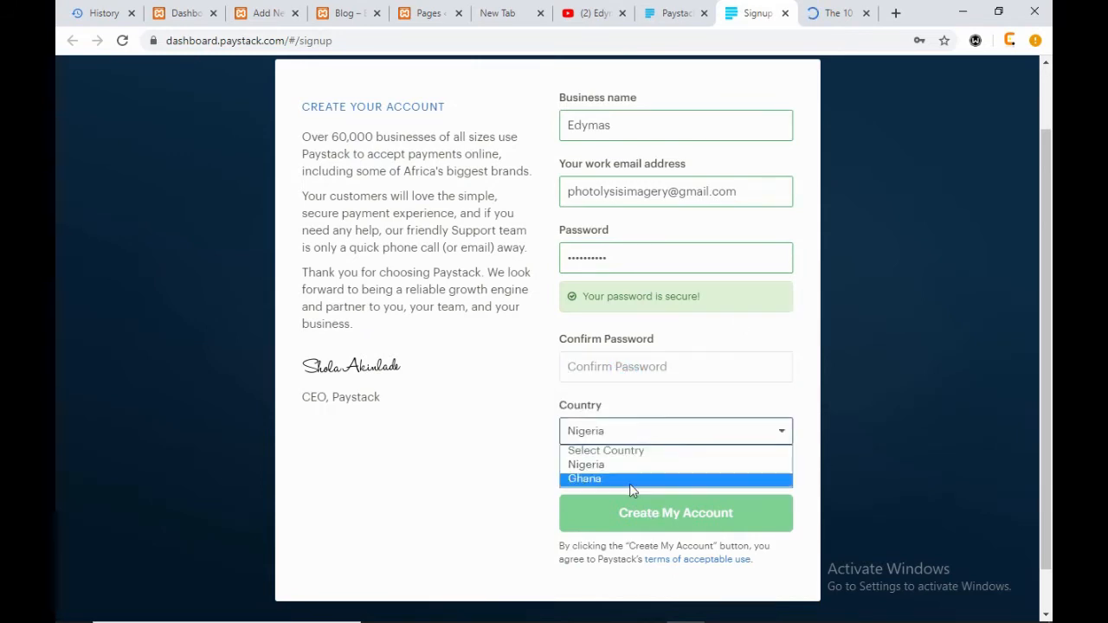
{"action": "left_click", "coordinate": [700, 378]}
{"action": "left_click", "coordinate": [519, 508]}
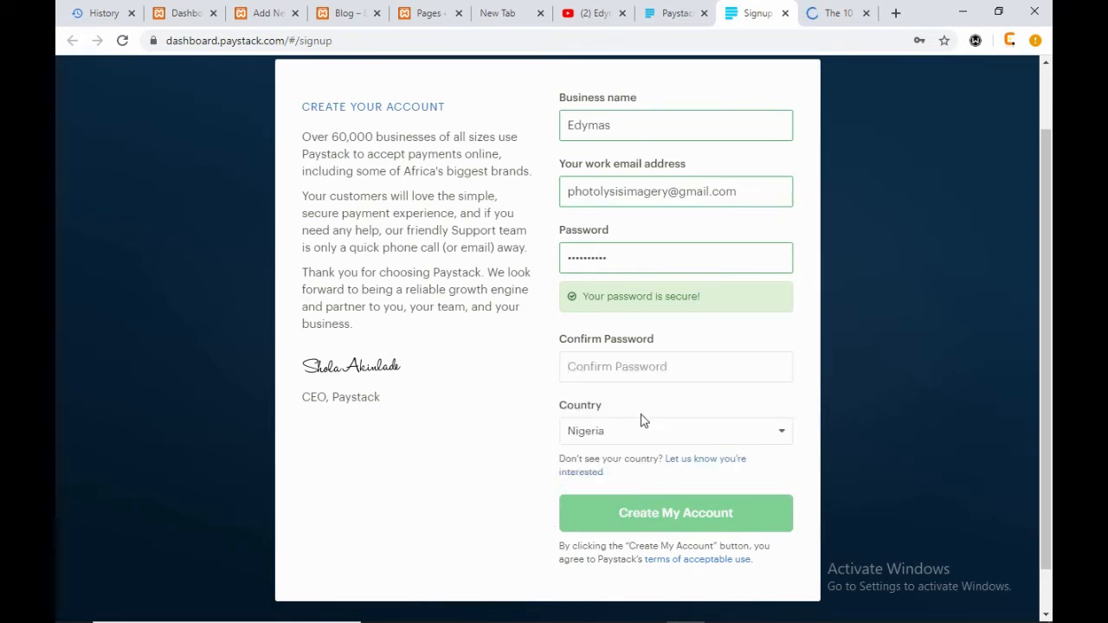
{"action": "left_click", "coordinate": [630, 358]}
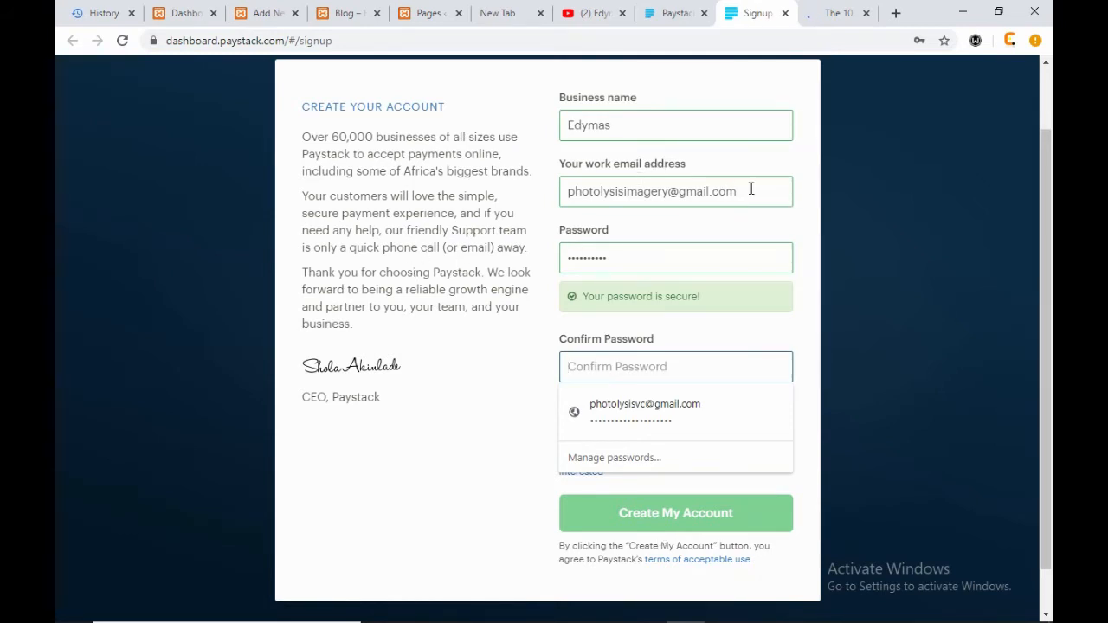
{"action": "left_click_drag", "start_coordinate": [752, 189], "coordinate": [487, 199]}
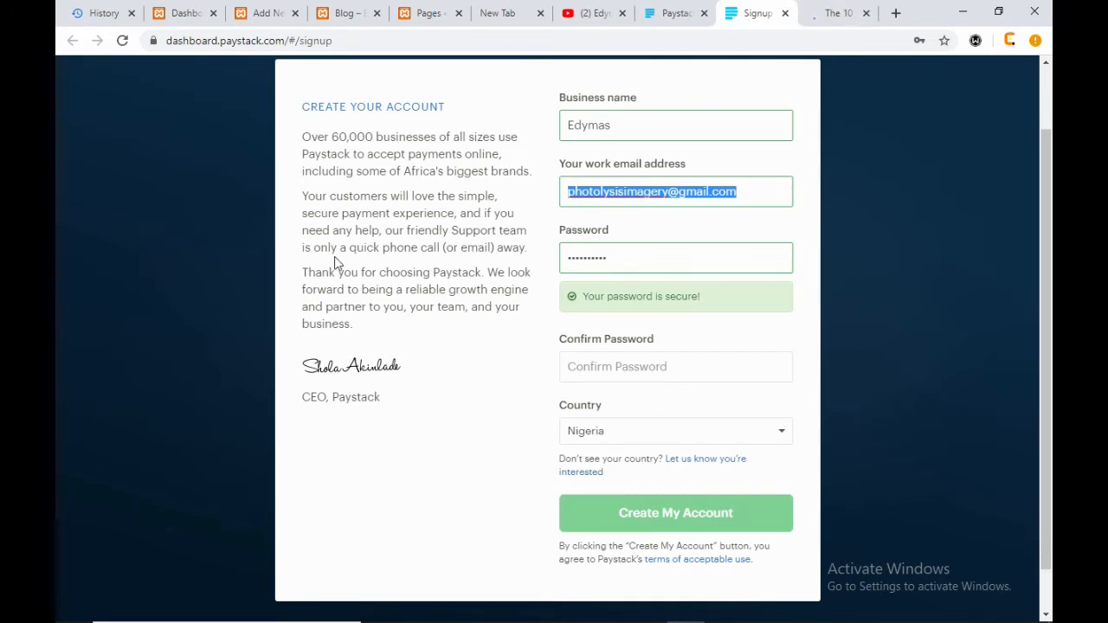
{"action": "scroll", "coordinate": [334, 257], "scroll_direction": "up", "scroll_amount": 1}
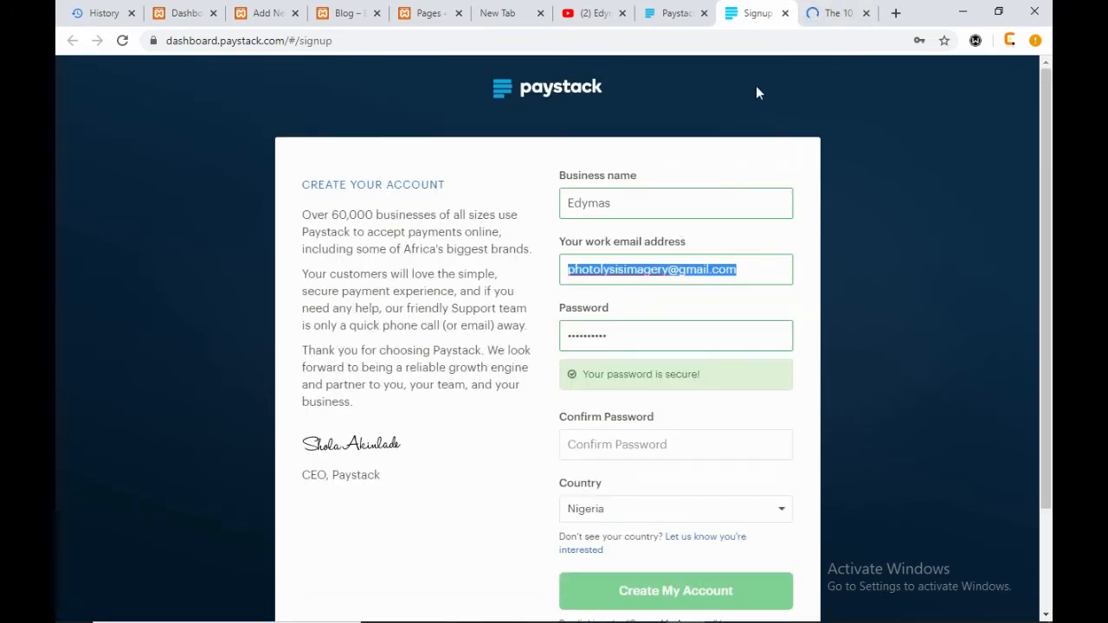
- Open the Paystack login page, close the DreamHost article, and return to the WordPress Blog tab
{"action": "left_click", "coordinate": [664, 12]}
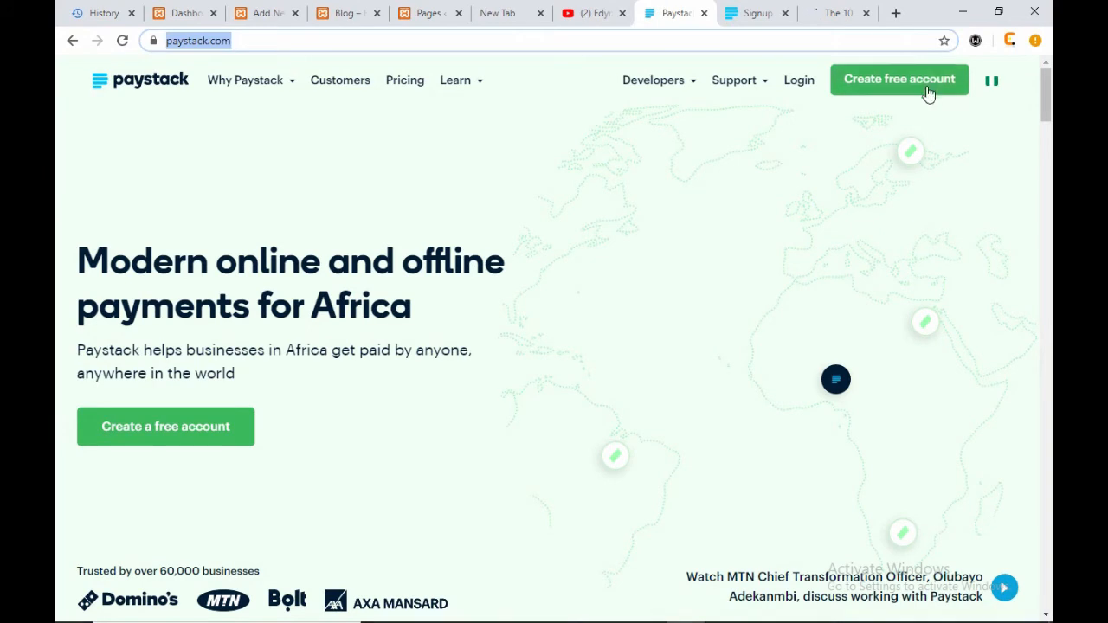
{"action": "left_click", "coordinate": [797, 80]}
{"action": "left_click", "coordinate": [827, 13]}
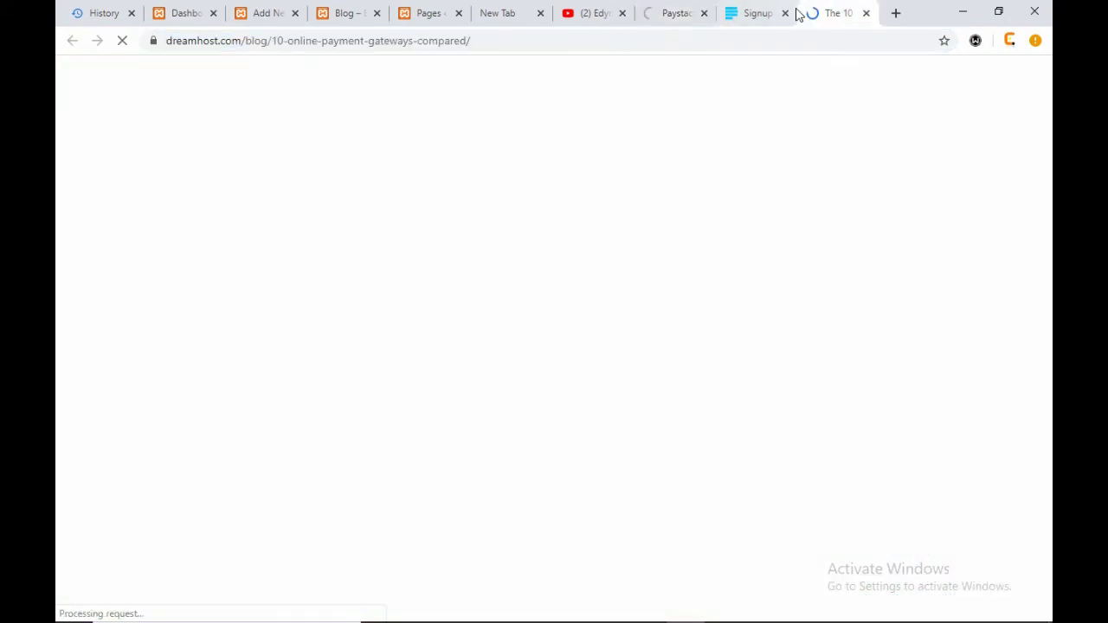
{"action": "left_click", "coordinate": [866, 13]}
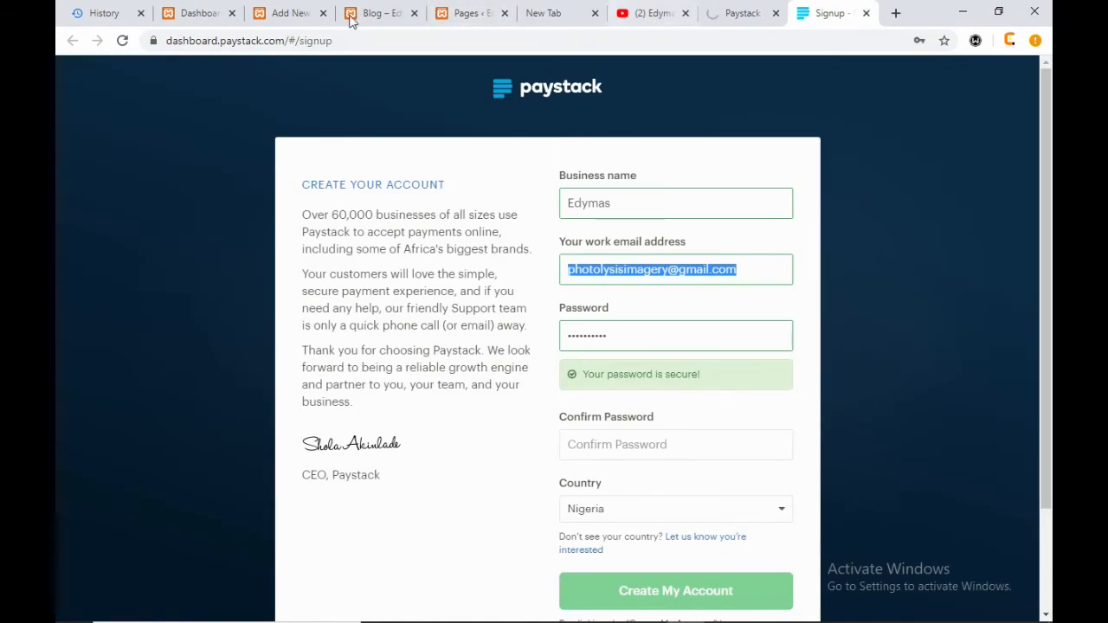
{"action": "left_click", "coordinate": [742, 14]}
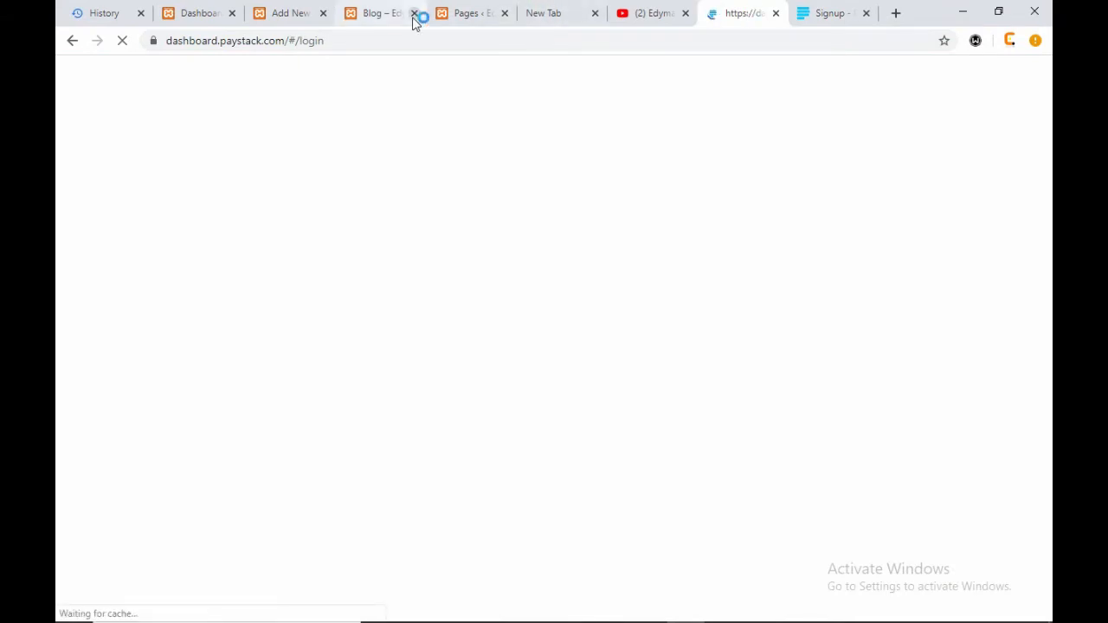
{"action": "left_click", "coordinate": [386, 13]}
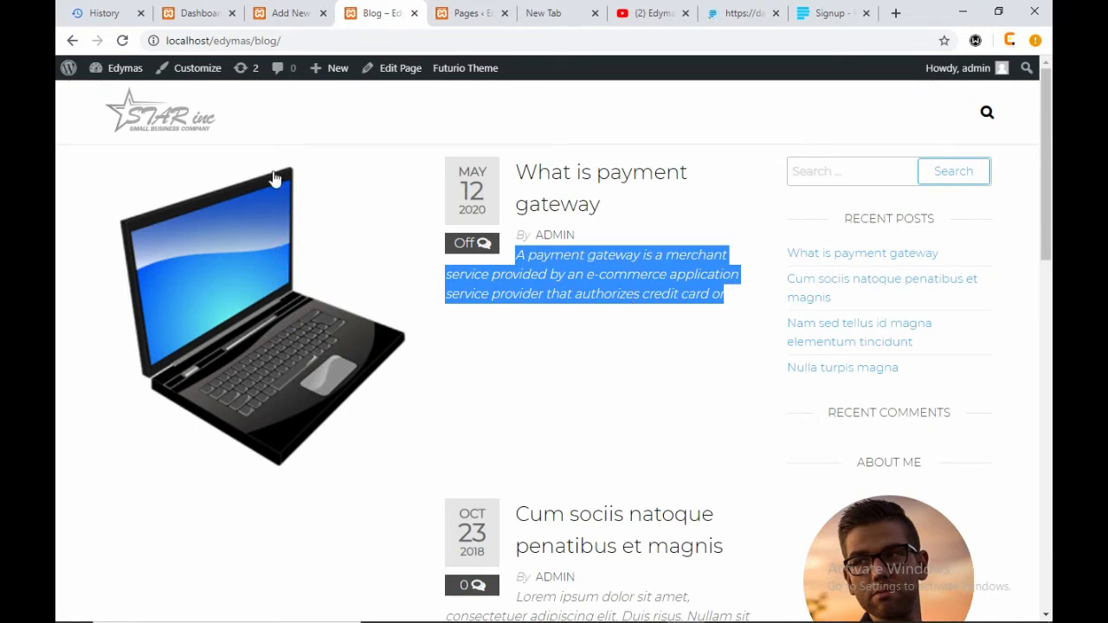
- Back in the post editor, add an empty paragraph after the last payment gateway paragraph
{"action": "left_click", "coordinate": [278, 17]}
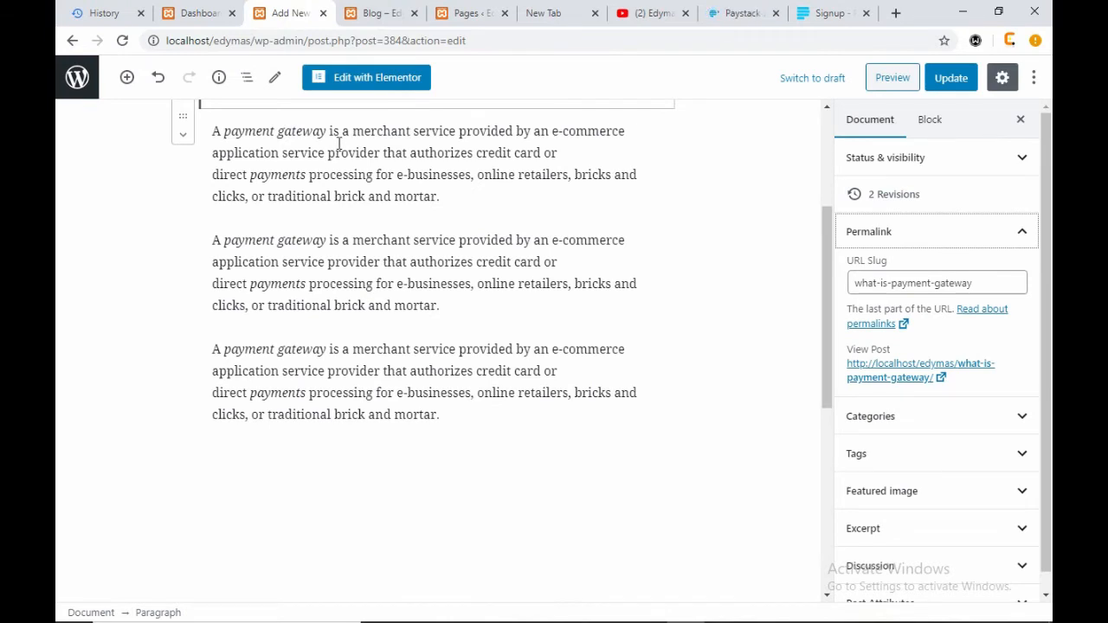
{"action": "scroll", "coordinate": [339, 144], "scroll_direction": "up", "scroll_amount": 2}
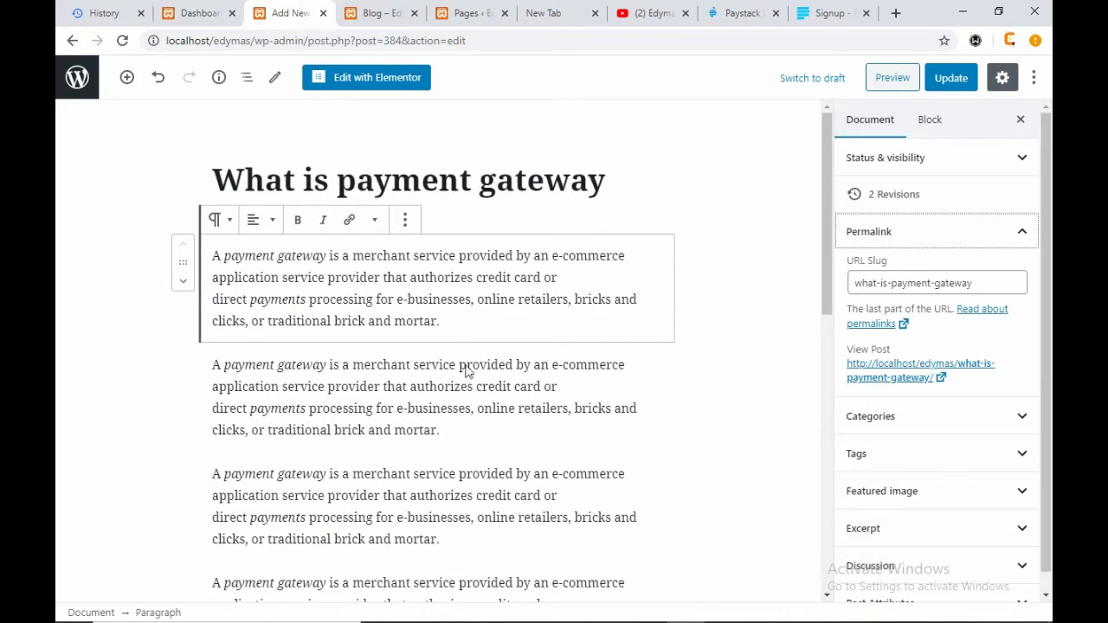
{"action": "scroll", "coordinate": [500, 425], "scroll_direction": "down", "scroll_amount": 1}
{"action": "scroll", "coordinate": [500, 424], "scroll_direction": "down", "scroll_amount": 6}
{"action": "scroll", "coordinate": [460, 222], "scroll_direction": "up", "scroll_amount": 3}
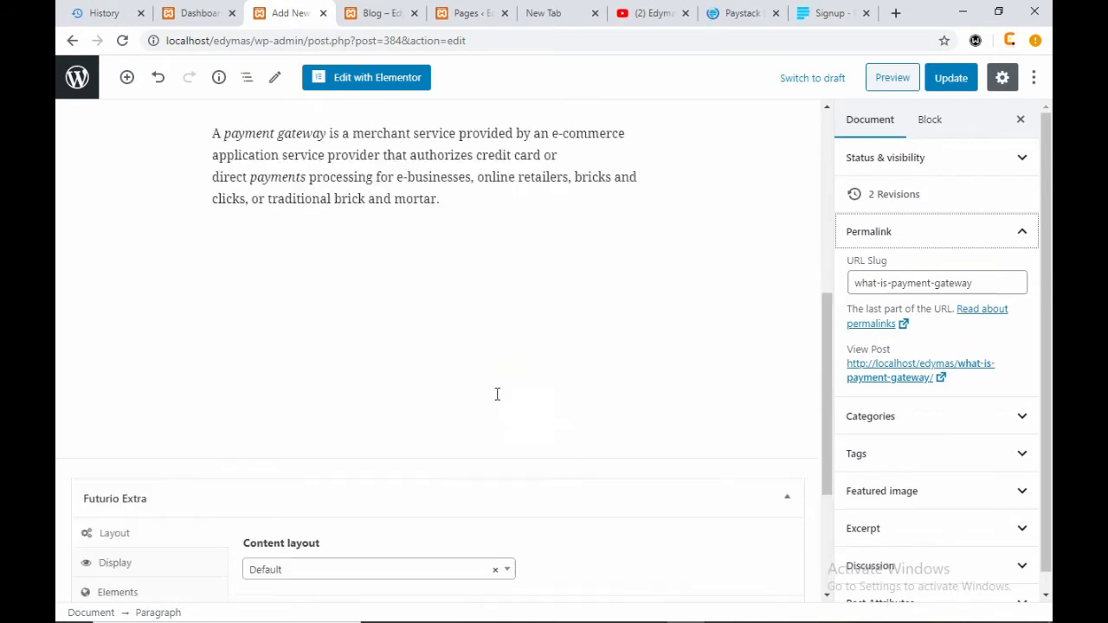
{"action": "left_click", "coordinate": [477, 191]}
{"action": "left_click", "coordinate": [473, 200]}
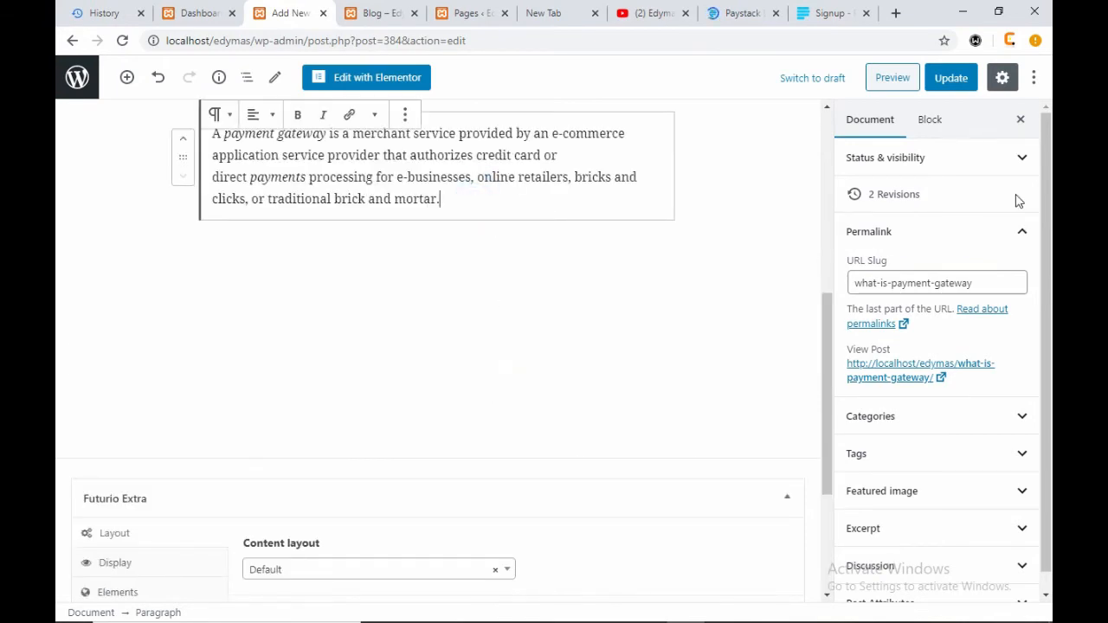
{"action": "key", "text": "Return"}
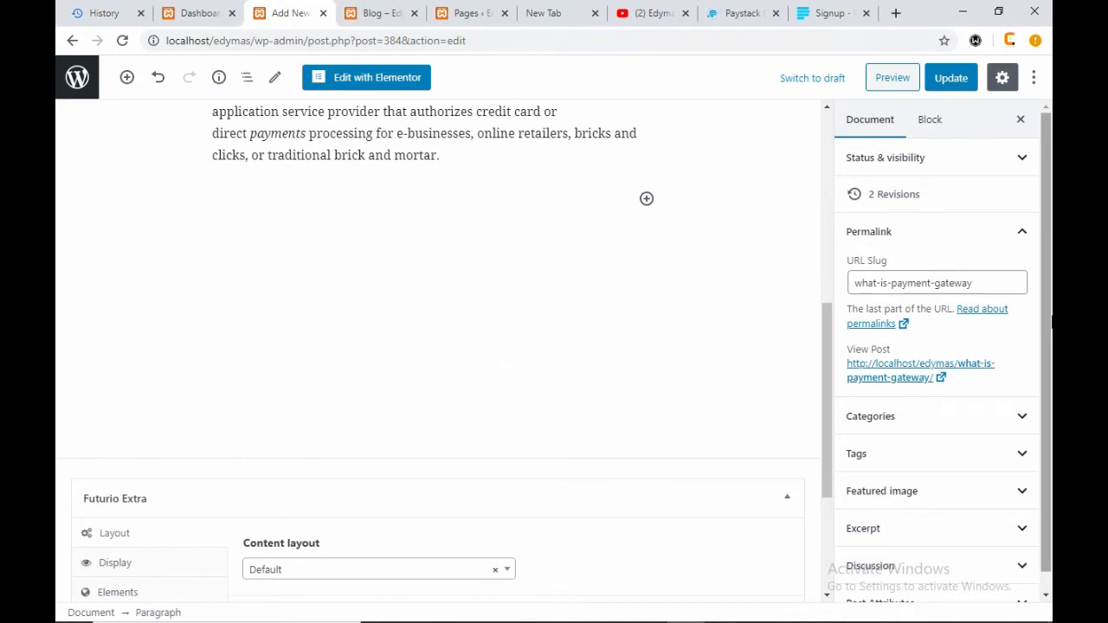
- Type 'BUY LENOVO LAPTOP WITH JUST #20 000, Click the button below', fixing the amount and typo
{"action": "type", "text": "BUY"}
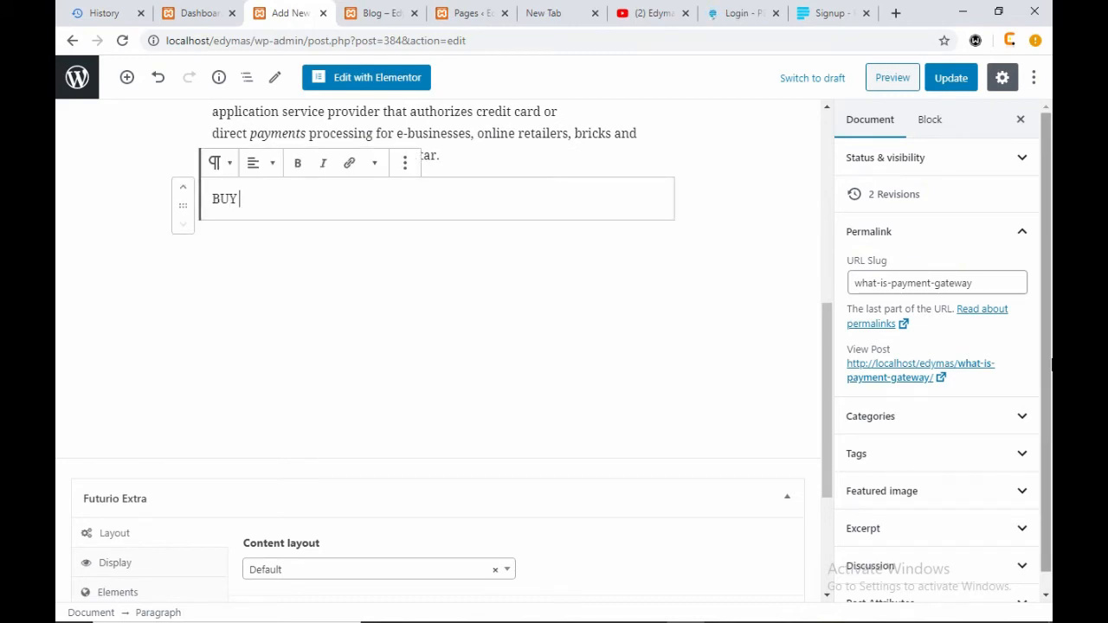
{"action": "type", "text": " LENOVO"}
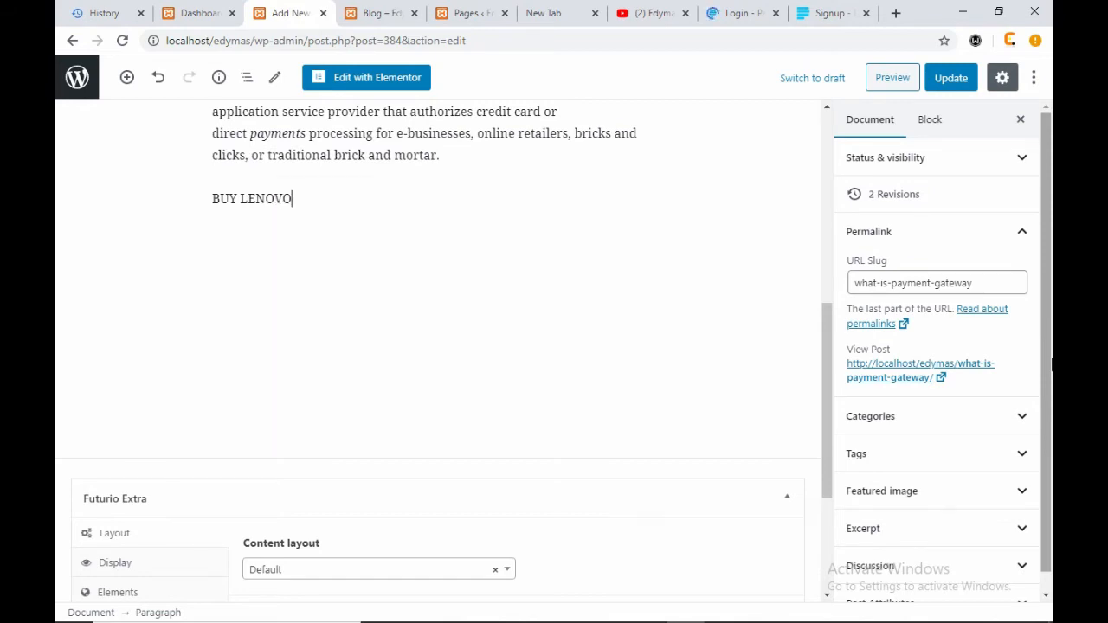
{"action": "type", "text": " LAPTOP WITH "}
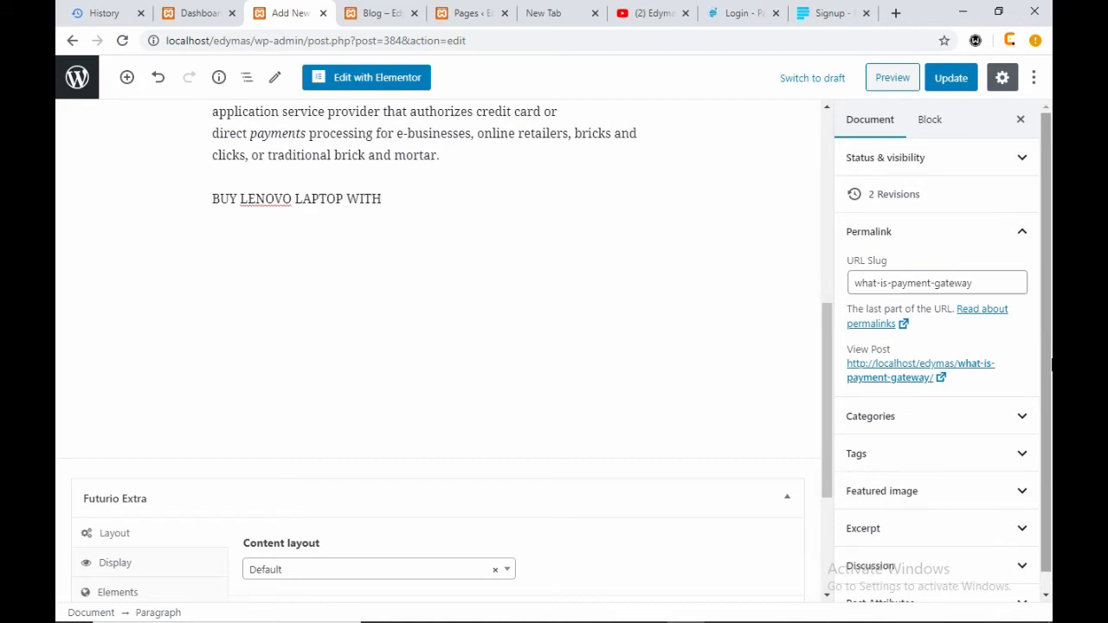
{"action": "type", "text": "JUST 20 000"}
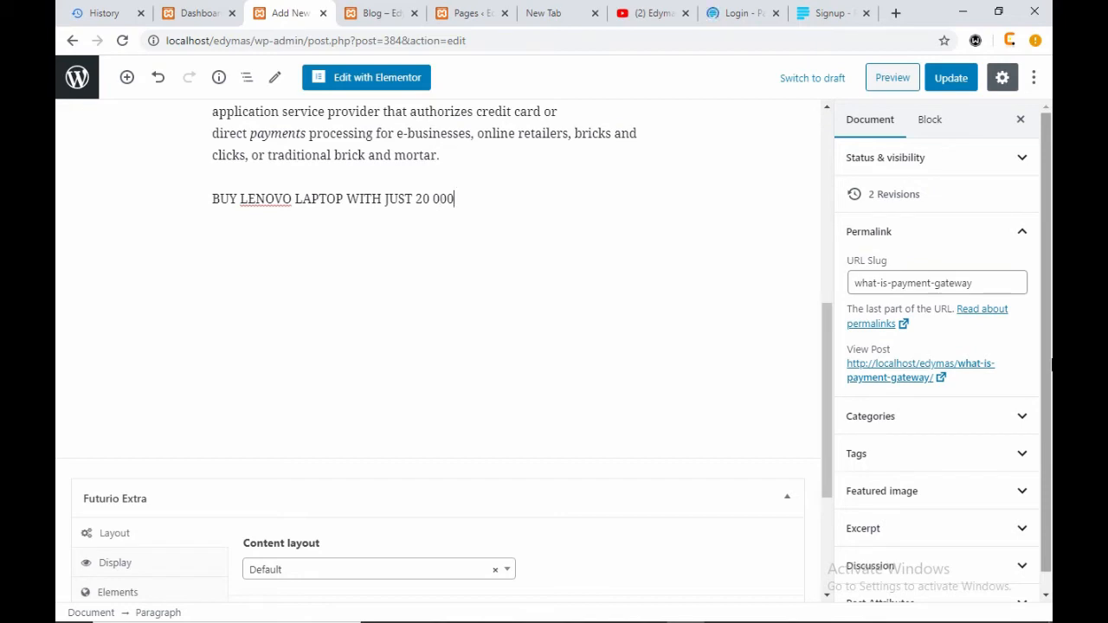
{"action": "key", "text": "Left"}
{"action": "key", "text": "Left"}
{"action": "key", "text": "Left"}
{"action": "type", "text": "#"}
{"action": "left_click", "coordinate": [477, 188]}
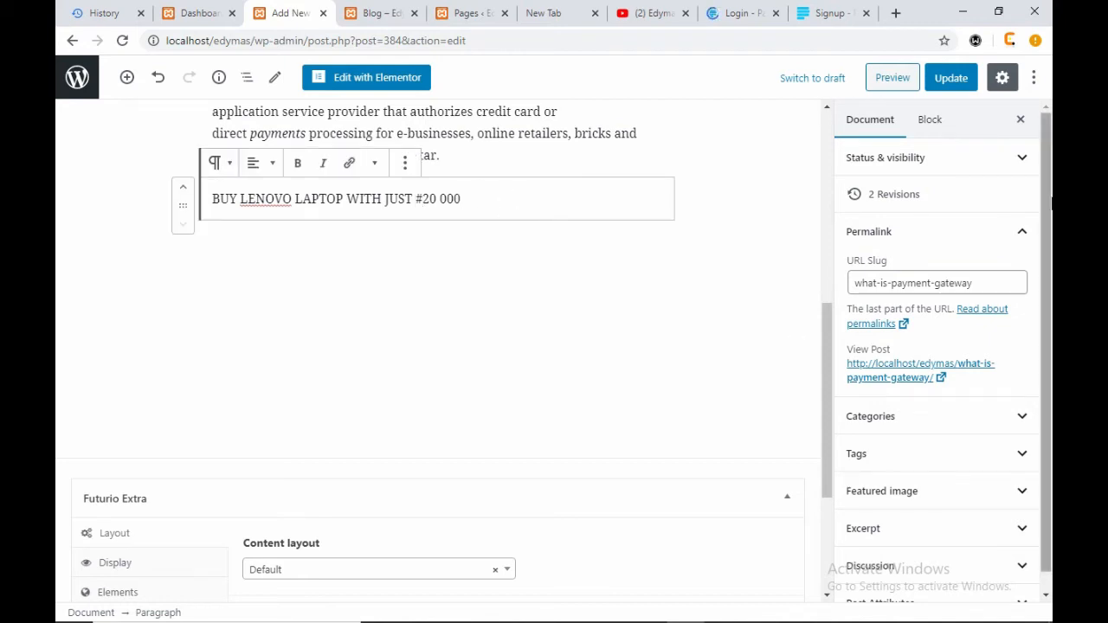
{"action": "type", "text": ", C"}
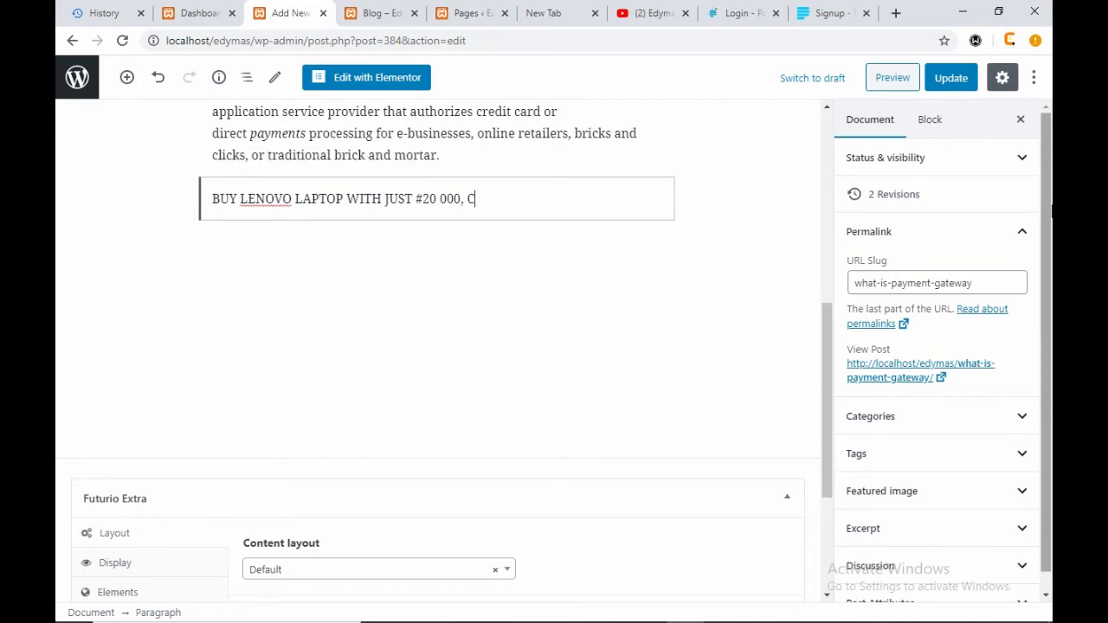
{"action": "type", "text": "lick "}
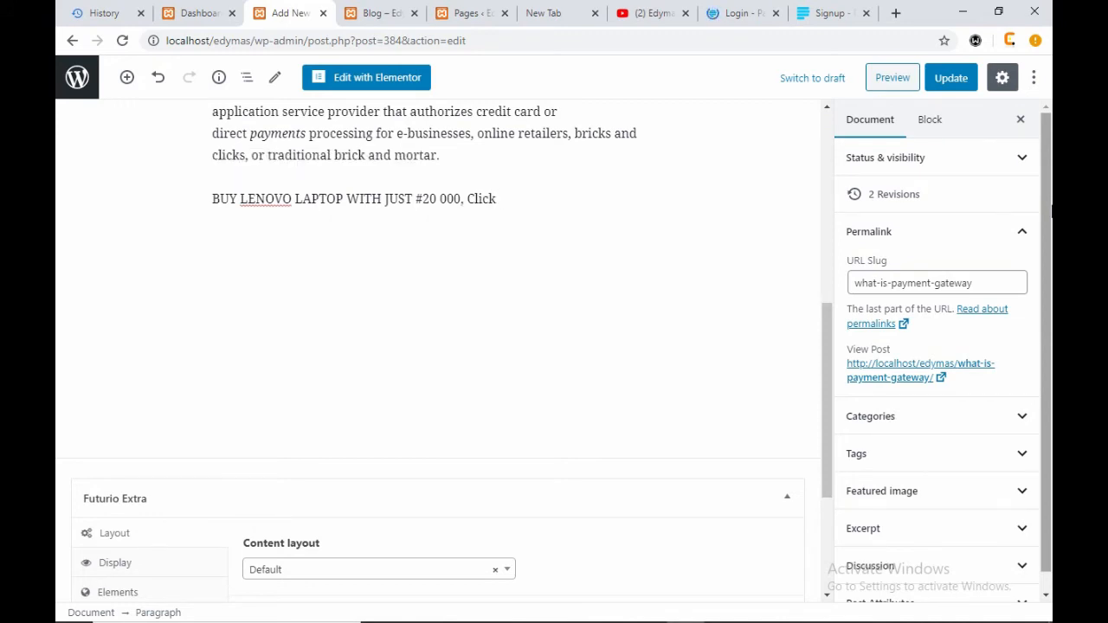
{"action": "type", "text": "the likn belo"}
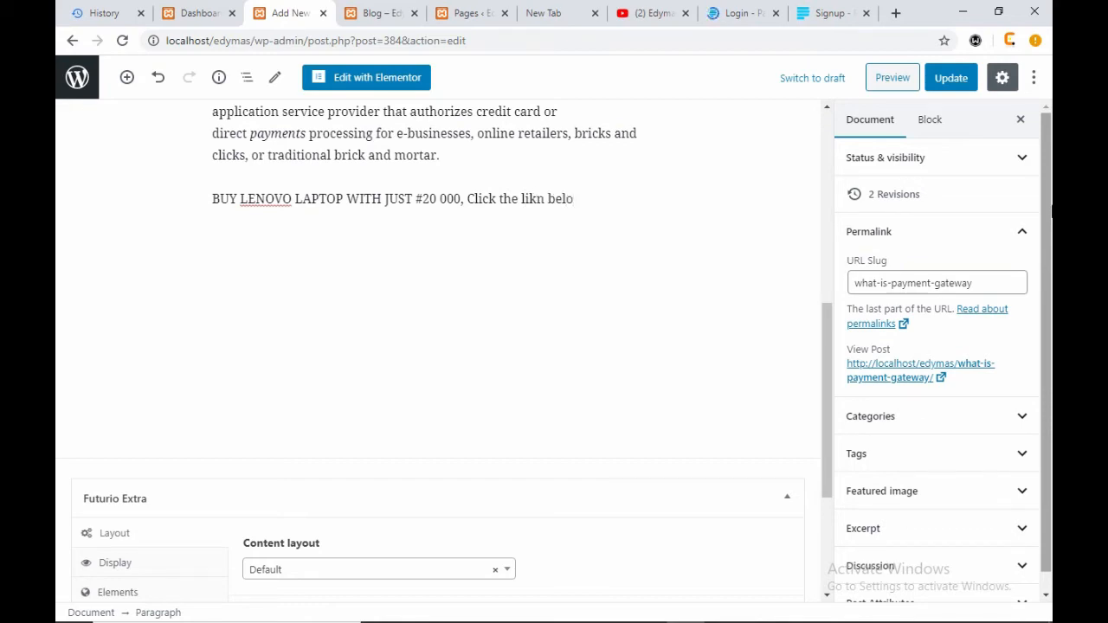
{"action": "type", "text": "w"}
{"action": "double_click", "coordinate": [532, 198]}
{"action": "left_click", "coordinate": [535, 201]}
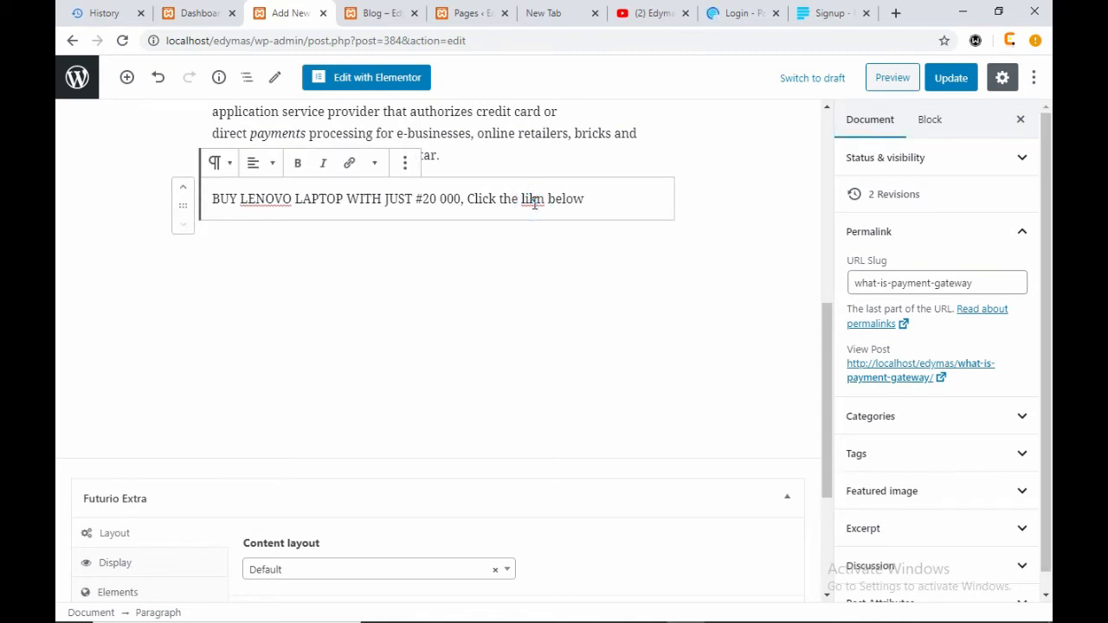
{"action": "key", "text": "BackSpace"}
{"action": "key", "text": "BackSpace"}
{"action": "key", "text": "BackSpace"}
{"action": "key", "text": "BackSpace"}
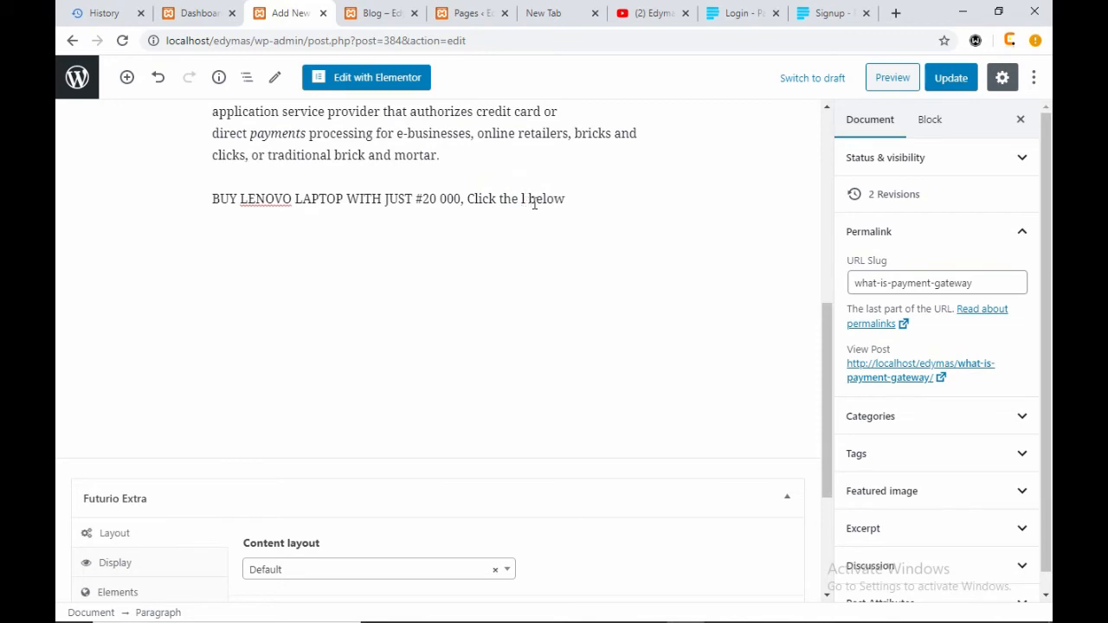
{"action": "type", "text": "button"}
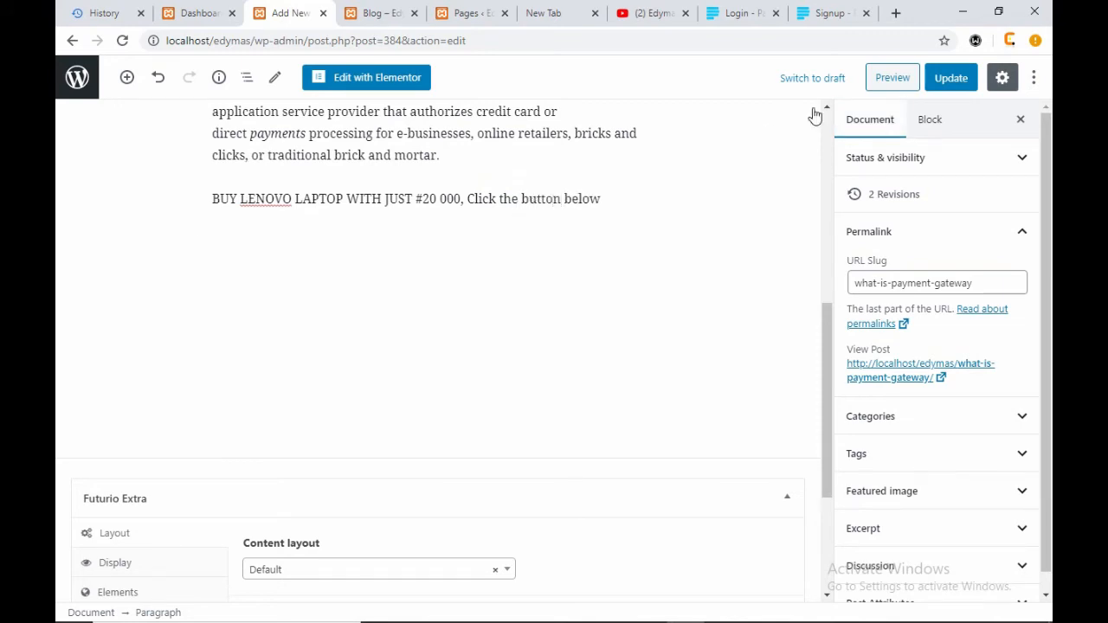
- Update the post, then start a new paragraph below the Lenovo line
{"action": "left_click", "coordinate": [949, 74]}
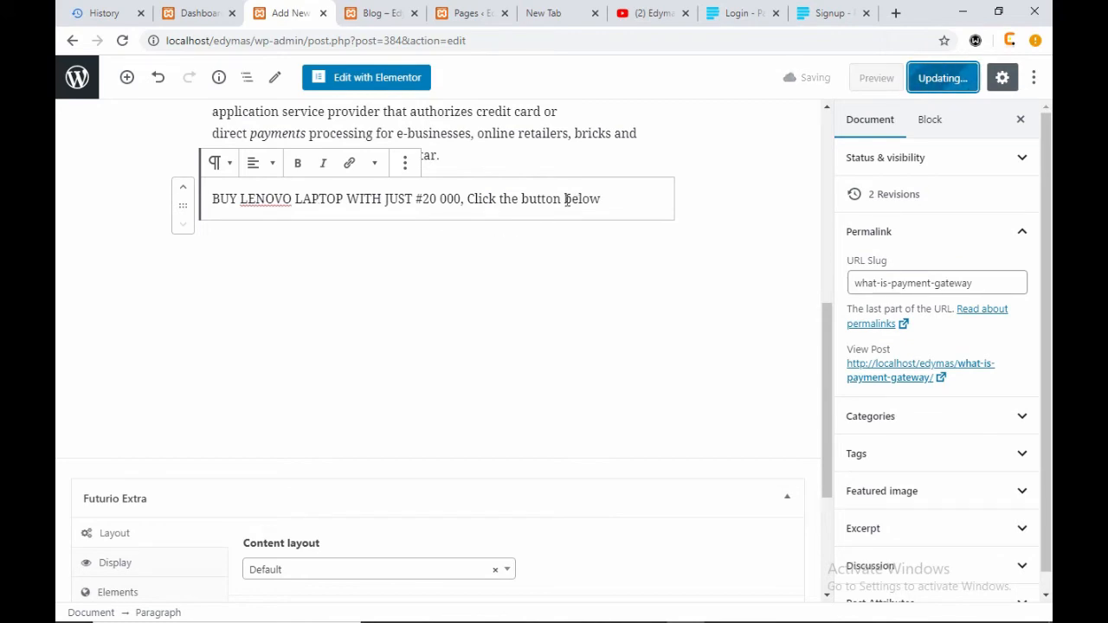
{"action": "scroll", "coordinate": [614, 251], "scroll_direction": "up", "scroll_amount": 10}
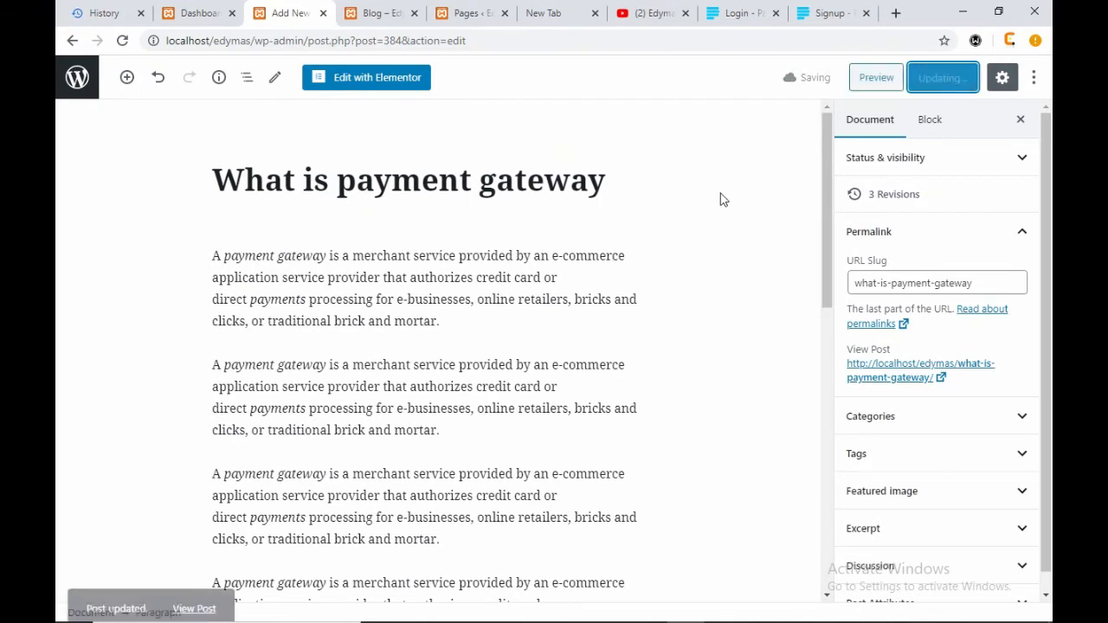
{"action": "scroll", "coordinate": [618, 268], "scroll_direction": "down", "scroll_amount": 10}
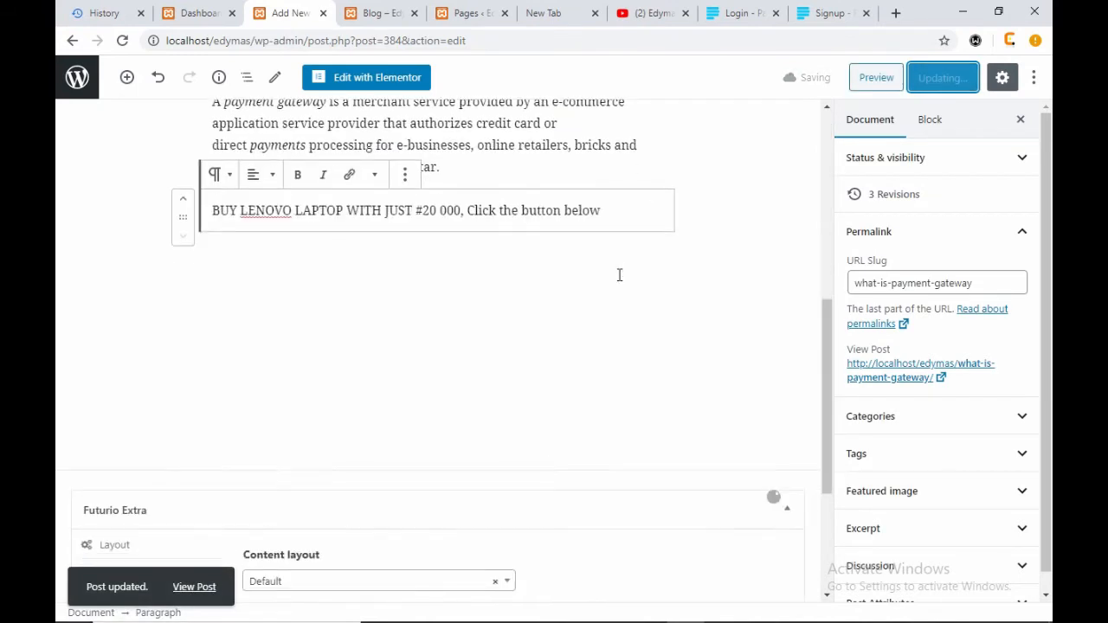
{"action": "left_click", "coordinate": [632, 142]}
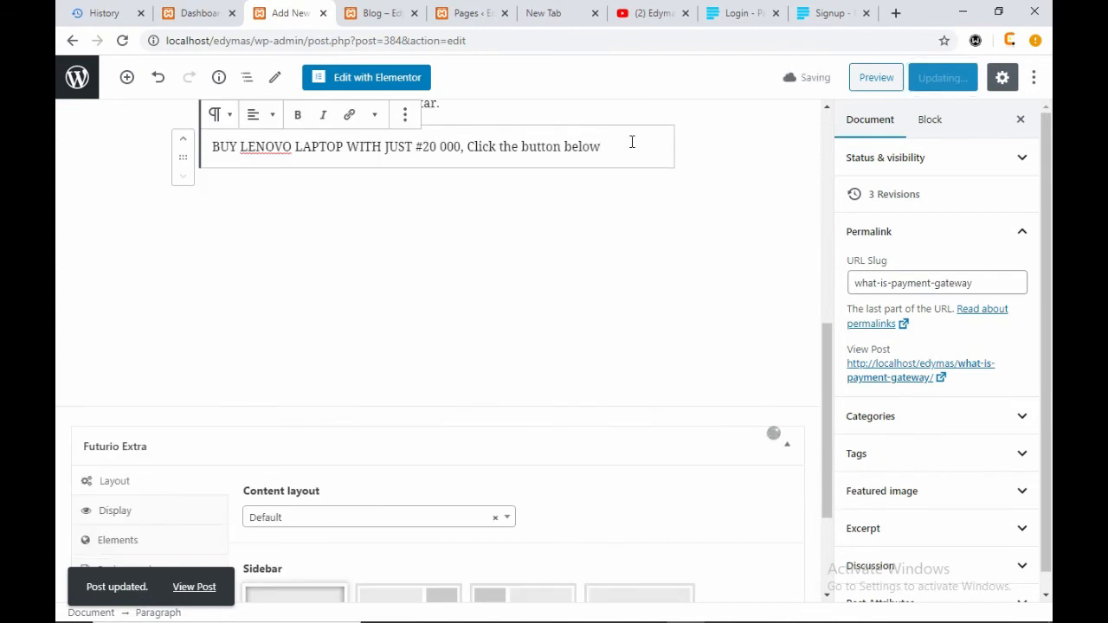
{"action": "key", "text": "Return"}
- Type 'GET NOW' in a new paragraph below the Lenovo line and make it bold
{"action": "scroll", "coordinate": [519, 221], "scroll_direction": "up", "scroll_amount": 2}
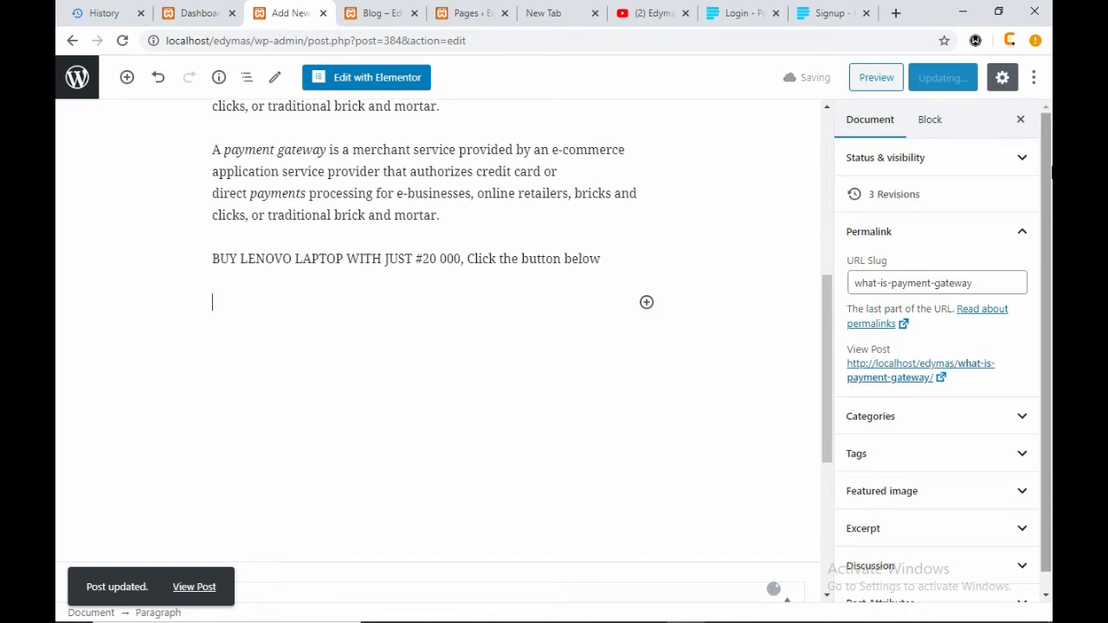
{"action": "type", "text": "GET NOW"}
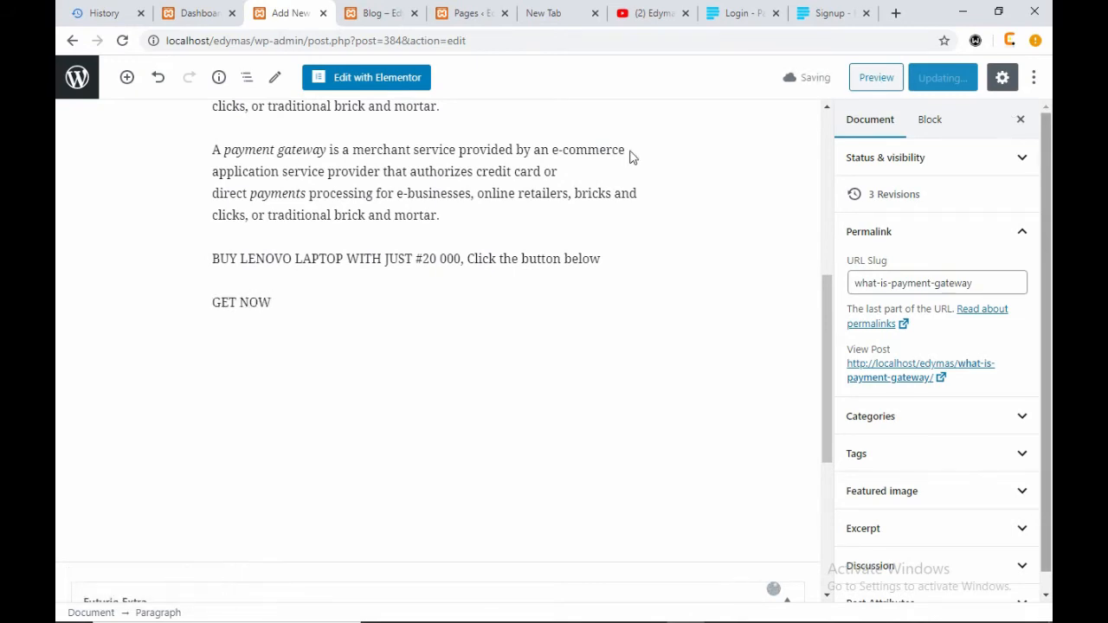
{"action": "left_click_drag", "start_coordinate": [282, 302], "coordinate": [214, 310]}
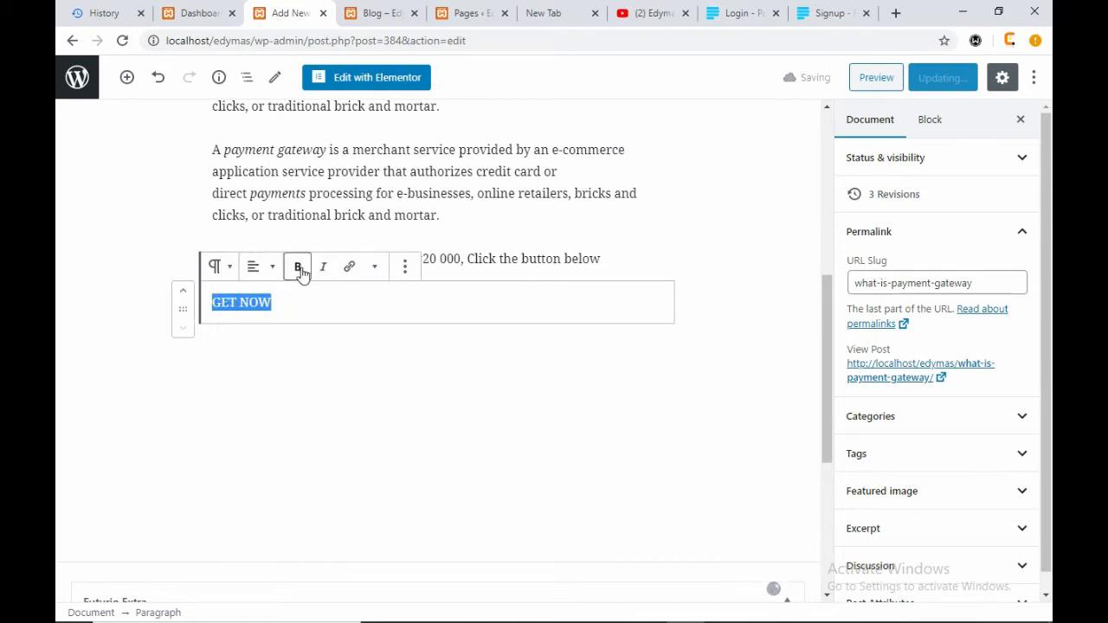
{"action": "left_click", "coordinate": [299, 269]}
- Convert the GET NOW paragraph into a heading block with centre alignment
{"action": "left_click", "coordinate": [232, 272]}
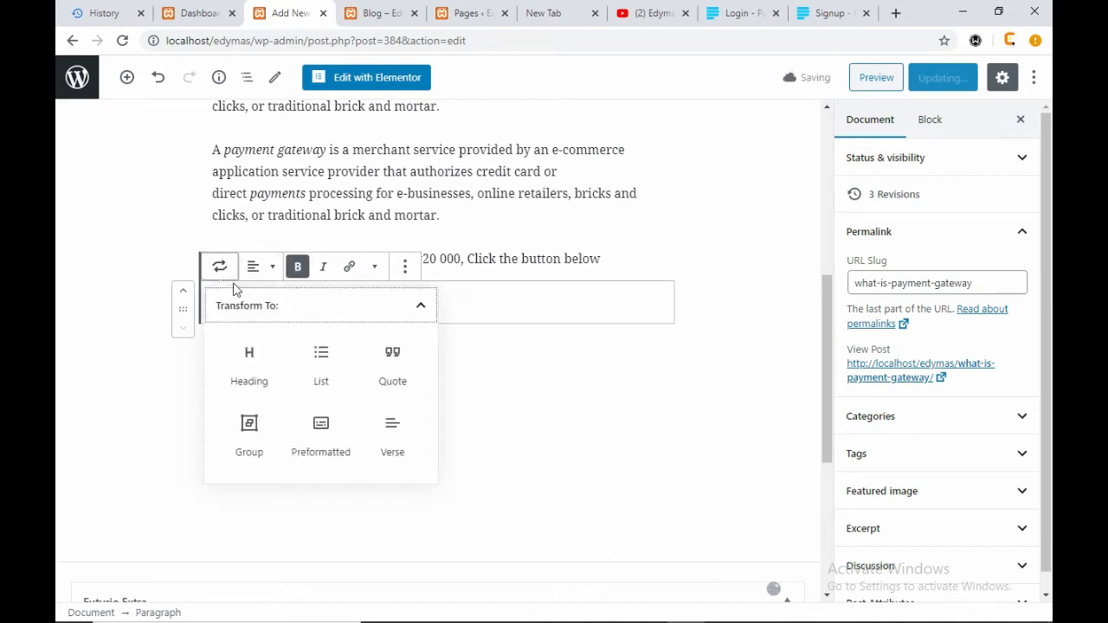
{"action": "left_click", "coordinate": [250, 362]}
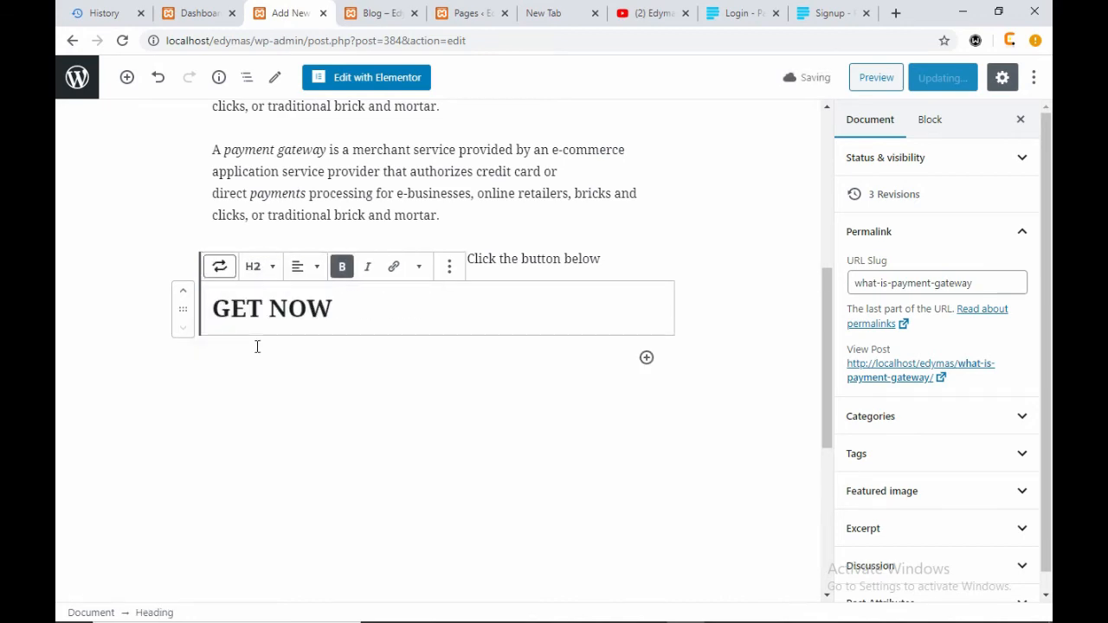
{"action": "left_click", "coordinate": [310, 267]}
{"action": "left_click", "coordinate": [291, 194]}
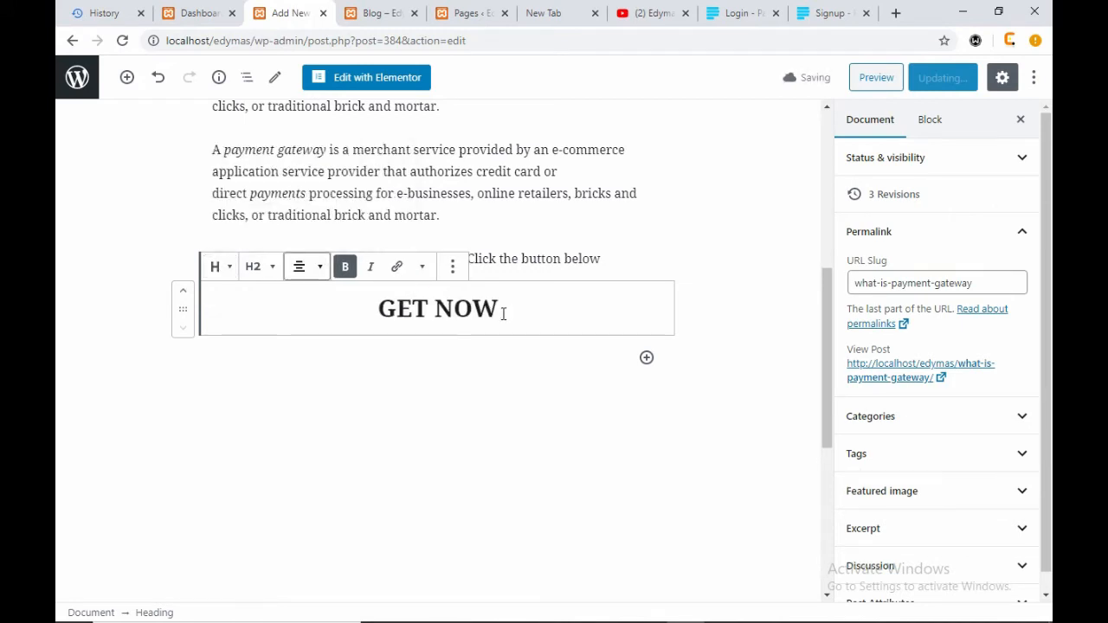
{"action": "left_click_drag", "start_coordinate": [502, 309], "coordinate": [378, 309]}
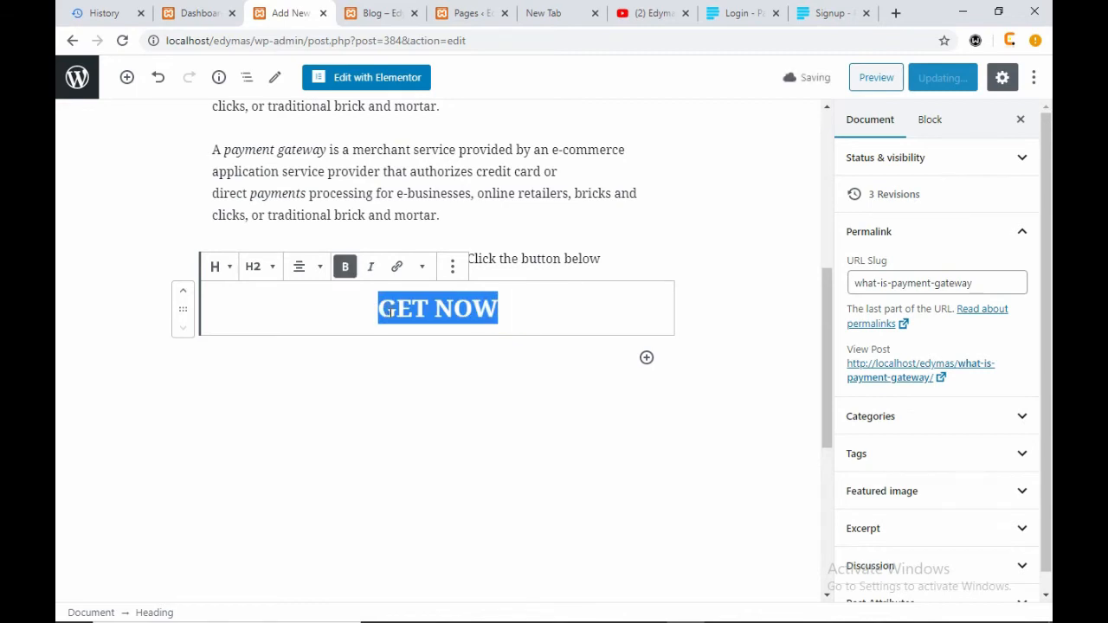
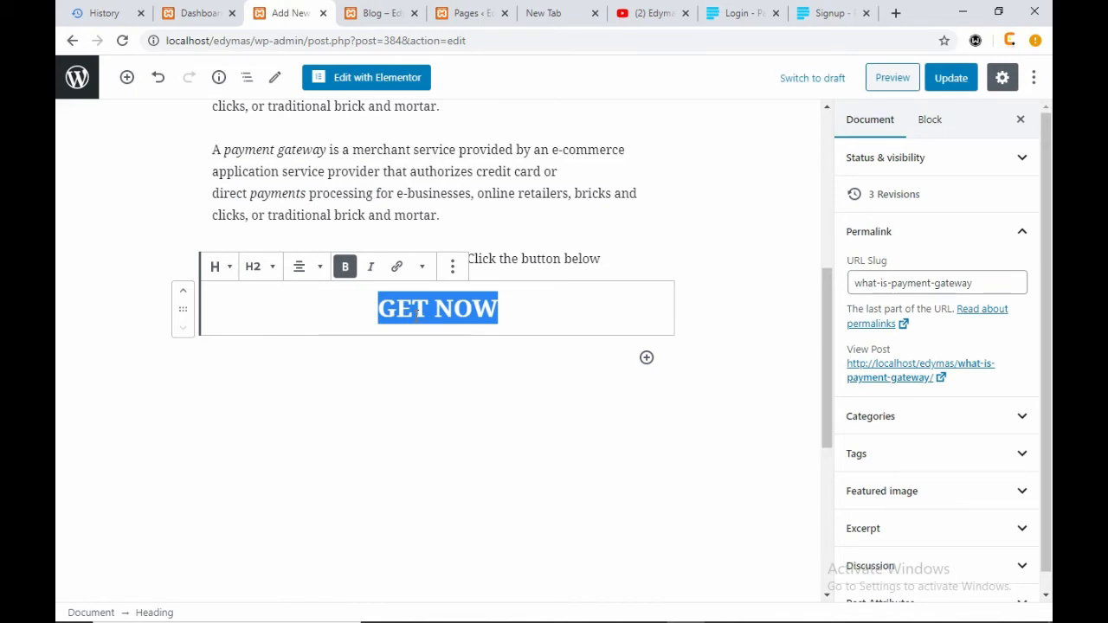
- Sign in to the Paystack account, then go back to the WordPress post editor
{"action": "left_click", "coordinate": [741, 14]}
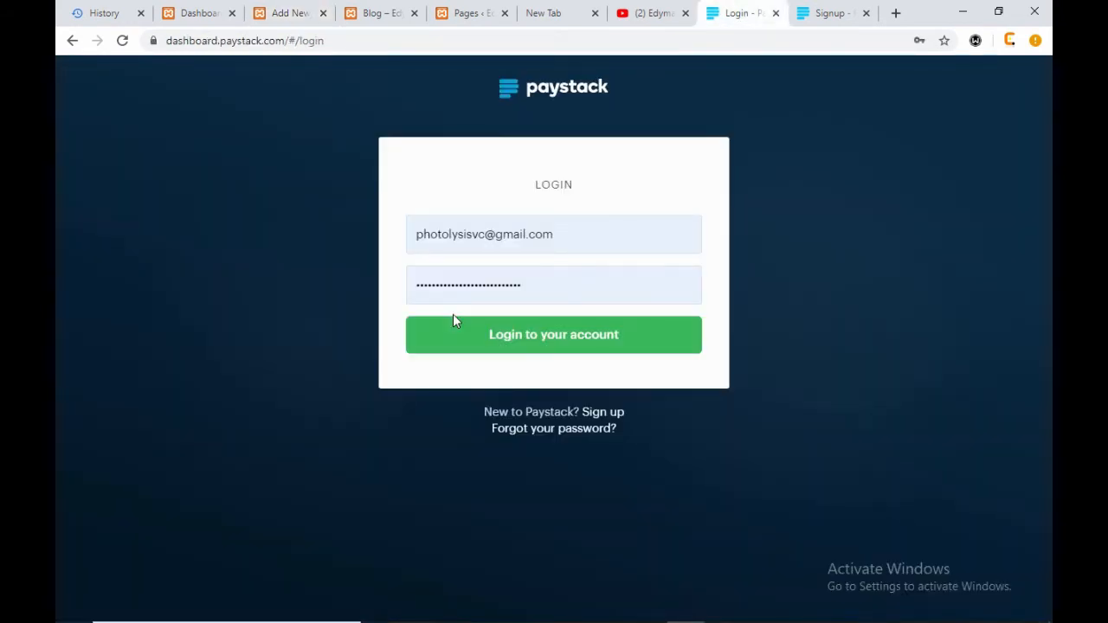
{"action": "left_click", "coordinate": [629, 341]}
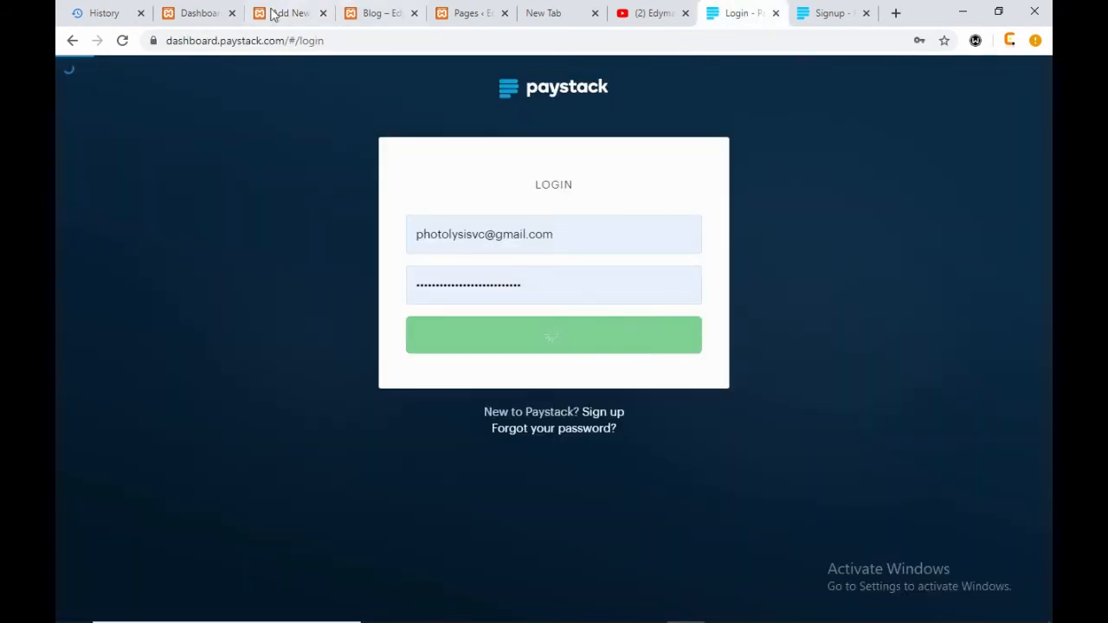
{"action": "left_click", "coordinate": [192, 13]}
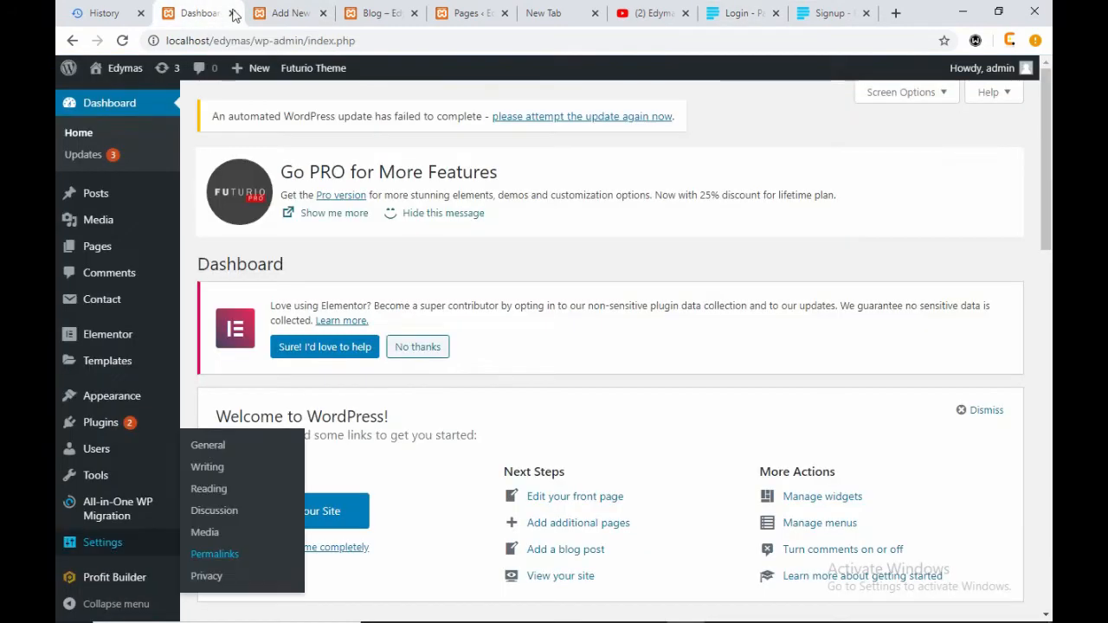
{"action": "left_click", "coordinate": [305, 14]}
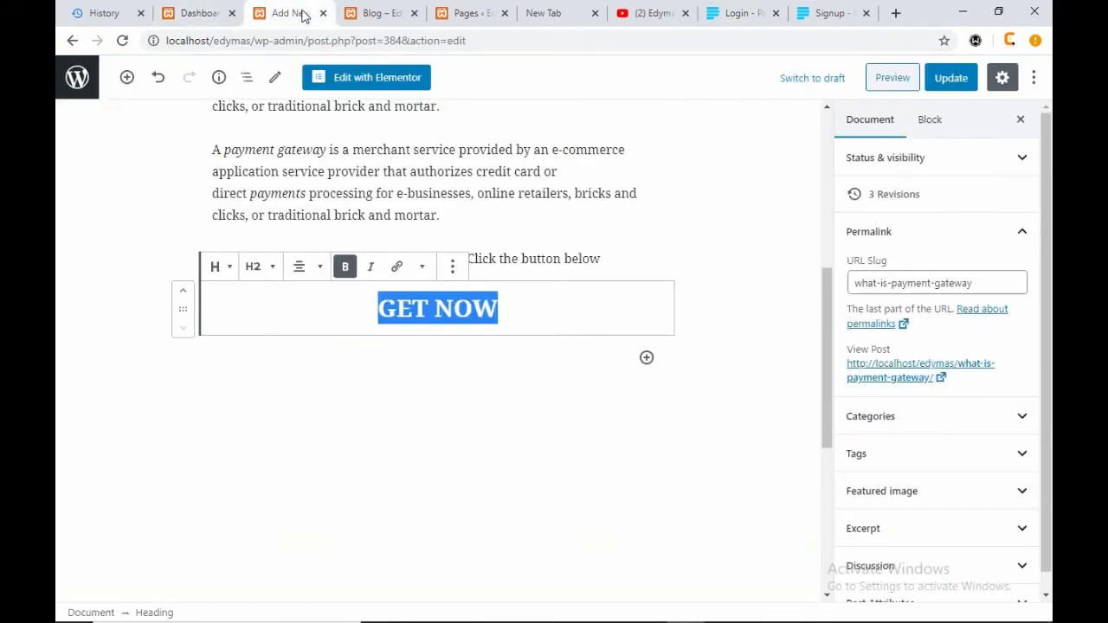
- Leave GET NOW unlinked after trying the link box, update the post, and return to Paystack
{"action": "left_click", "coordinate": [397, 267]}
{"action": "left_click", "coordinate": [390, 364]}
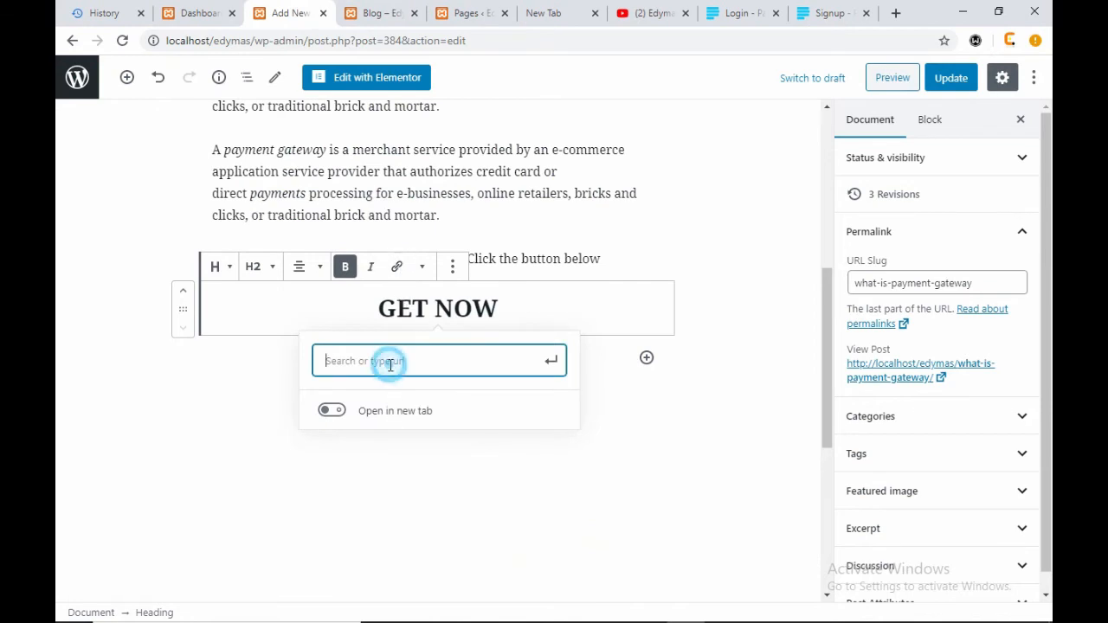
{"action": "left_click", "coordinate": [559, 305]}
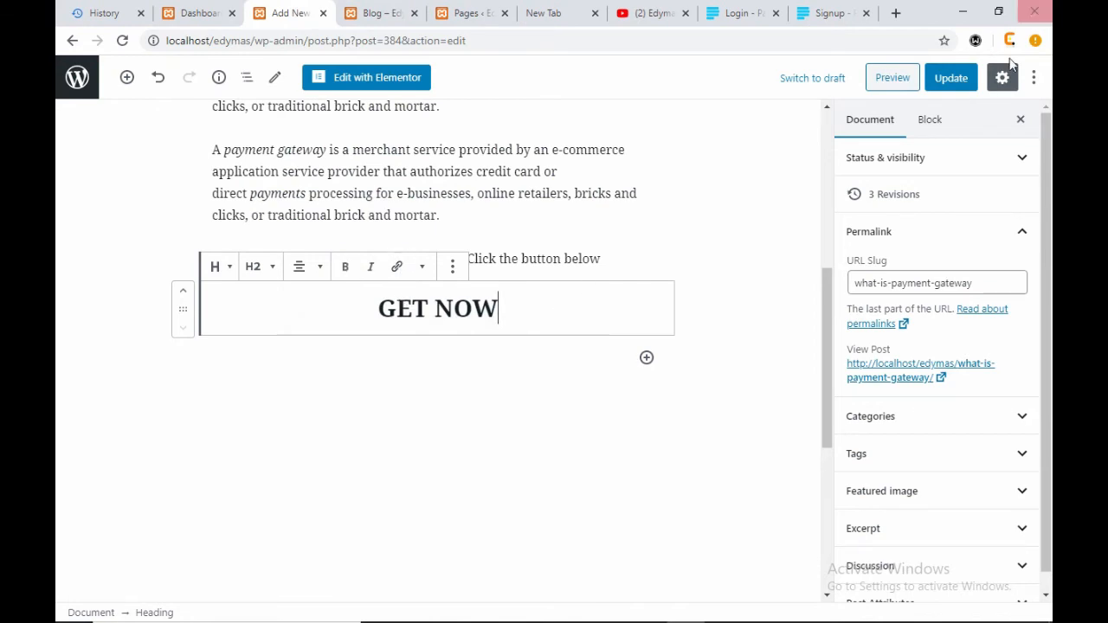
{"action": "left_click", "coordinate": [947, 79]}
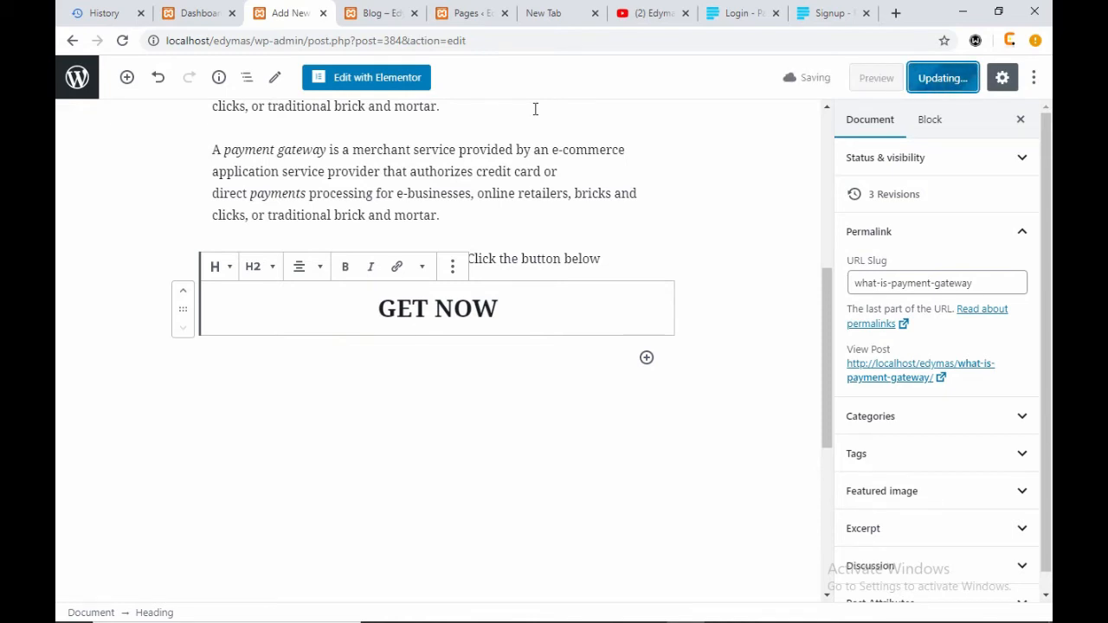
{"action": "left_click", "coordinate": [737, 19]}
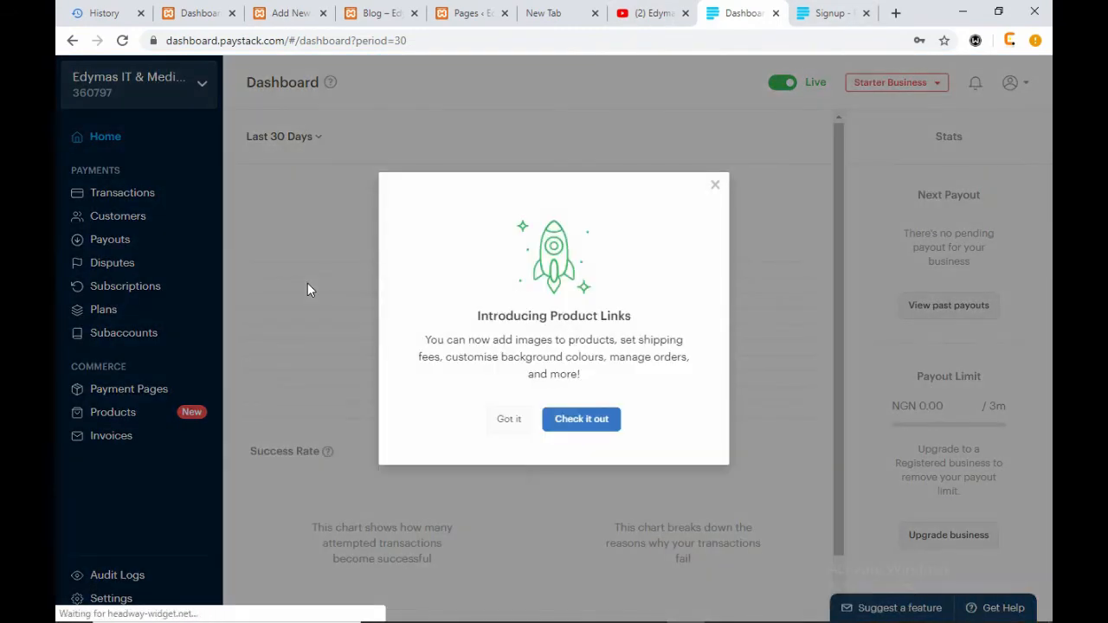
- Dismiss the Product Links announcement and look over the NGN 0.00 balance
{"action": "left_click", "coordinate": [719, 186]}
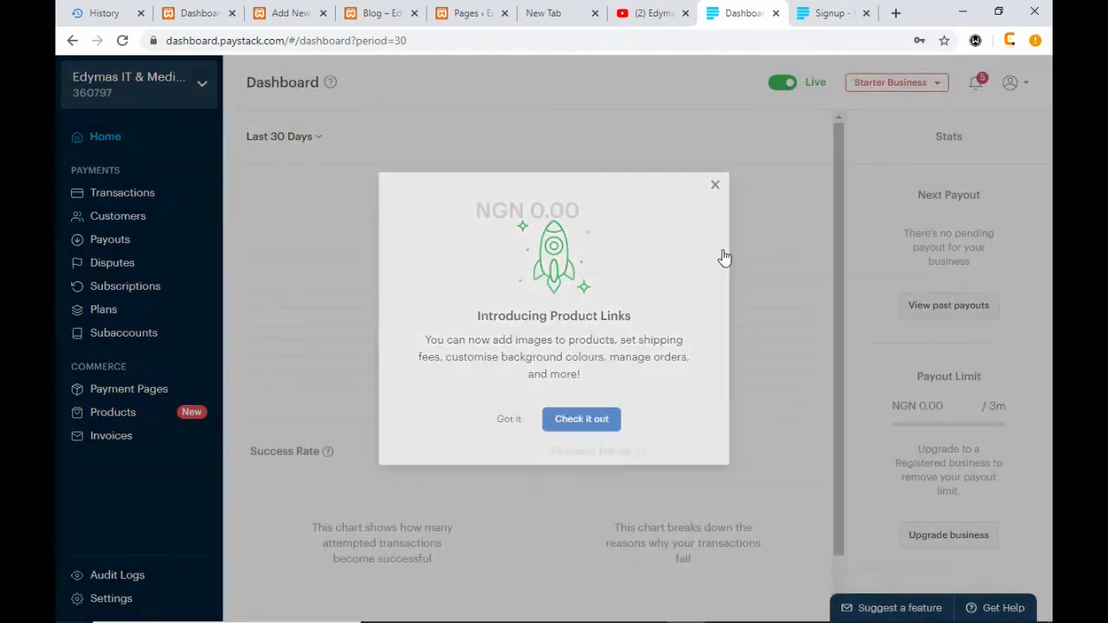
{"action": "left_click_drag", "start_coordinate": [589, 210], "coordinate": [475, 238]}
{"action": "left_click", "coordinate": [625, 210]}
{"action": "left_click_drag", "start_coordinate": [634, 210], "coordinate": [477, 212]}
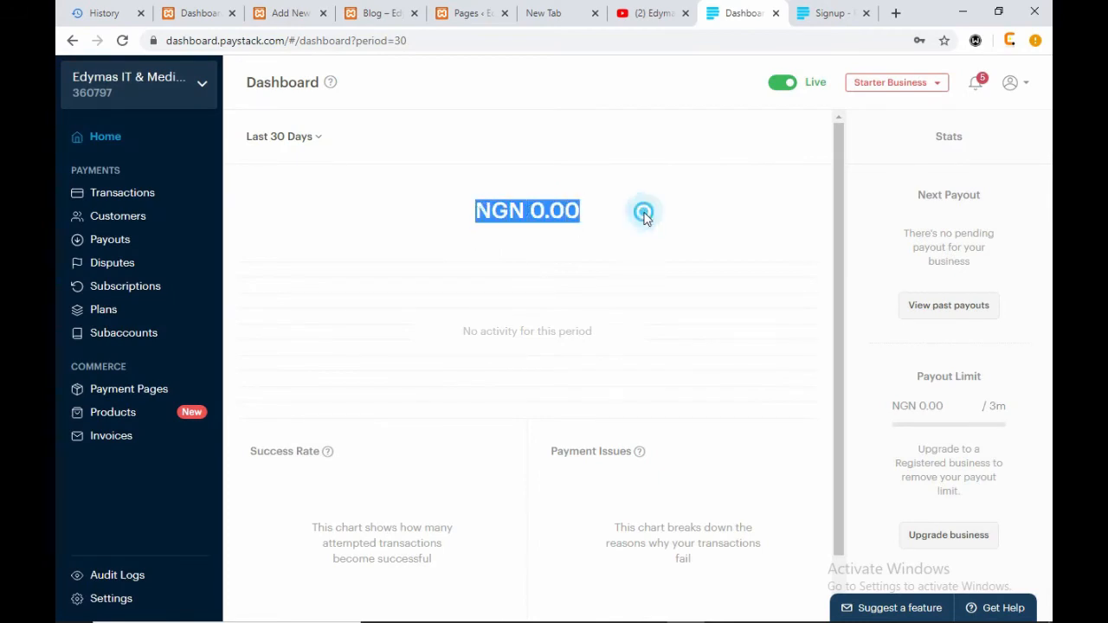
{"action": "left_click", "coordinate": [533, 241]}
{"action": "left_click_drag", "start_coordinate": [626, 212], "coordinate": [475, 215]}
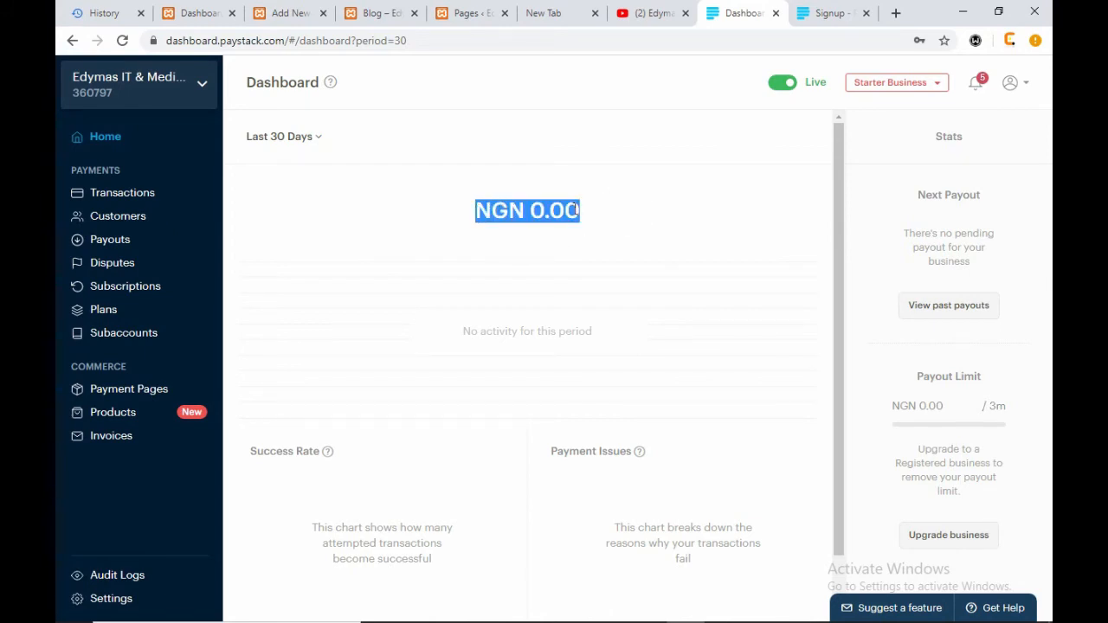
{"action": "left_click", "coordinate": [631, 206]}
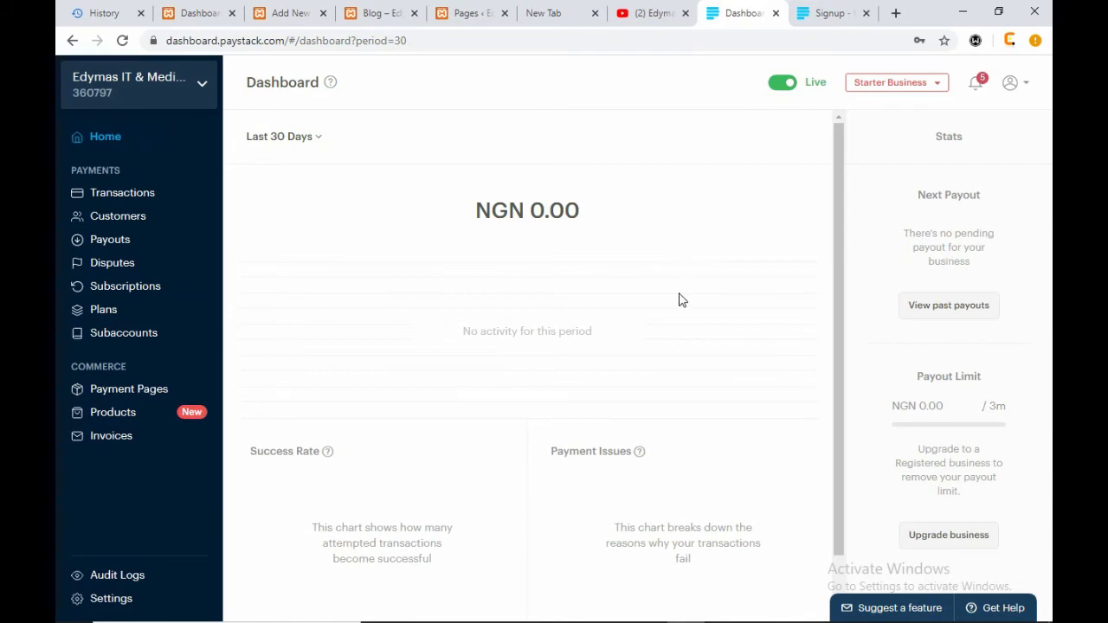
{"action": "scroll", "coordinate": [676, 315], "scroll_direction": "down", "scroll_amount": 1}
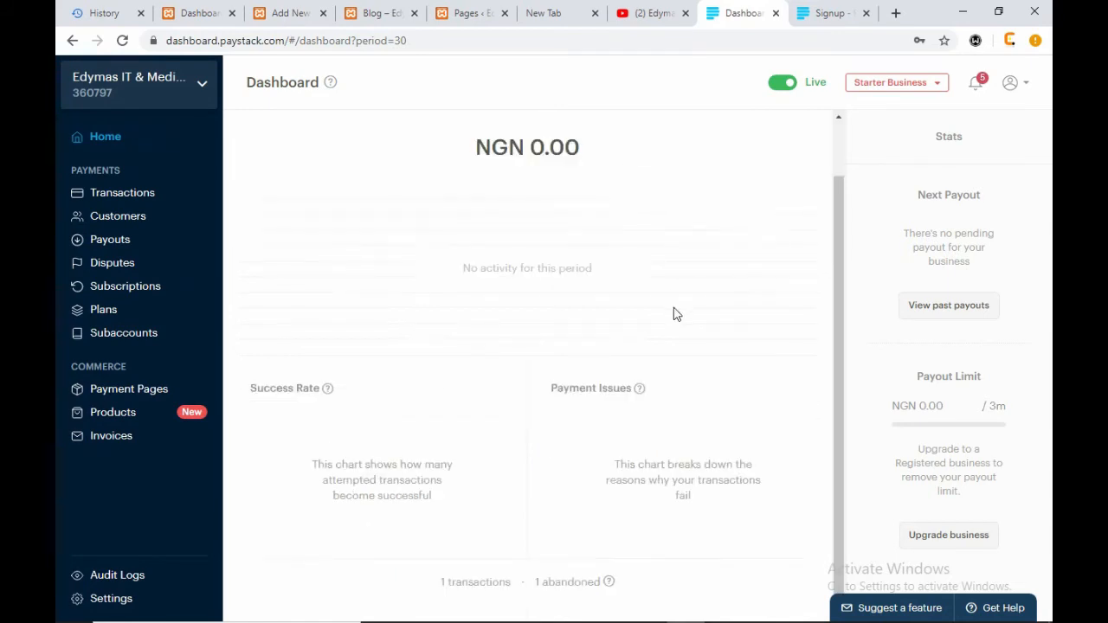
{"action": "scroll", "coordinate": [784, 199], "scroll_direction": "up", "scroll_amount": 1}
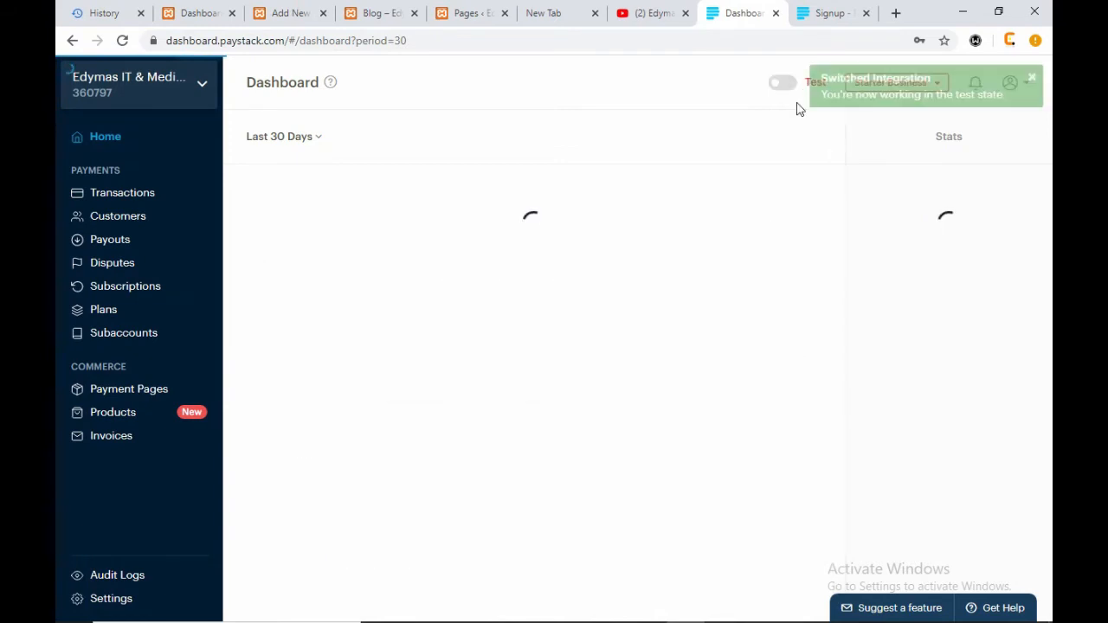
- Switch the account back to Live mode and go to Payment Pages
{"action": "left_click", "coordinate": [1032, 77]}
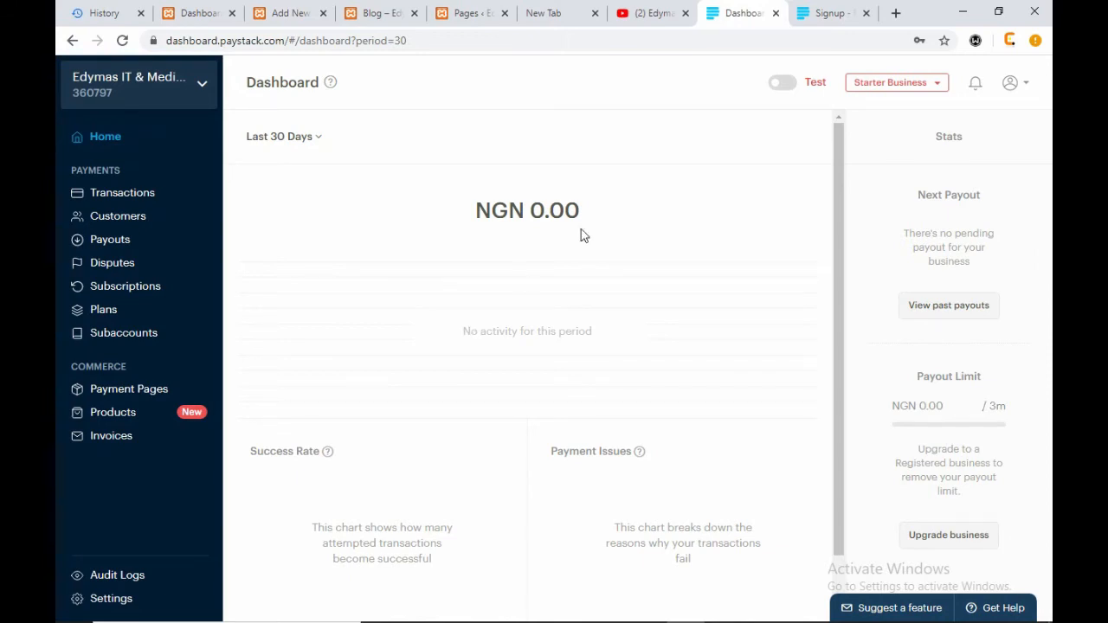
{"action": "left_click", "coordinate": [789, 83]}
{"action": "left_click", "coordinate": [122, 397]}
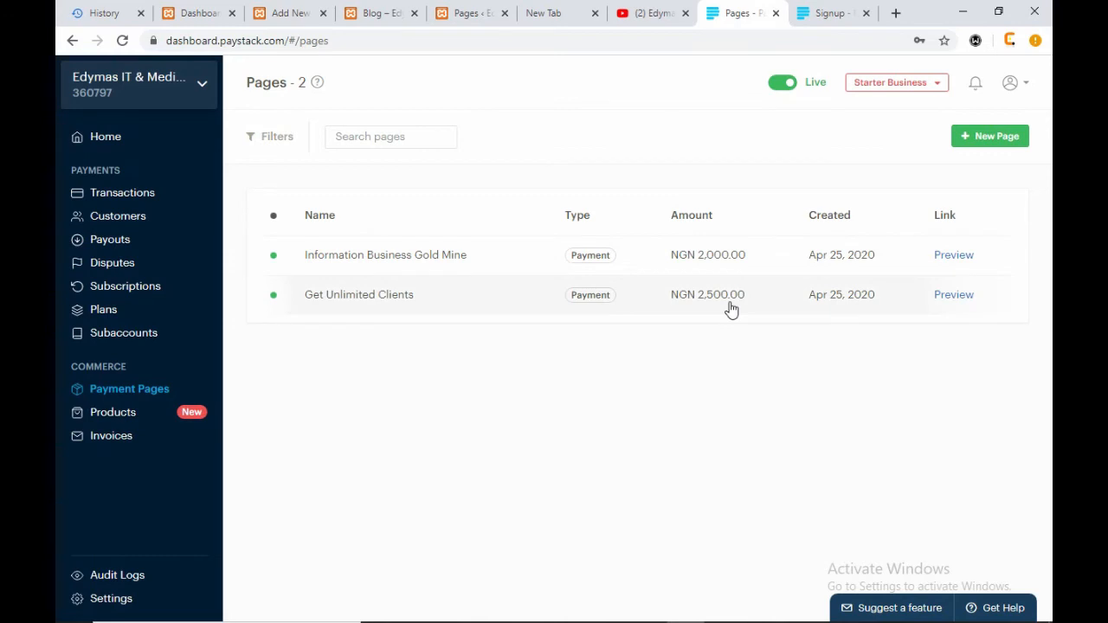
- Start a new payment page and choose the One-time Payment type
{"action": "left_click", "coordinate": [976, 137]}
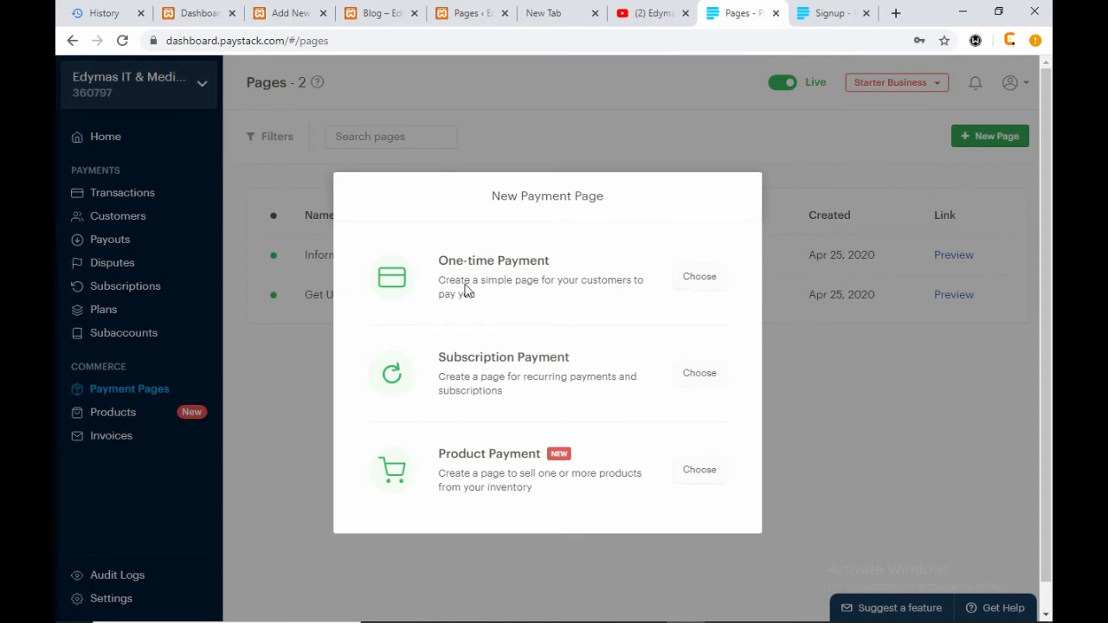
{"action": "left_click_drag", "start_coordinate": [436, 261], "coordinate": [548, 260]}
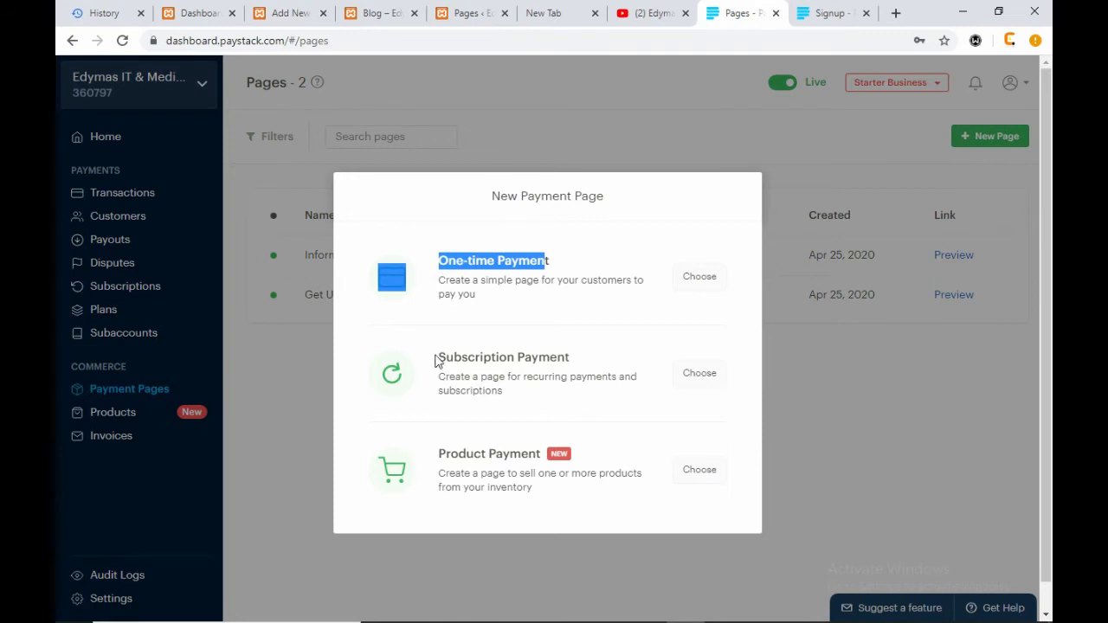
{"action": "left_click_drag", "start_coordinate": [437, 356], "coordinate": [572, 358]}
{"action": "left_click", "coordinate": [596, 356]}
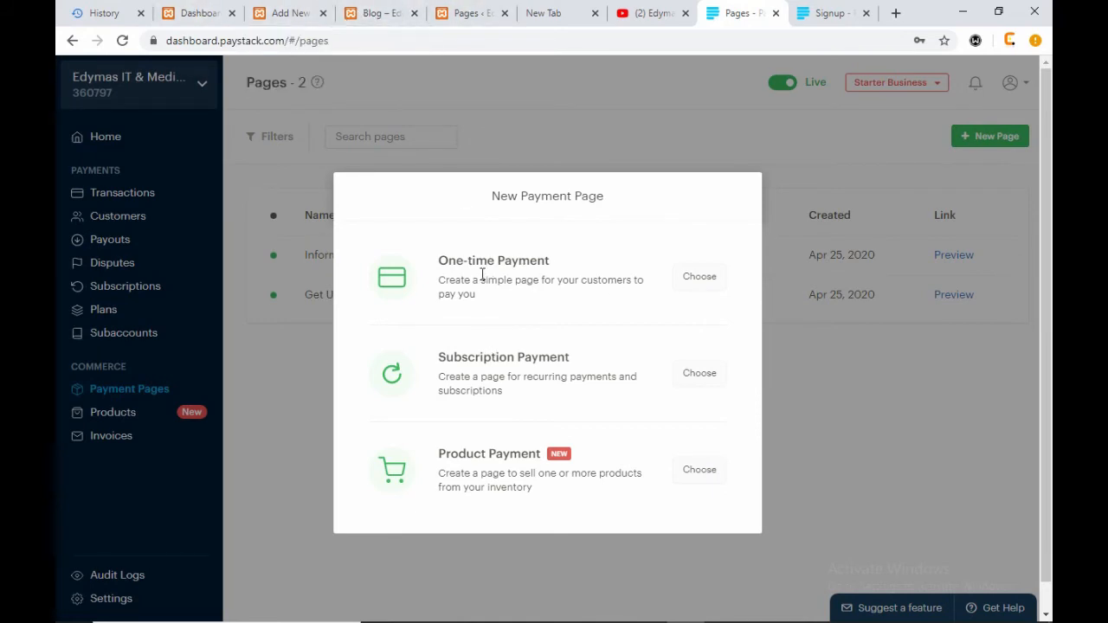
{"action": "left_click", "coordinate": [701, 277]}
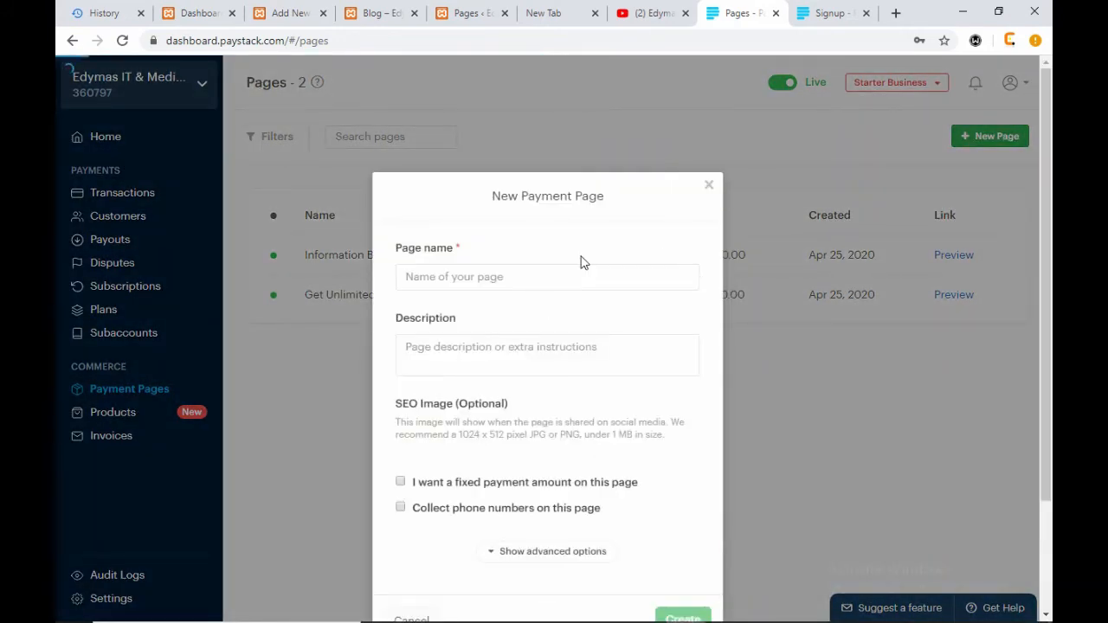
- Name the payment page 'Lenovo Laptop', checking the offer in the WordPress post
{"action": "left_click", "coordinate": [551, 277]}
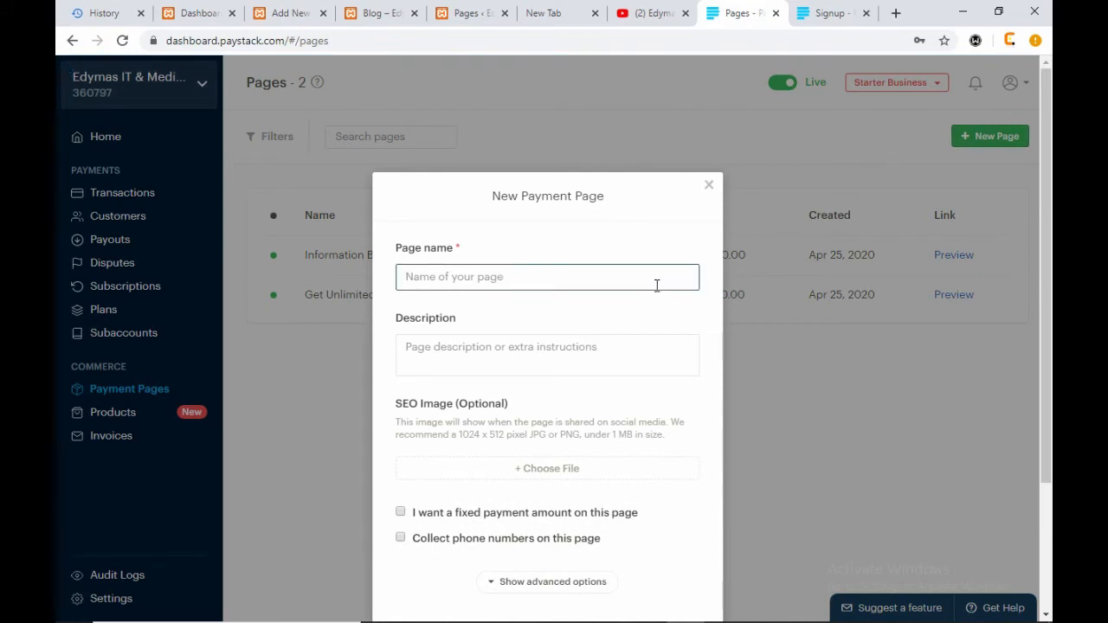
{"action": "left_click", "coordinate": [376, 10]}
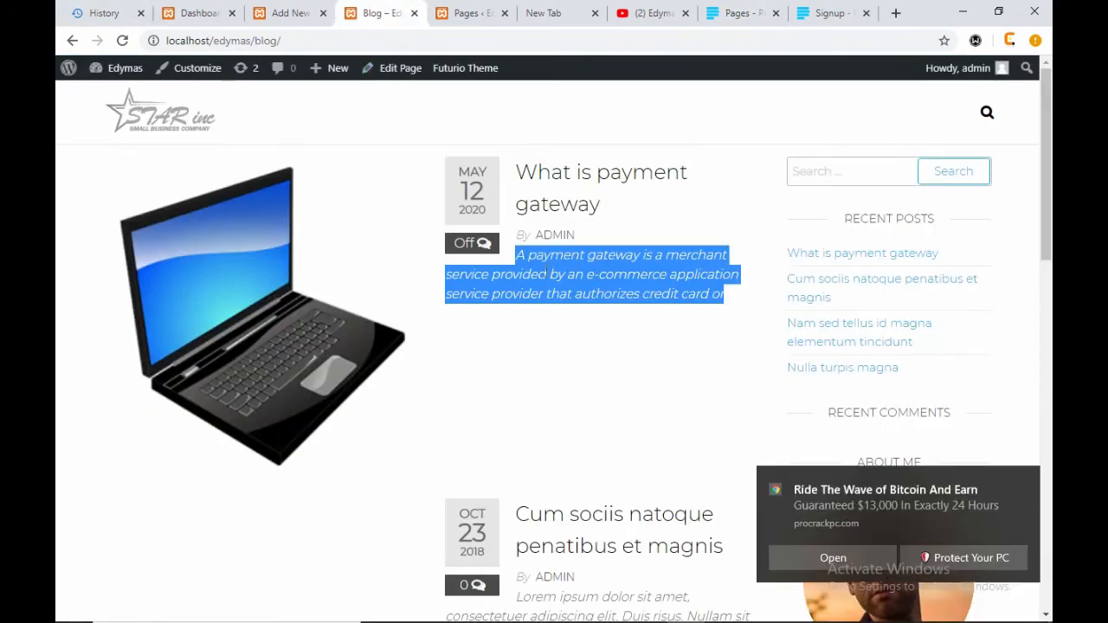
{"action": "left_click", "coordinate": [290, 13]}
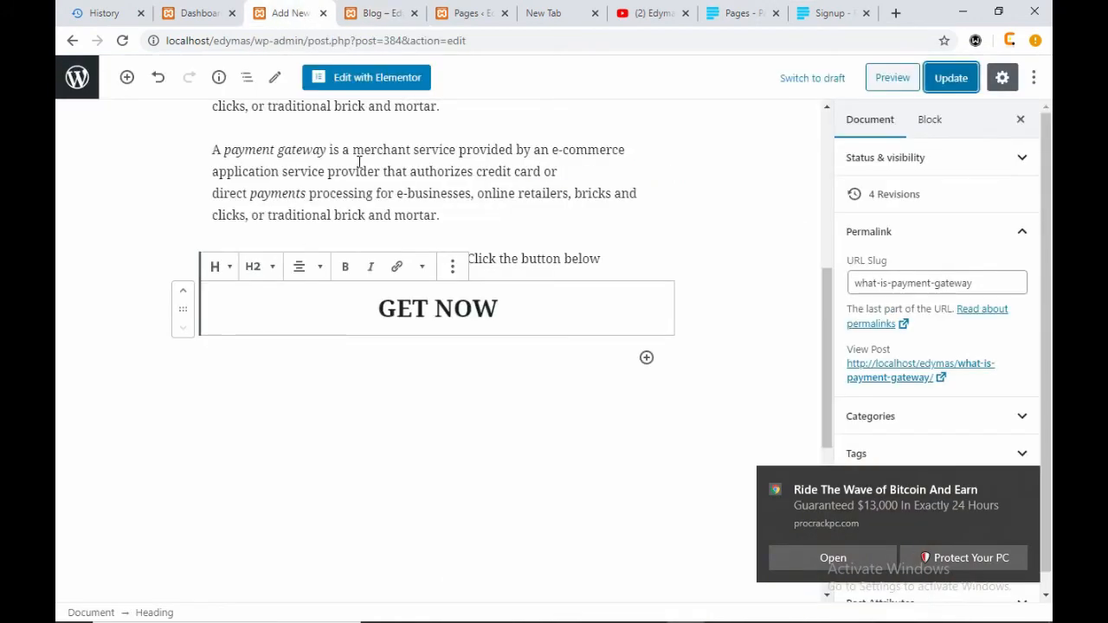
{"action": "left_click", "coordinate": [579, 260]}
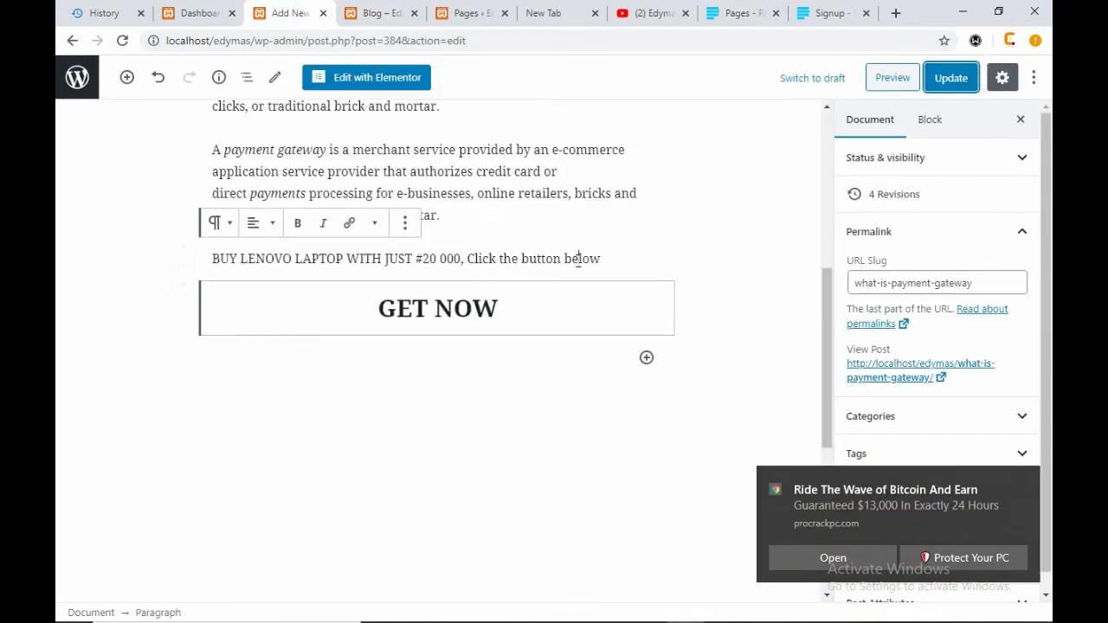
{"action": "left_click", "coordinate": [738, 13]}
{"action": "left_click", "coordinate": [534, 270]}
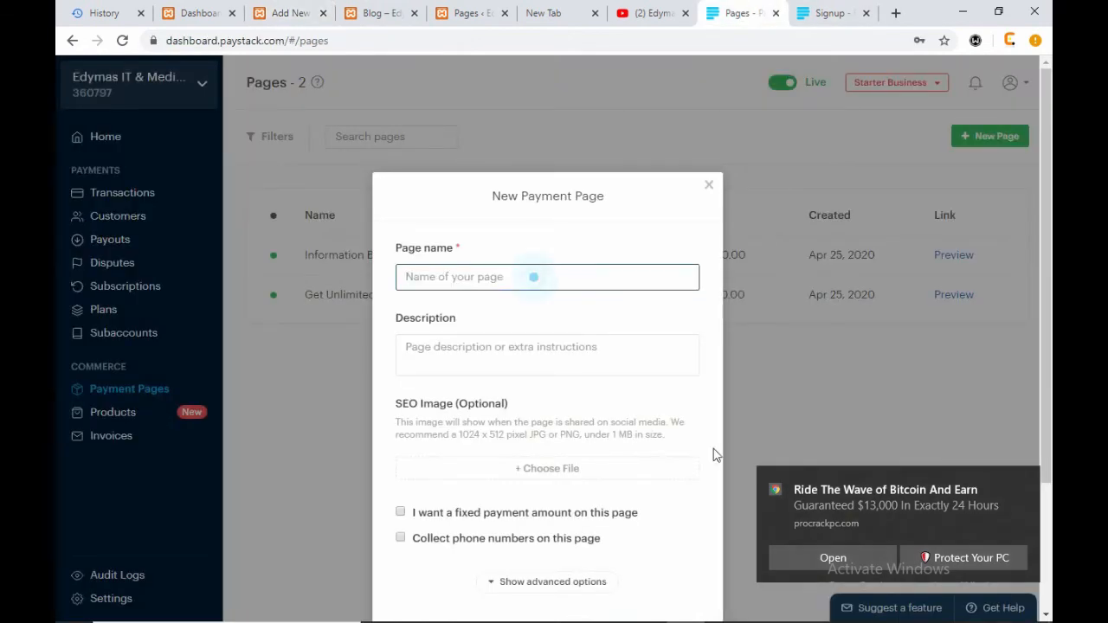
{"action": "type", "text": "Leno"}
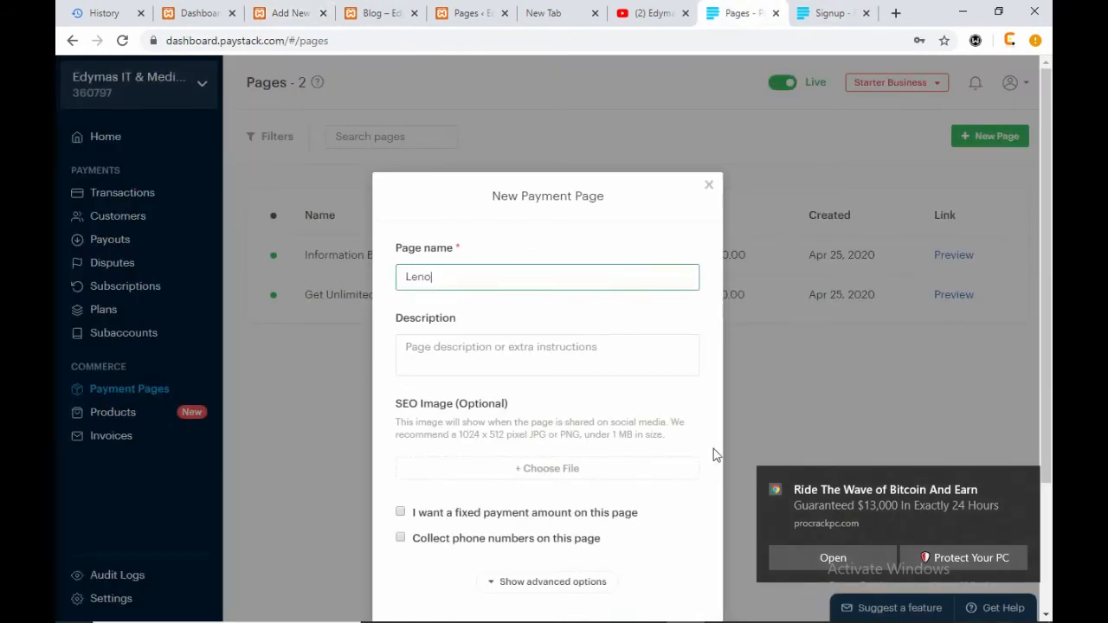
{"action": "type", "text": "vo Laptop"}
- Enter the description 'Get a Lenovo 30 C laptop with 6 hours backup and 500HD'
{"action": "left_click", "coordinate": [551, 351]}
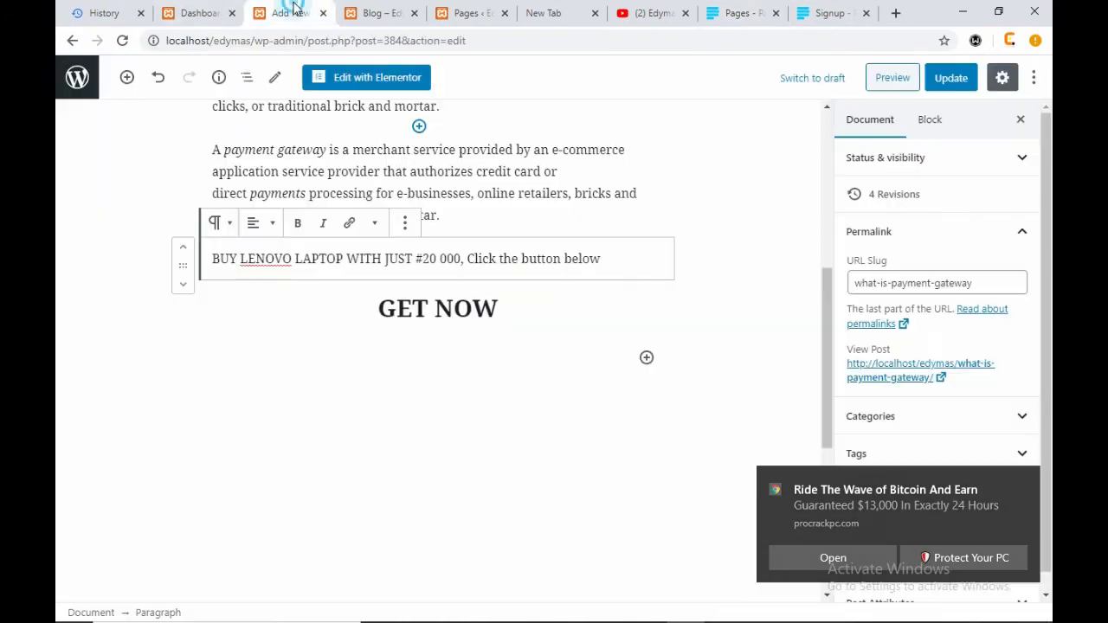
{"action": "left_click", "coordinate": [291, 13]}
{"action": "scroll", "coordinate": [436, 206], "scroll_direction": "up", "scroll_amount": 2}
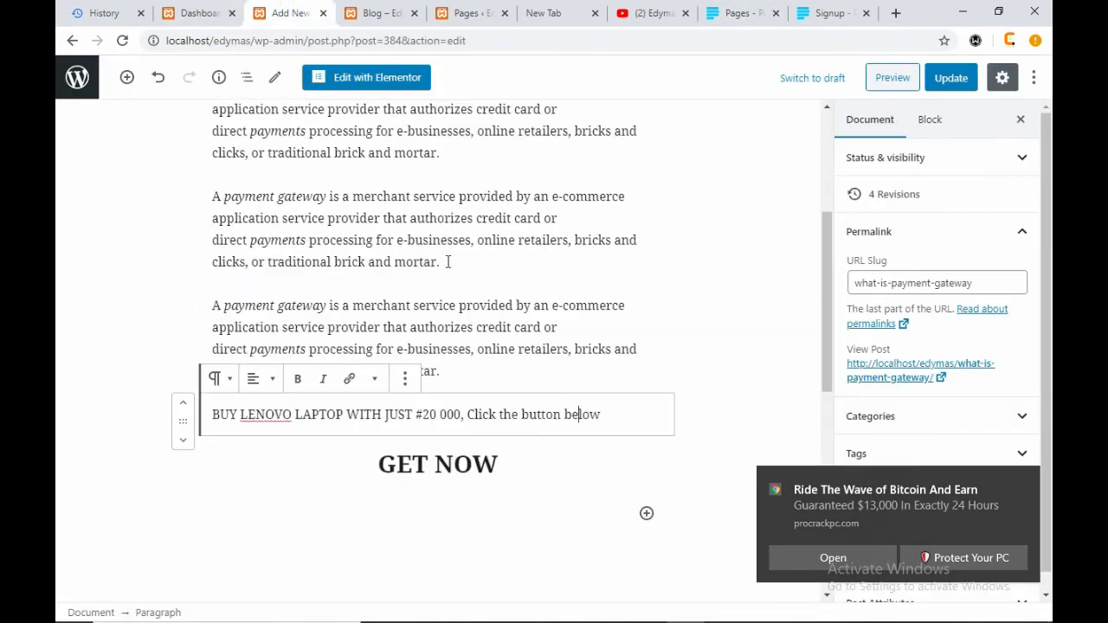
{"action": "left_click_drag", "start_coordinate": [448, 262], "coordinate": [210, 197]}
{"action": "right_click", "coordinate": [271, 213]}
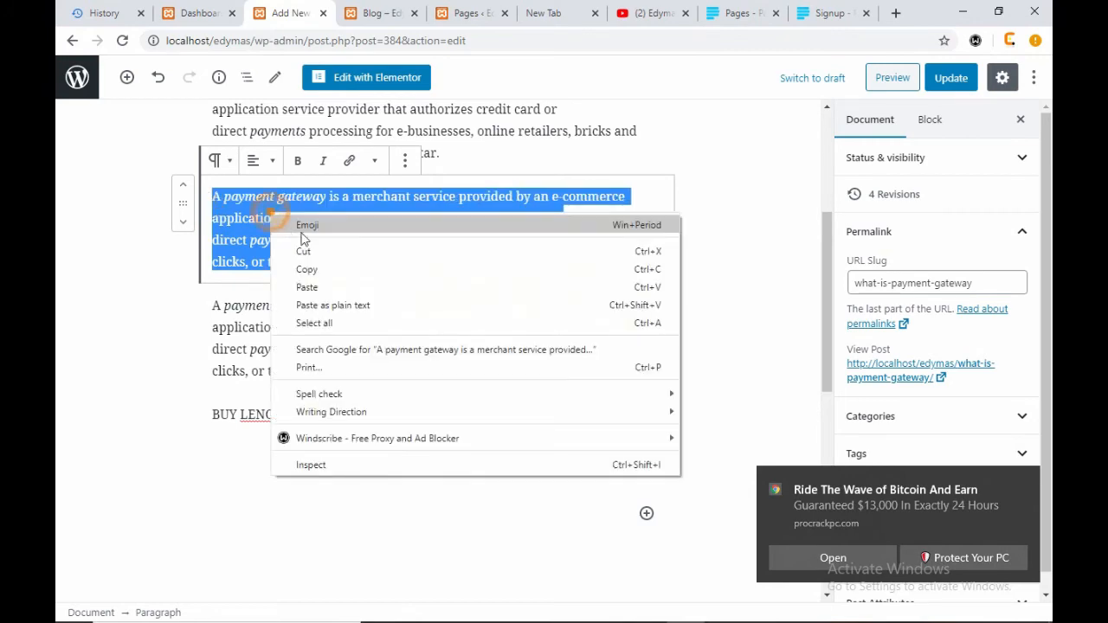
{"action": "left_click", "coordinate": [751, 14]}
{"action": "left_click", "coordinate": [752, 15]}
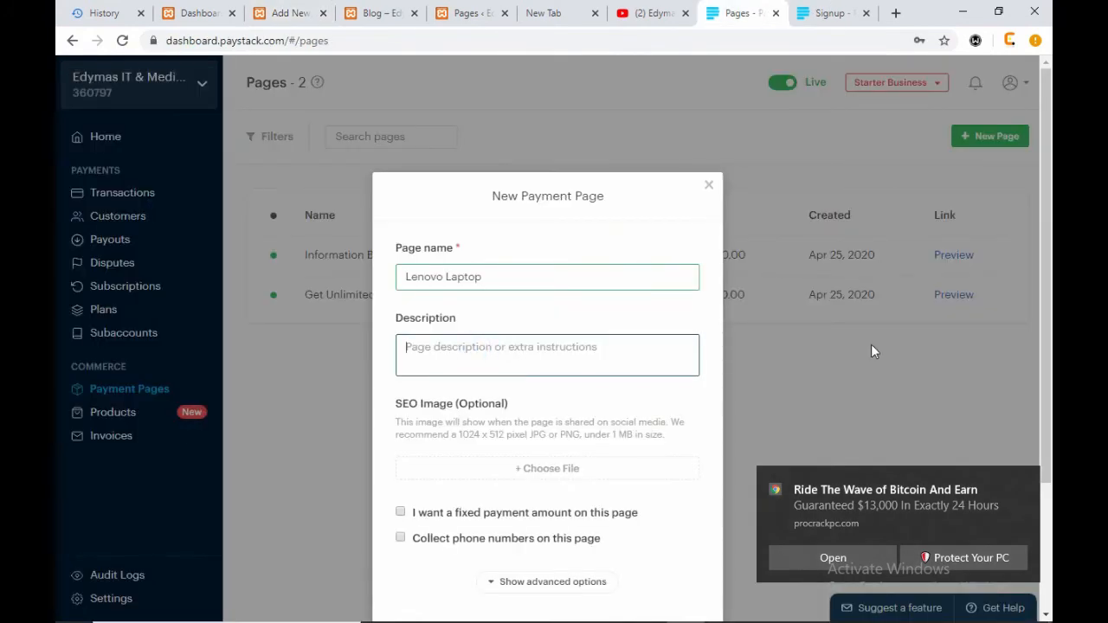
{"action": "type", "text": "Get a"}
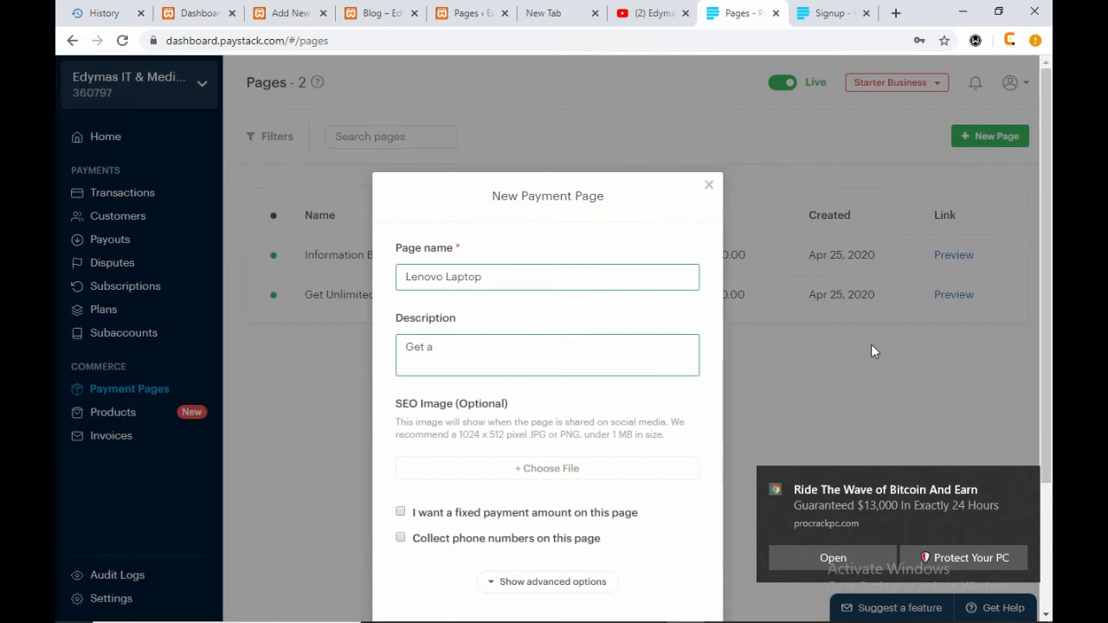
{"action": "type", "text": " Lenovo 30 C laptop"}
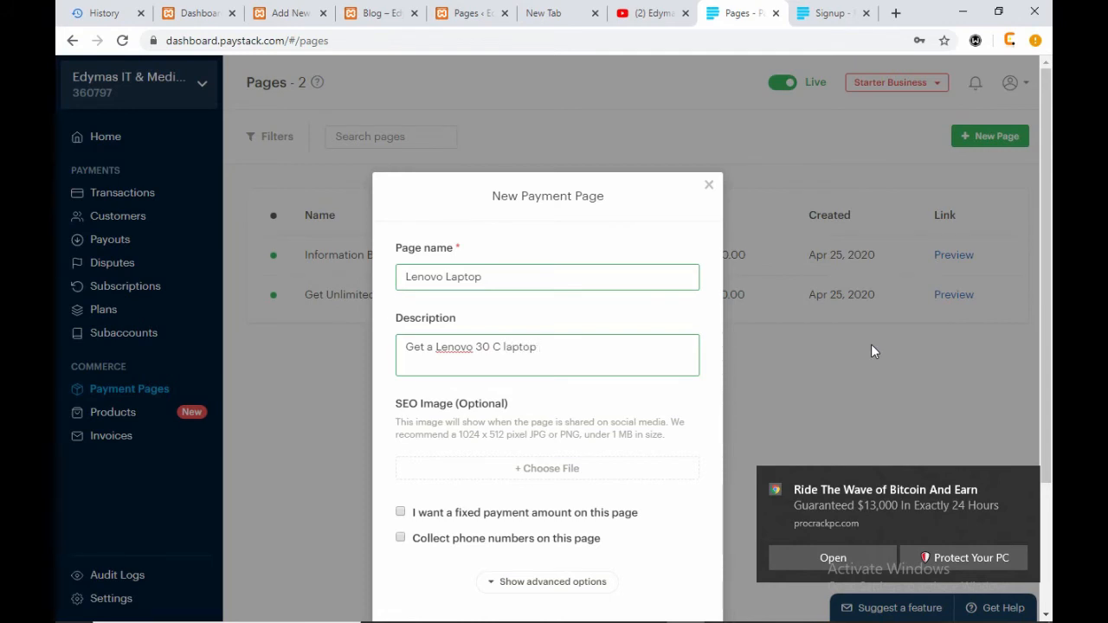
{"action": "type", "text": "ith 6 hours backup and"}
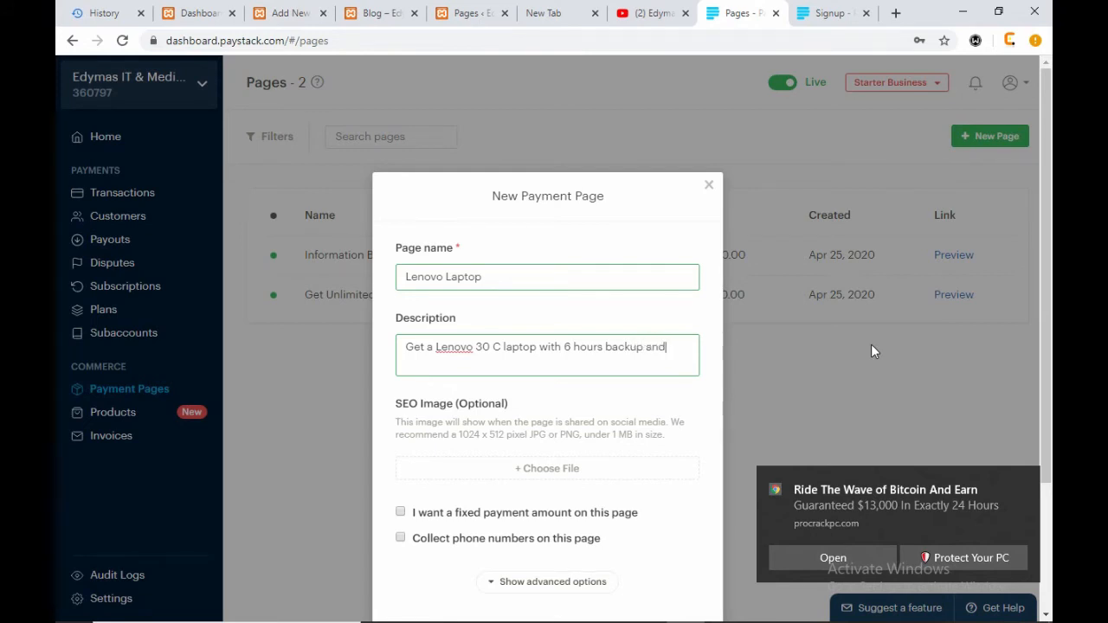
{"action": "type", "text": "00HD"}
{"action": "scroll", "coordinate": [597, 338], "scroll_direction": "down", "scroll_amount": 2}
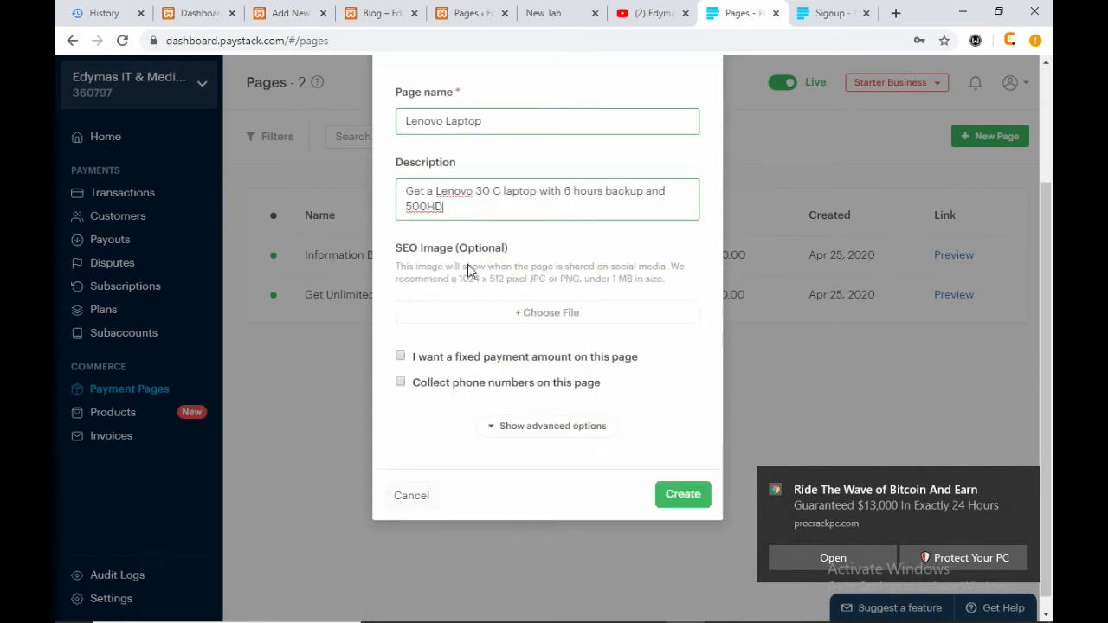
- Skip the SEO image, set a fixed amount of 10000, and collect phone numbers
{"action": "left_click", "coordinate": [559, 324]}
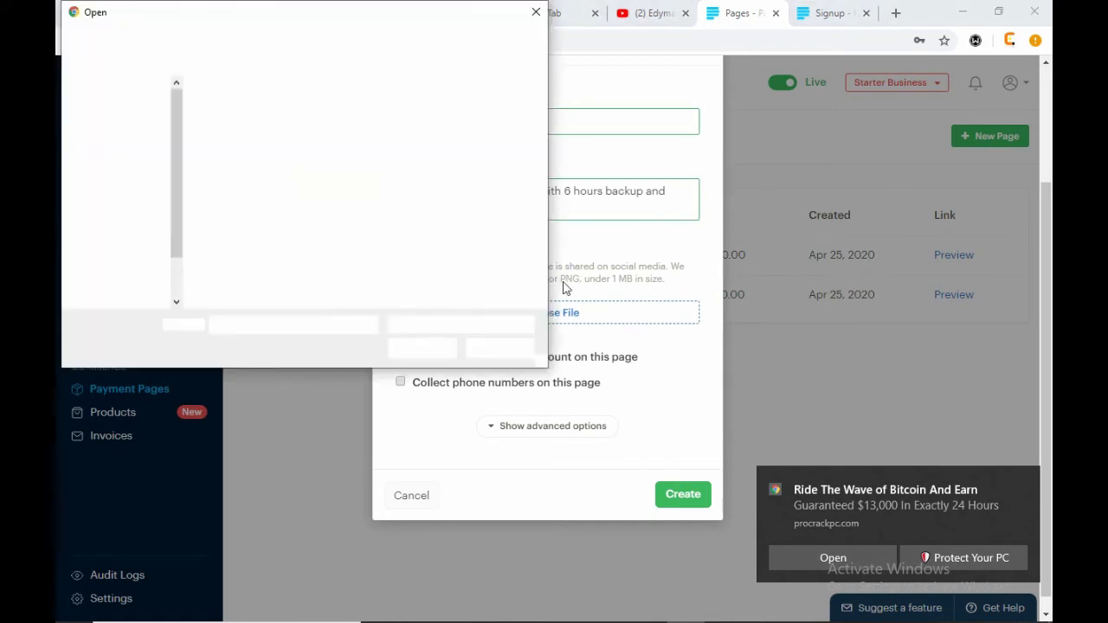
{"action": "left_click", "coordinate": [536, 13]}
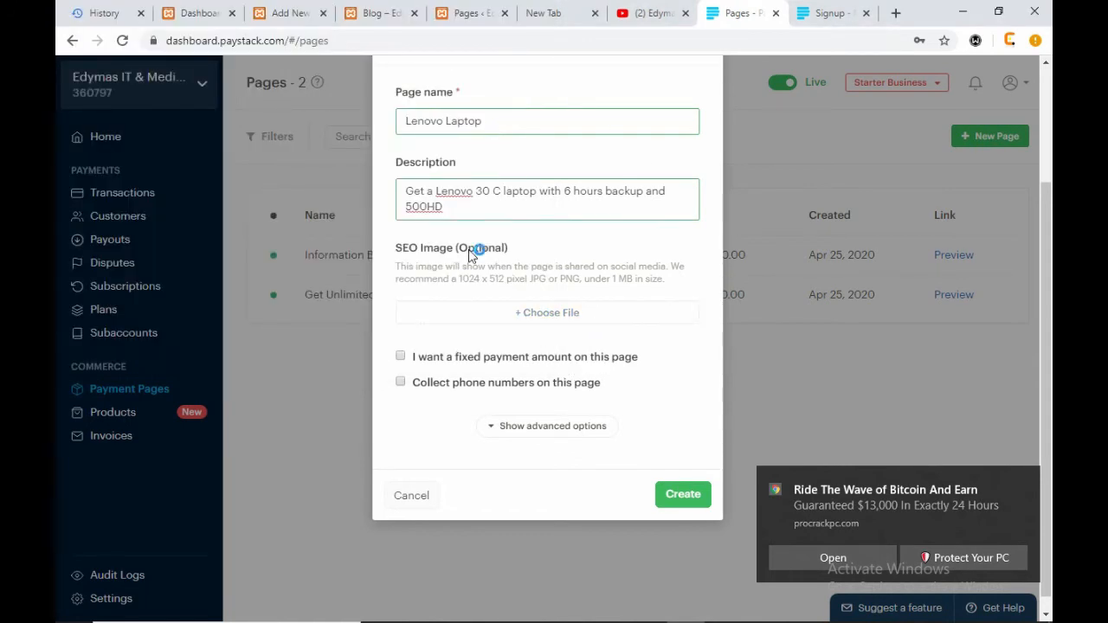
{"action": "left_click", "coordinate": [401, 359]}
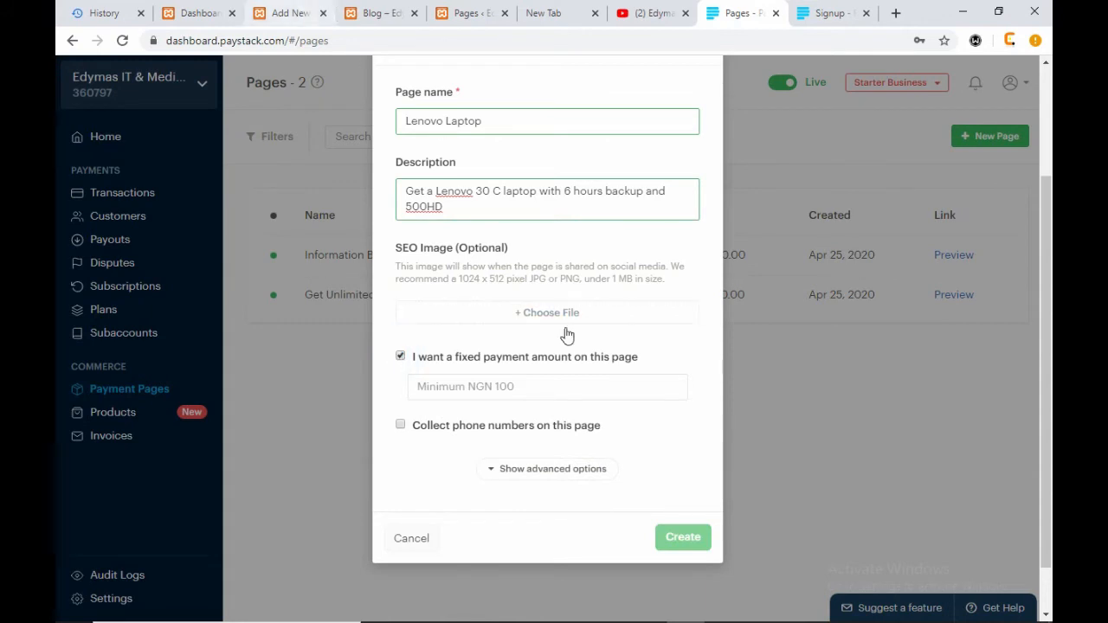
{"action": "left_click", "coordinate": [503, 386]}
{"action": "type", "text": "100000"}
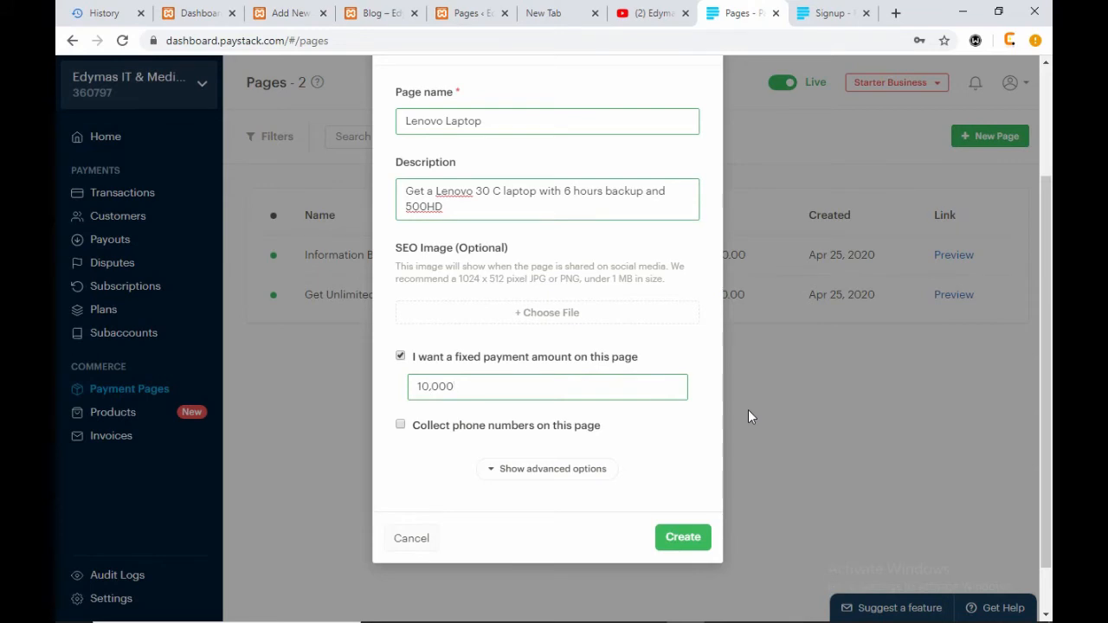
{"action": "left_click", "coordinate": [401, 426]}
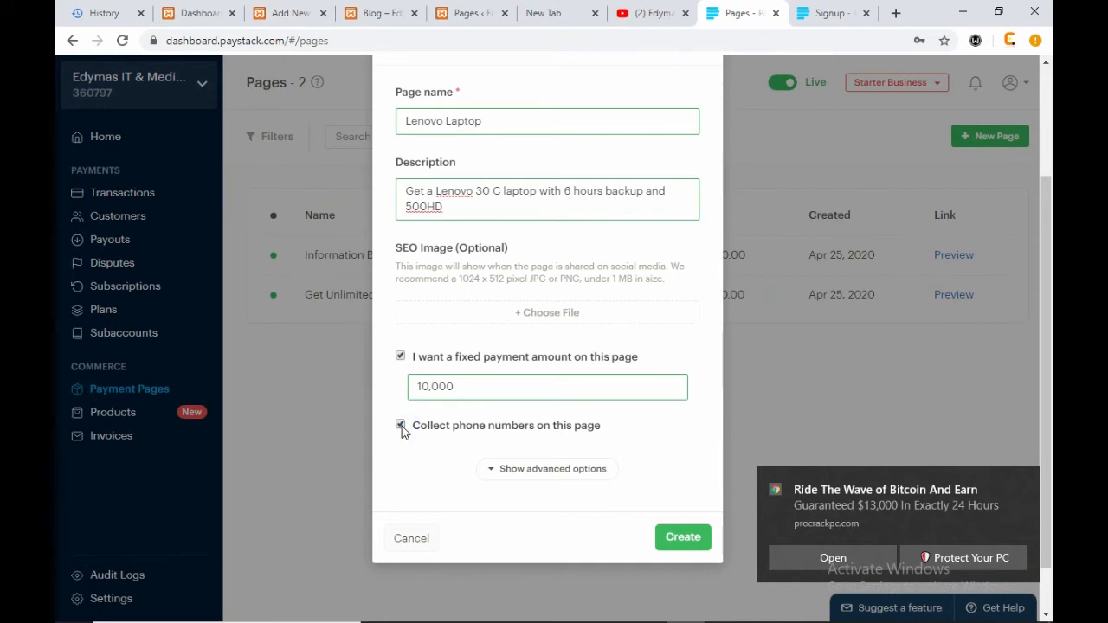
- Under advanced options, set the custom link to paystack.com/pay/lenovo_laptop
{"action": "left_click", "coordinate": [560, 470]}
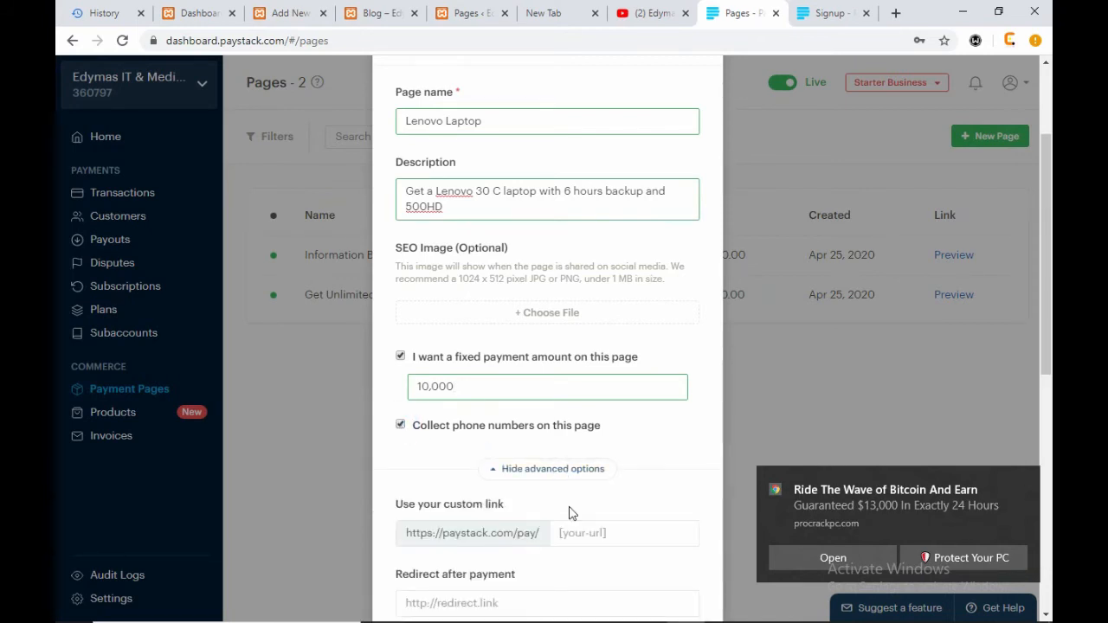
{"action": "scroll", "coordinate": [571, 509], "scroll_direction": "down", "scroll_amount": 2}
{"action": "scroll", "coordinate": [571, 509], "scroll_direction": "down", "scroll_amount": 2}
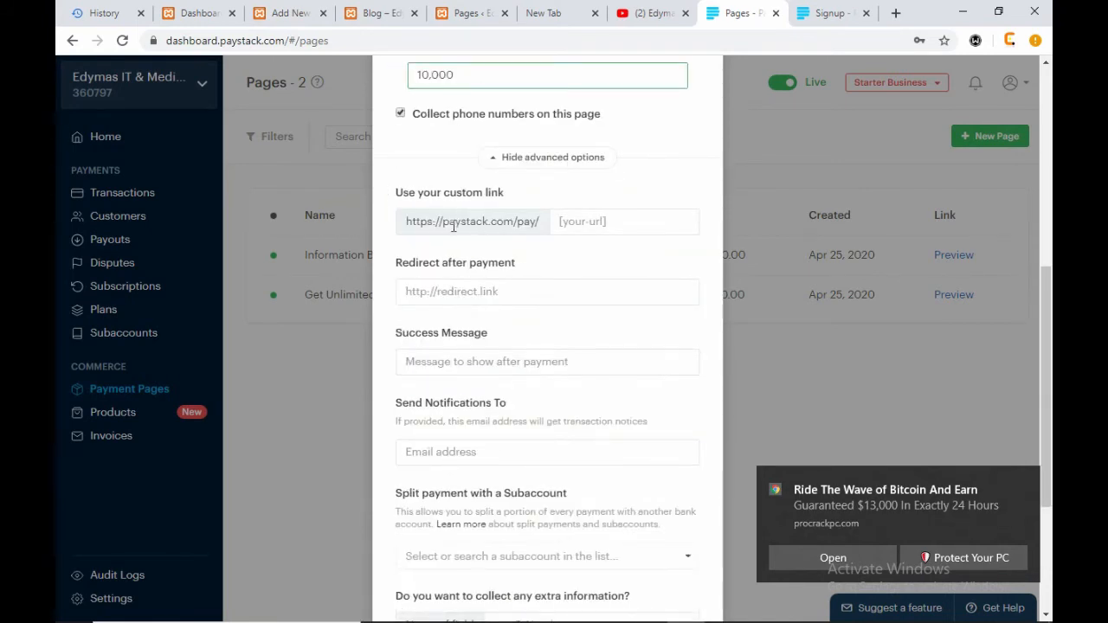
{"action": "left_click_drag", "start_coordinate": [404, 222], "coordinate": [539, 223]}
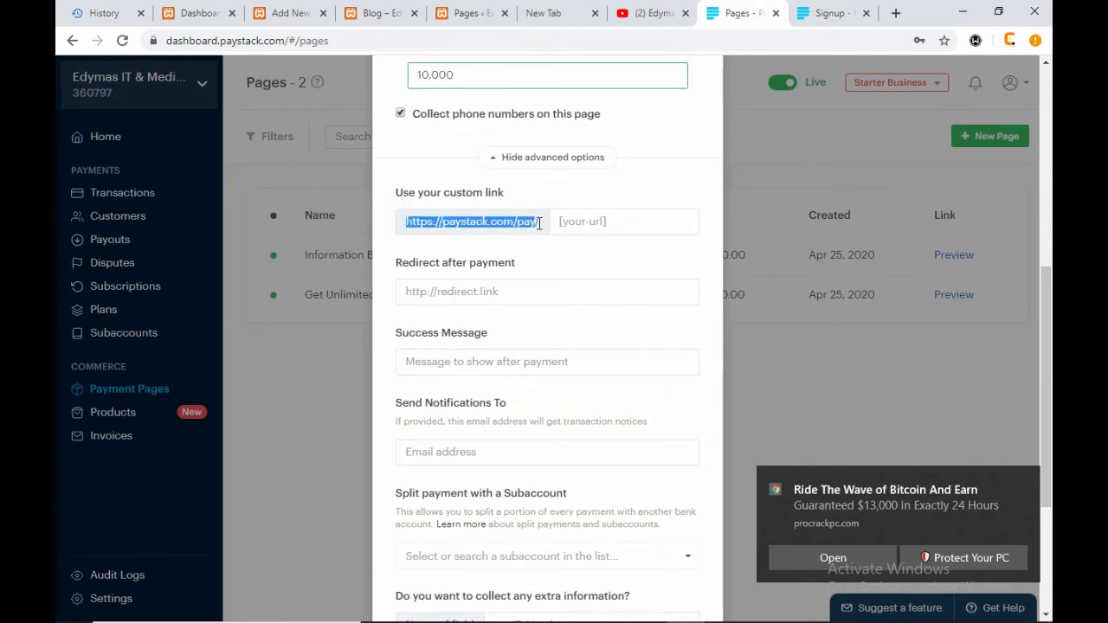
{"action": "left_click", "coordinate": [540, 222]}
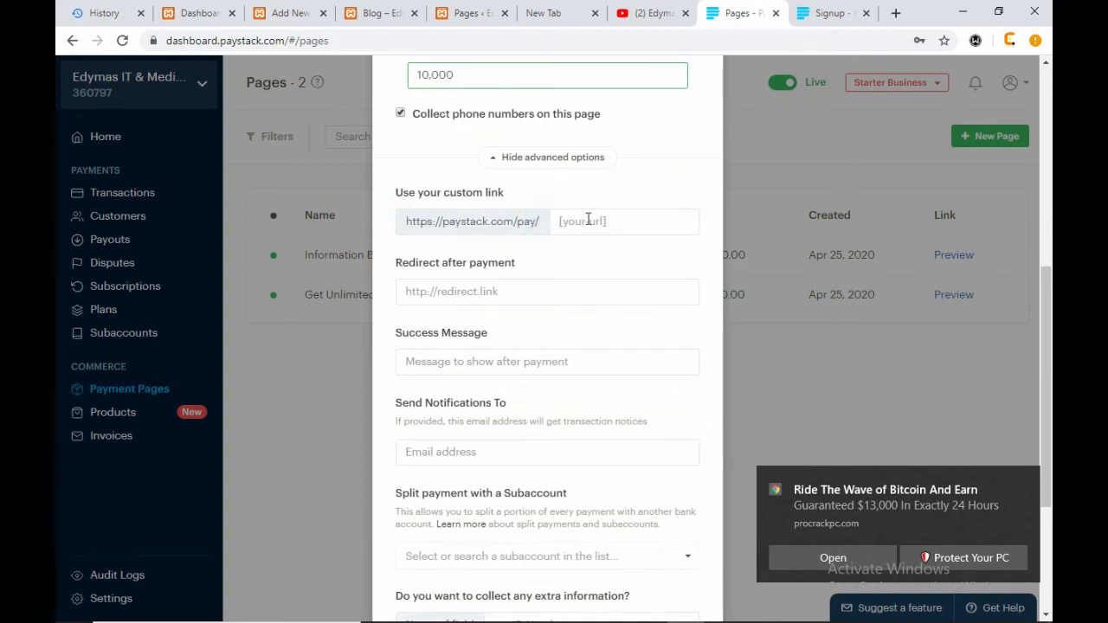
{"action": "left_click", "coordinate": [587, 220]}
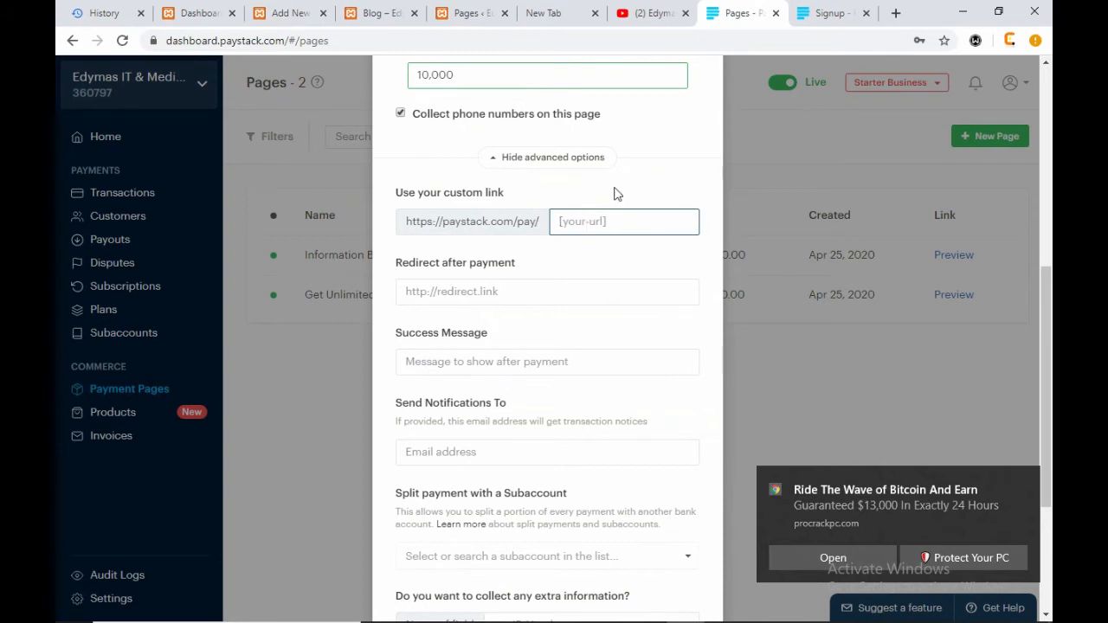
{"action": "type", "text": "lenovo"}
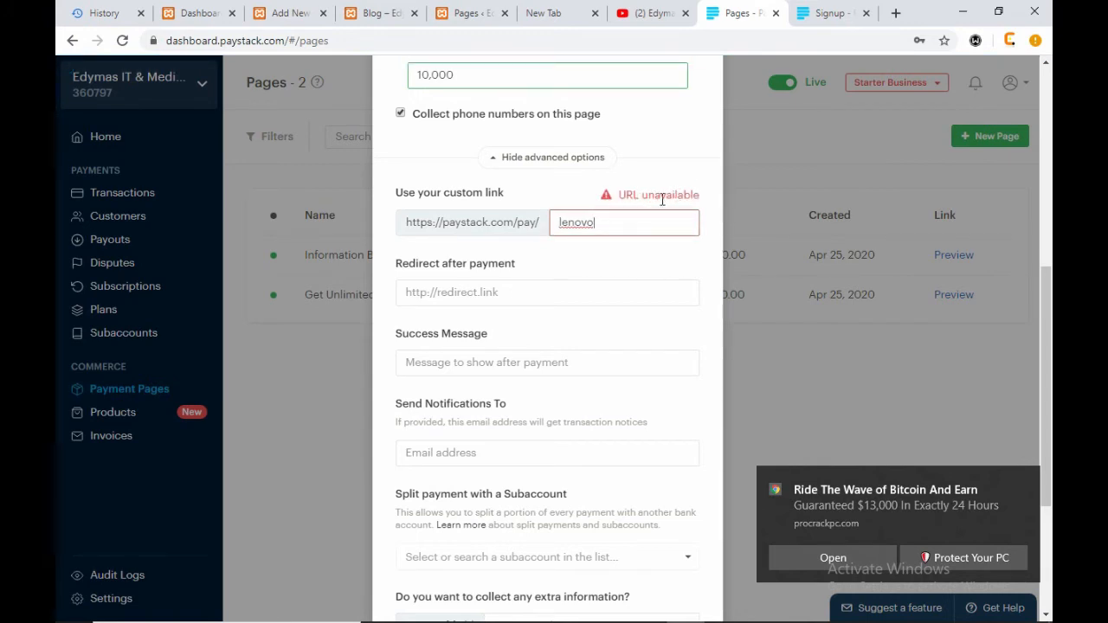
{"action": "type", "text": "_laptop"}
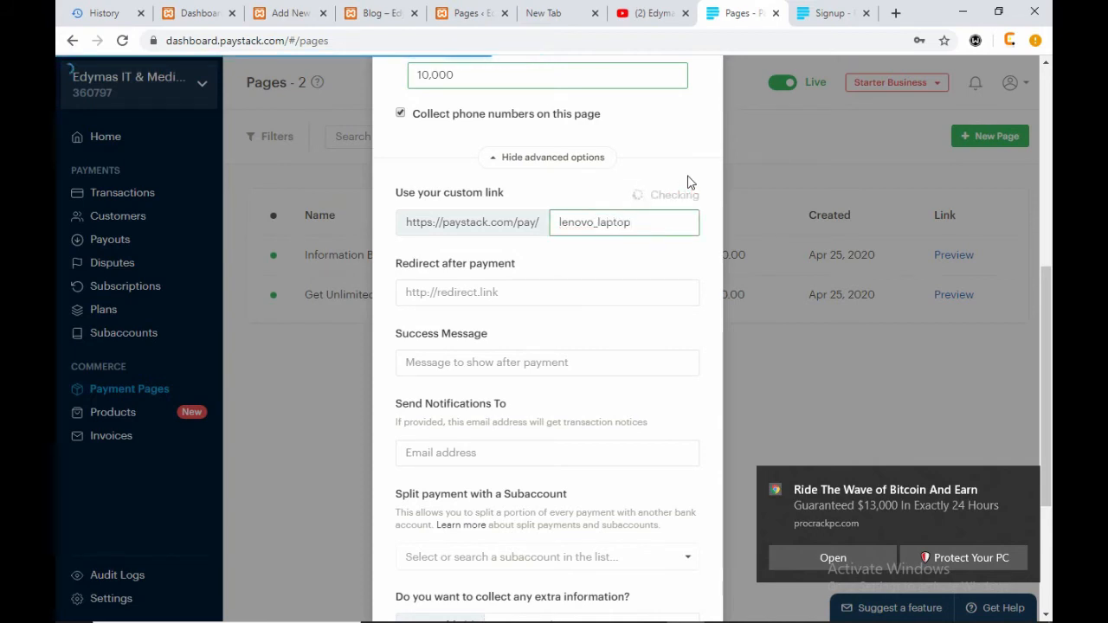
{"action": "left_click", "coordinate": [500, 363]}
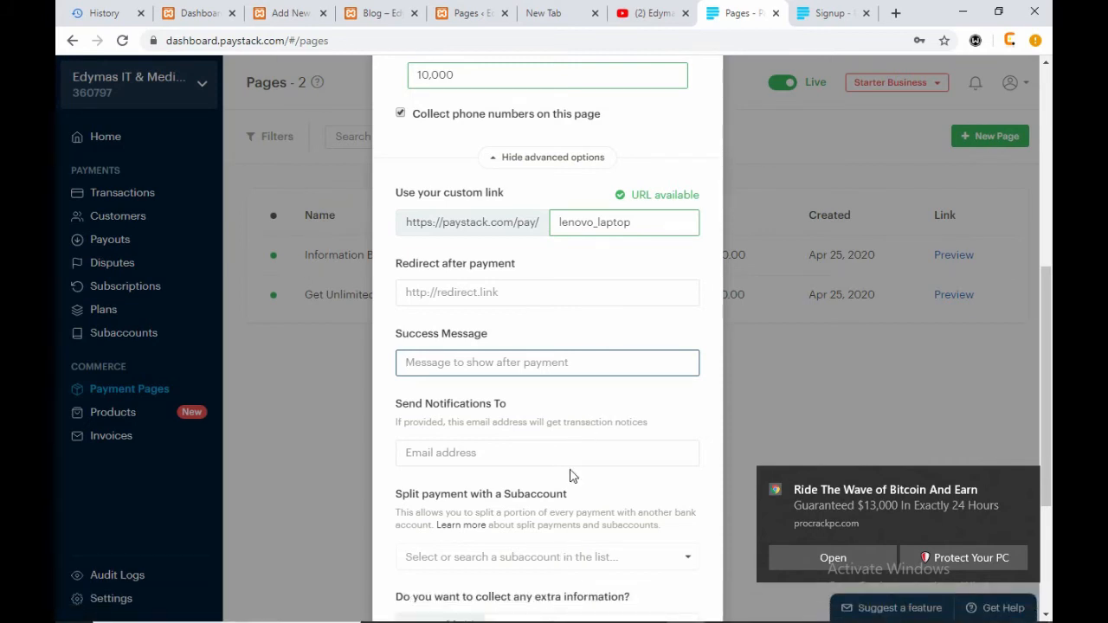
- Write a success message thanking buyers, promising delivery soonest, and asking them to mail their address
{"action": "type", "text": "Thank"}
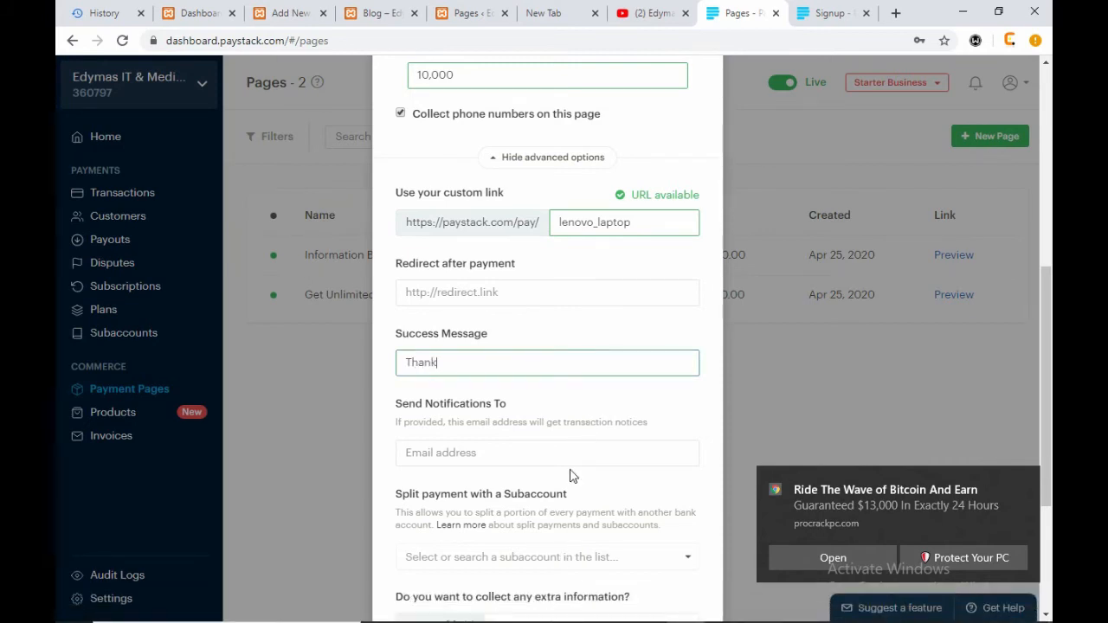
{"action": "type", "text": " you for getting"}
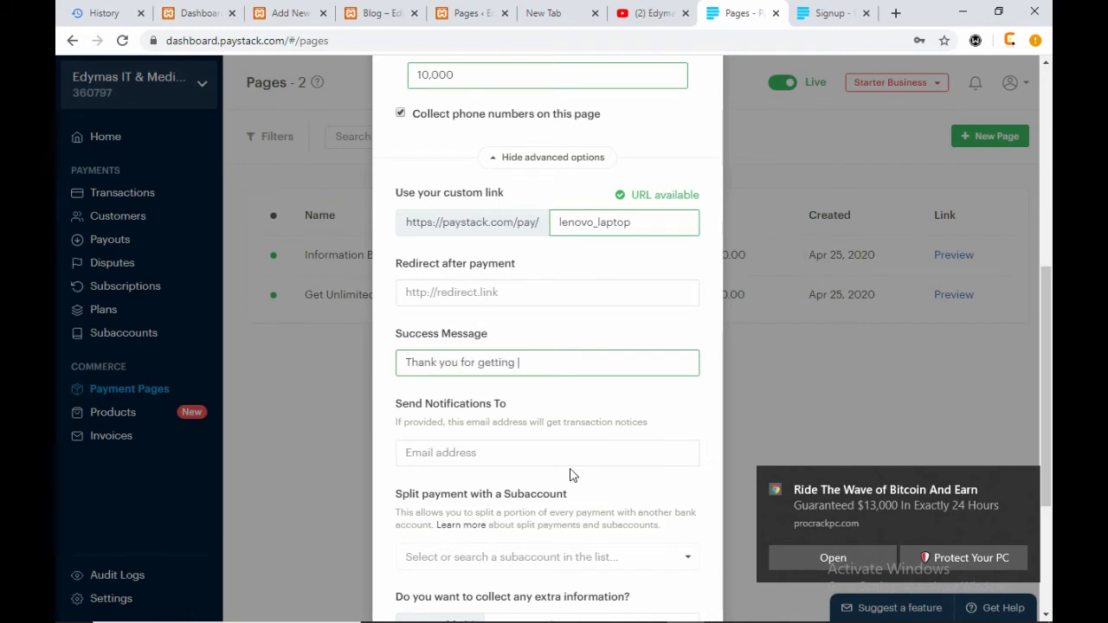
{"action": "type", "text": " our product. The prod"}
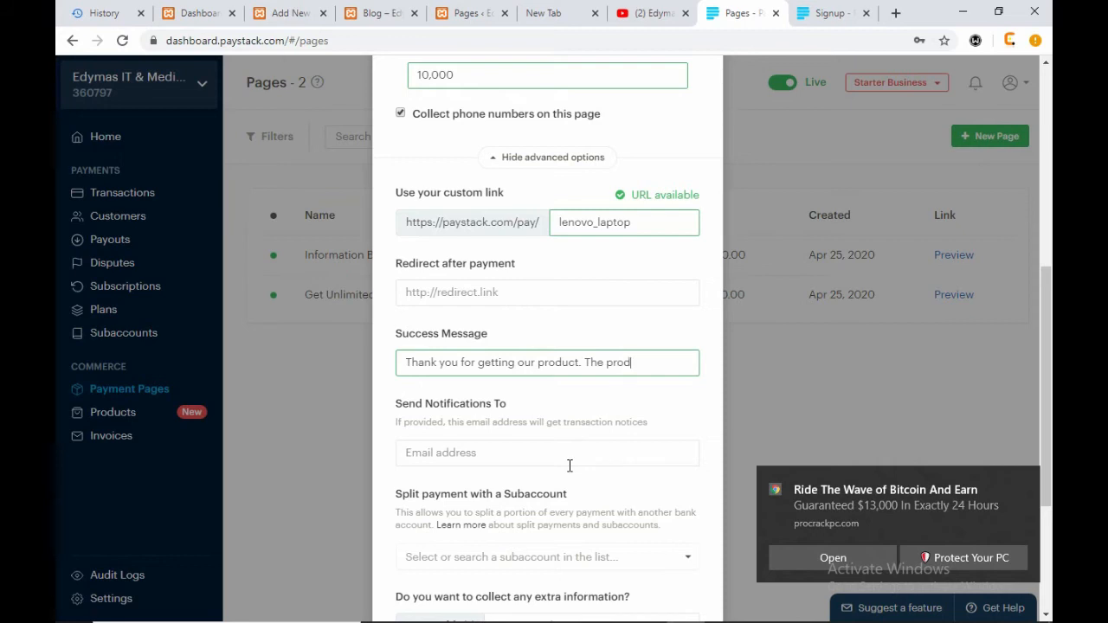
{"action": "type", "text": "uct will be deliver"}
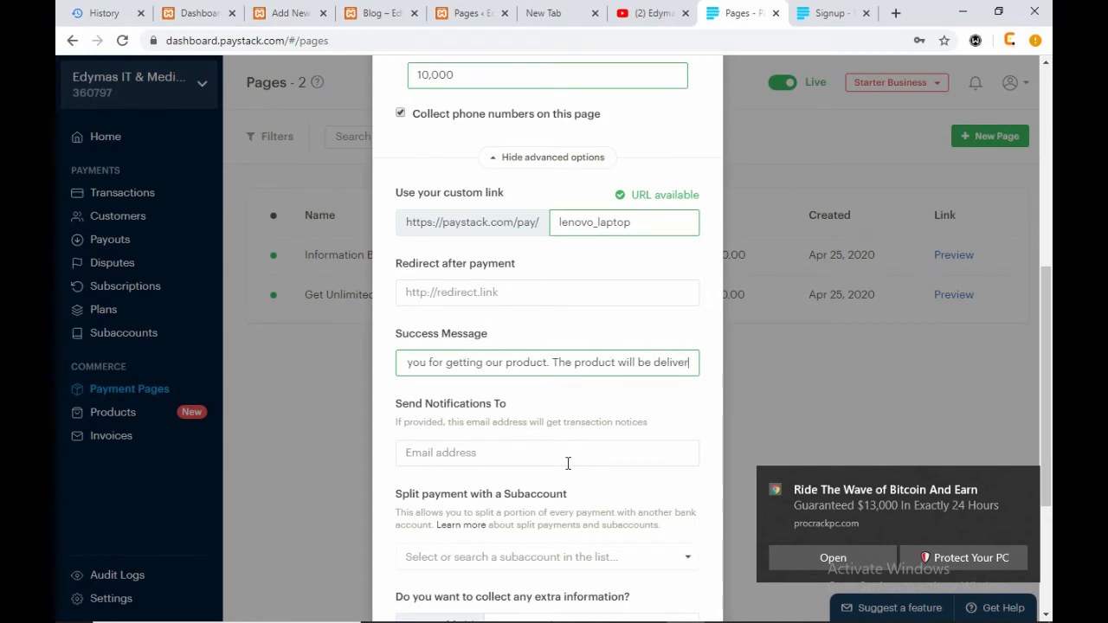
{"action": "type", "text": "ed to yo"}
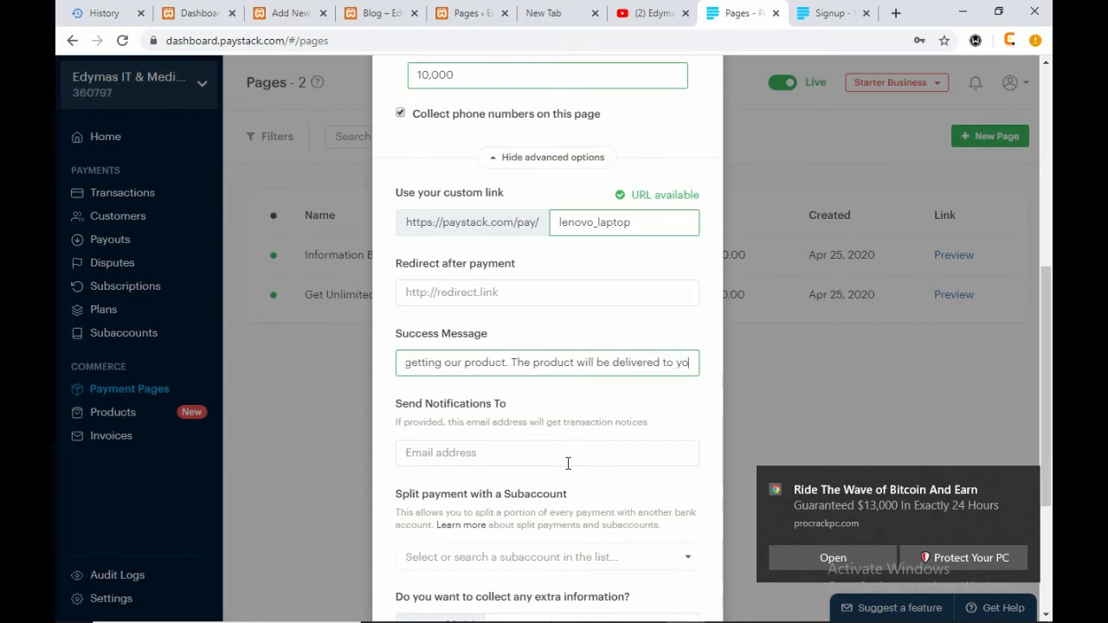
{"action": "type", "text": "u soo"}
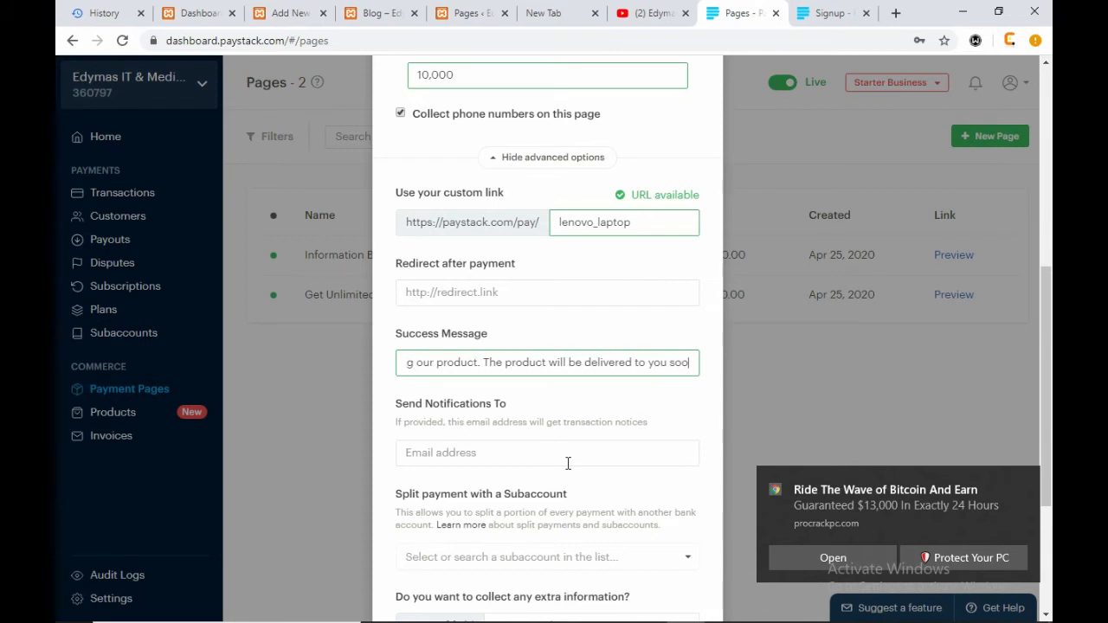
{"action": "type", "text": "nest. "}
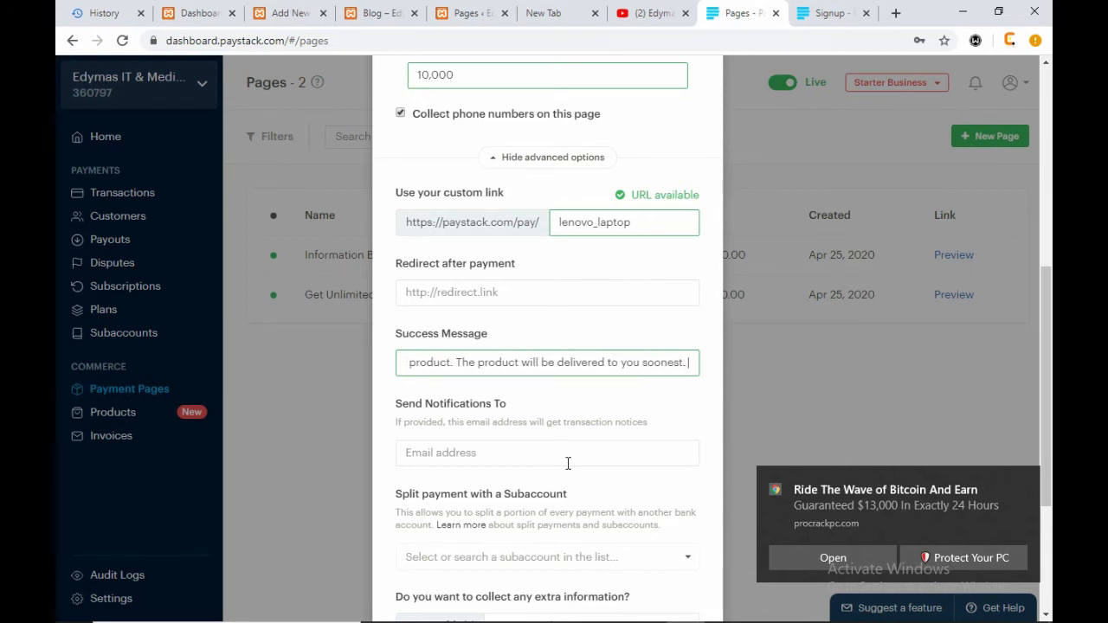
{"action": "type", "text": "Kin"}
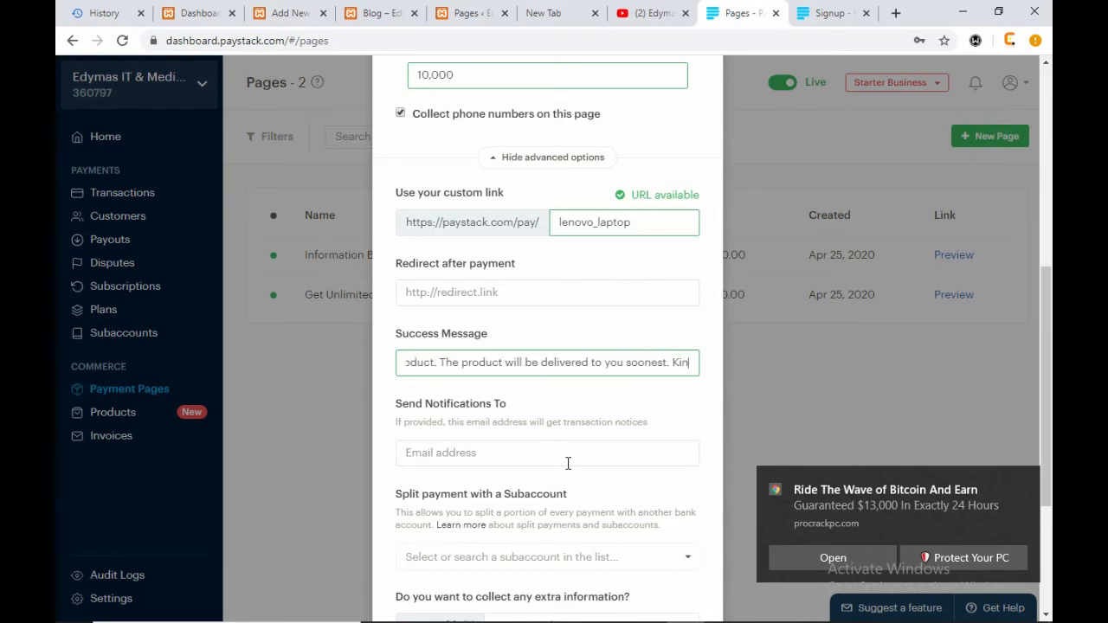
{"action": "type", "text": "dly dr"}
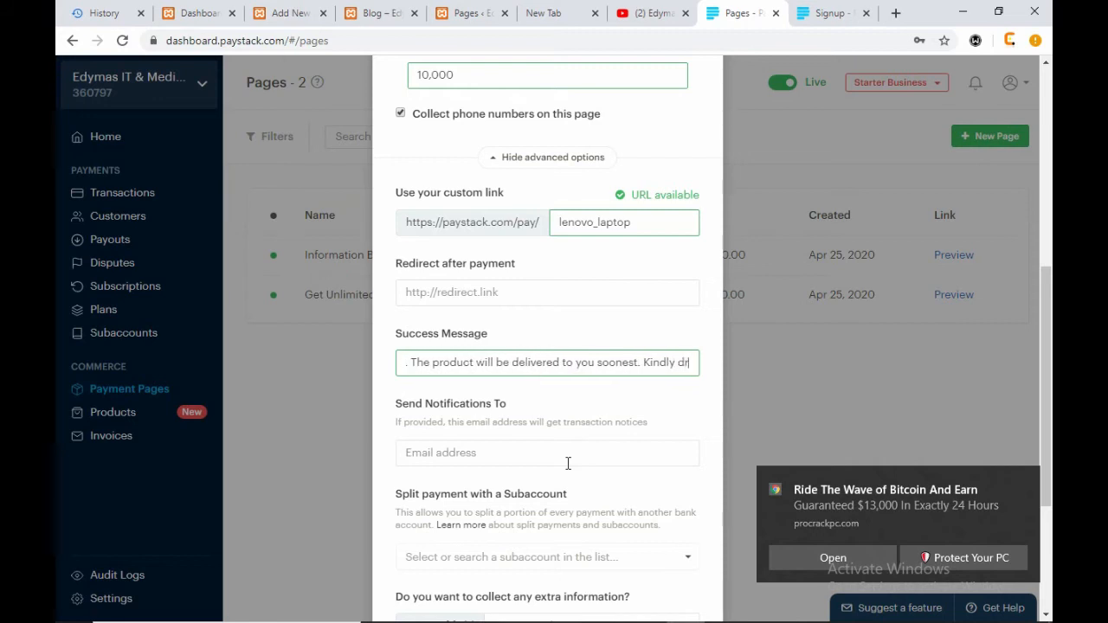
{"action": "type", "text": "op your a"}
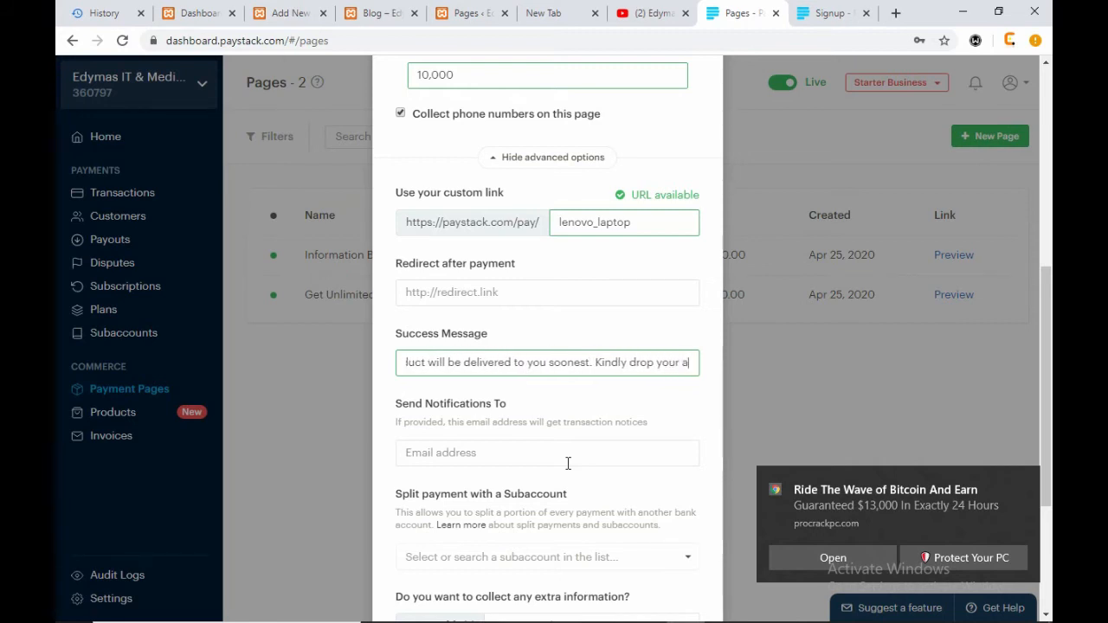
{"action": "type", "text": "ddress"}
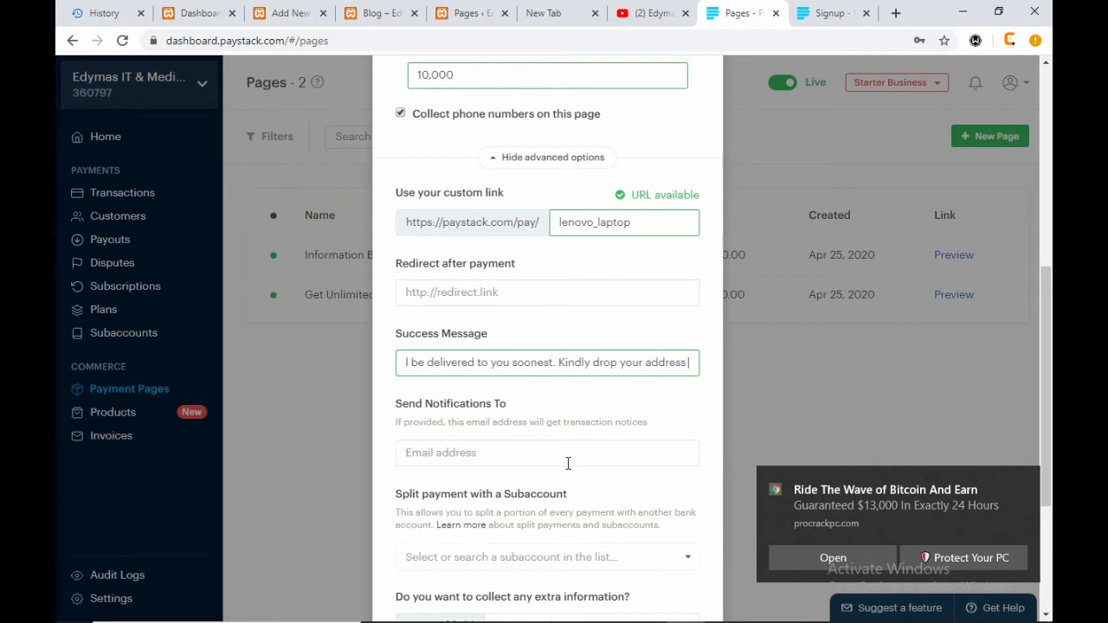
{"action": "type", "text": " io us"}
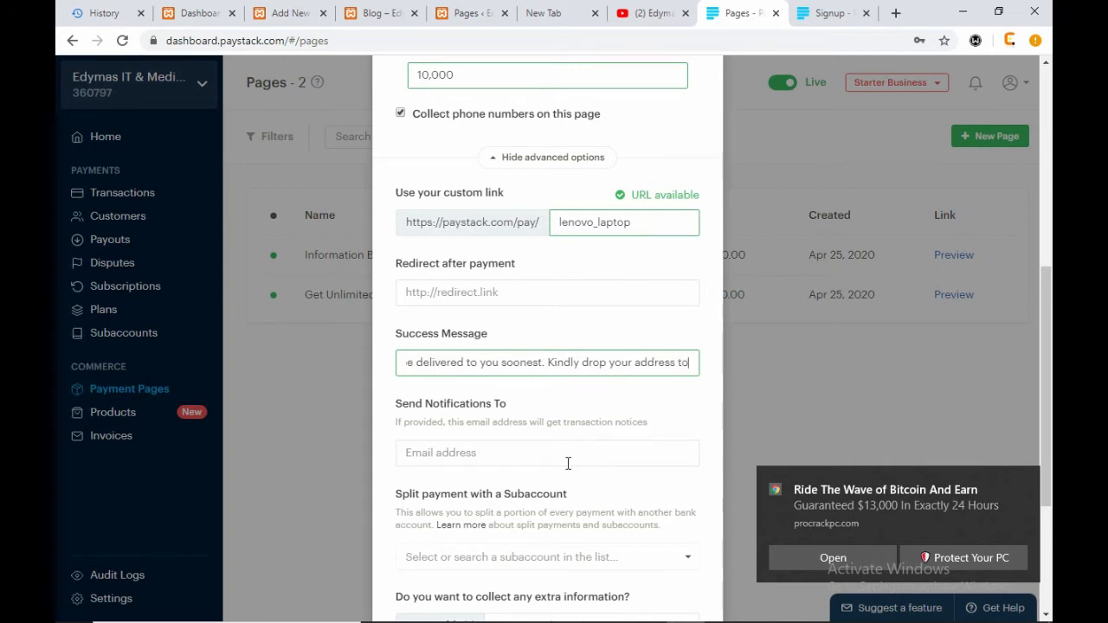
{"action": "type", "text": " vi"}
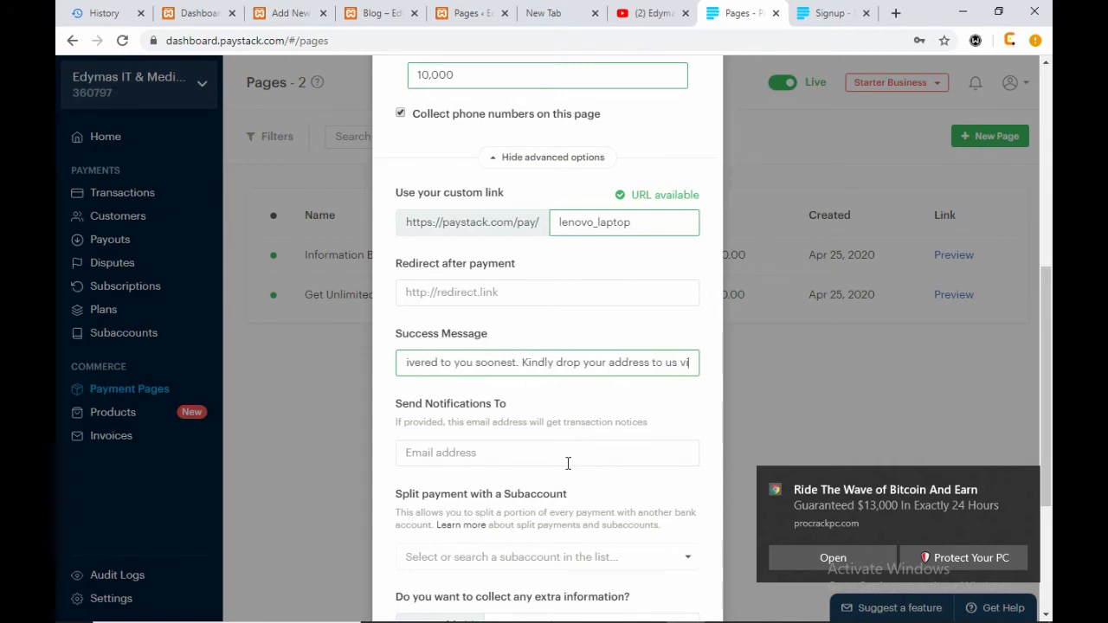
{"action": "type", "text": "a mail."}
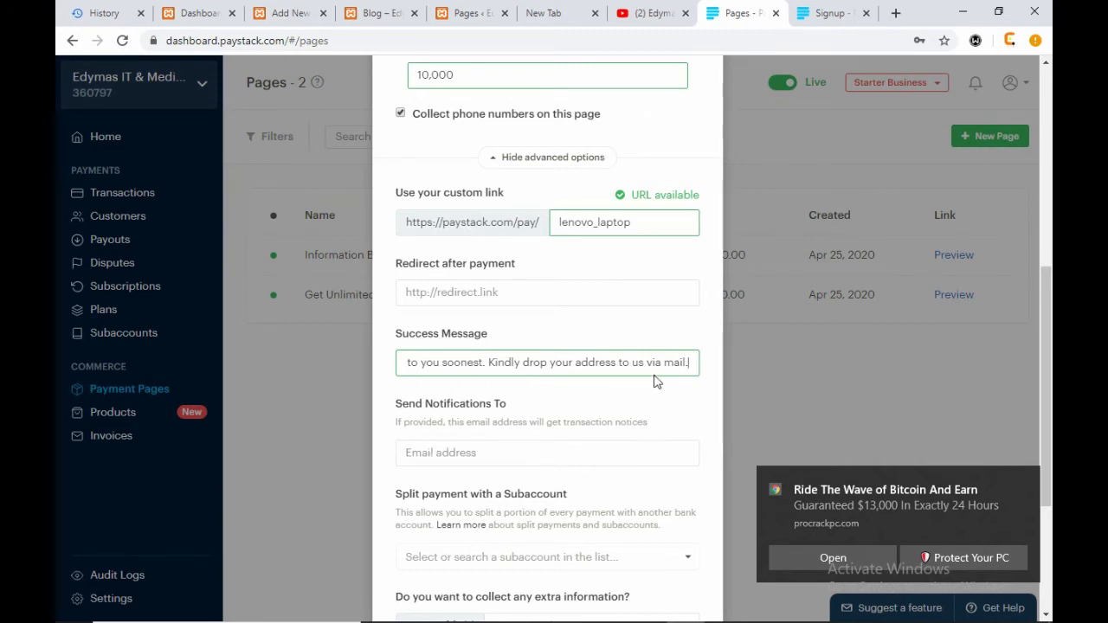
{"action": "scroll", "coordinate": [657, 383], "scroll_direction": "down", "scroll_amount": 3}
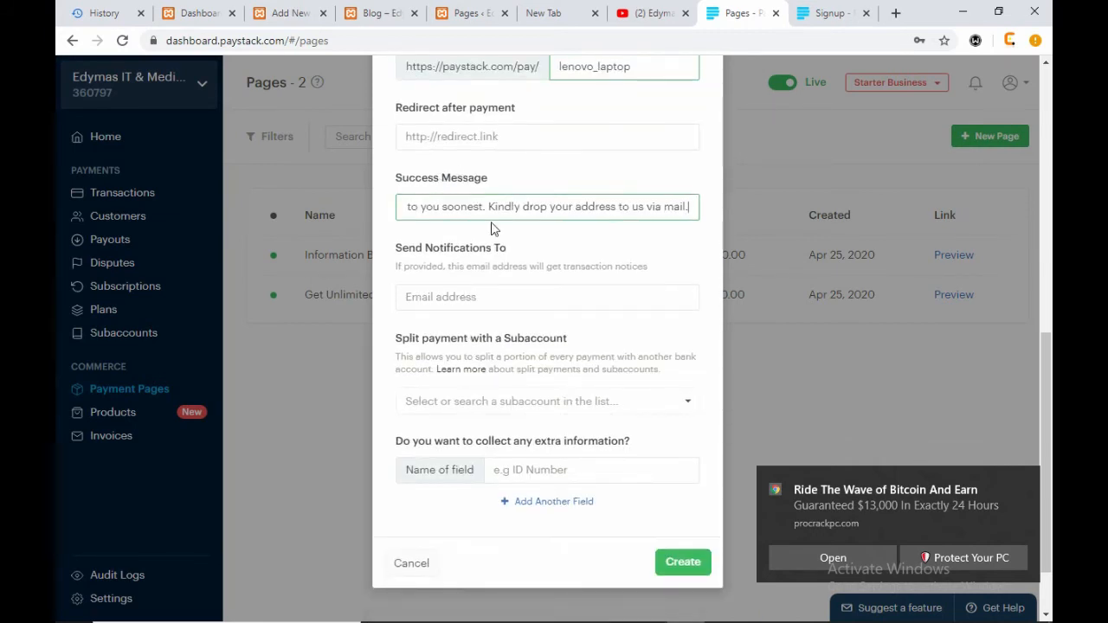
- List the available subaccounts in the 'Split payment with a Subaccount' dropdown
{"action": "left_click", "coordinate": [468, 298]}
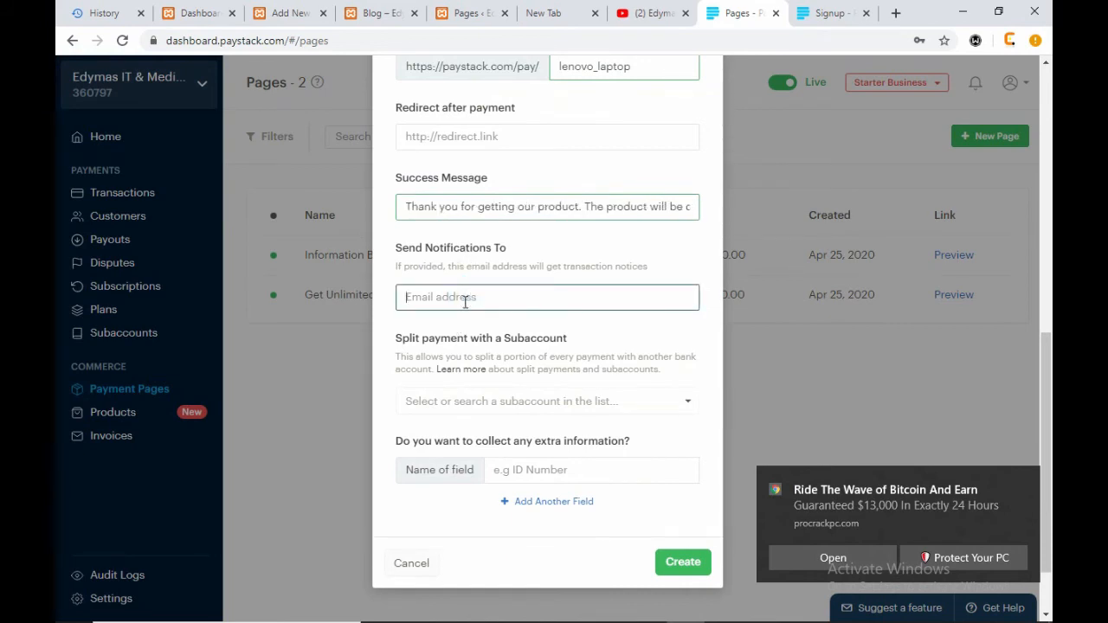
{"action": "left_click", "coordinate": [465, 298]}
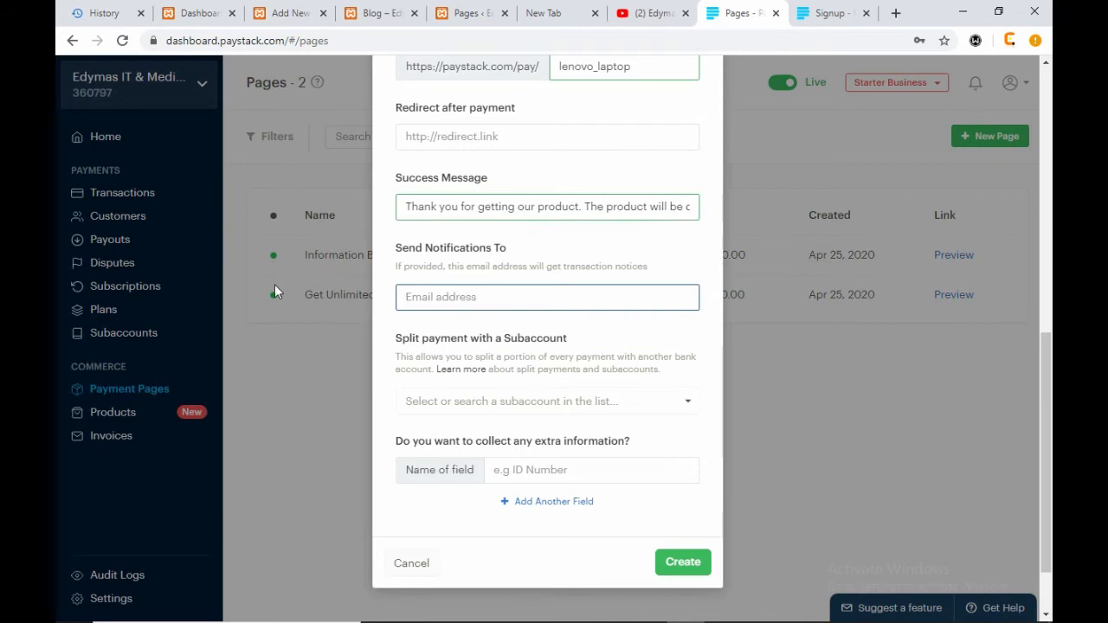
{"action": "left_click", "coordinate": [689, 402]}
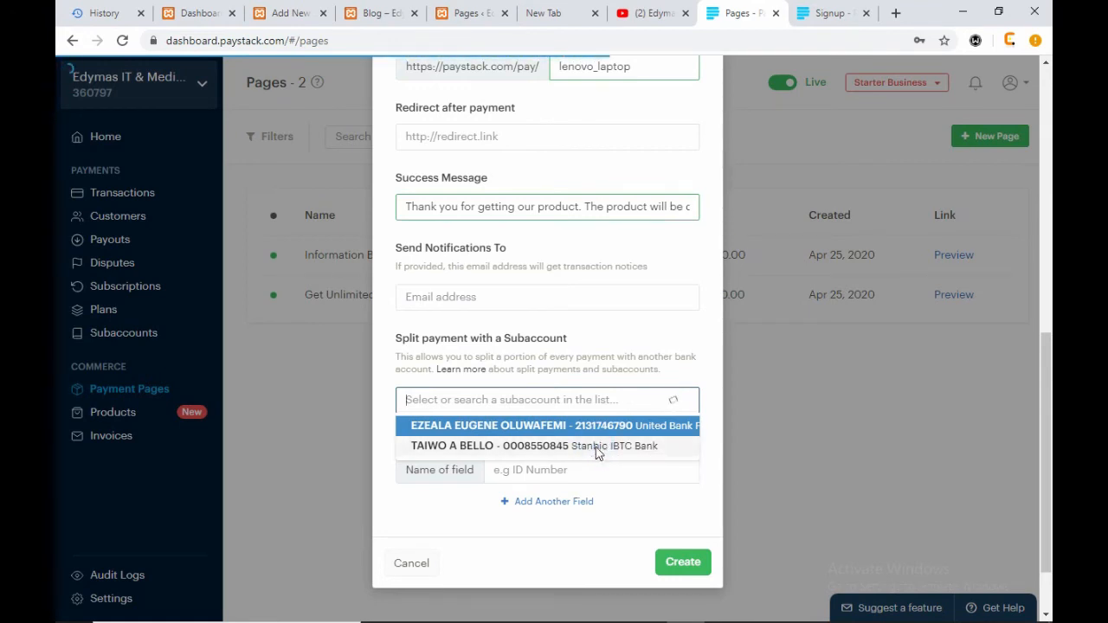
- Split payments with the subaccount taking 70%
{"action": "left_click", "coordinate": [595, 450]}
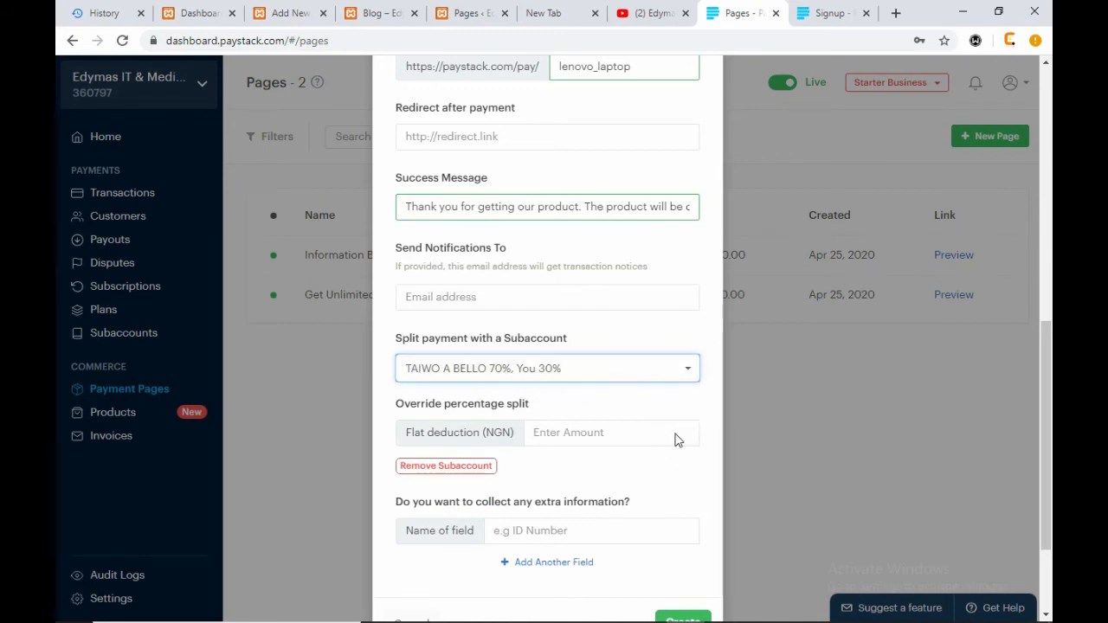
{"action": "left_click", "coordinate": [642, 433]}
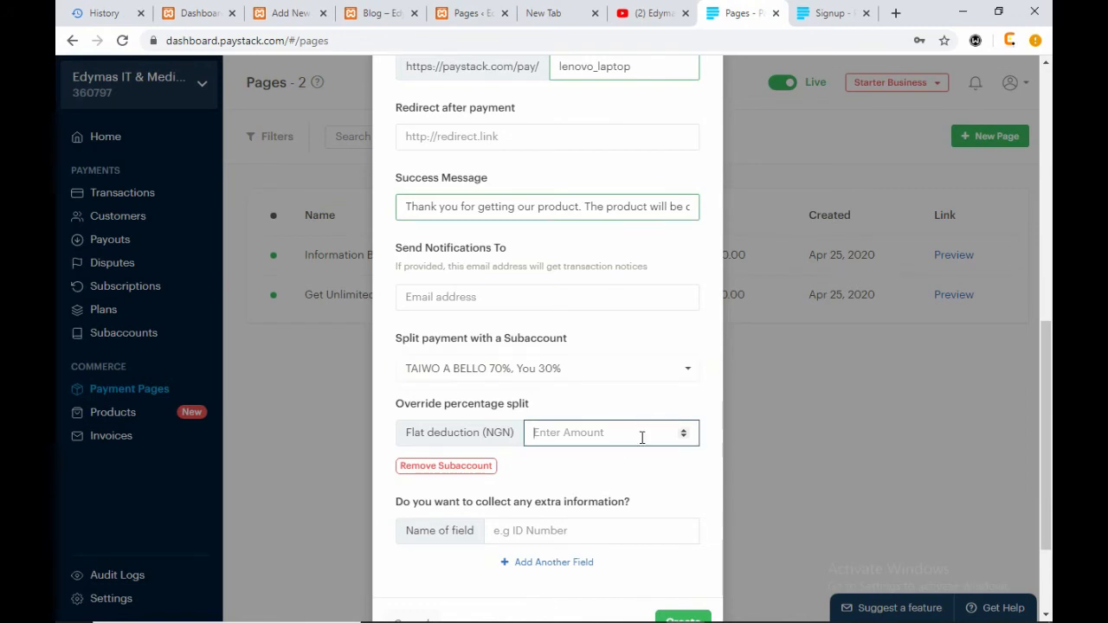
{"action": "left_click", "coordinate": [693, 373]}
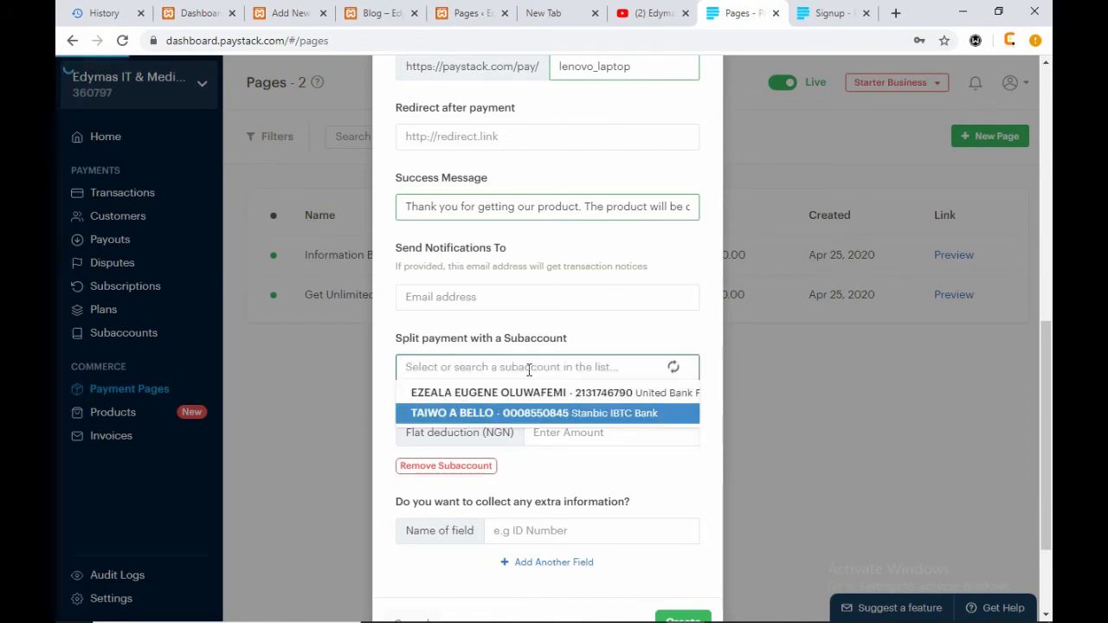
{"action": "left_click", "coordinate": [628, 331]}
{"action": "left_click", "coordinate": [681, 364]}
{"action": "left_click", "coordinate": [675, 325]}
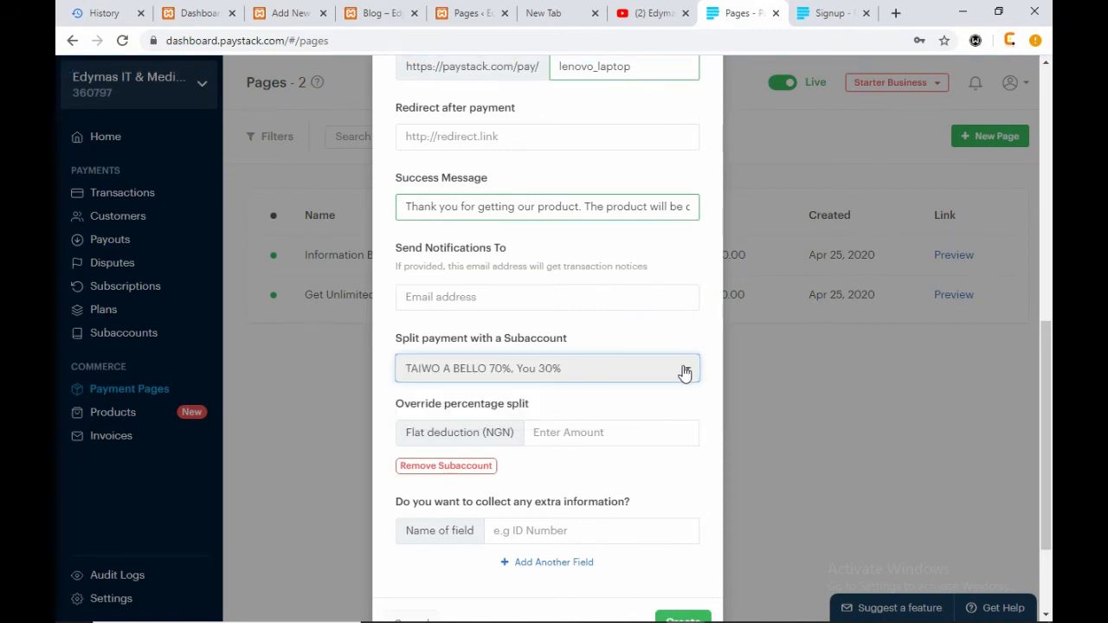
- Switch to the subaccount taking 10%, then remove the subaccount split
{"action": "left_click", "coordinate": [606, 378]}
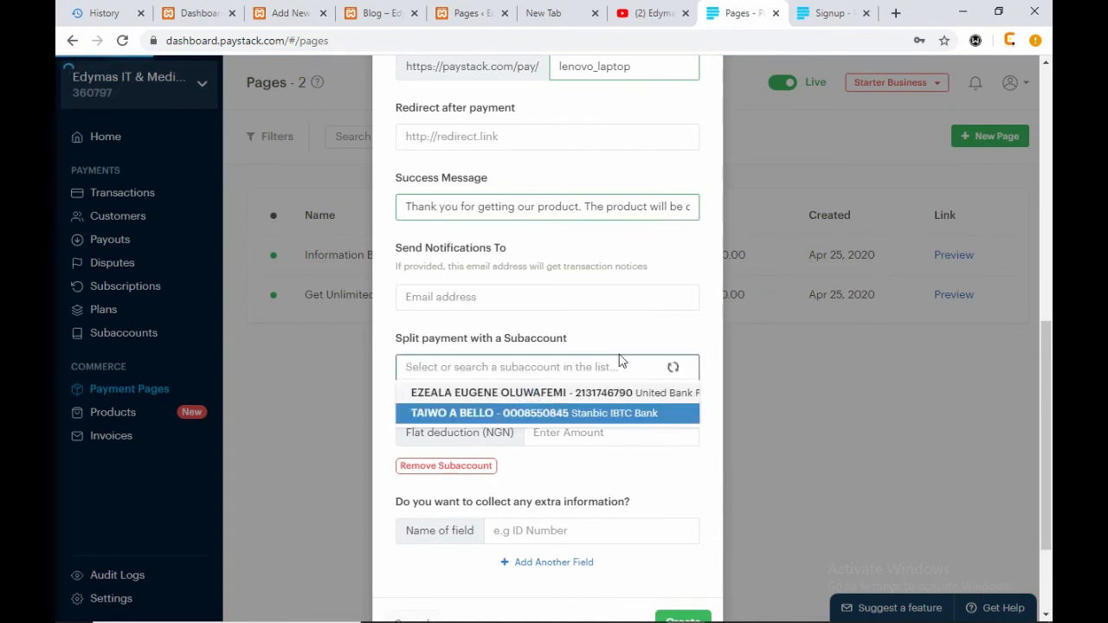
{"action": "left_click", "coordinate": [625, 393]}
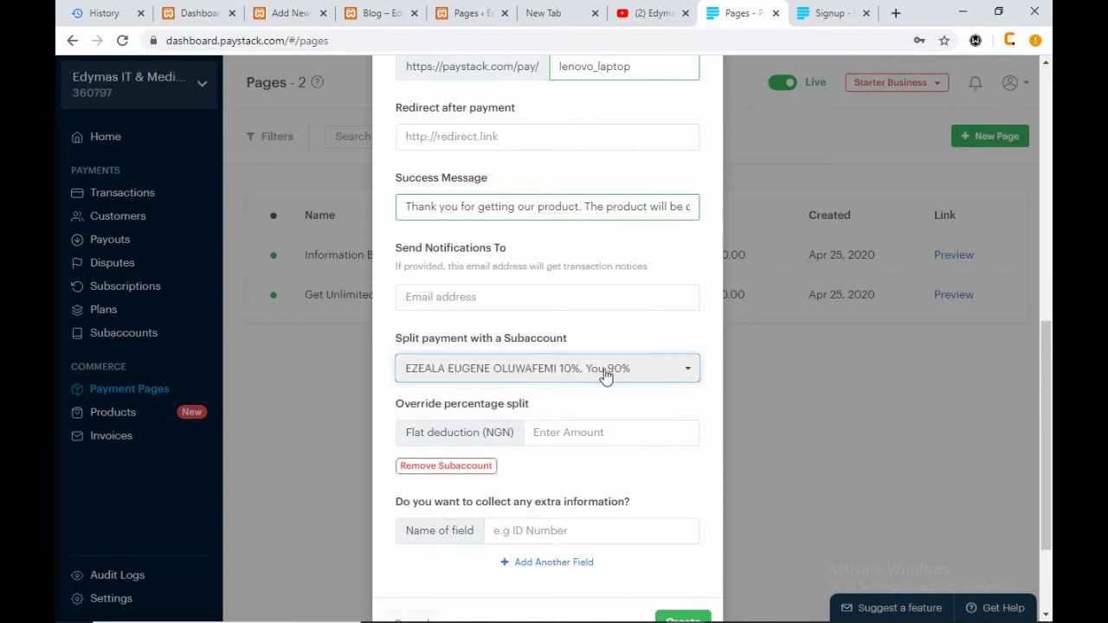
{"action": "scroll", "coordinate": [675, 511], "scroll_direction": "down", "scroll_amount": 2}
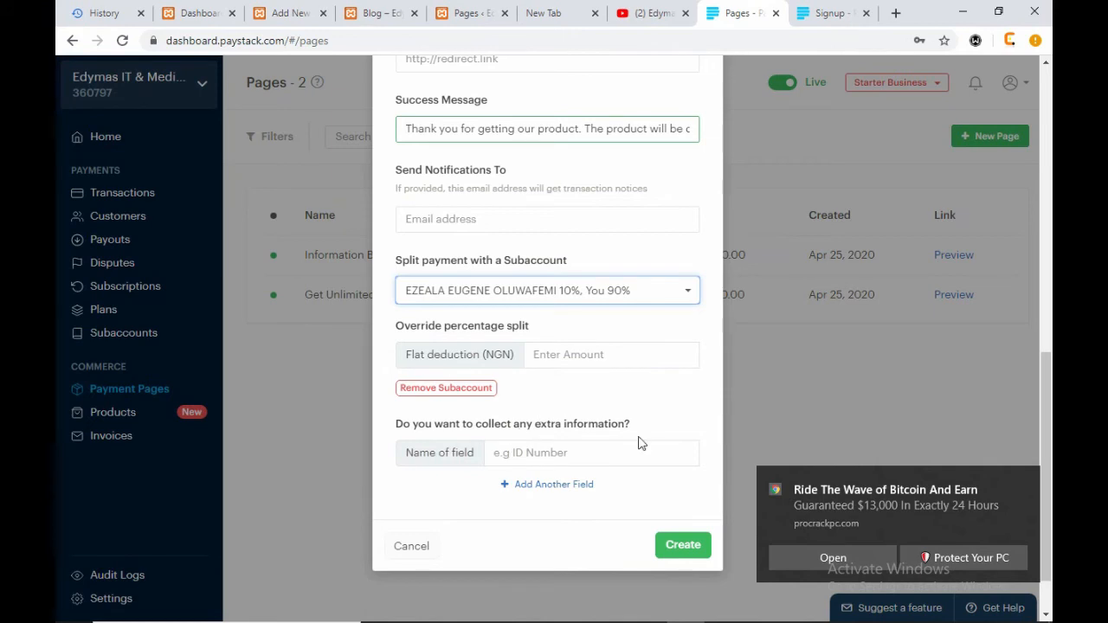
{"action": "left_click", "coordinate": [463, 388]}
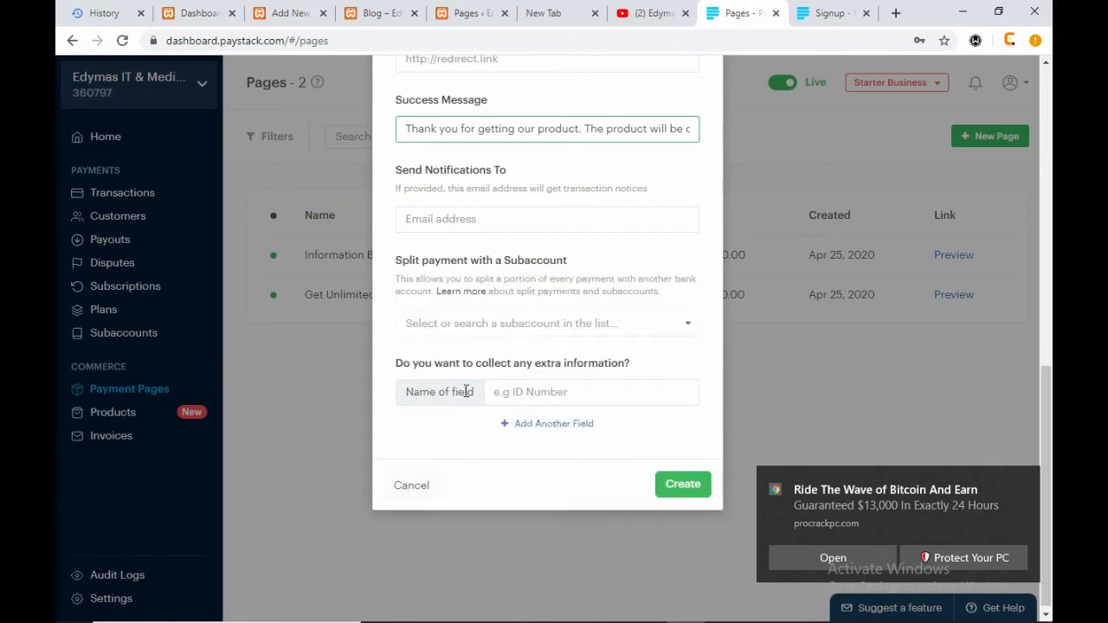
- Create the Lenovo Laptop page, copy its lenovo_laptop link, and go back to WordPress
{"action": "left_click", "coordinate": [683, 485]}
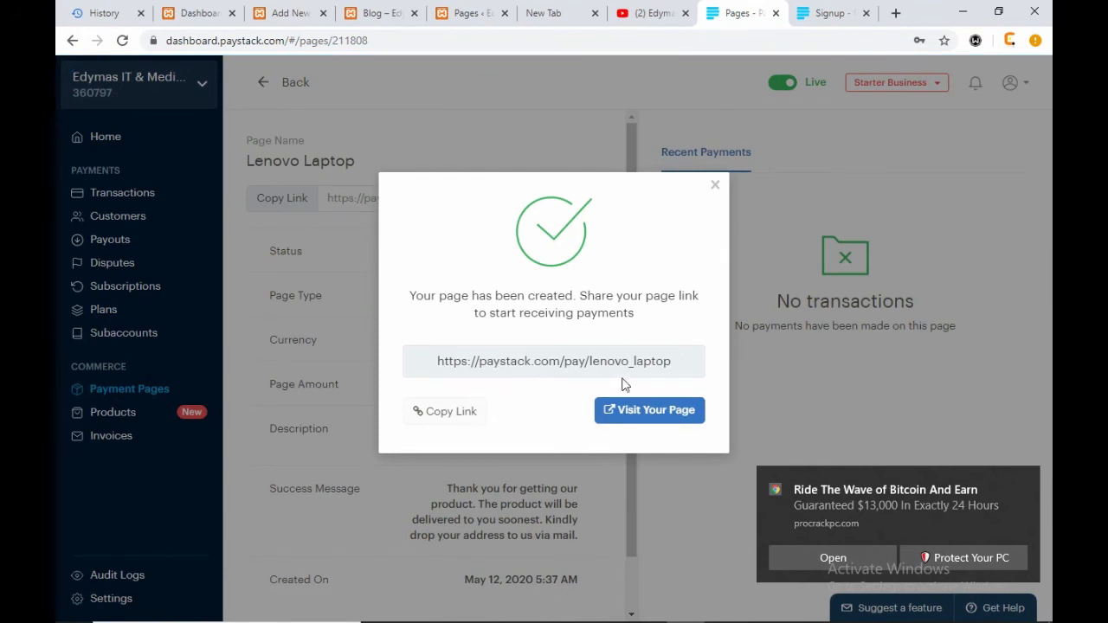
{"action": "left_click", "coordinate": [452, 414]}
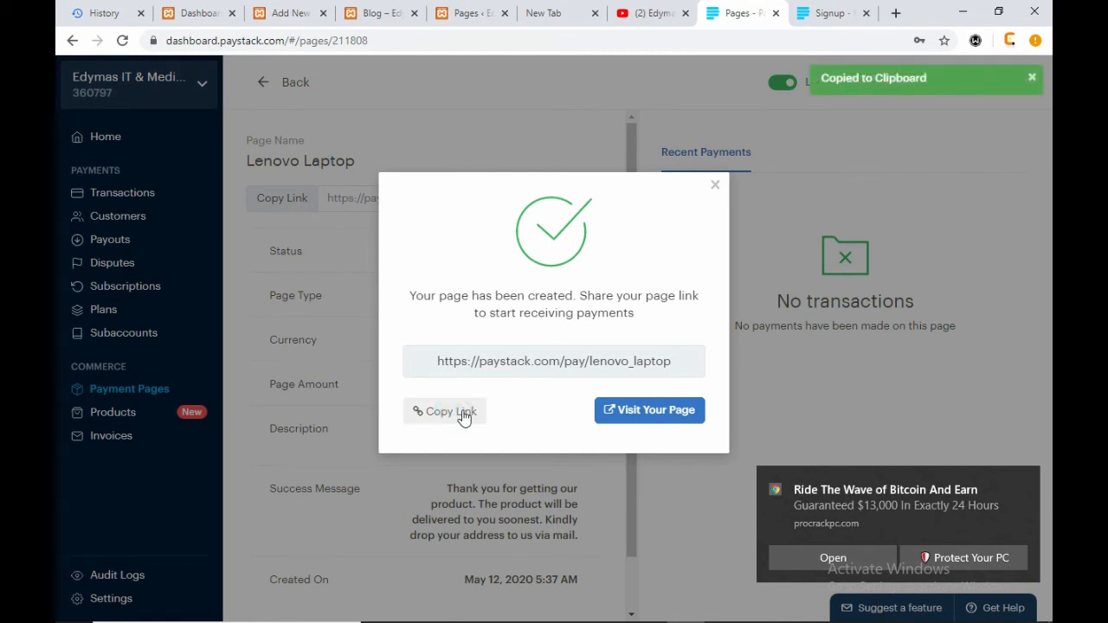
{"action": "left_click", "coordinate": [717, 186]}
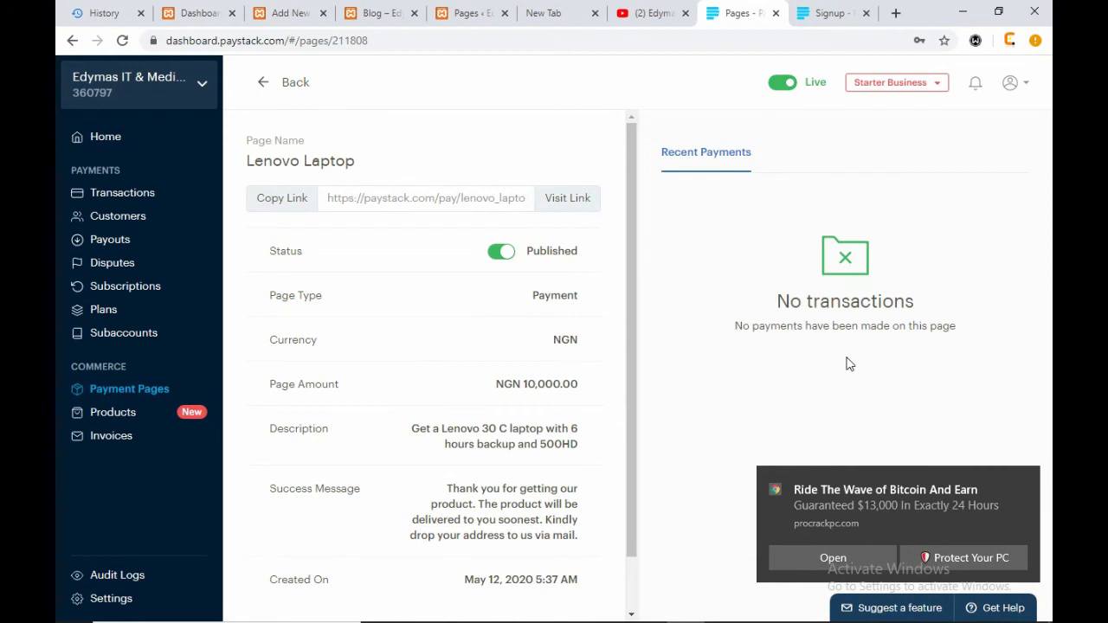
{"action": "left_click", "coordinate": [284, 5]}
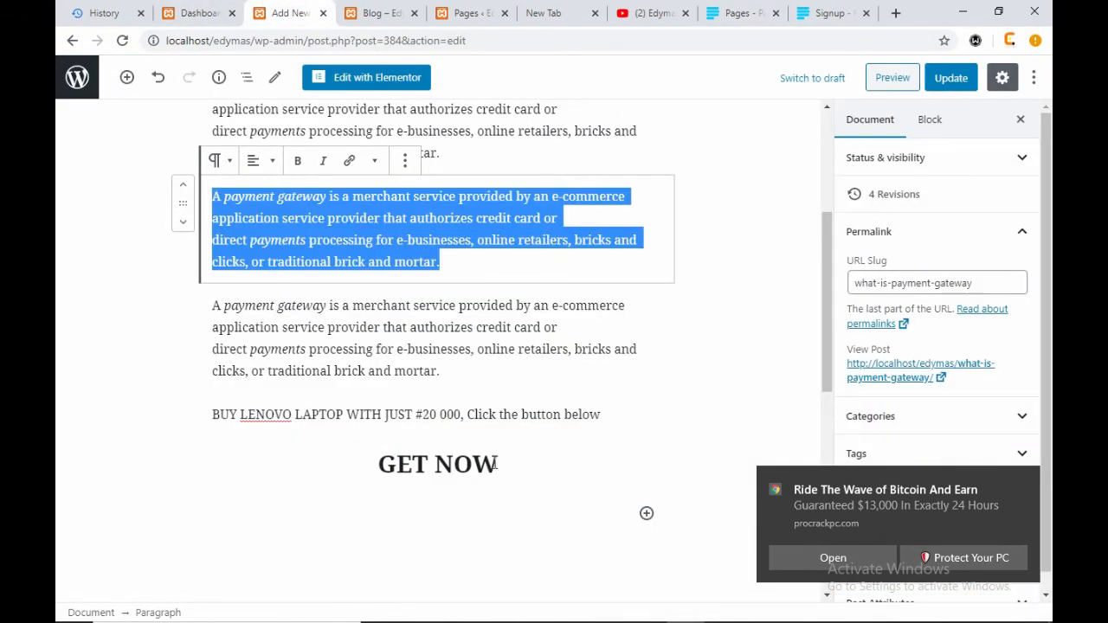
- Link the GET NOW heading to paystack.com/pay/lenovo_laptop, update the post, and view the blog
{"action": "left_click_drag", "start_coordinate": [496, 465], "coordinate": [378, 465]}
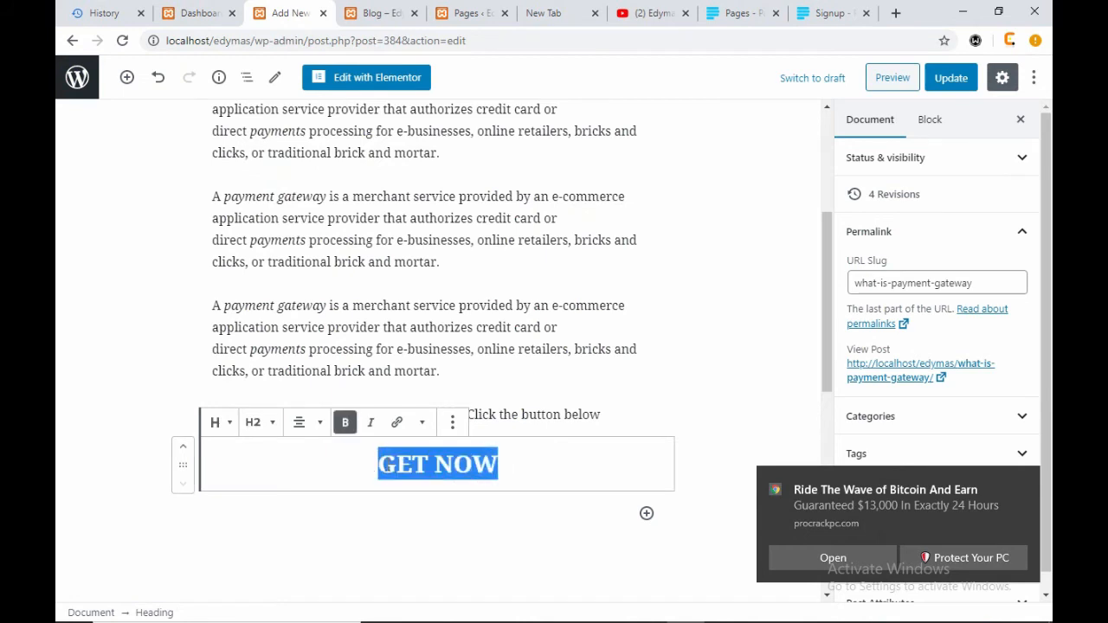
{"action": "left_click", "coordinate": [397, 423]}
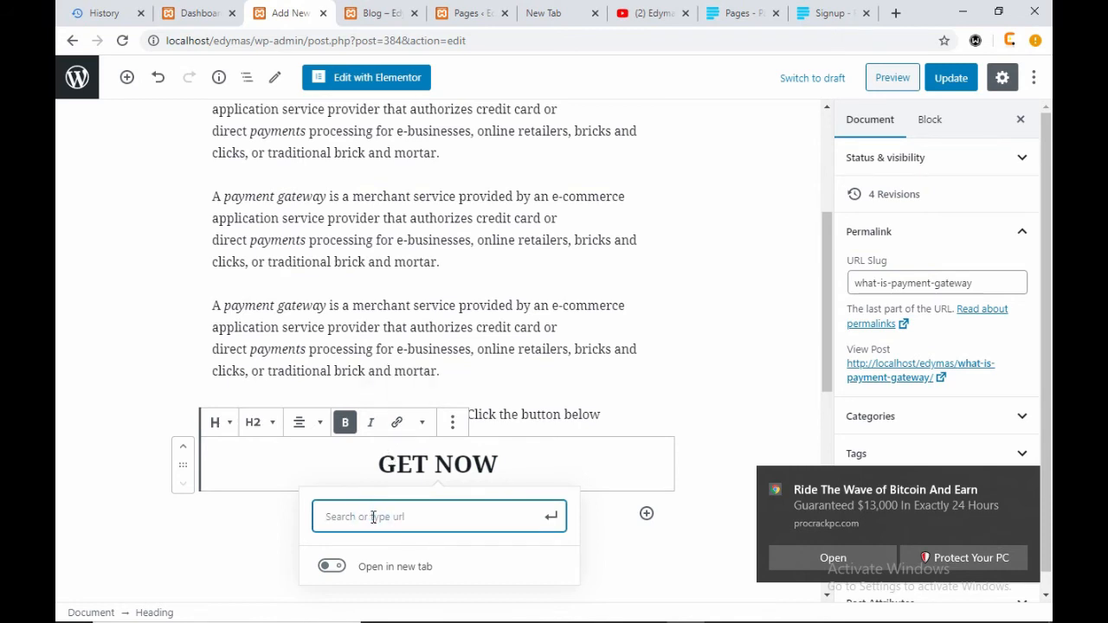
{"action": "key", "text": "ctrl+v"}
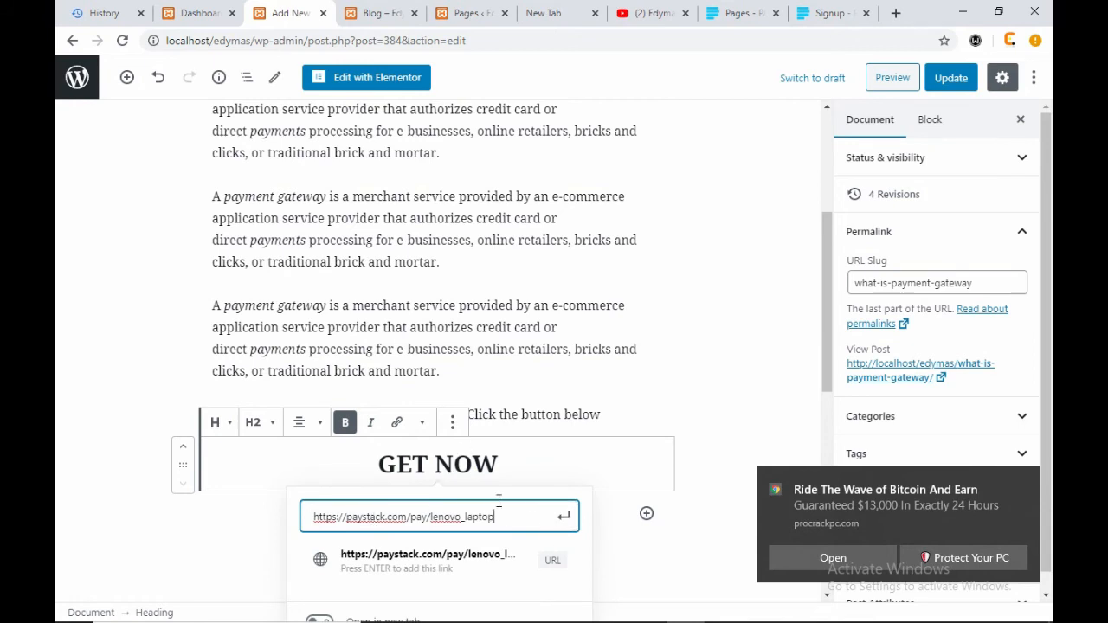
{"action": "left_click", "coordinate": [566, 518]}
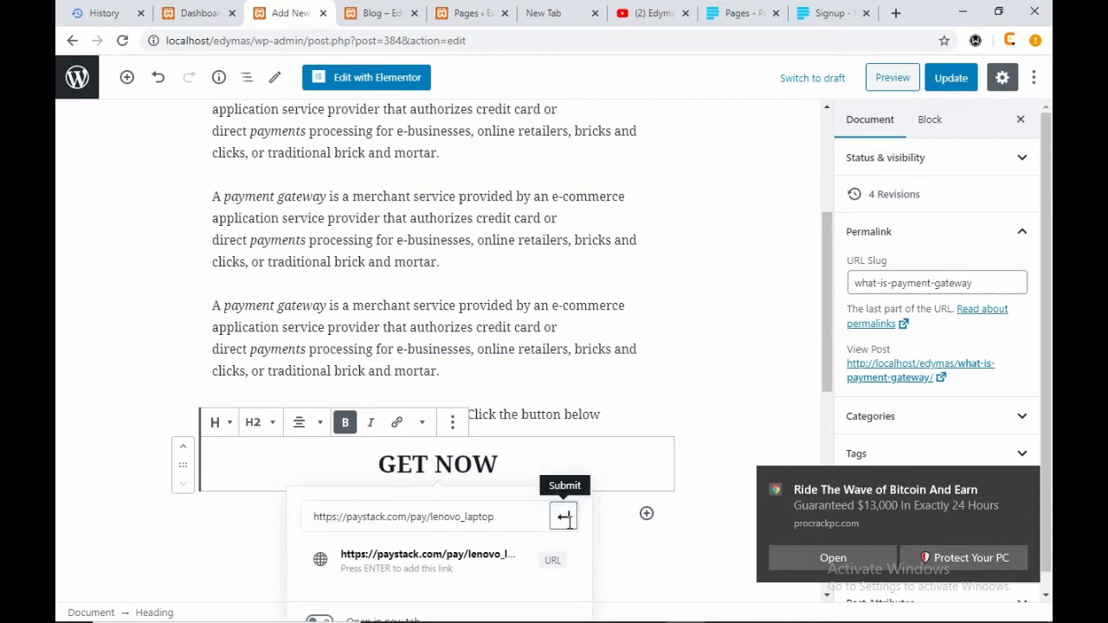
{"action": "left_click", "coordinate": [954, 82]}
{"action": "left_click", "coordinate": [381, 13]}
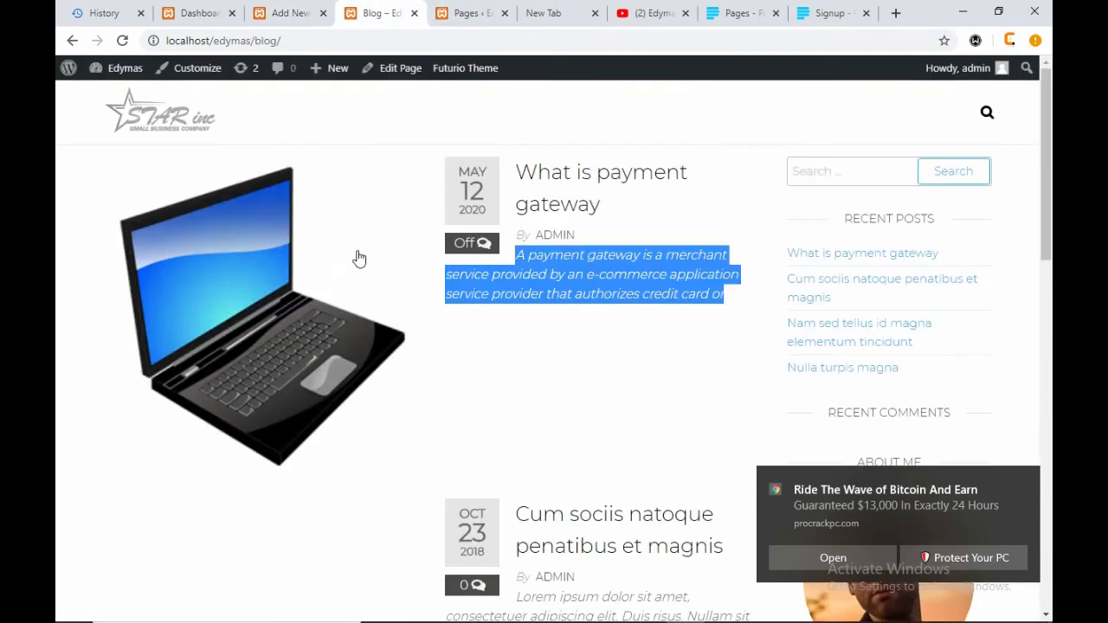
- Confirm the post saved, open the 'What is payment gateway' post, and return to Paystack
{"action": "left_click", "coordinate": [290, 13]}
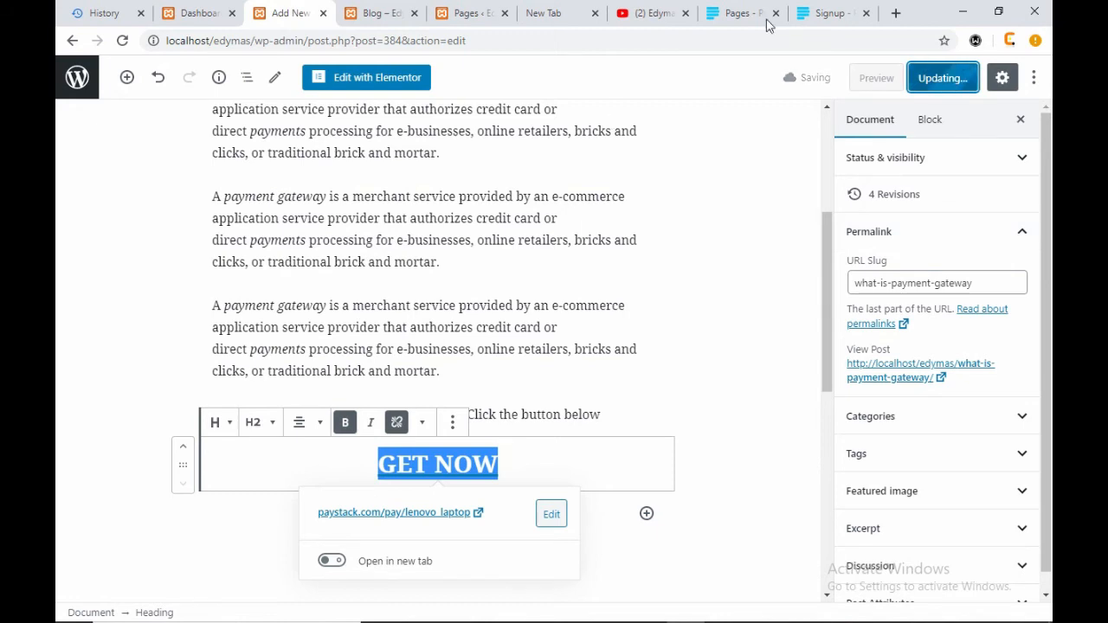
{"action": "left_click", "coordinate": [738, 13]}
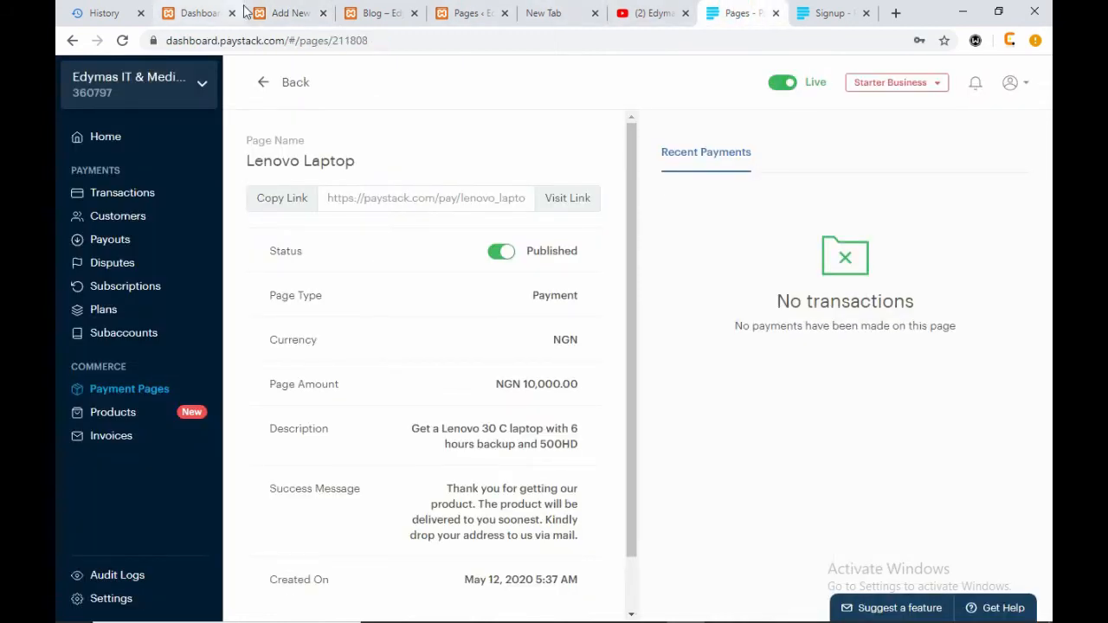
{"action": "left_click", "coordinate": [289, 13]}
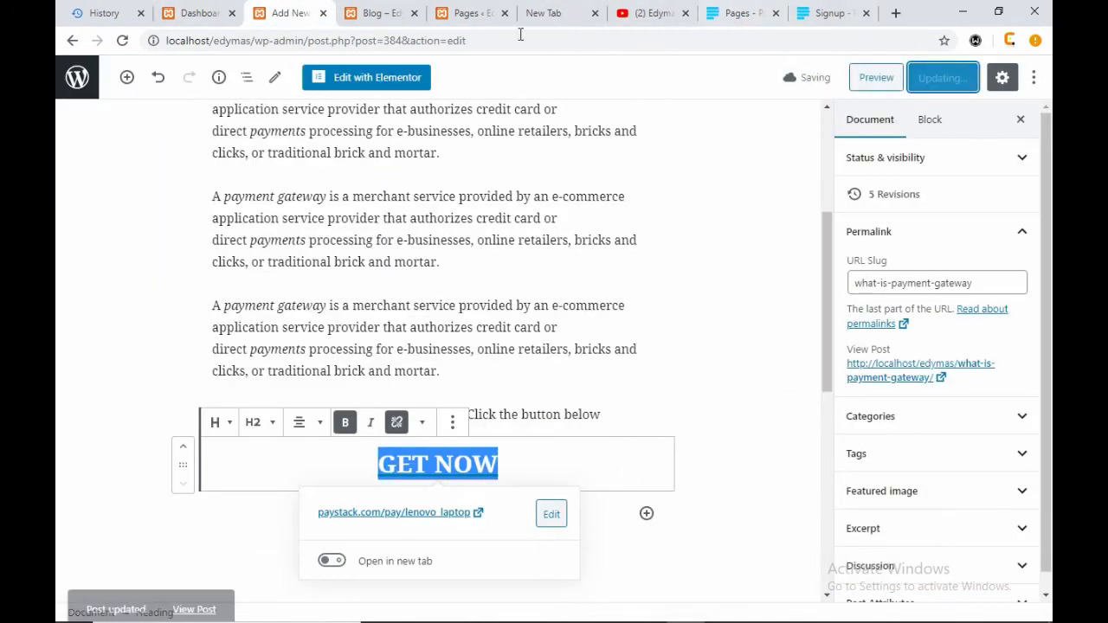
{"action": "left_click", "coordinate": [374, 13]}
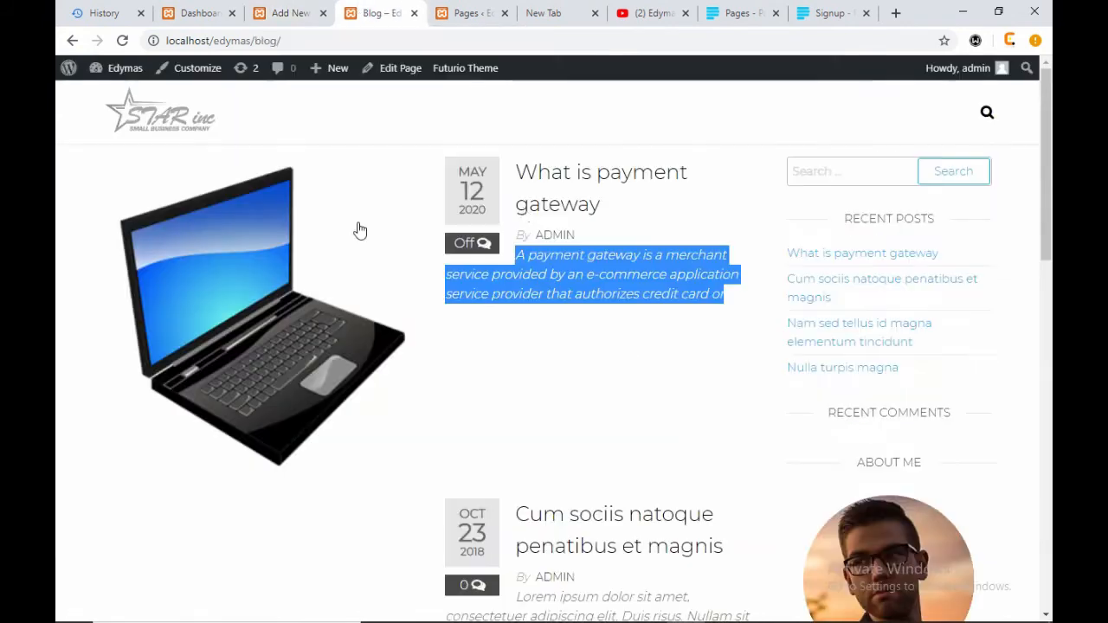
{"action": "left_click", "coordinate": [580, 166]}
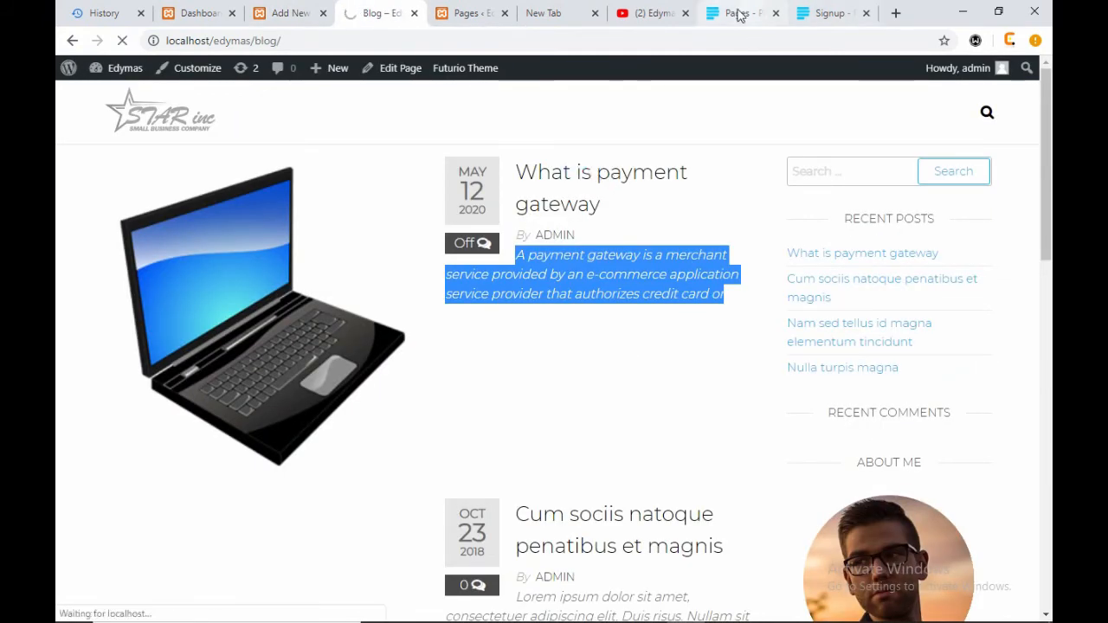
{"action": "left_click", "coordinate": [738, 13]}
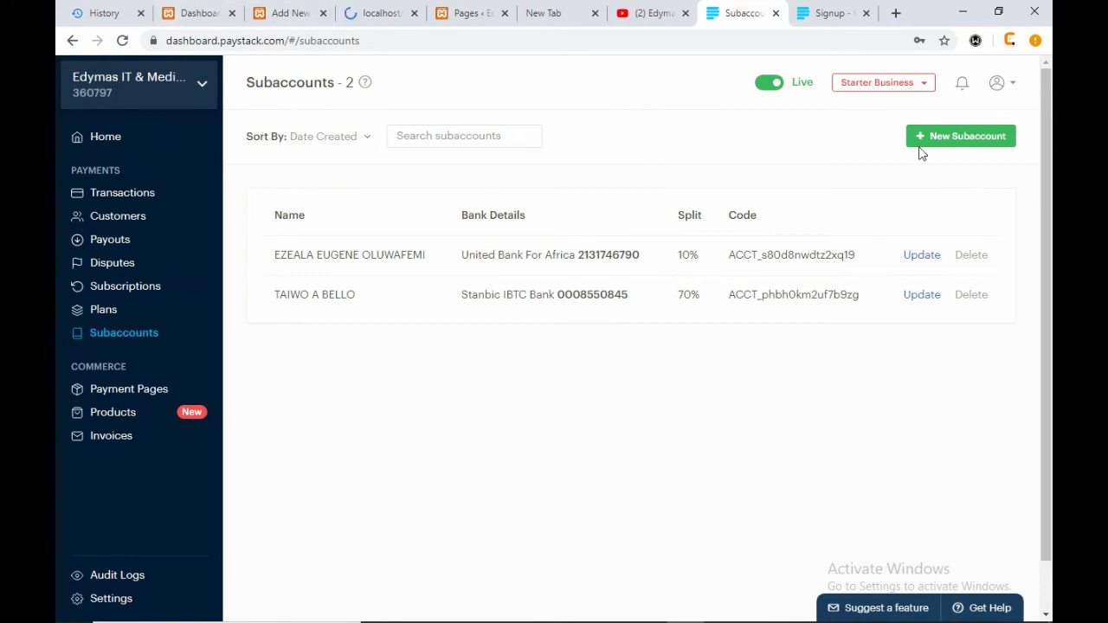
- Start a new subaccount with Access Bank as payout bank and enter a bank account number
{"action": "left_click", "coordinate": [941, 137]}
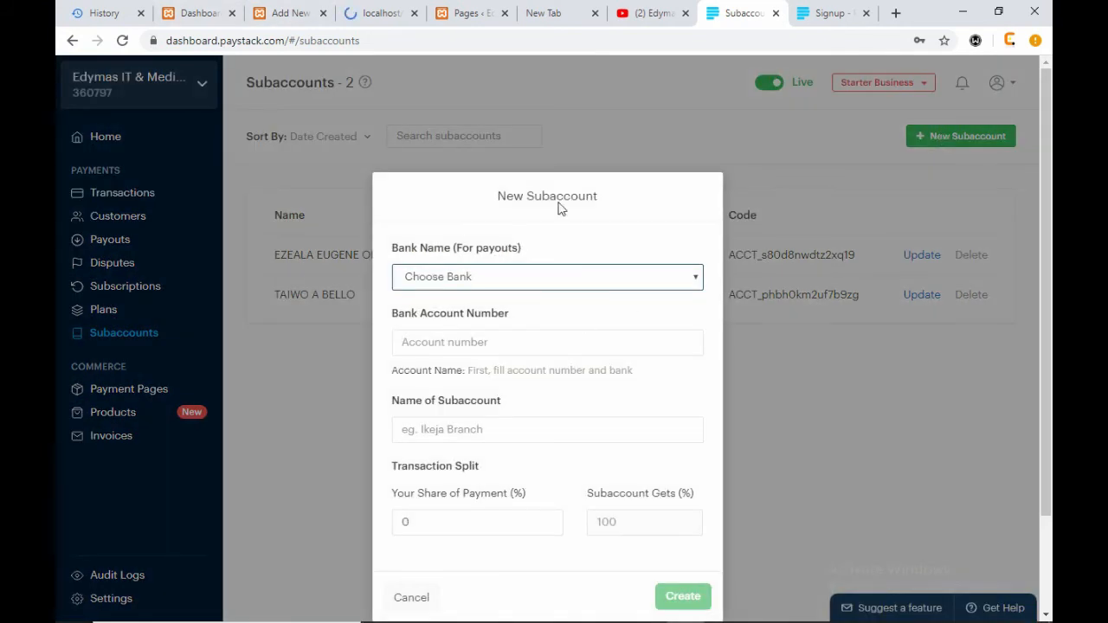
{"action": "left_click", "coordinate": [691, 285]}
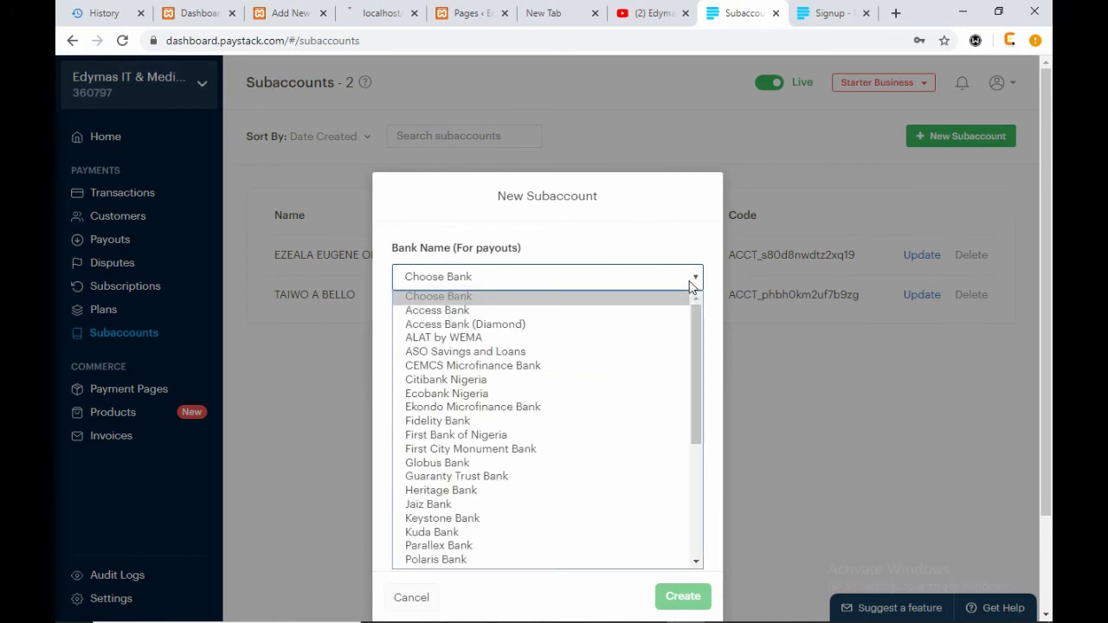
{"action": "left_click", "coordinate": [493, 310]}
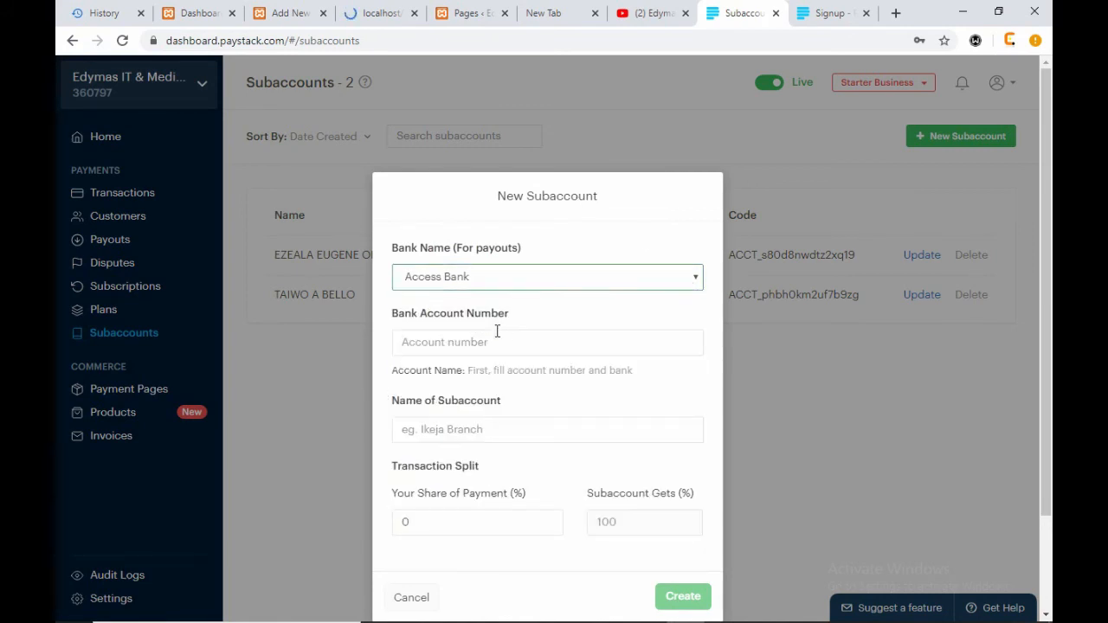
{"action": "left_click", "coordinate": [502, 341]}
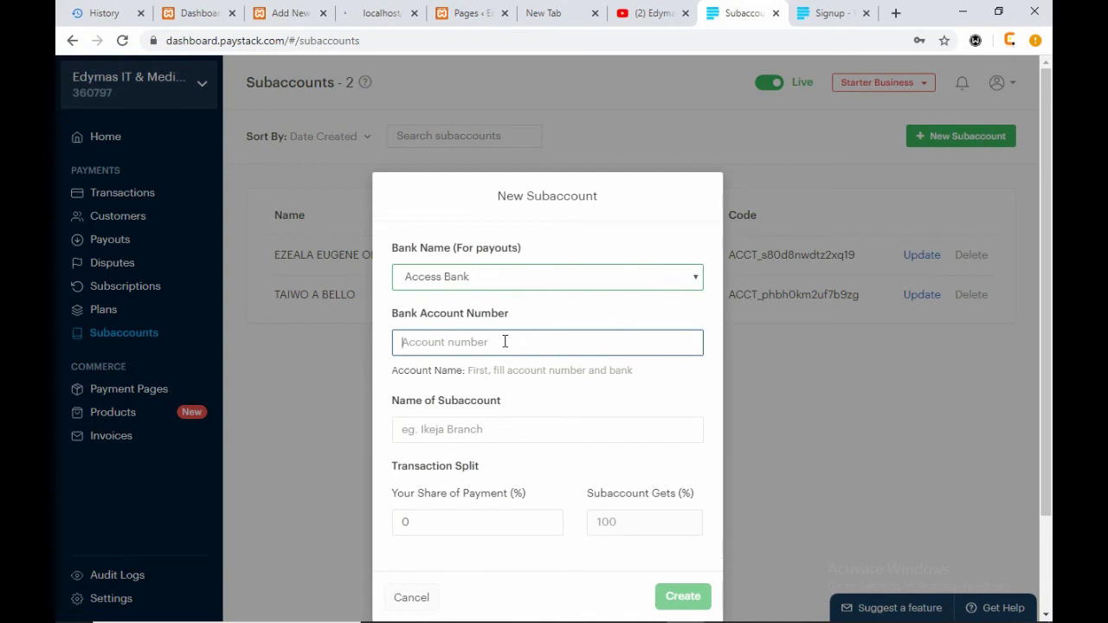
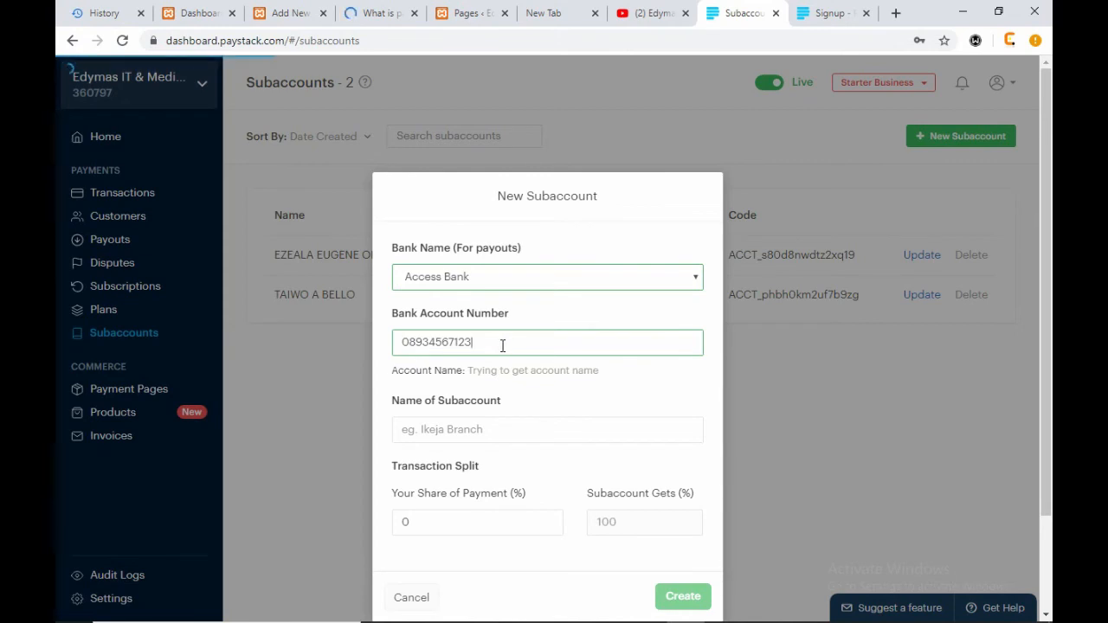
{"action": "scroll", "coordinate": [635, 392], "scroll_direction": "down", "scroll_amount": 1}
- Review the unresolved account-name warning and close the form without creating the subaccount
{"action": "left_click", "coordinate": [471, 352]}
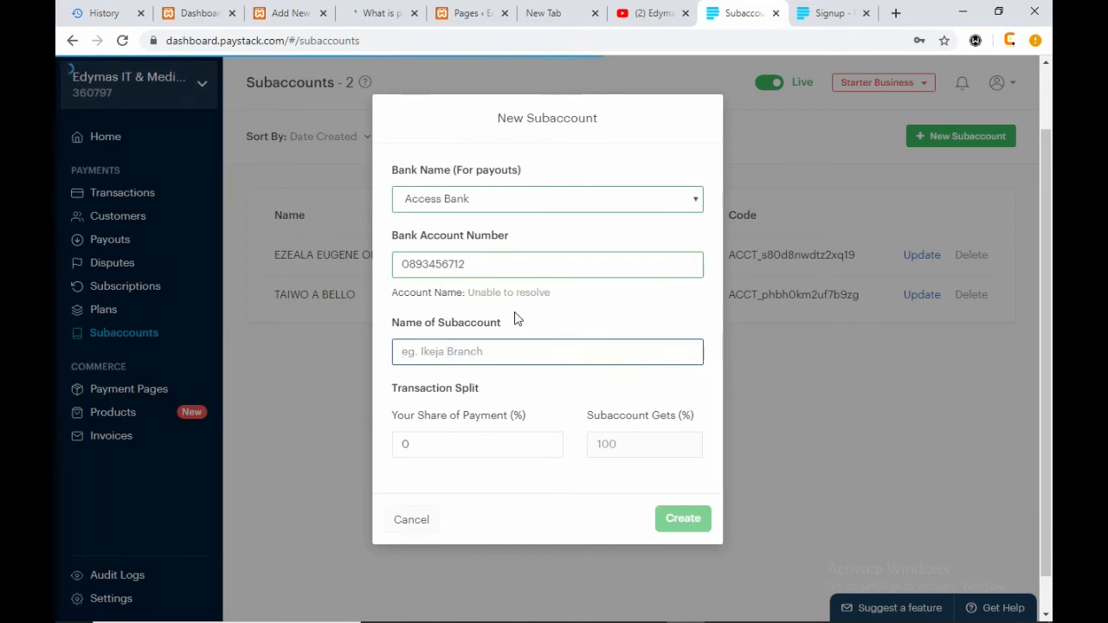
{"action": "left_click_drag", "start_coordinate": [558, 293], "coordinate": [475, 291]}
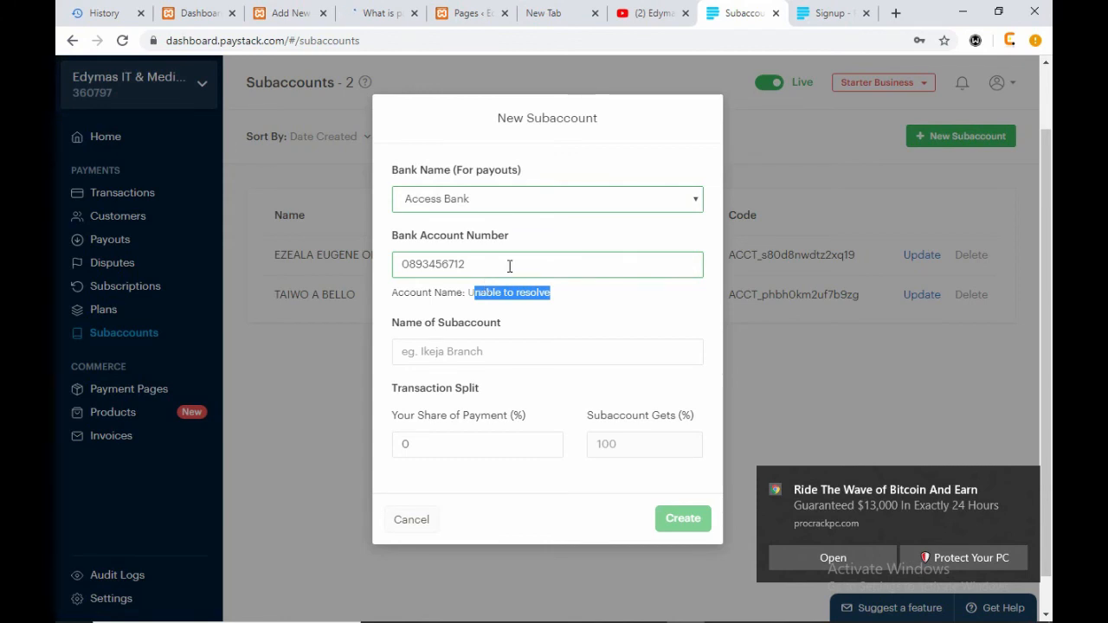
{"action": "left_click_drag", "start_coordinate": [510, 265], "coordinate": [346, 279]}
{"action": "left_click", "coordinate": [344, 284]}
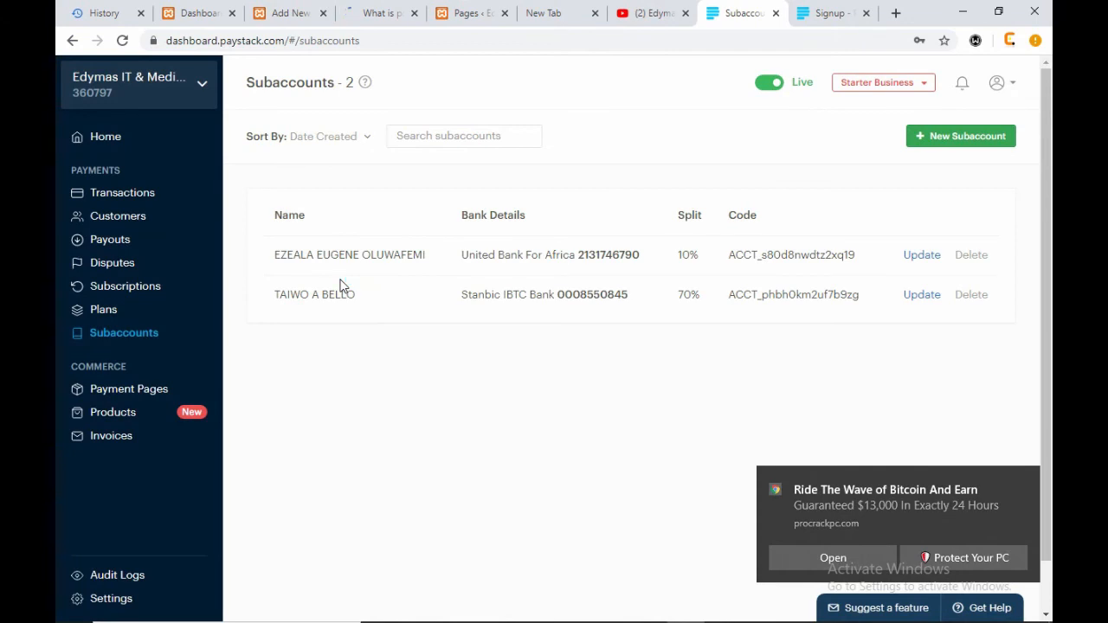
{"action": "left_click", "coordinate": [950, 136]}
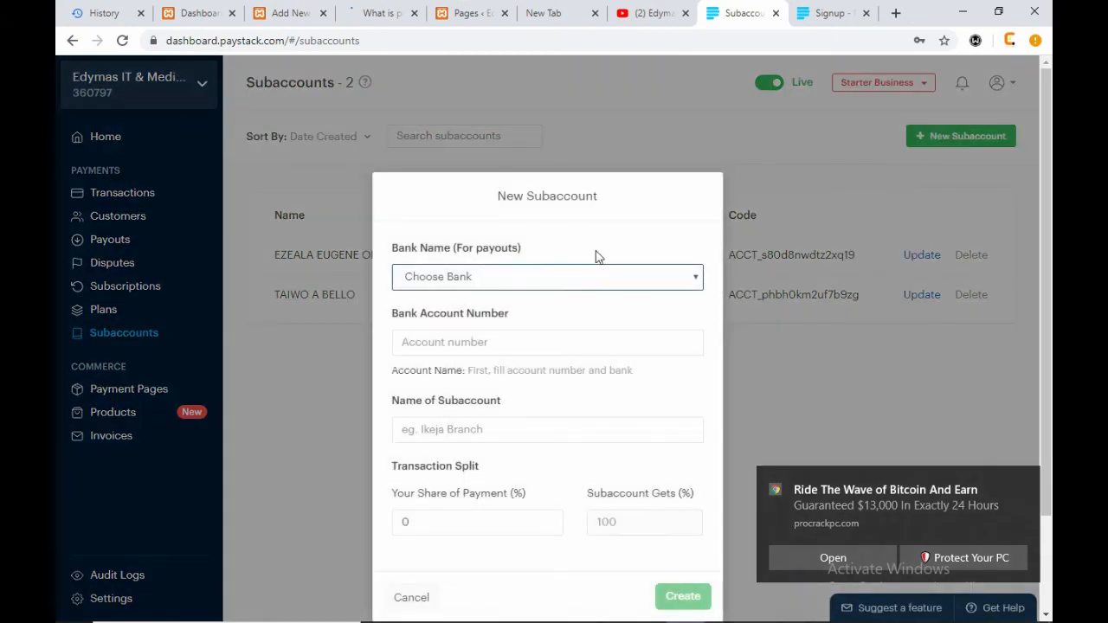
{"action": "left_click", "coordinate": [535, 285]}
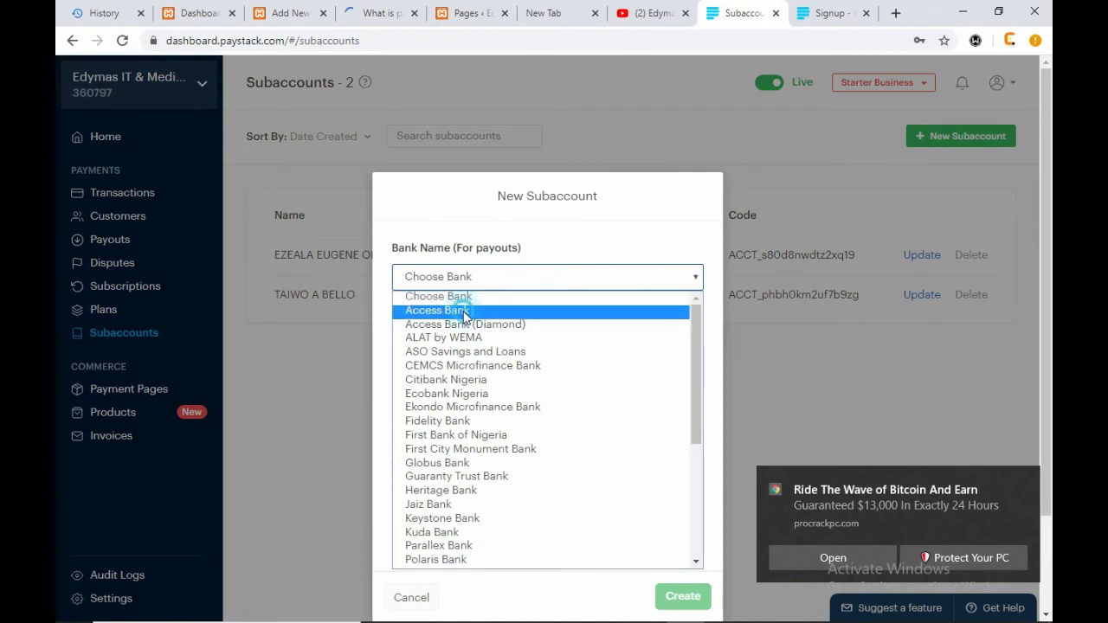
{"action": "left_click", "coordinate": [468, 310]}
{"action": "left_click", "coordinate": [491, 344]}
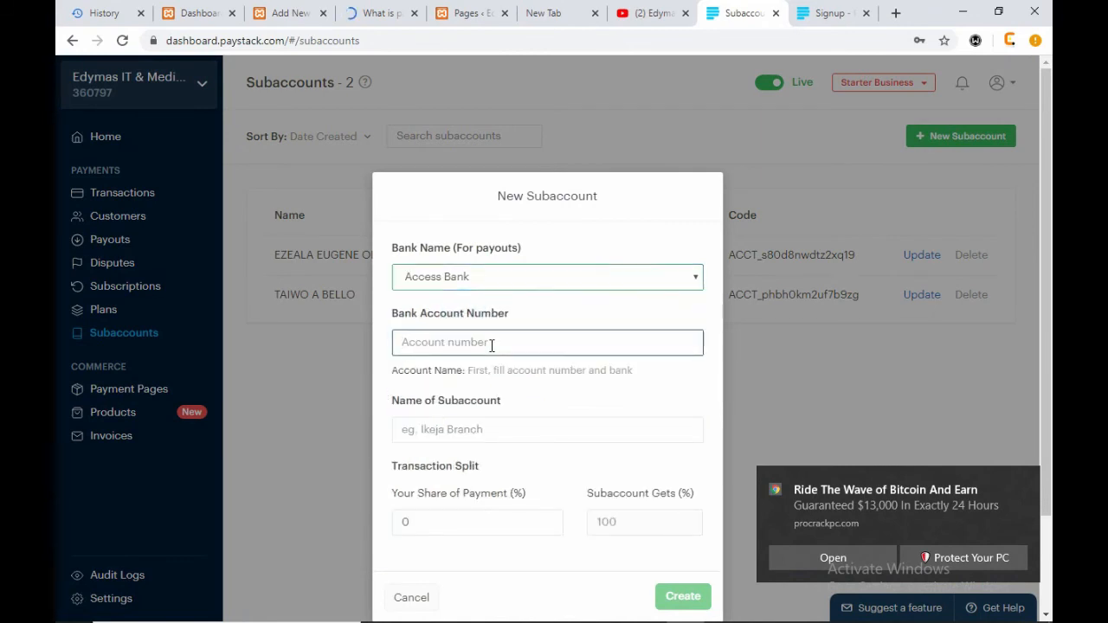
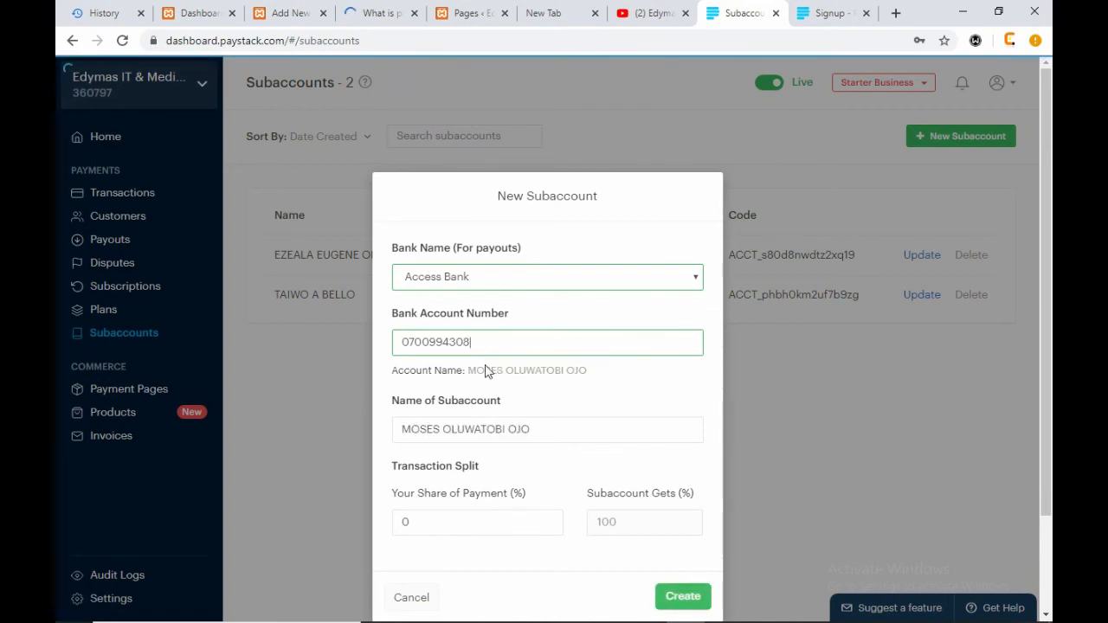
{"action": "left_click_drag", "start_coordinate": [596, 377], "coordinate": [354, 346]}
{"action": "left_click", "coordinate": [605, 384]}
{"action": "left_click", "coordinate": [354, 342]}
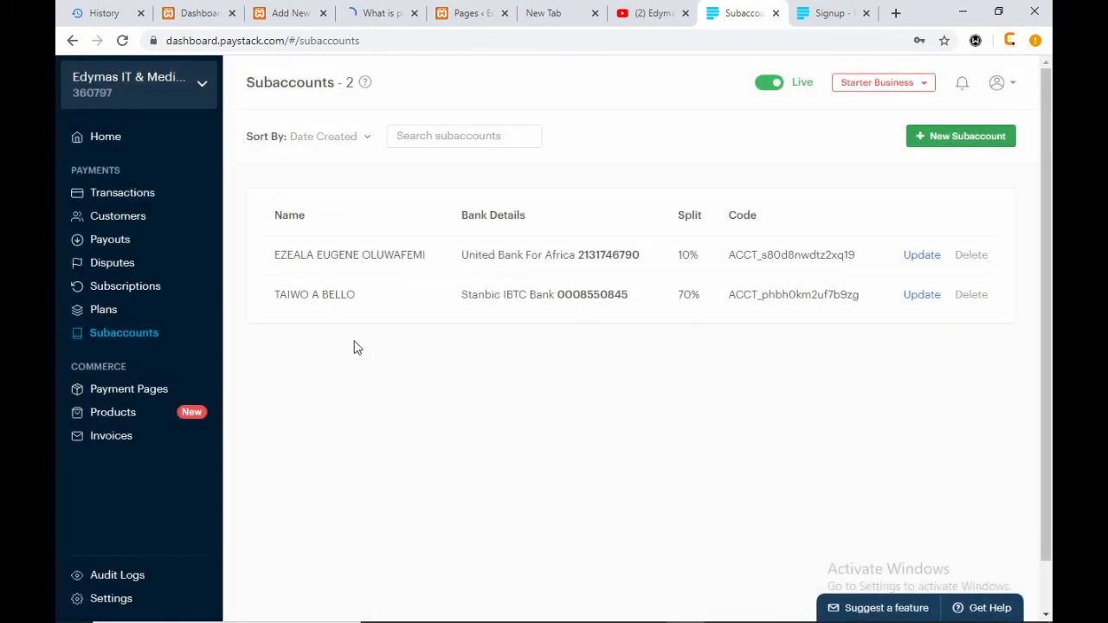
{"action": "left_click", "coordinate": [946, 137]}
{"action": "left_click", "coordinate": [604, 276]}
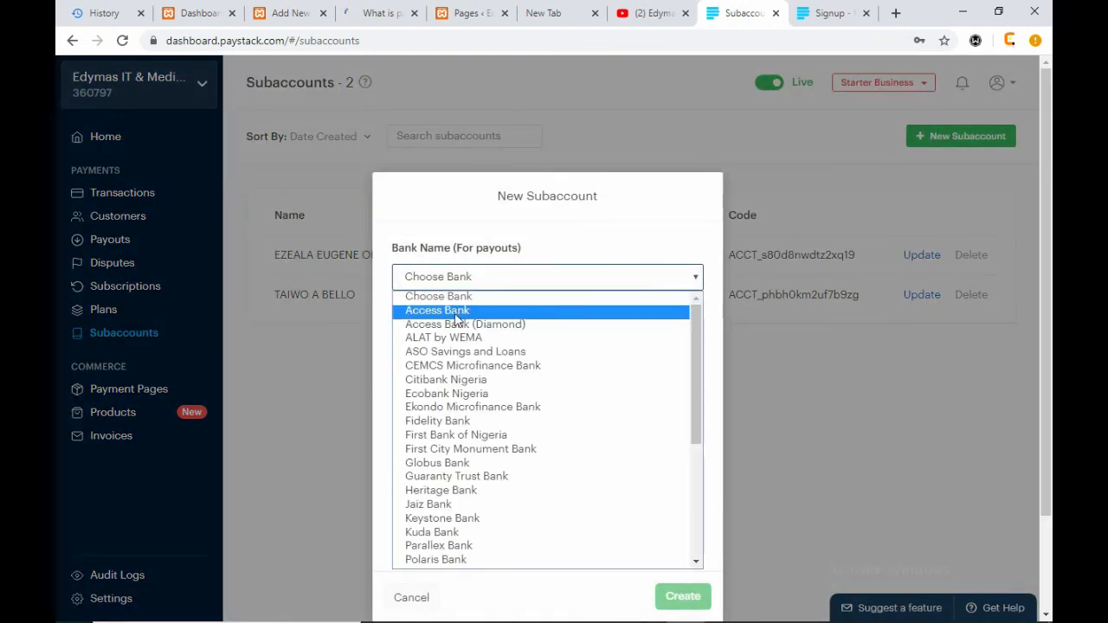
{"action": "left_click", "coordinate": [467, 309]}
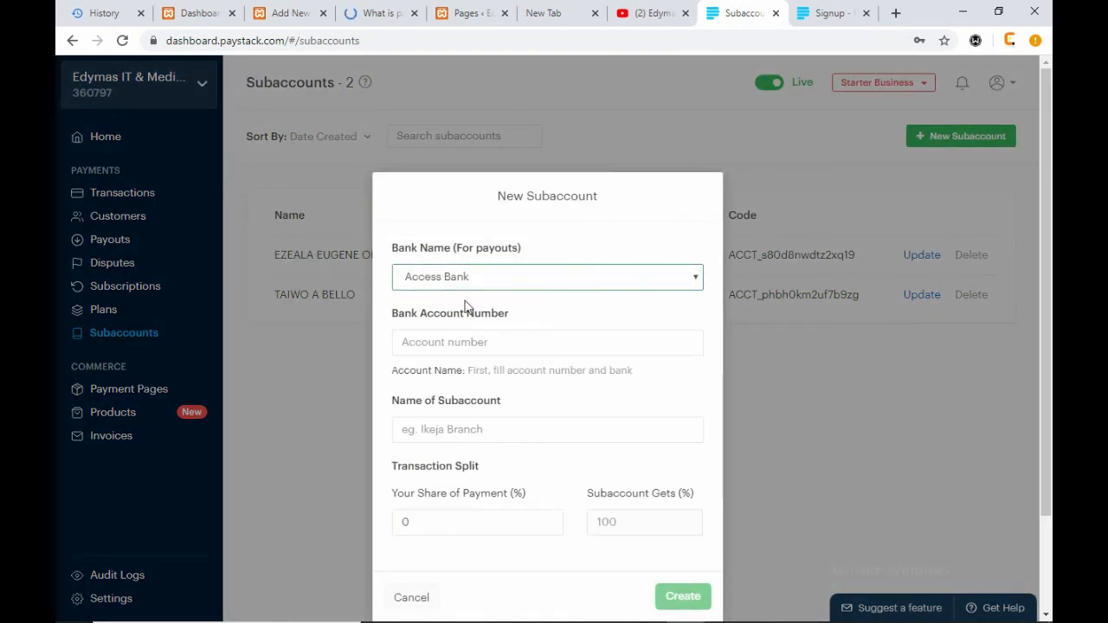
{"action": "left_click", "coordinate": [519, 279]}
{"action": "left_click", "coordinate": [511, 325]}
{"action": "left_click", "coordinate": [511, 342]}
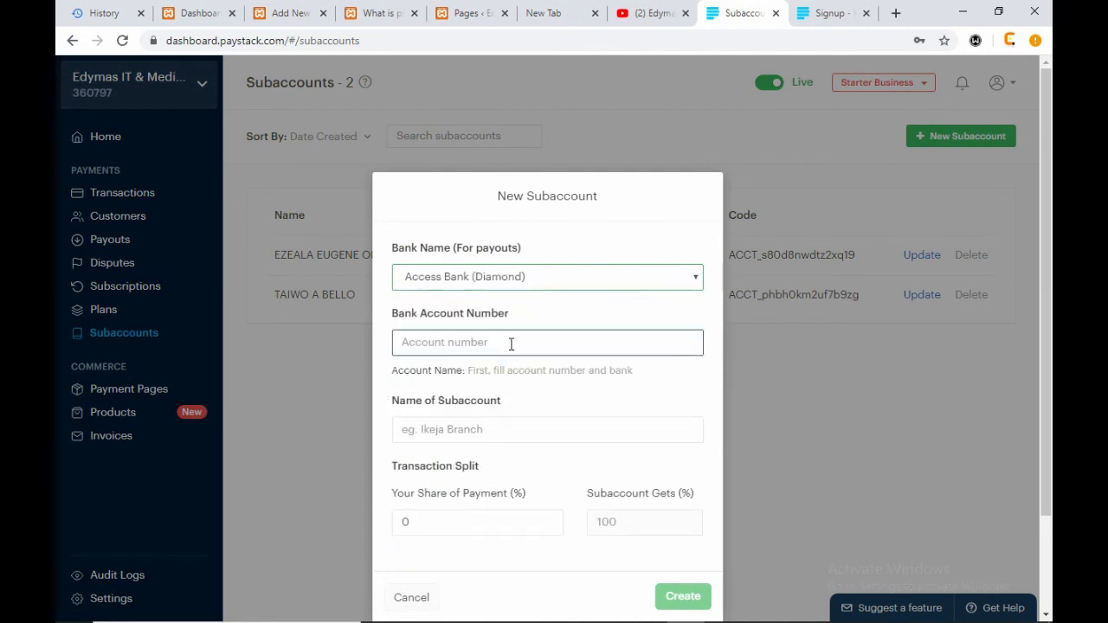
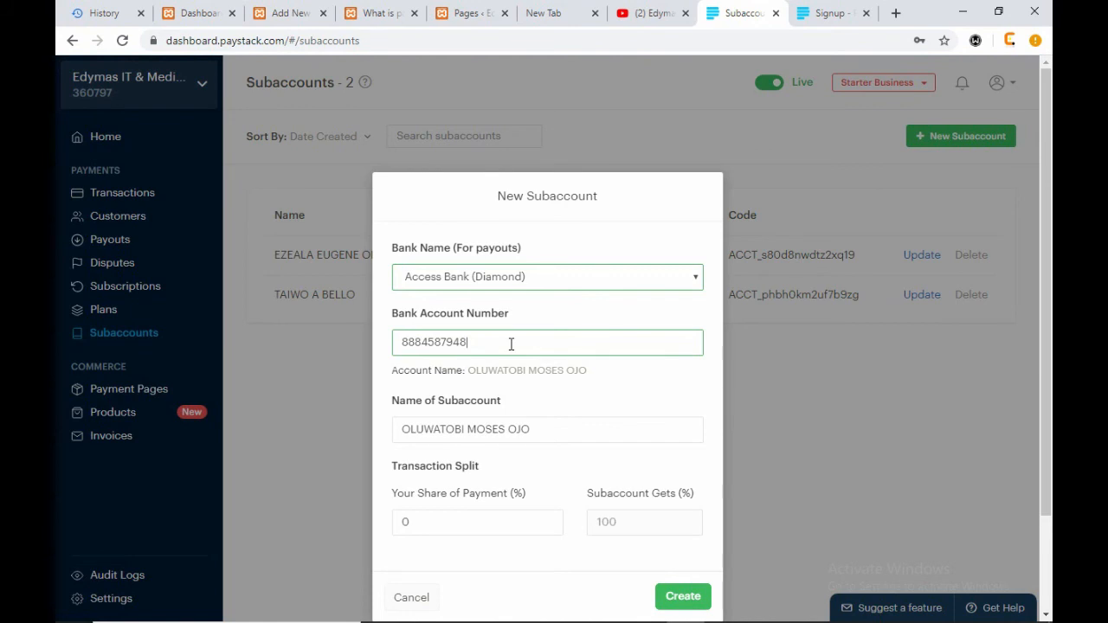
{"action": "scroll", "coordinate": [515, 381], "scroll_direction": "down", "scroll_amount": 1}
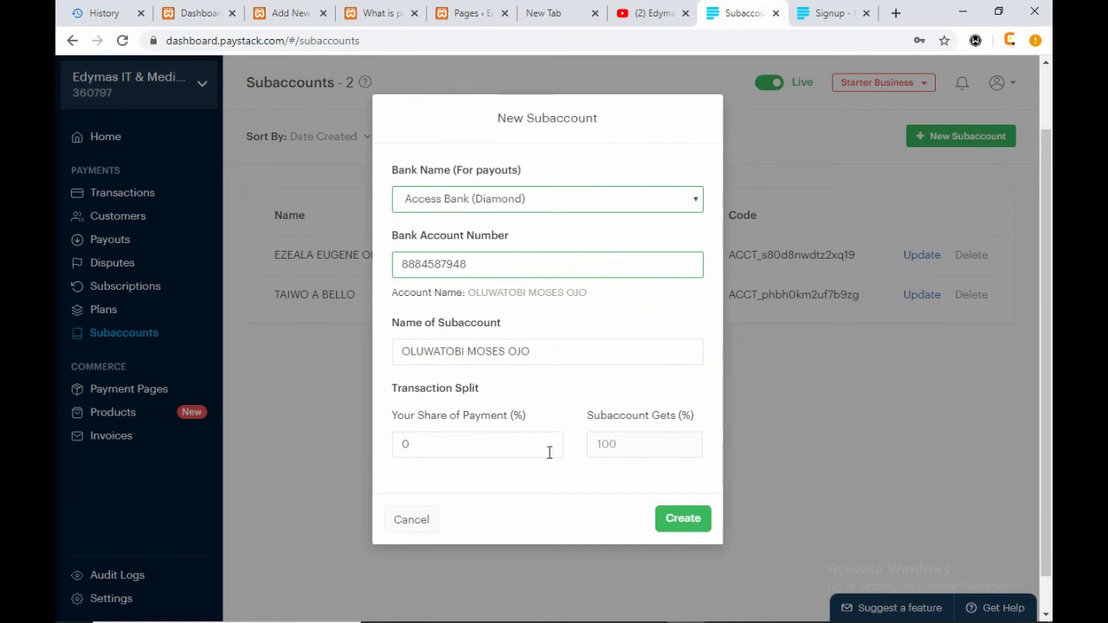
{"action": "left_click_drag", "start_coordinate": [471, 446], "coordinate": [315, 446]}
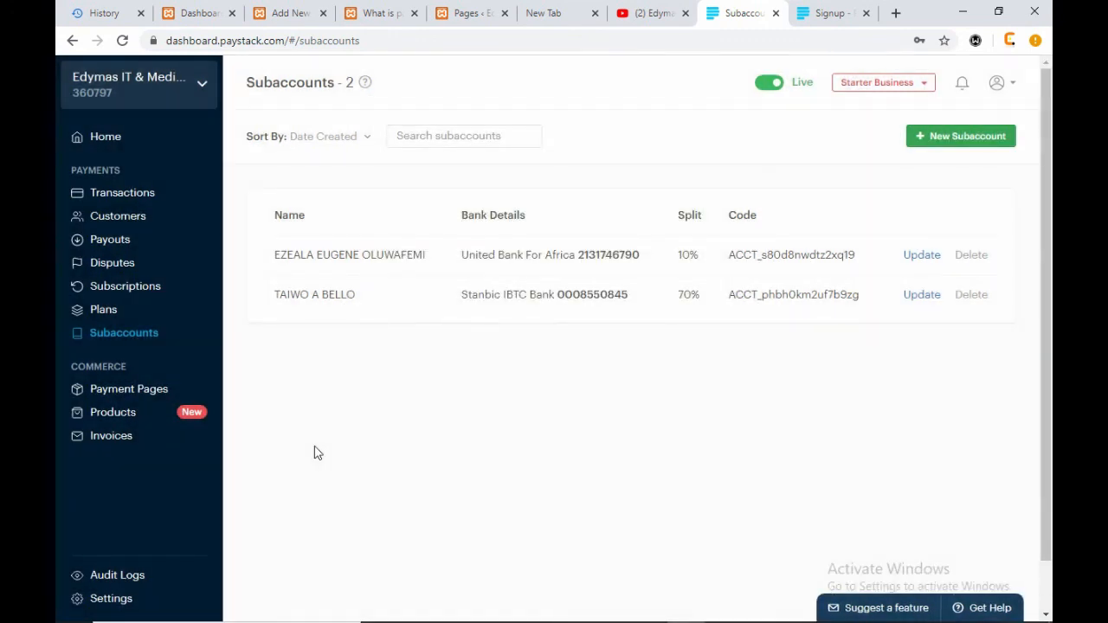
- Begin a new subaccount with Access Bank and an account number, then close it uncreated
{"action": "left_click", "coordinate": [955, 139]}
{"action": "left_click", "coordinate": [534, 277]}
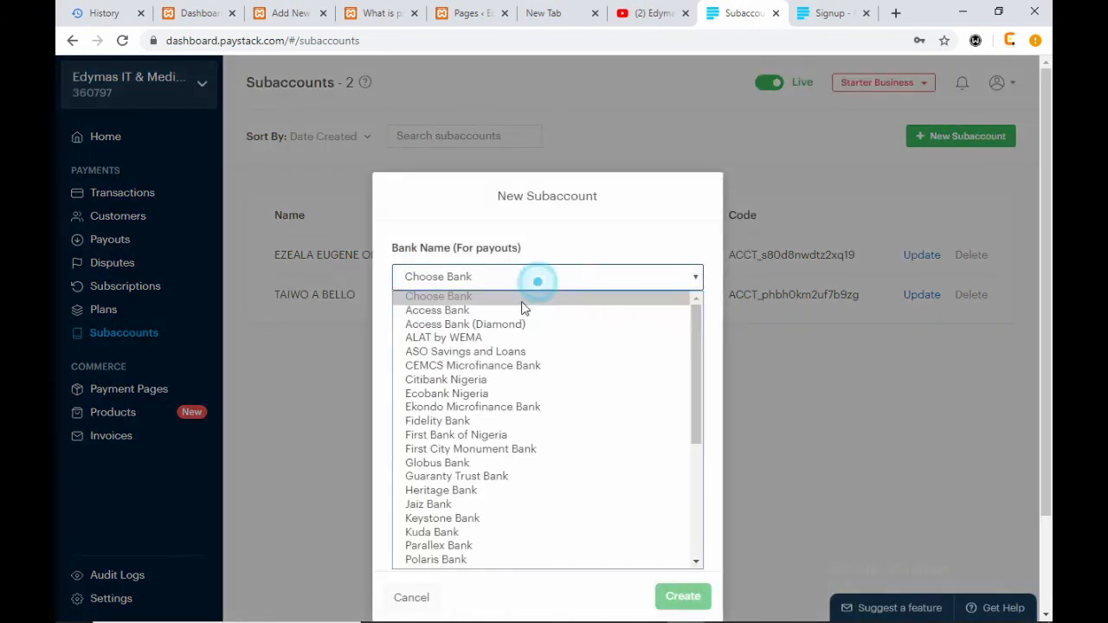
{"action": "left_click", "coordinate": [490, 310]}
{"action": "left_click", "coordinate": [476, 339]}
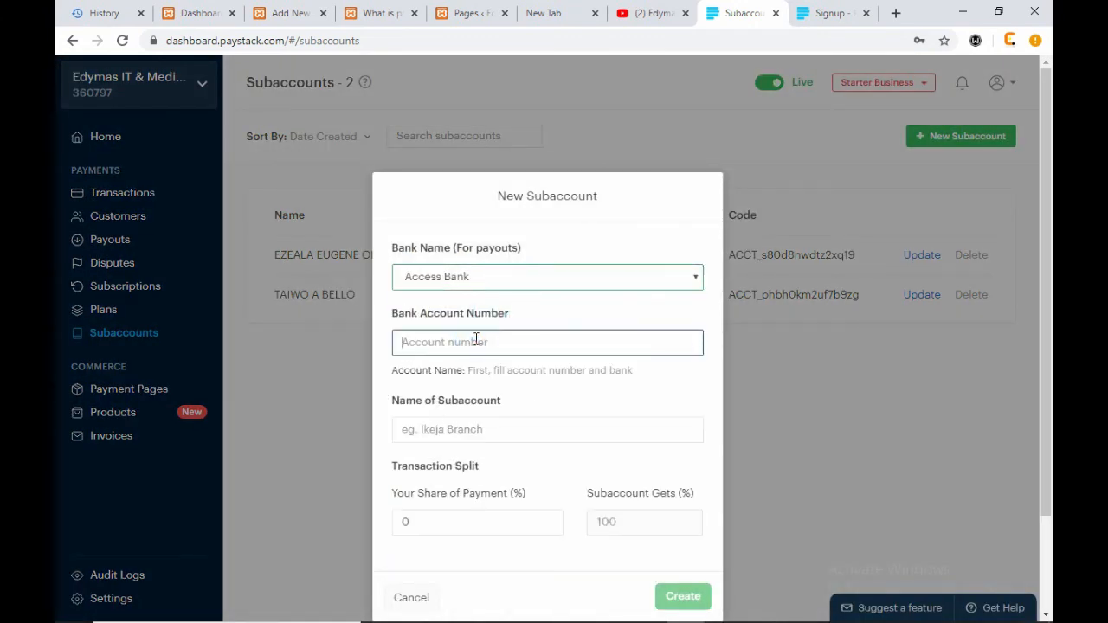
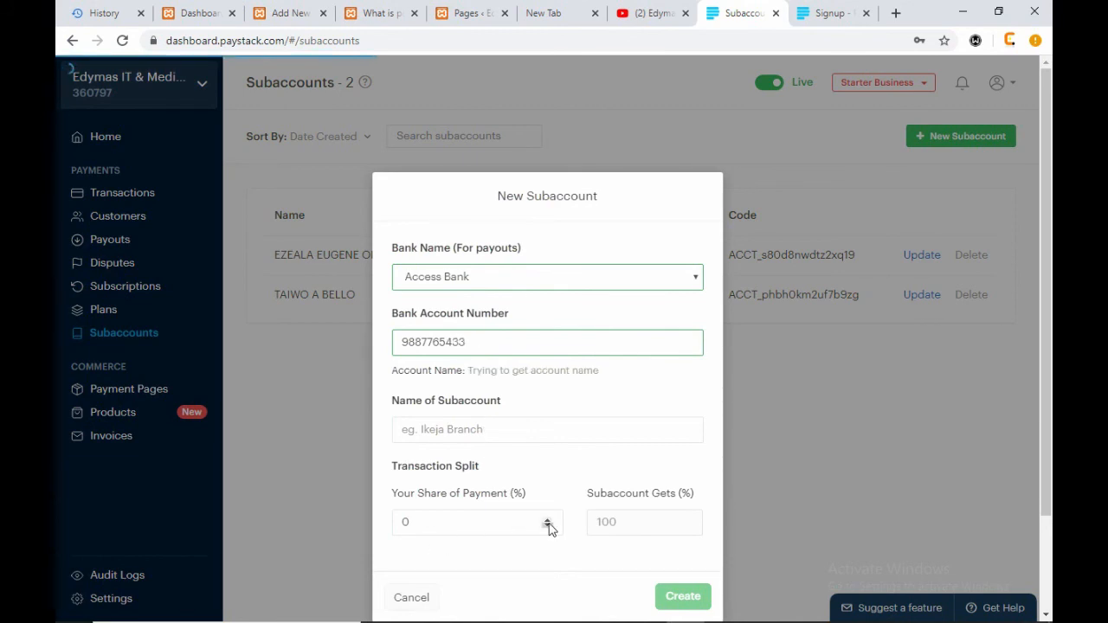
{"action": "left_click", "coordinate": [493, 525]}
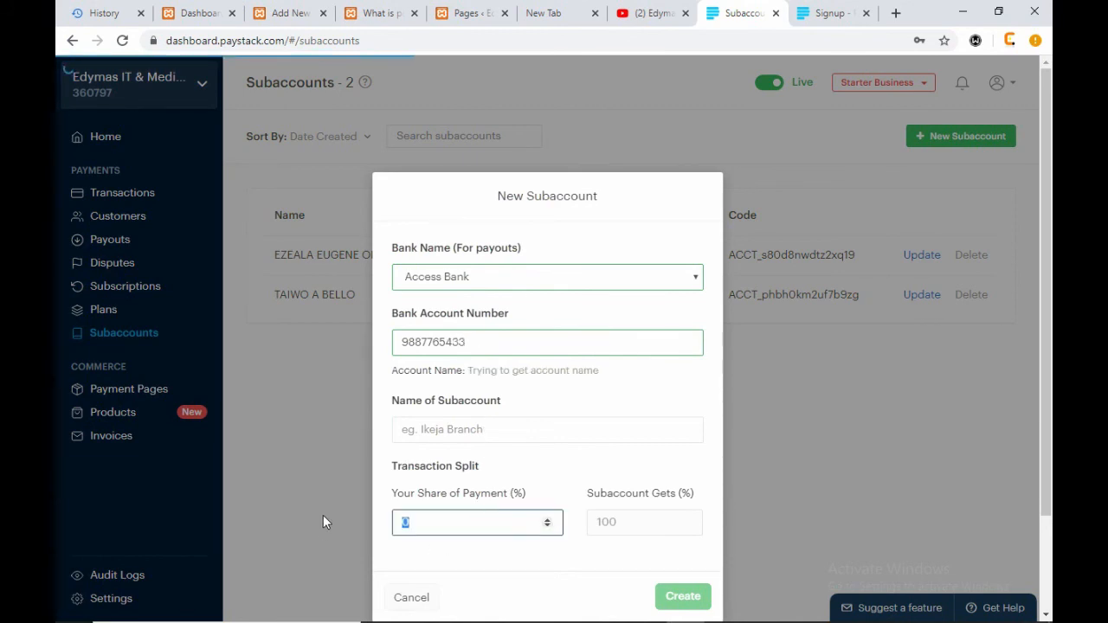
{"action": "left_click", "coordinate": [323, 515]}
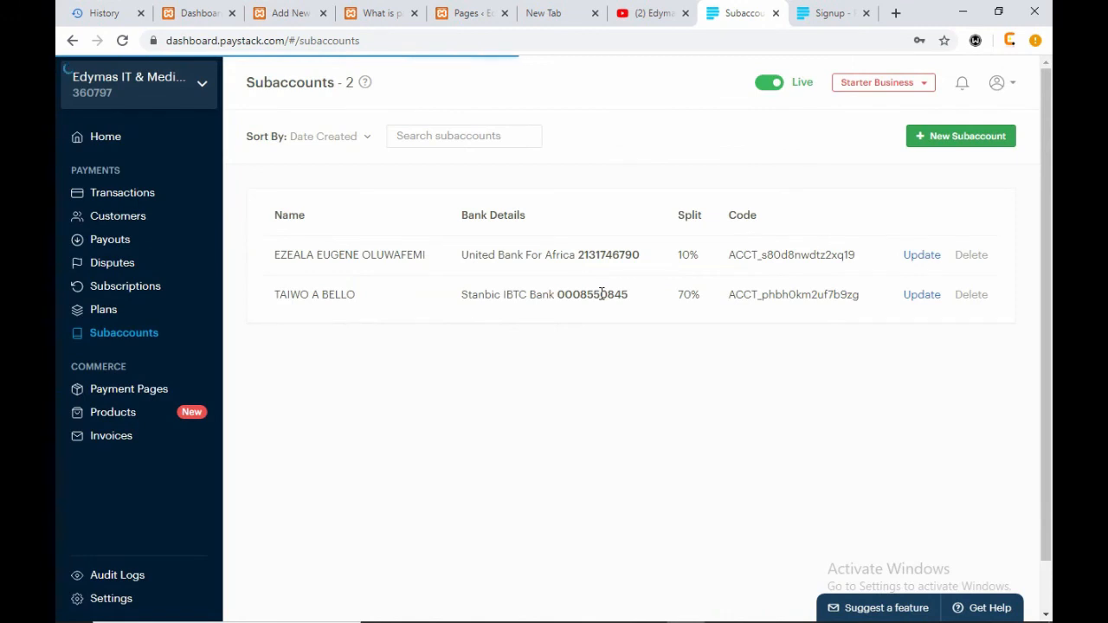
{"action": "scroll", "coordinate": [602, 298], "scroll_direction": "down", "scroll_amount": 1}
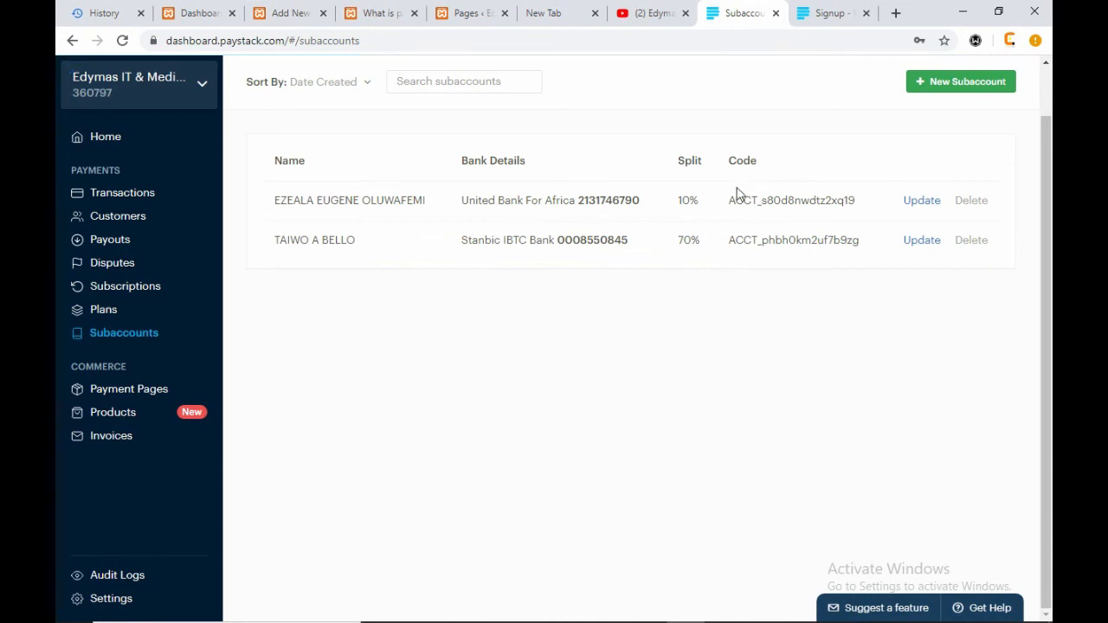
- Start another subaccount, switching the payout bank to United Bank For Africa and entering the account number
{"action": "left_click", "coordinate": [935, 81]}
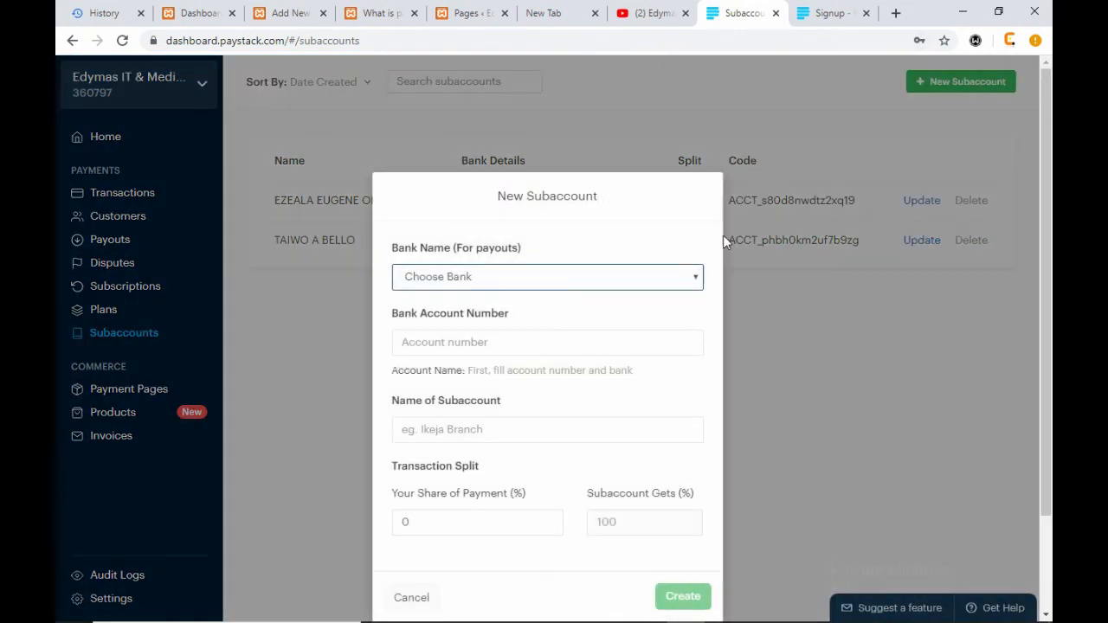
{"action": "left_click", "coordinate": [529, 277]}
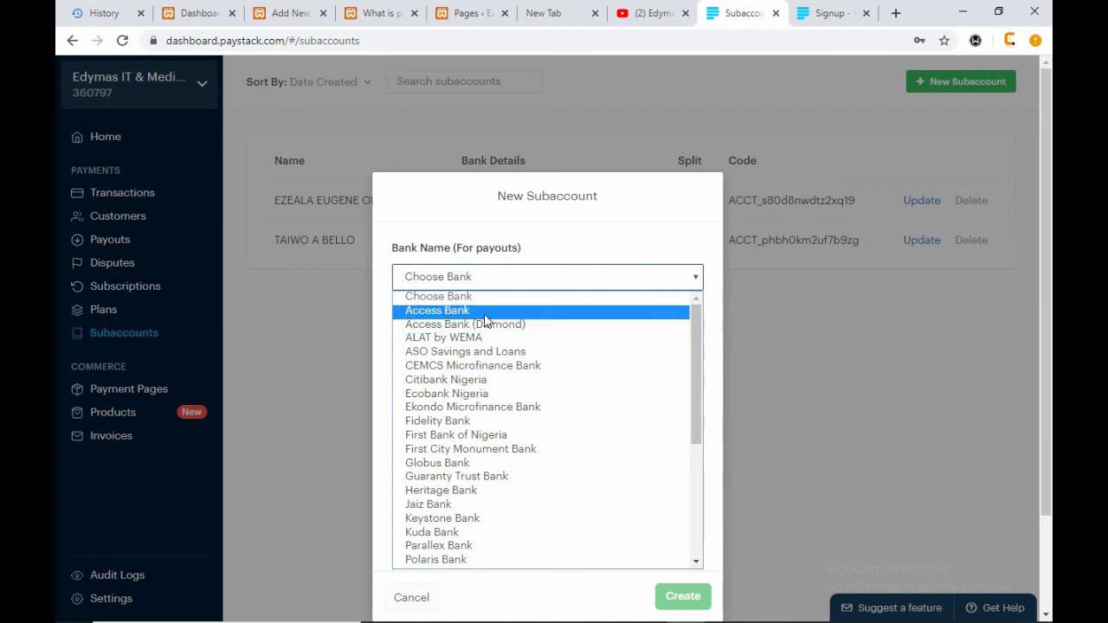
{"action": "left_click", "coordinate": [485, 311]}
{"action": "left_click", "coordinate": [479, 343]}
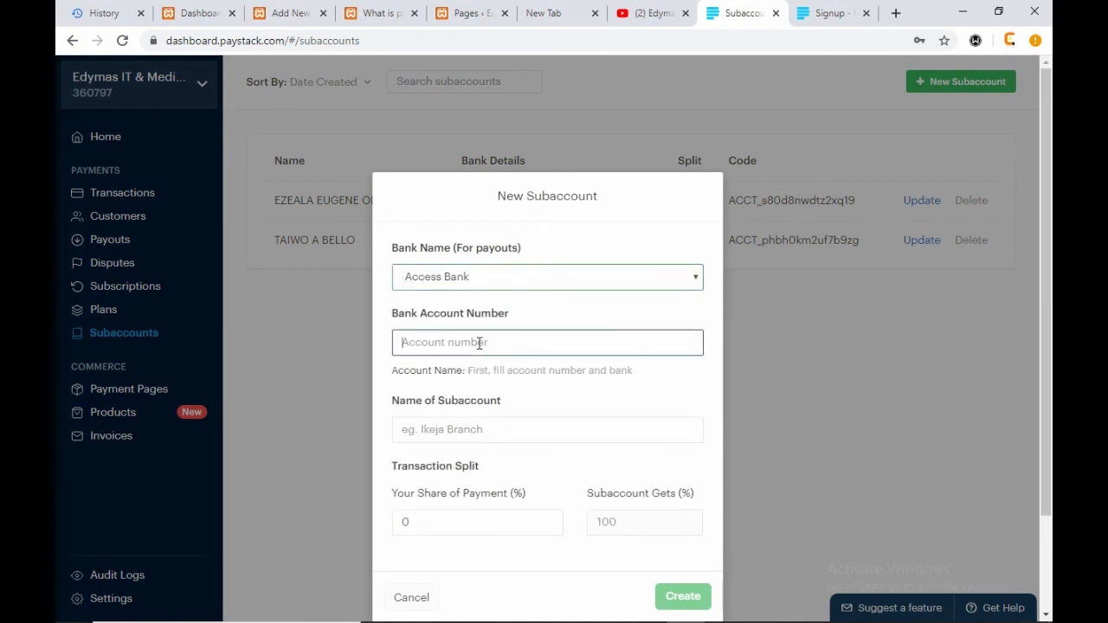
{"action": "left_click", "coordinate": [540, 278]}
{"action": "scroll", "coordinate": [485, 433], "scroll_direction": "down", "scroll_amount": 3}
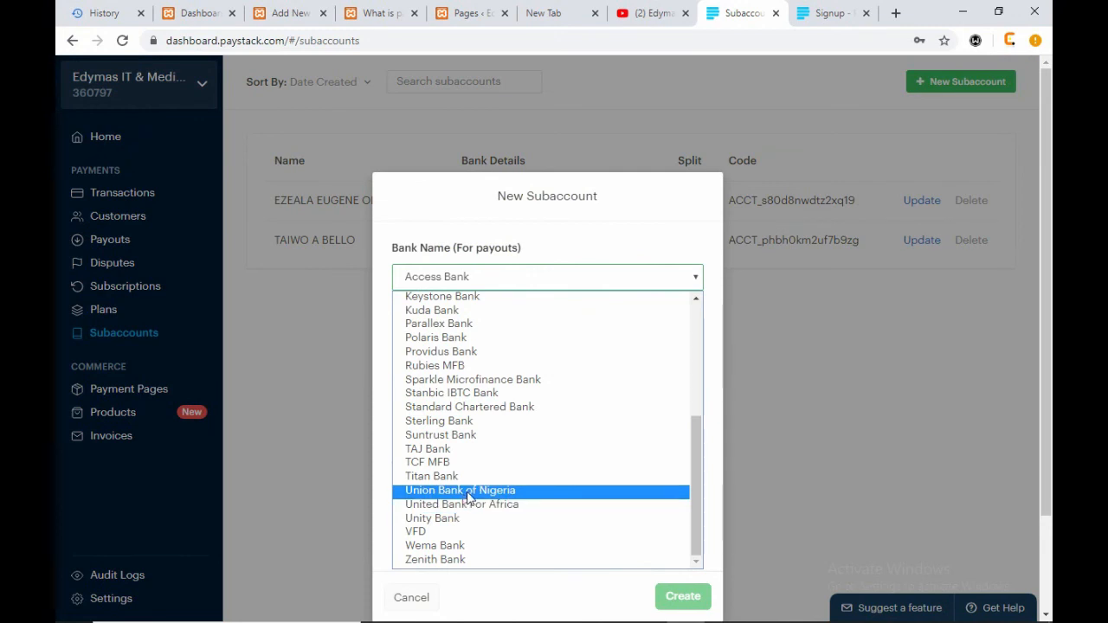
{"action": "left_click", "coordinate": [476, 503]}
{"action": "left_click", "coordinate": [512, 350]}
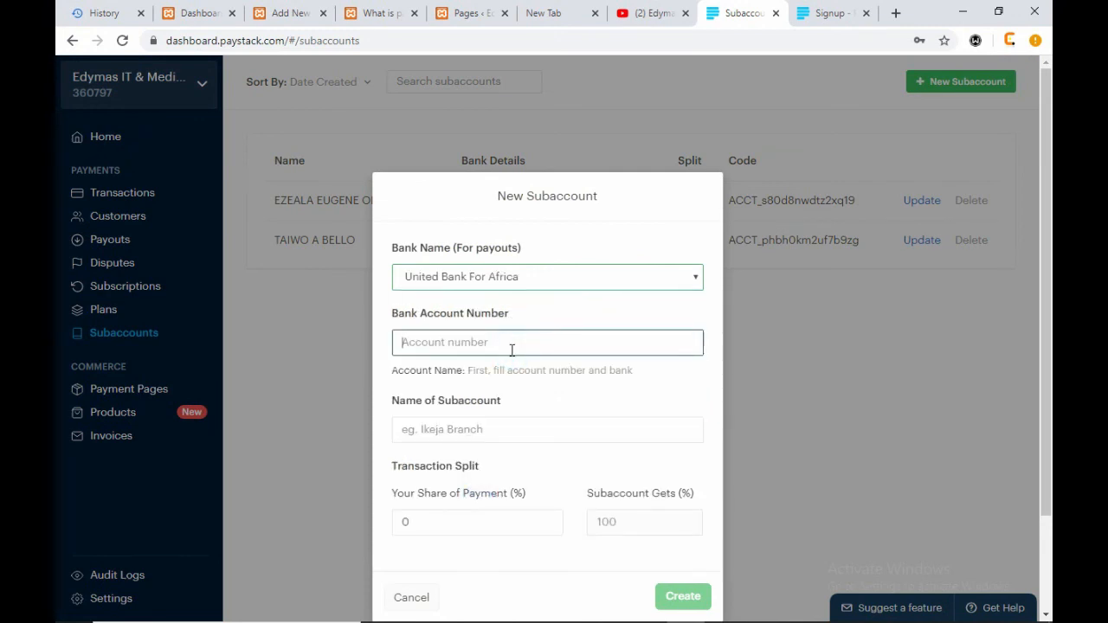
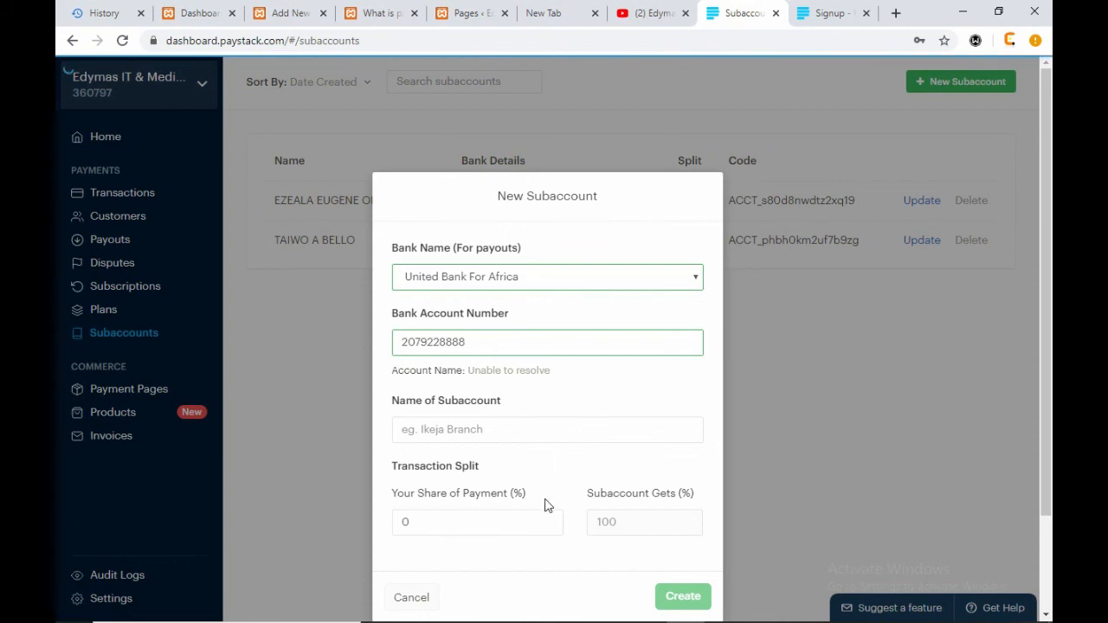
{"action": "left_click_drag", "start_coordinate": [469, 343], "coordinate": [454, 344]}
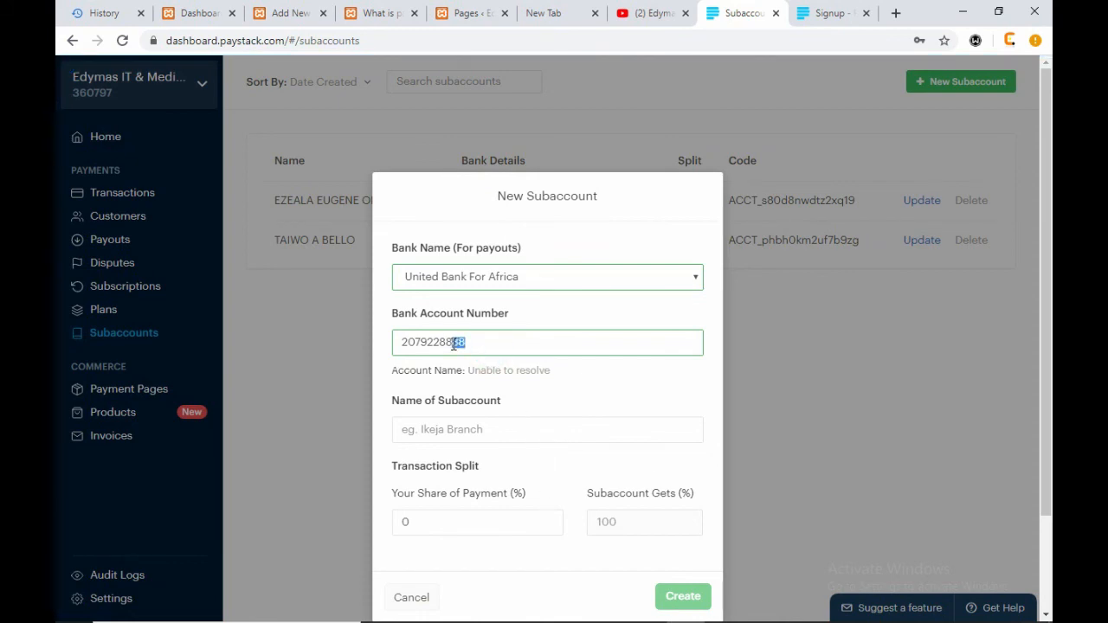
{"action": "type", "text": "99"}
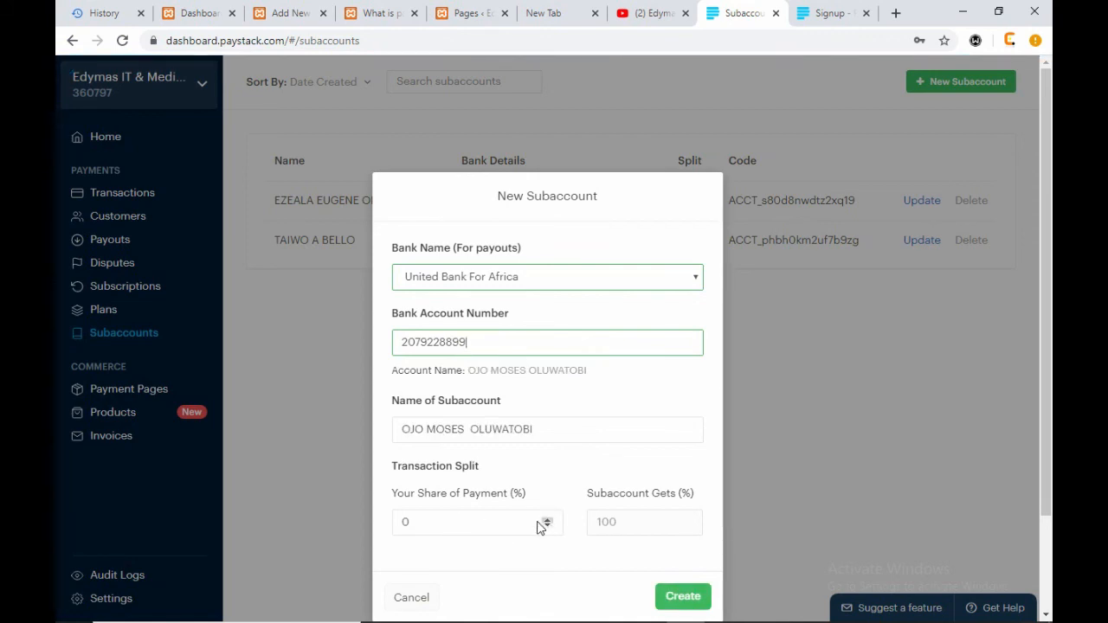
- Change the share-of-payment value to 1, dismiss the form, and return to the WordPress editor
{"action": "left_click_drag", "start_coordinate": [424, 523], "coordinate": [393, 528]}
{"action": "type", "text": "1"}
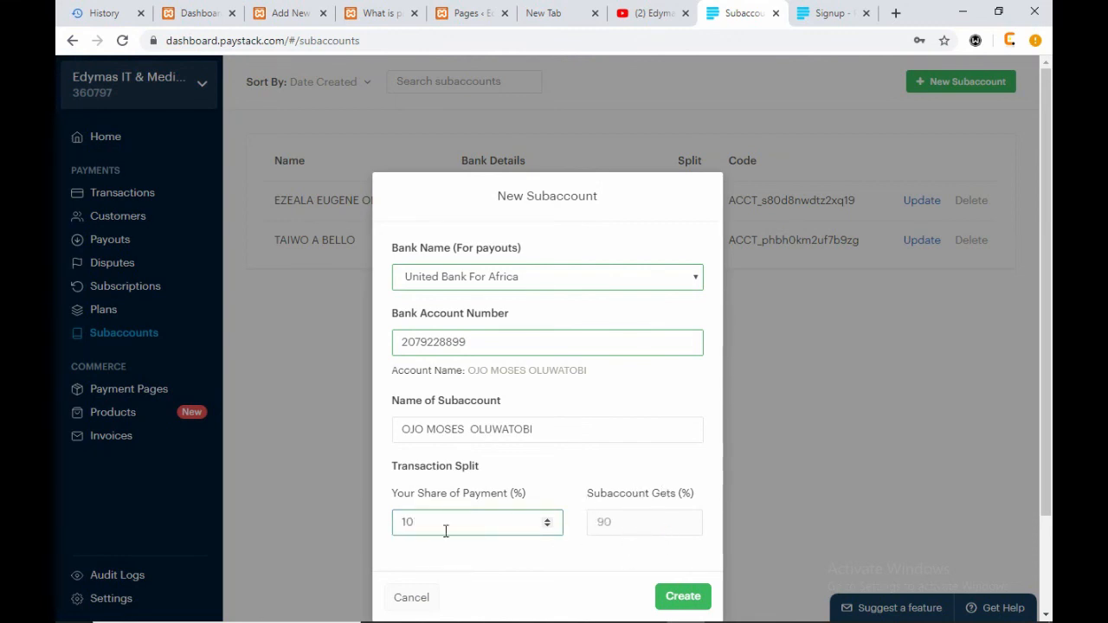
{"action": "left_click_drag", "start_coordinate": [406, 522], "coordinate": [307, 529]}
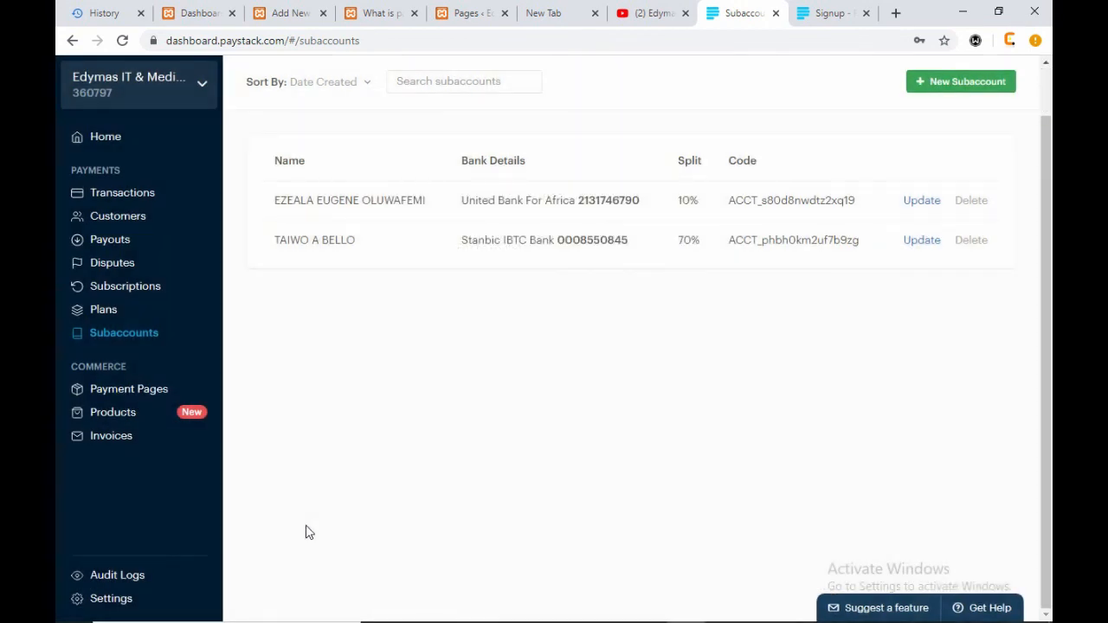
{"action": "left_click", "coordinate": [942, 85]}
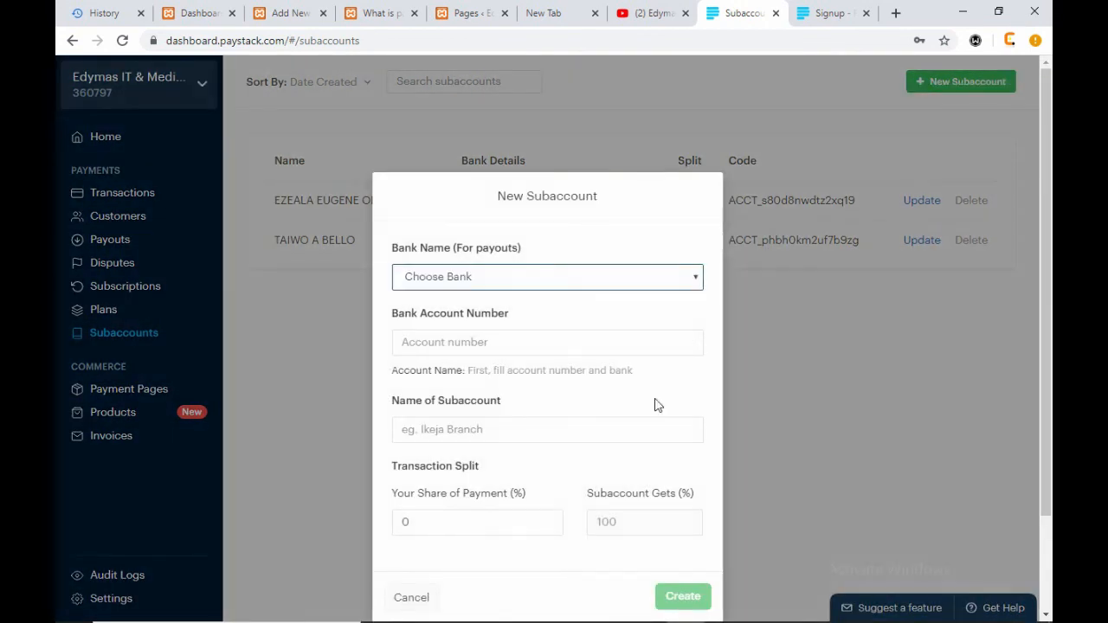
{"action": "left_click", "coordinate": [1007, 366]}
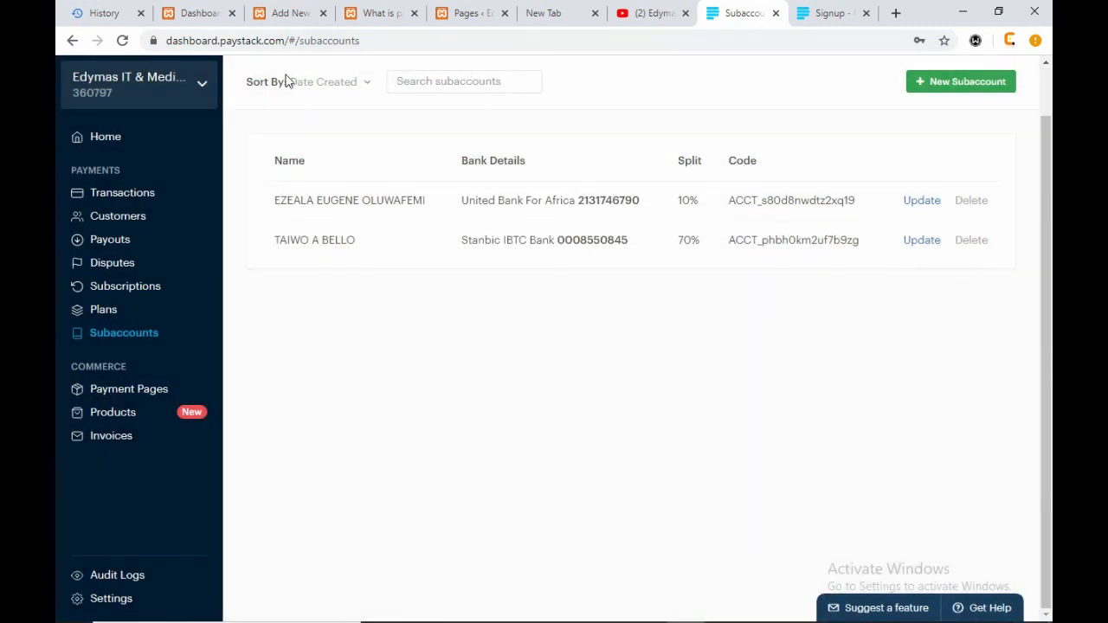
{"action": "left_click", "coordinate": [295, 17]}
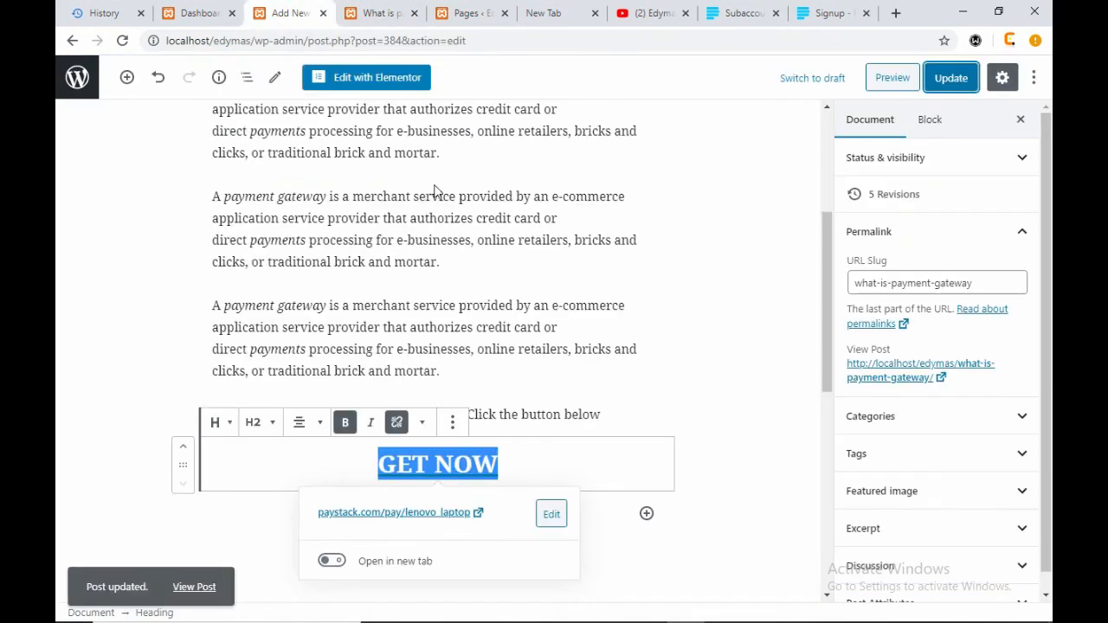
- Scroll down the published 'What is payment gateway' post and follow its GET NOW link
{"action": "left_click", "coordinate": [381, 13]}
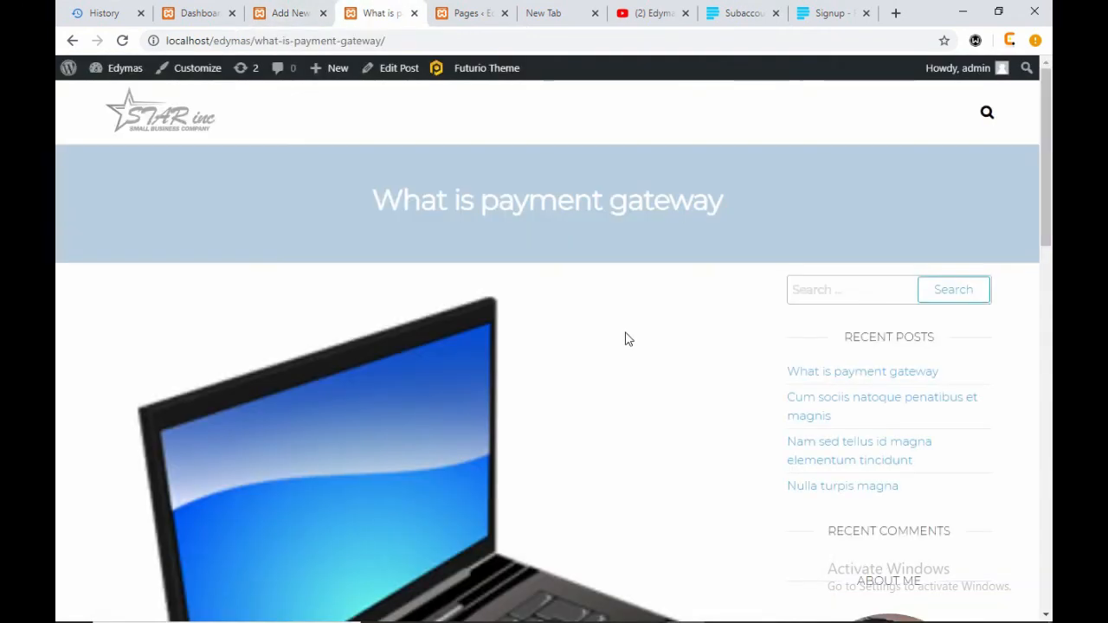
{"action": "scroll", "coordinate": [616, 372], "scroll_direction": "down", "scroll_amount": 3}
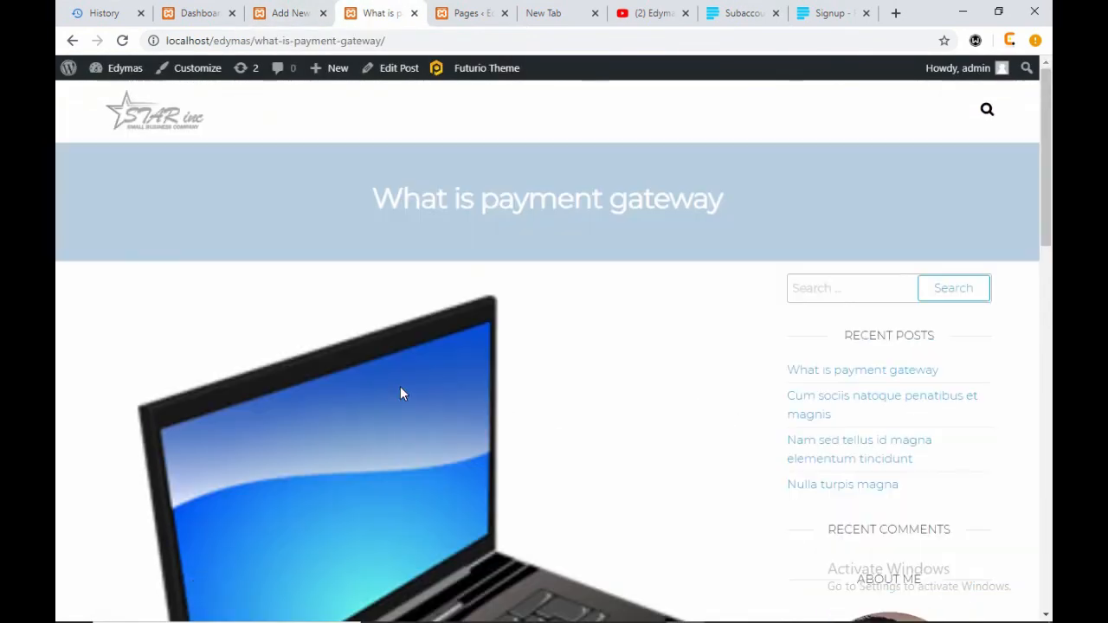
{"action": "scroll", "coordinate": [400, 392], "scroll_direction": "down", "scroll_amount": 10}
{"action": "scroll", "coordinate": [400, 393], "scroll_direction": "down", "scroll_amount": 1}
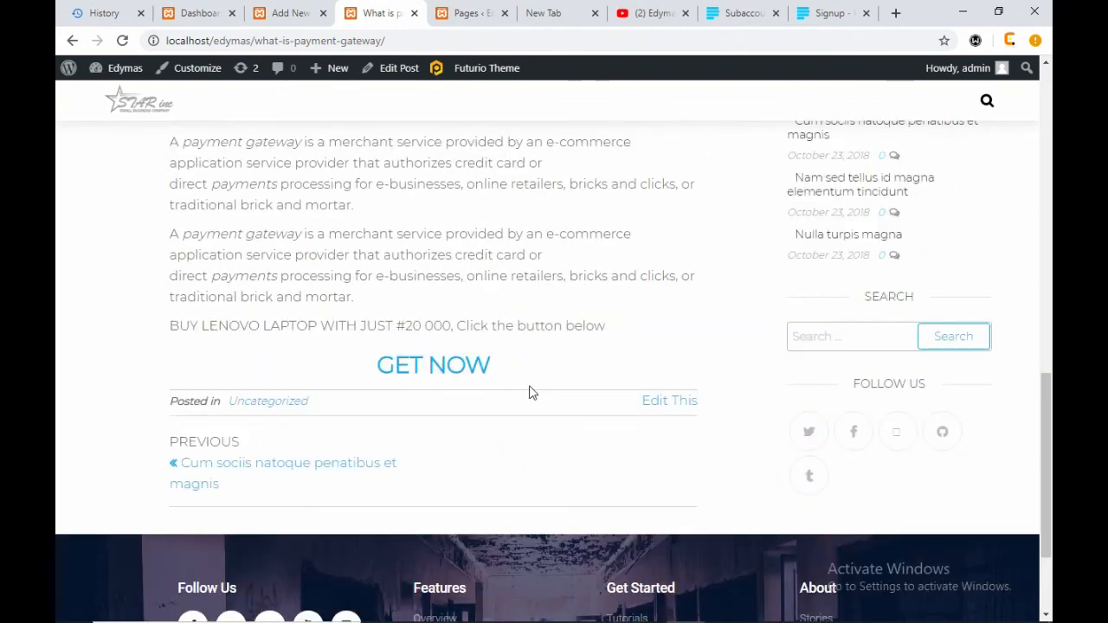
{"action": "left_click", "coordinate": [430, 366]}
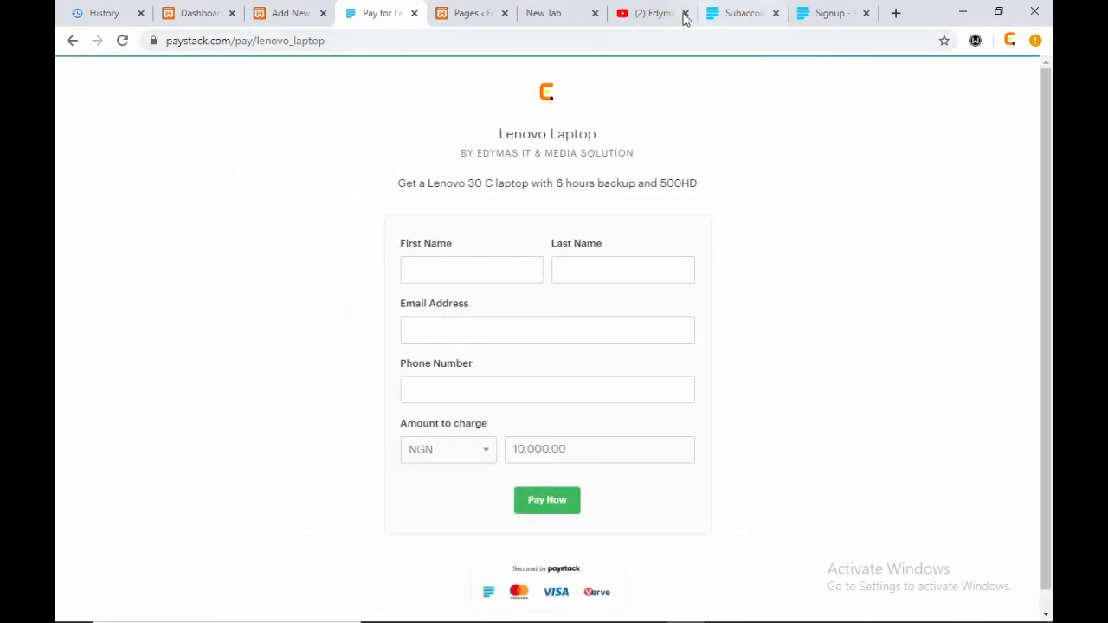
- Check the dashboard's business list, then review the Lenovo Laptop page's byline and description
{"action": "left_click", "coordinate": [740, 17]}
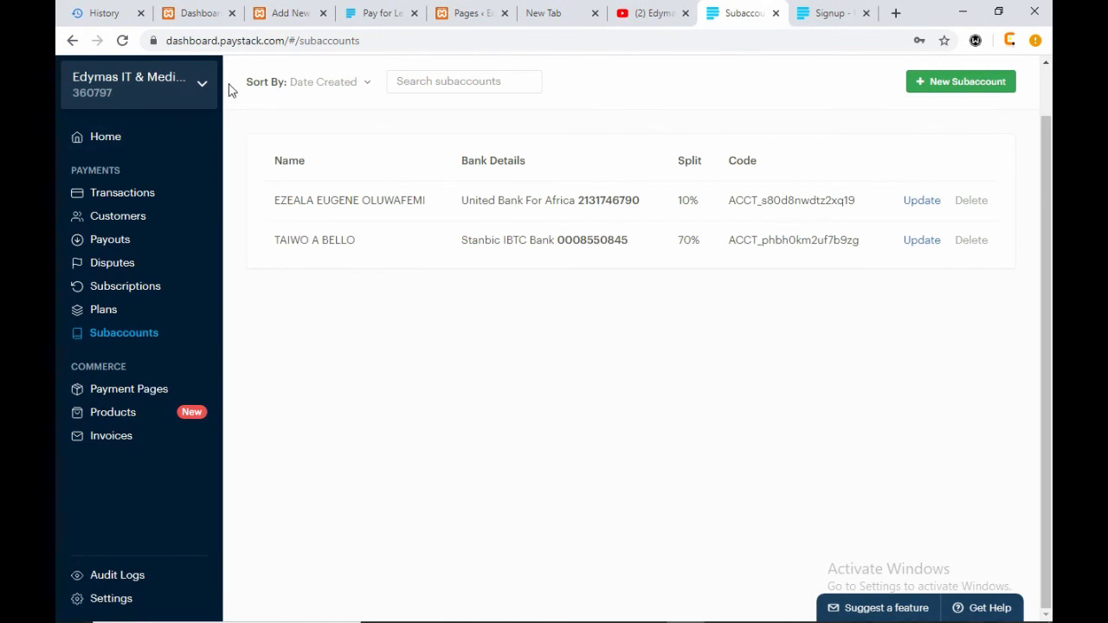
{"action": "left_click", "coordinate": [198, 84]}
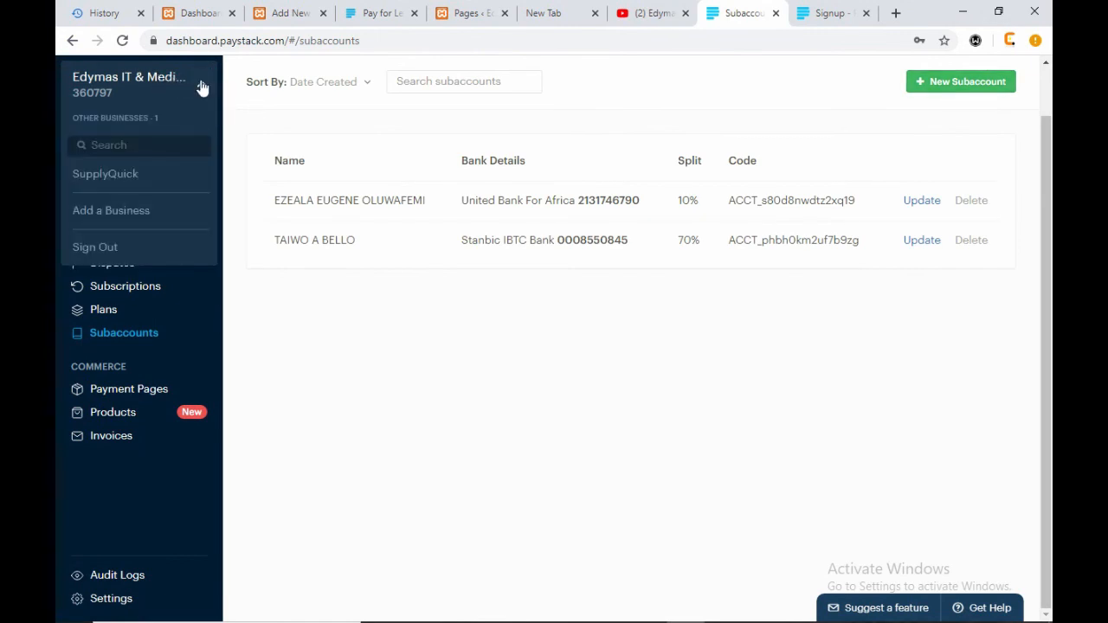
{"action": "left_click", "coordinate": [202, 84]}
{"action": "left_click", "coordinate": [381, 15]}
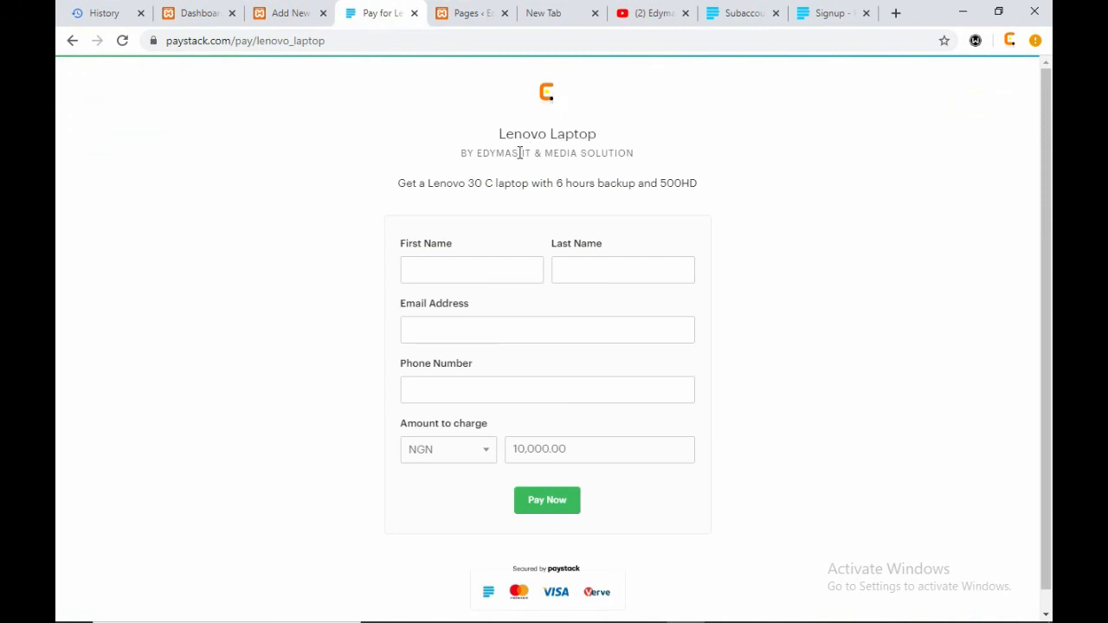
{"action": "left_click_drag", "start_coordinate": [460, 151], "coordinate": [638, 144]}
{"action": "left_click", "coordinate": [678, 142]}
{"action": "left_click_drag", "start_coordinate": [409, 183], "coordinate": [722, 190]}
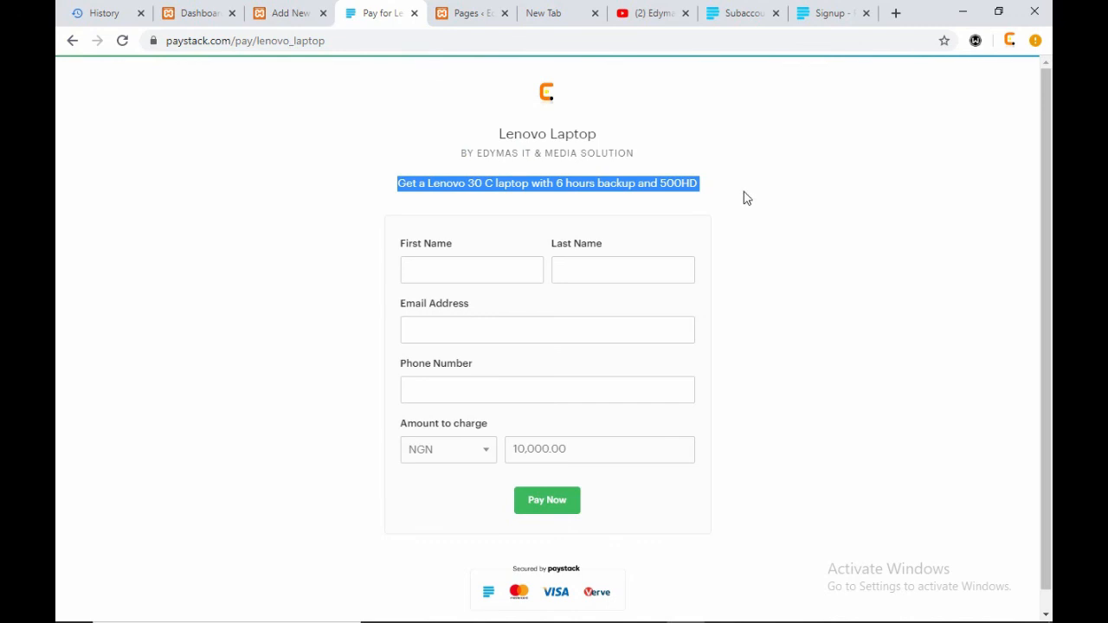
{"action": "left_click", "coordinate": [744, 199]}
- Enter the buyer's first name, last name, saved e-mail and phone number; check the 10,000.00 amount
{"action": "left_click", "coordinate": [485, 266]}
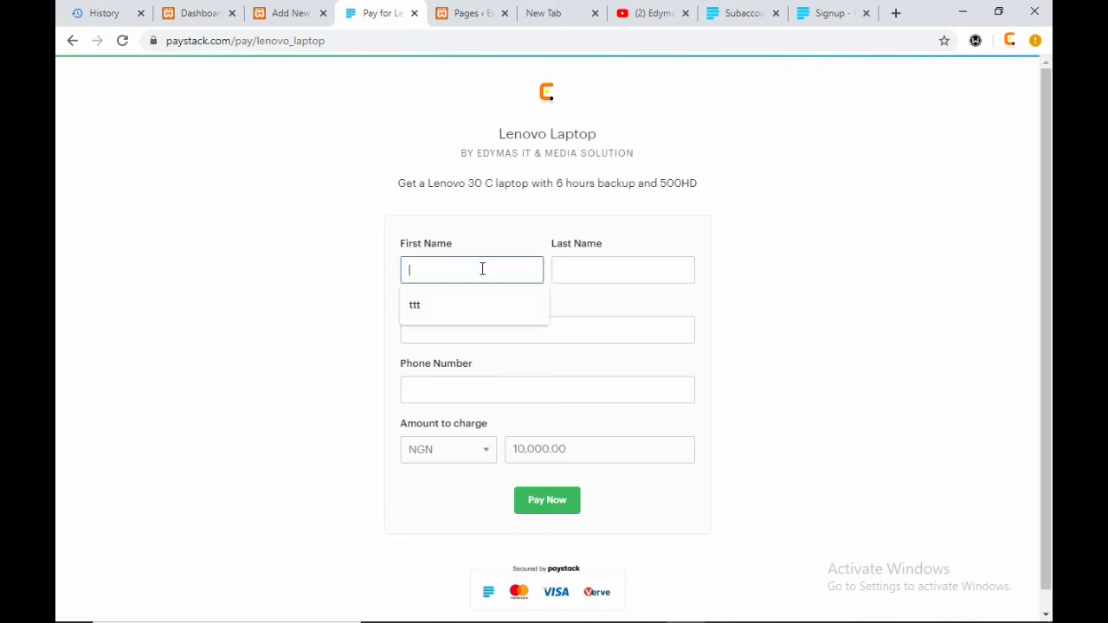
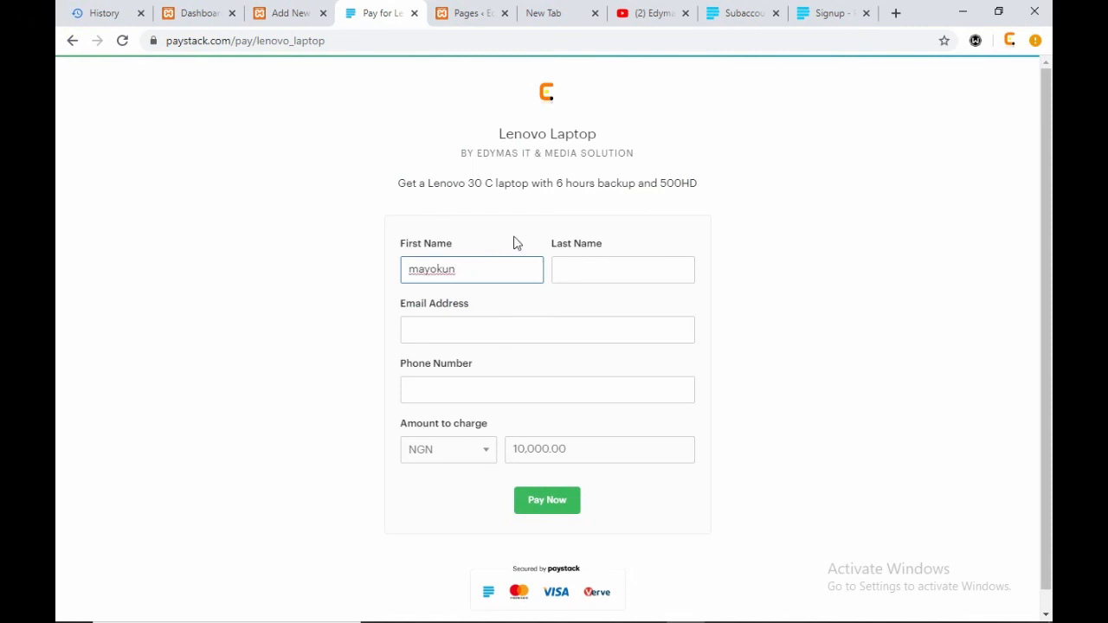
{"action": "left_click", "coordinate": [579, 267]}
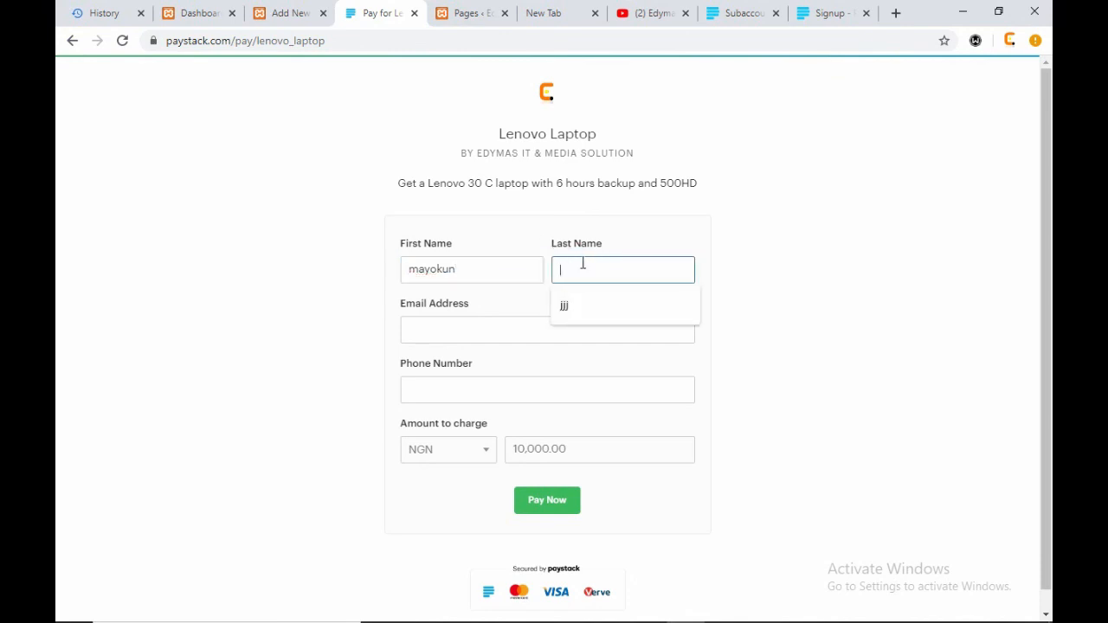
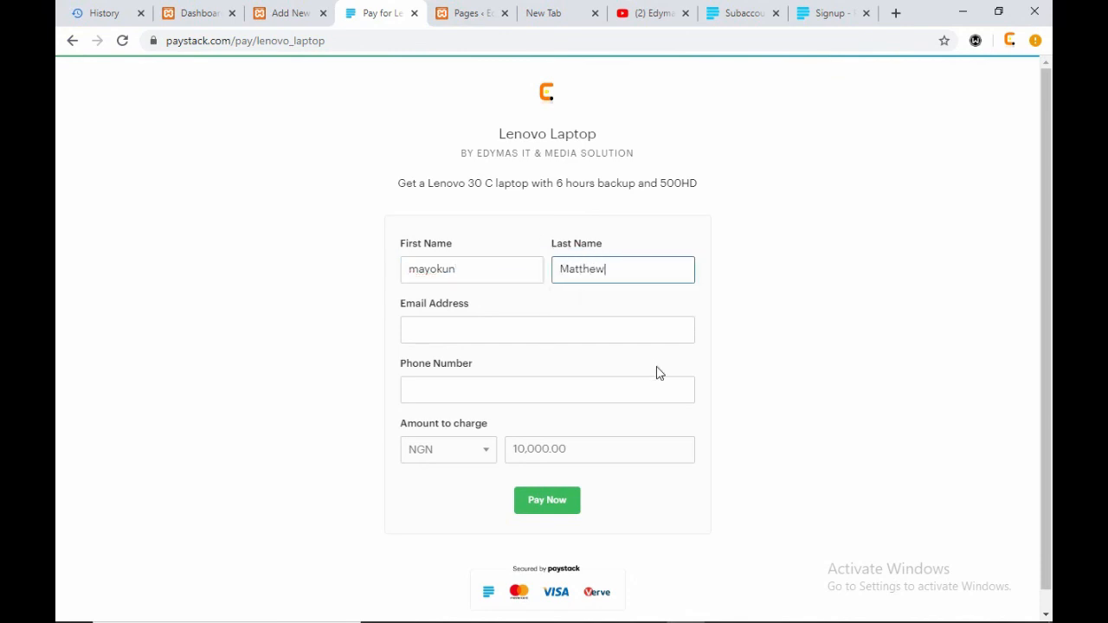
{"action": "left_click", "coordinate": [601, 321]}
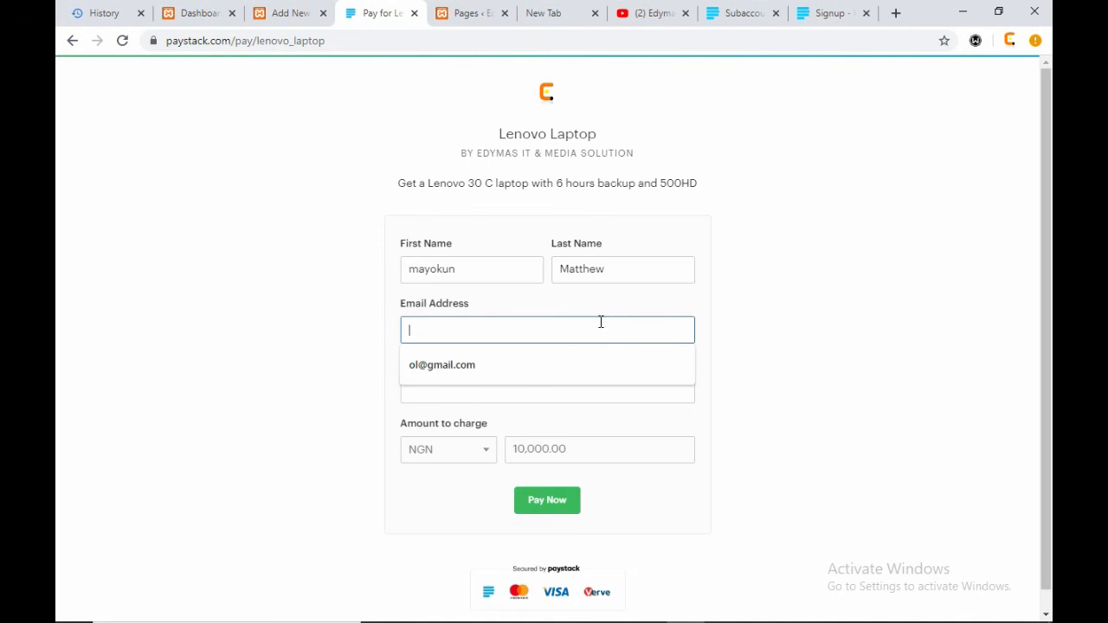
{"action": "left_click", "coordinate": [546, 366]}
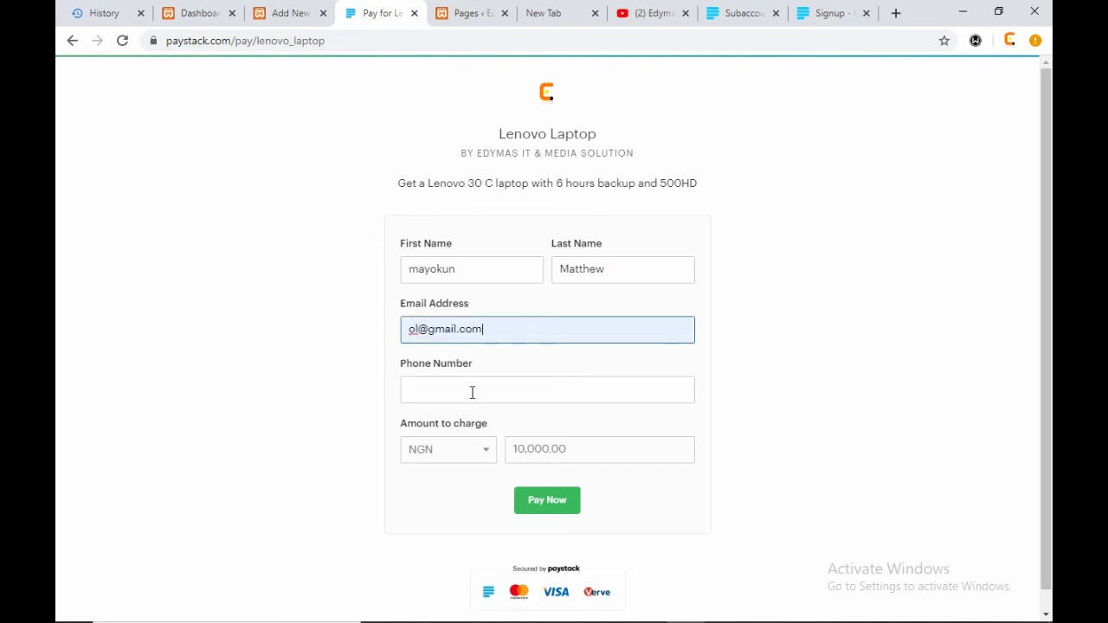
{"action": "left_click", "coordinate": [515, 390]}
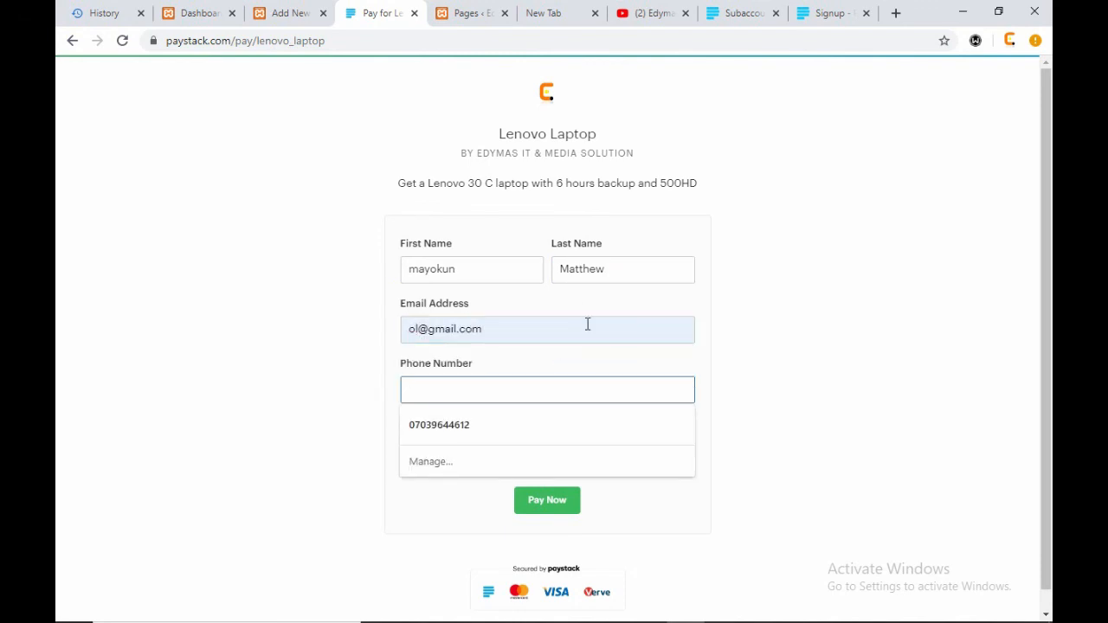
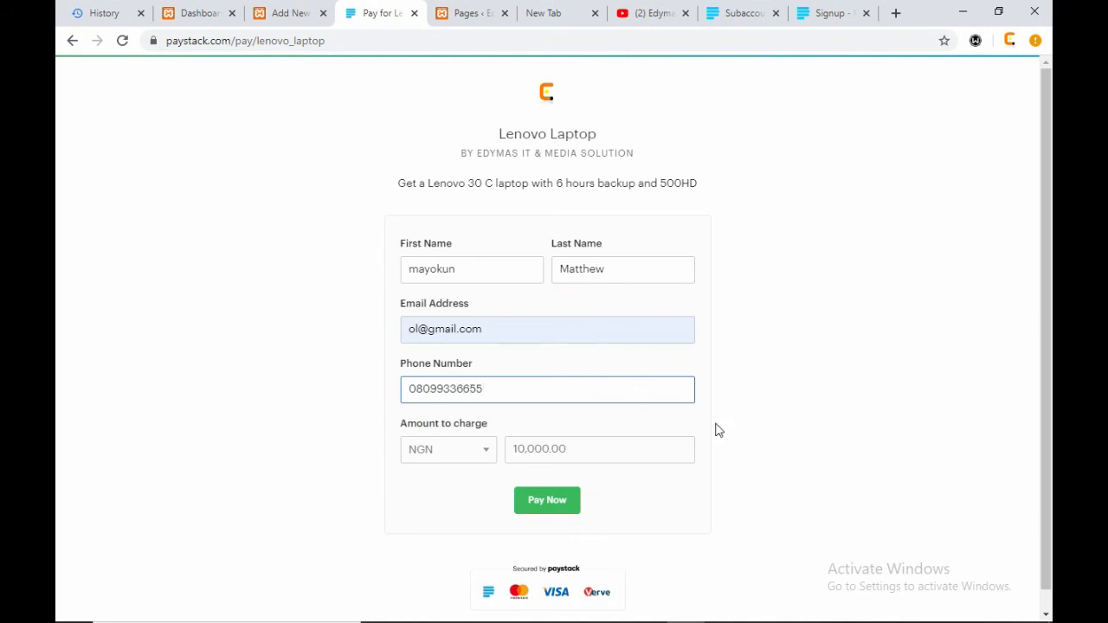
{"action": "double_click", "coordinate": [564, 449]}
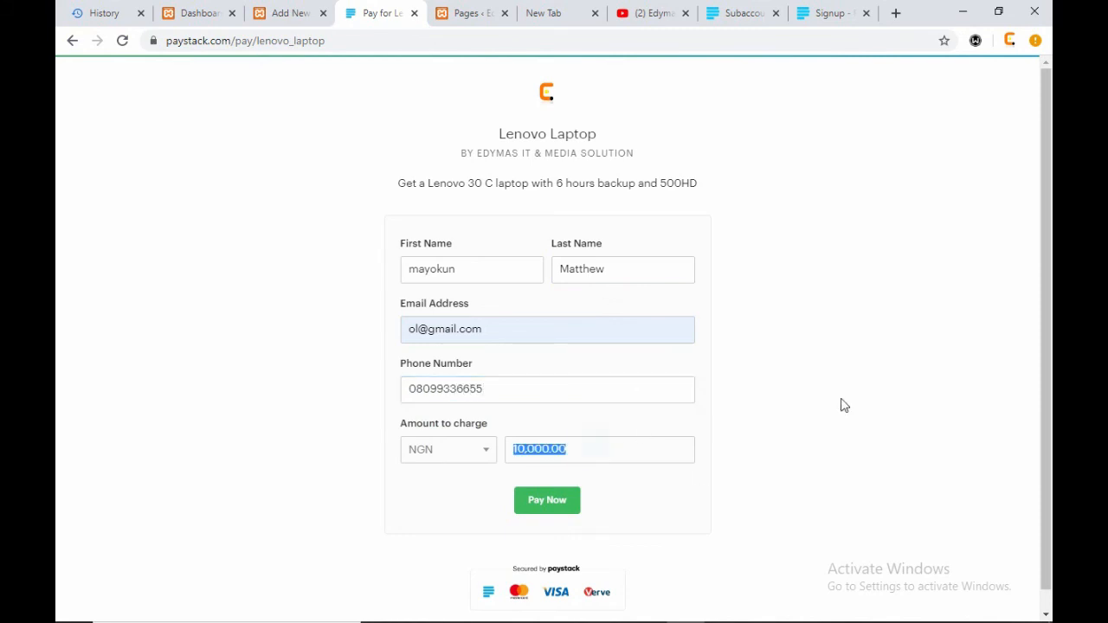
{"action": "scroll", "coordinate": [735, 489], "scroll_direction": "down", "scroll_amount": 1}
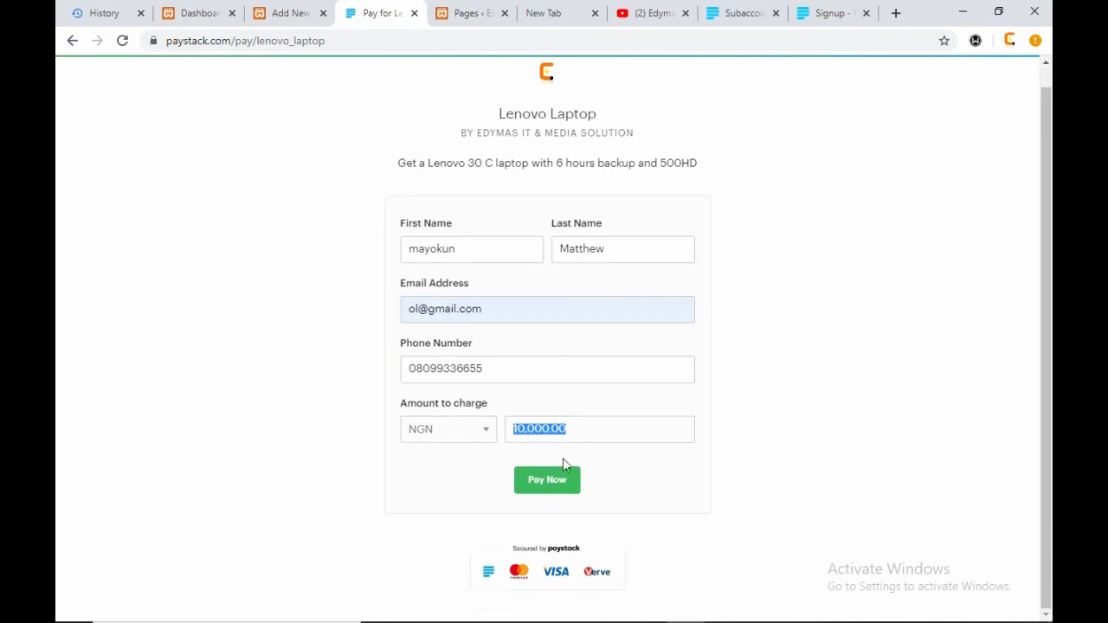
{"action": "left_click", "coordinate": [542, 478]}
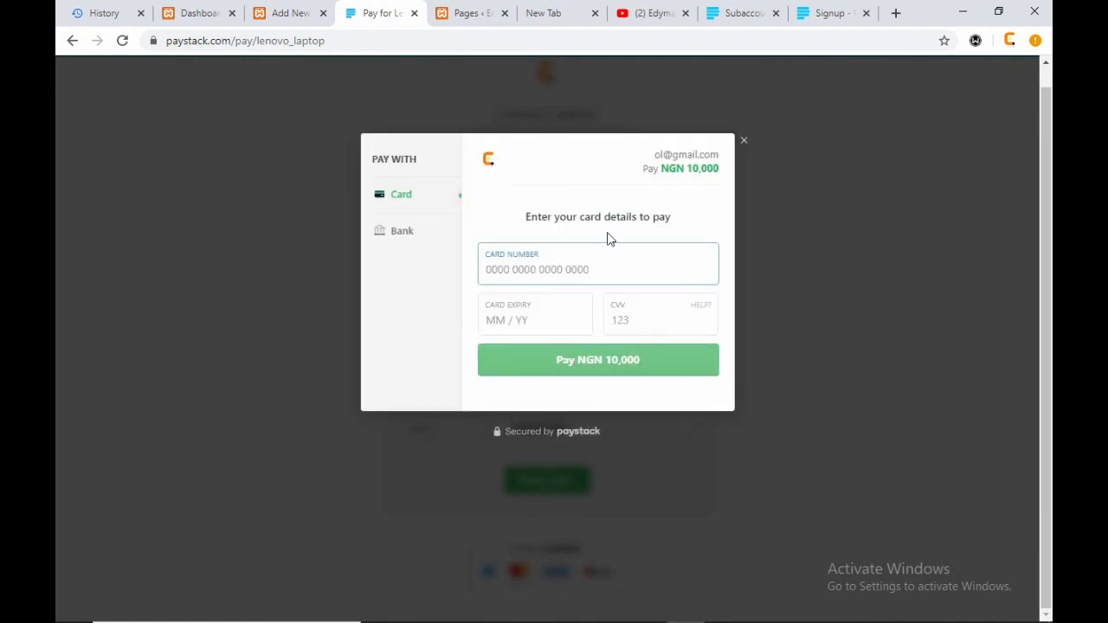
{"action": "left_click", "coordinate": [744, 141]}
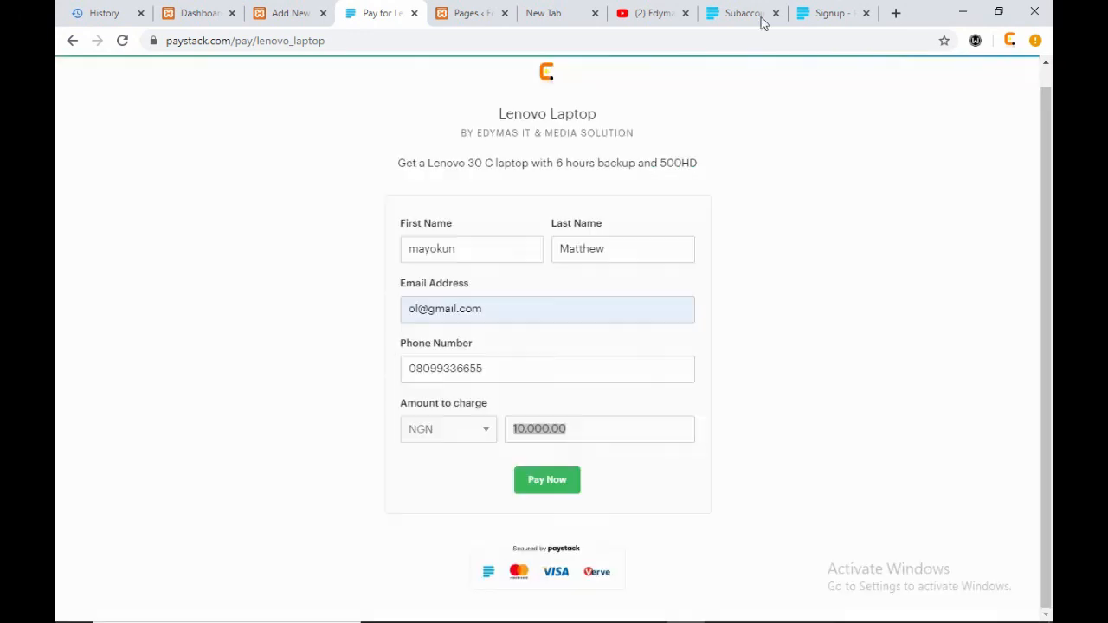
- Return to the Subaccounts tab, open Payment Pages, and preview the Lenovo Laptop page
{"action": "left_click", "coordinate": [823, 12]}
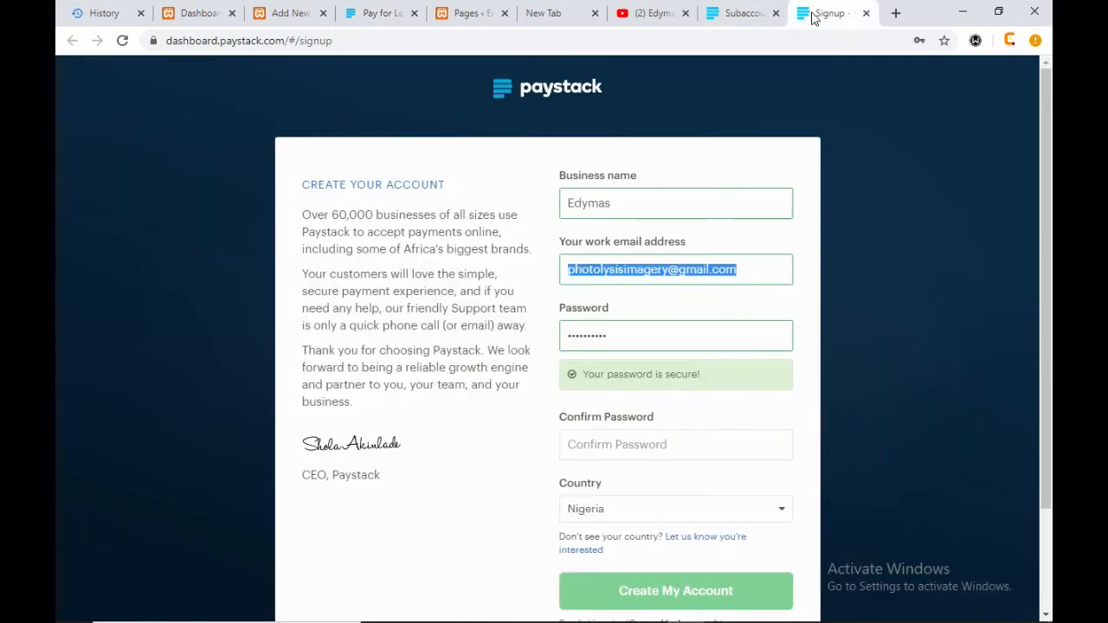
{"action": "left_click", "coordinate": [736, 13]}
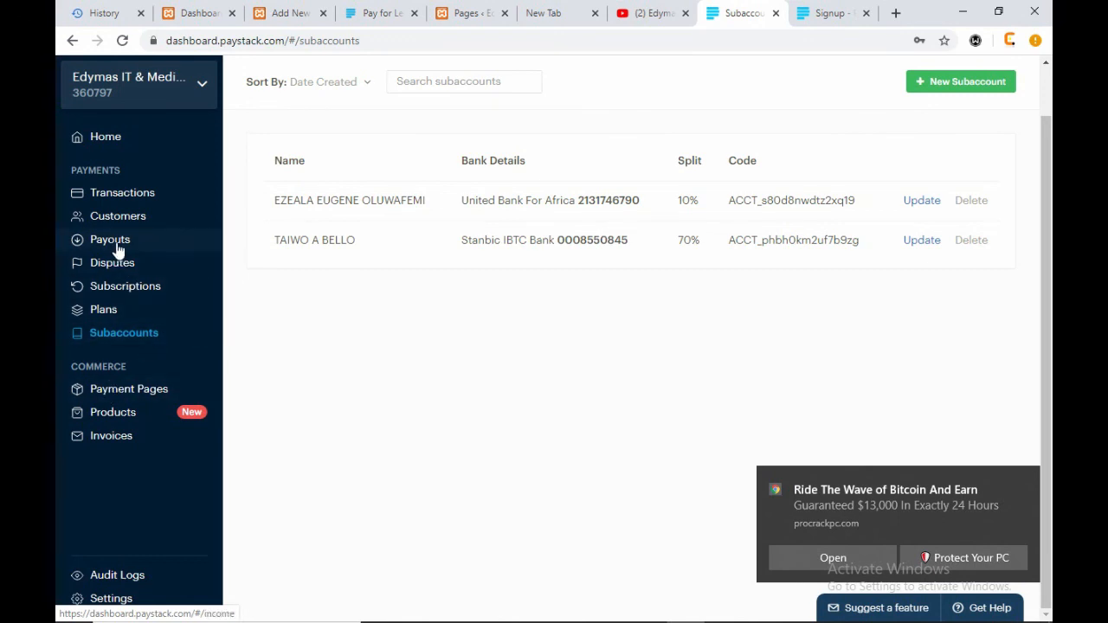
{"action": "left_click", "coordinate": [112, 395]}
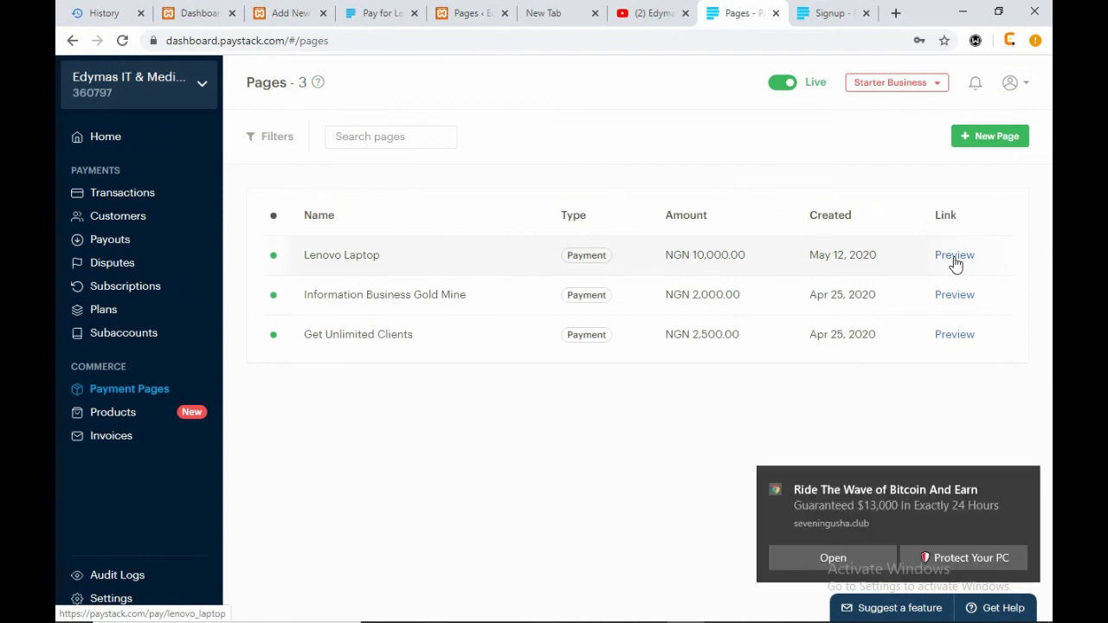
{"action": "left_click", "coordinate": [955, 261]}
- Open the Lenovo Laptop page's edit settings, note the post-payment redirect option, then return to checkout
{"action": "left_click", "coordinate": [708, 12]}
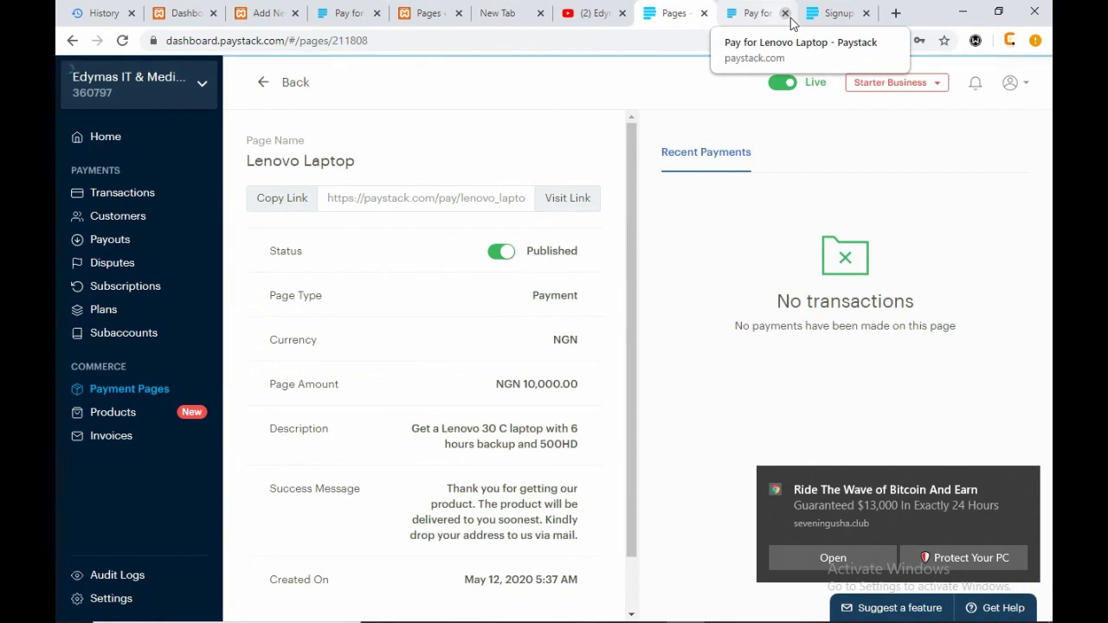
{"action": "scroll", "coordinate": [490, 487], "scroll_direction": "down", "scroll_amount": 1}
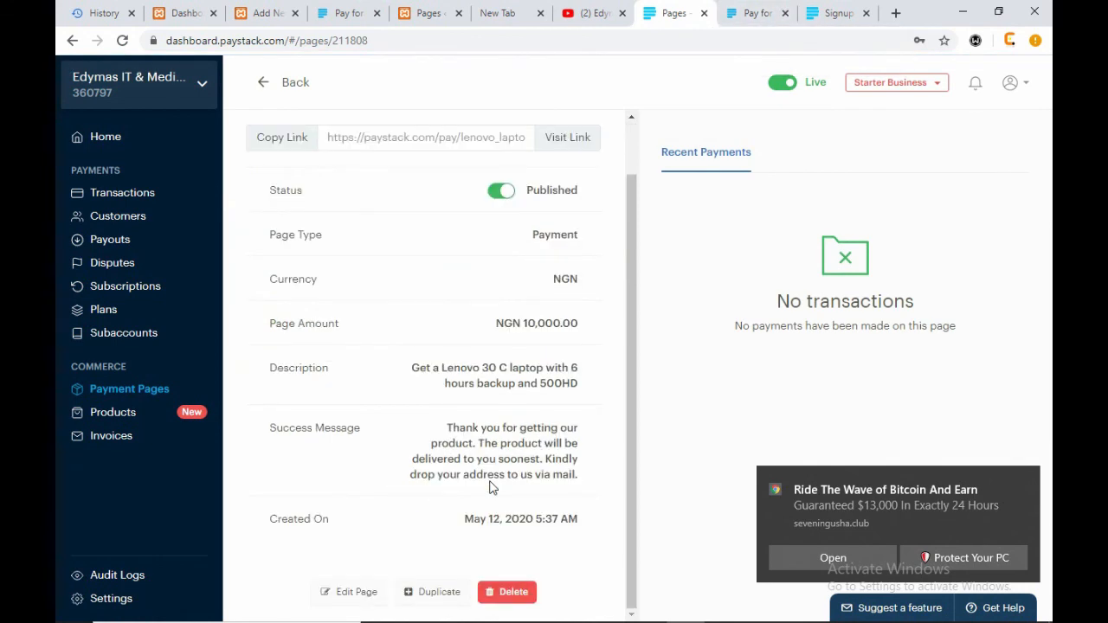
{"action": "left_click", "coordinate": [352, 592]}
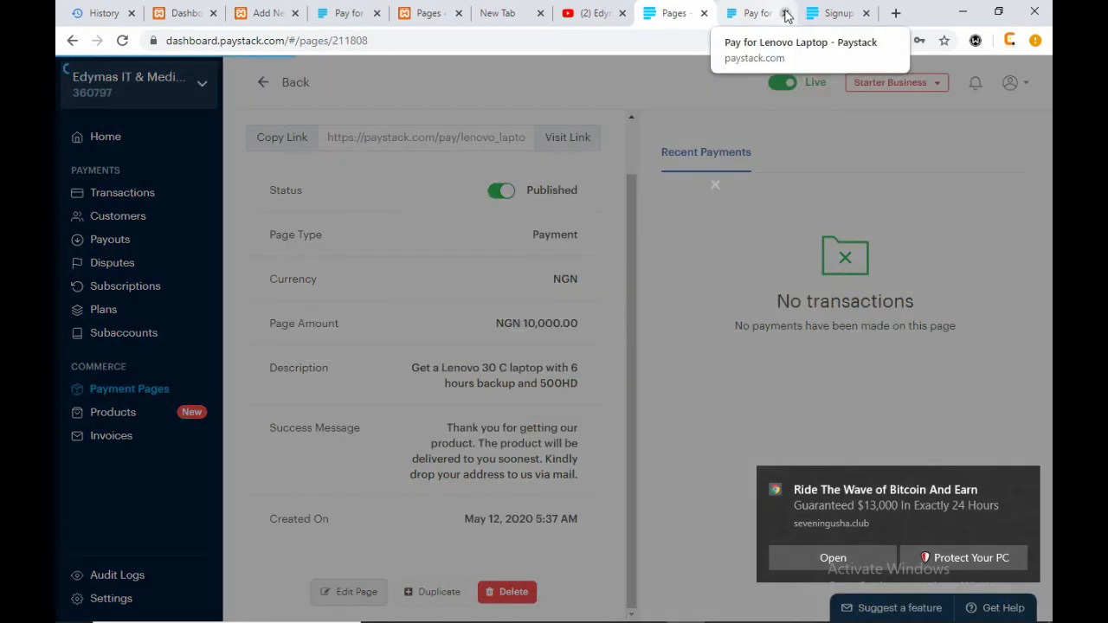
{"action": "left_click", "coordinate": [785, 13]}
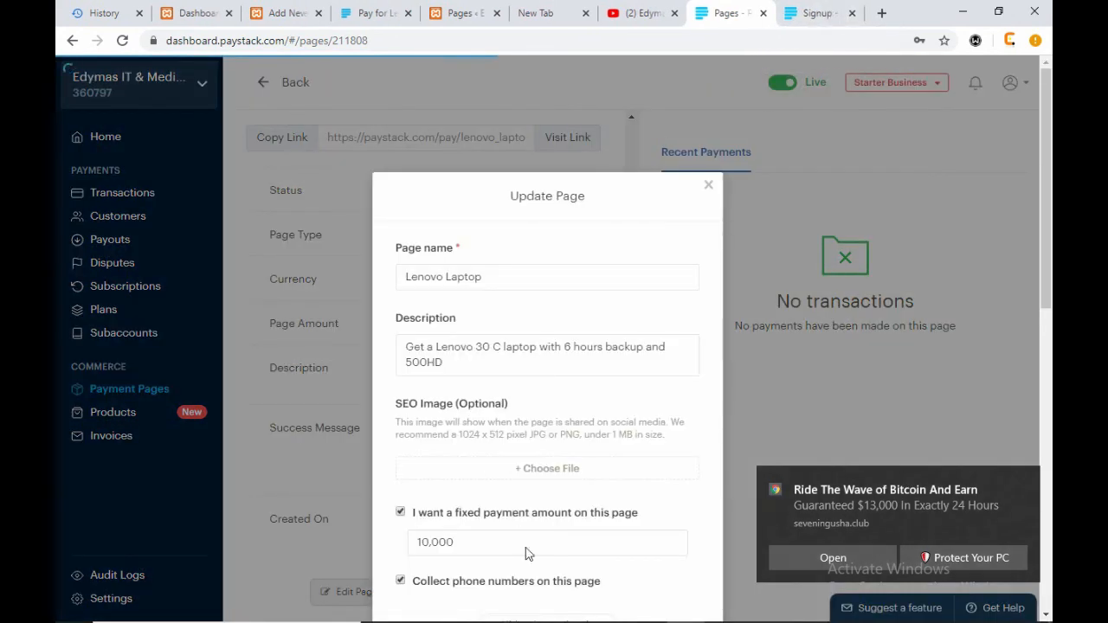
{"action": "scroll", "coordinate": [527, 548], "scroll_direction": "down", "scroll_amount": 4}
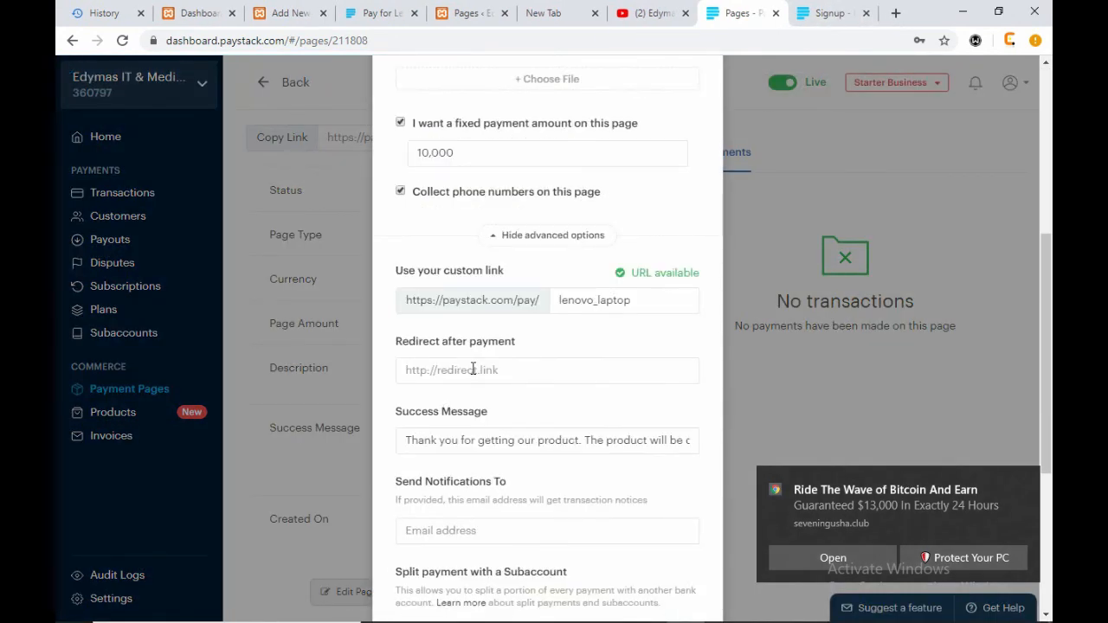
{"action": "left_click_drag", "start_coordinate": [516, 342], "coordinate": [403, 347]}
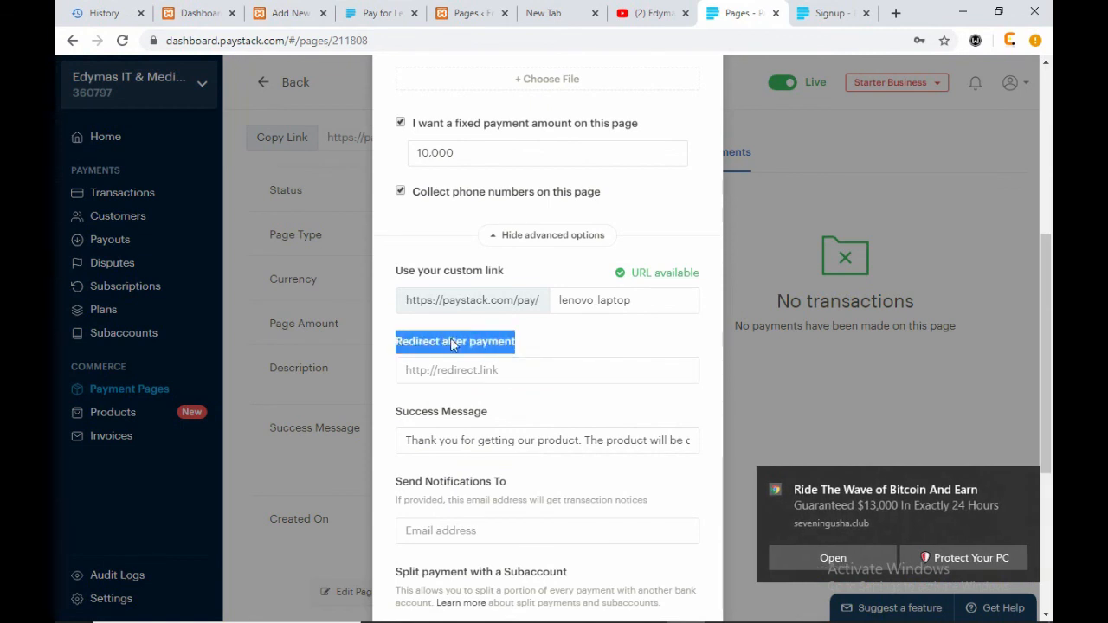
{"action": "left_click", "coordinate": [536, 341]}
{"action": "left_click", "coordinate": [381, 13]}
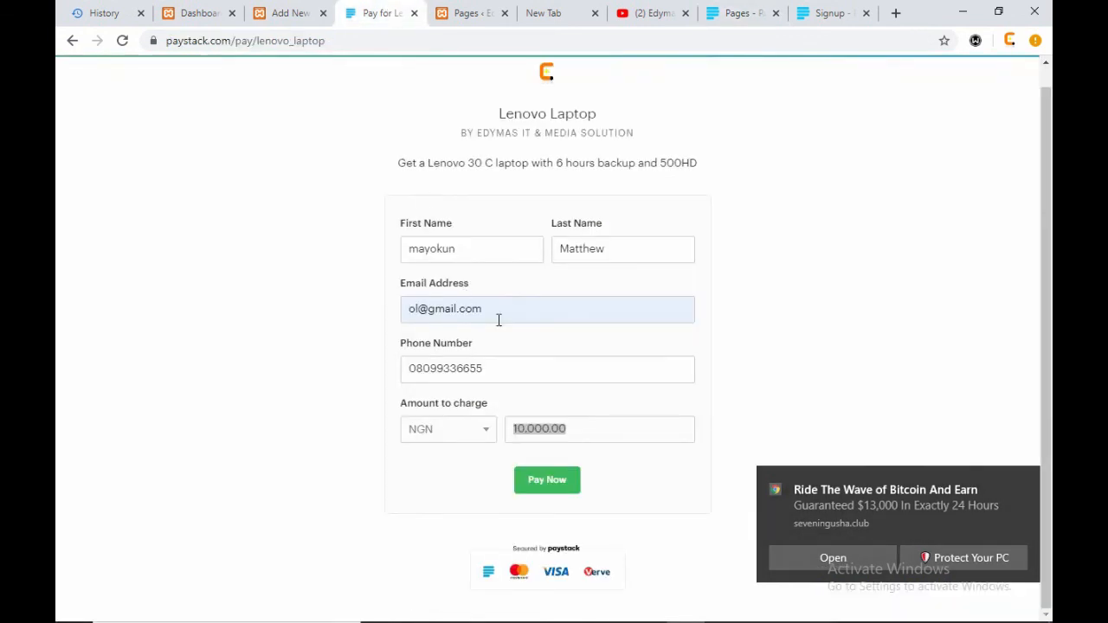
- Deselect the amount and flip between the WordPress post, editor and admin dashboard tabs
{"action": "left_click", "coordinate": [611, 478]}
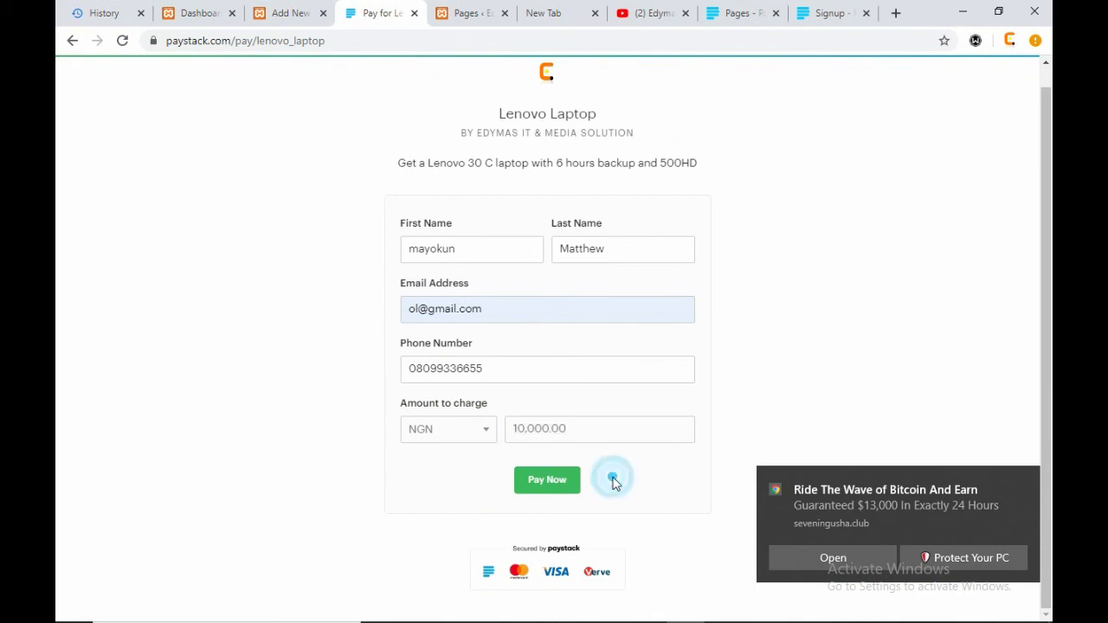
{"action": "left_click", "coordinate": [297, 13]}
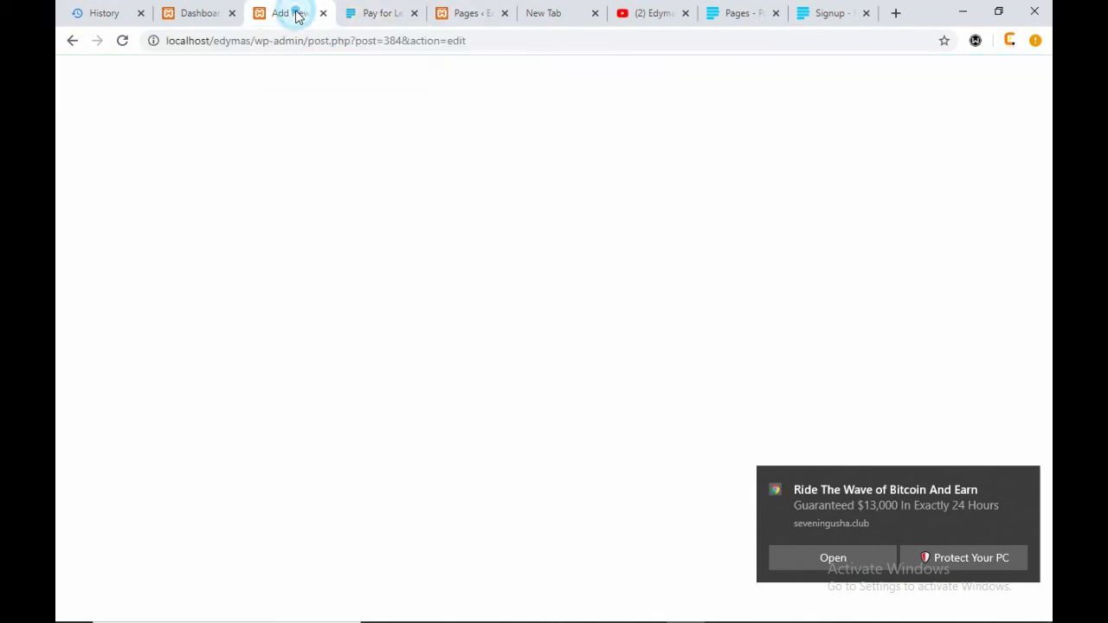
{"action": "left_click", "coordinate": [381, 14]}
{"action": "left_click", "coordinate": [284, 13]}
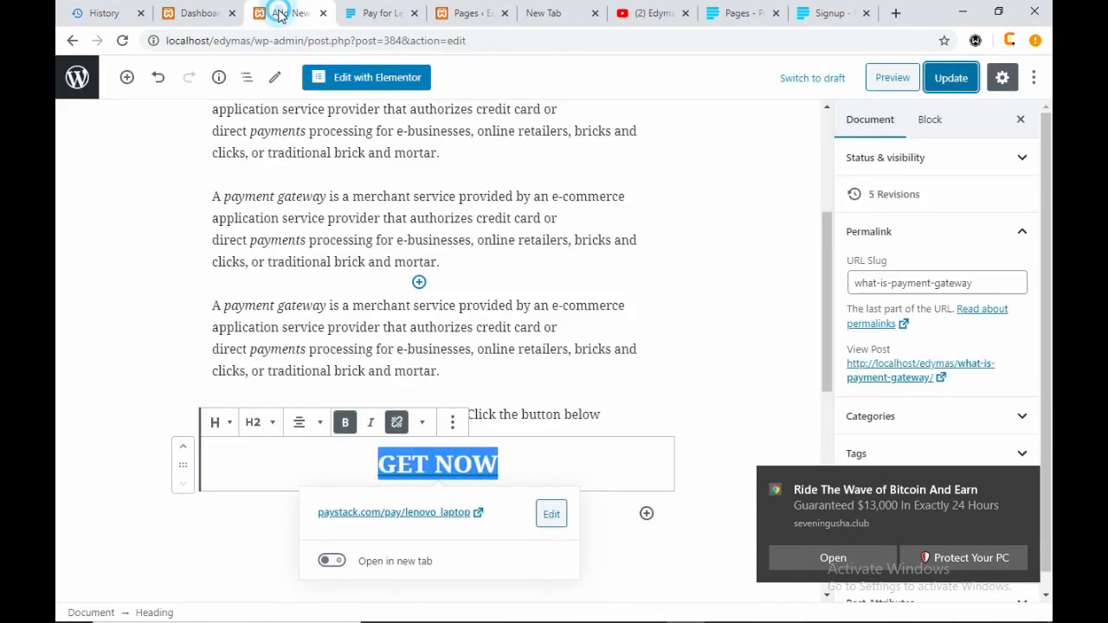
{"action": "left_click", "coordinate": [195, 13]}
{"action": "left_click", "coordinate": [288, 13]}
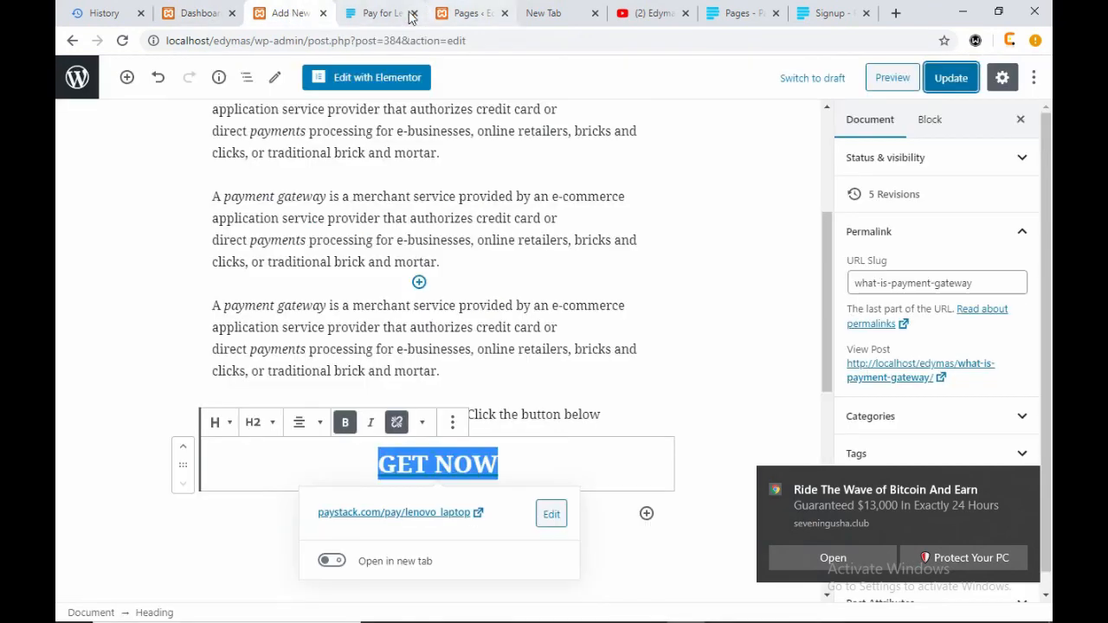
{"action": "left_click", "coordinate": [198, 13]}
- Open the live Edymas site in a new tab via Visit Site, then return to Paystack's edit form
{"action": "mouse_move", "coordinate": [118, 67]}
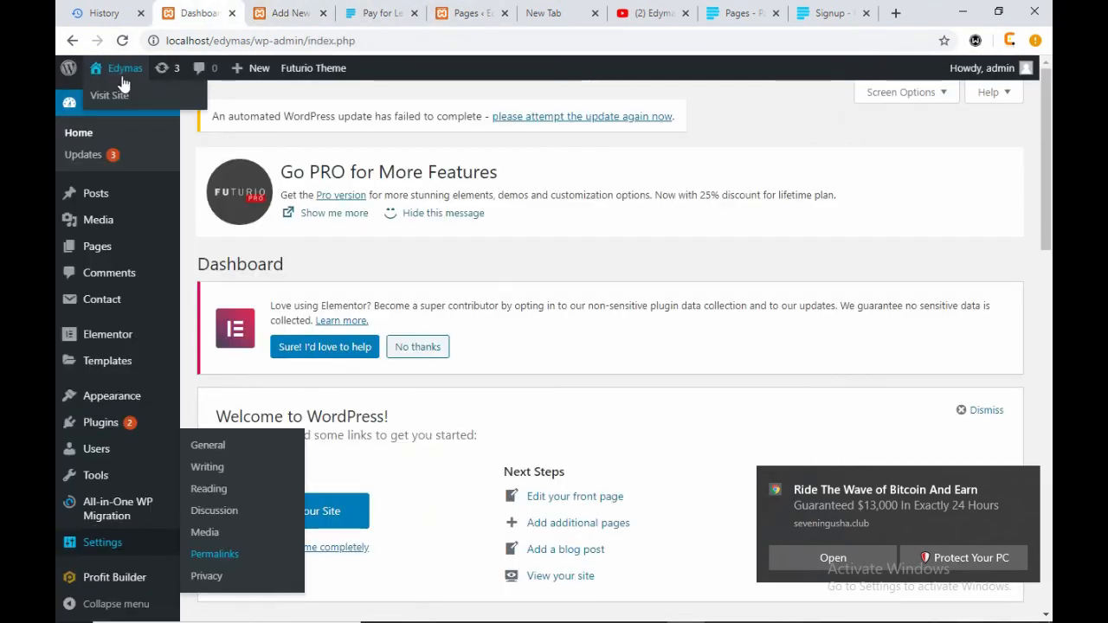
{"action": "right_click", "coordinate": [111, 95]}
{"action": "left_click", "coordinate": [171, 104]}
{"action": "left_click", "coordinate": [265, 13]}
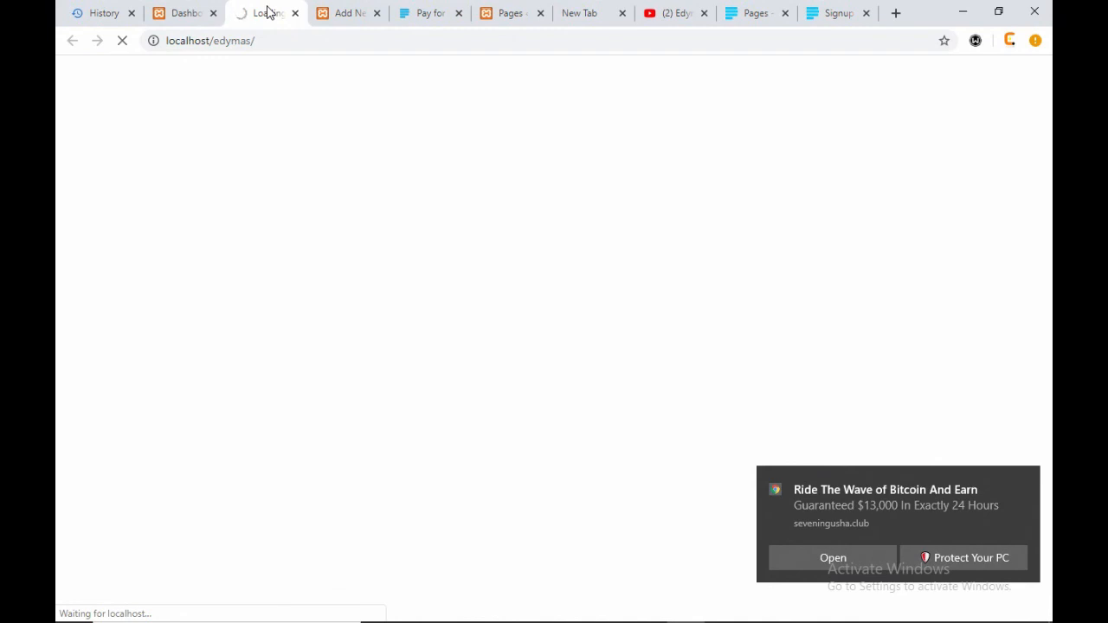
{"action": "left_click", "coordinate": [351, 16]}
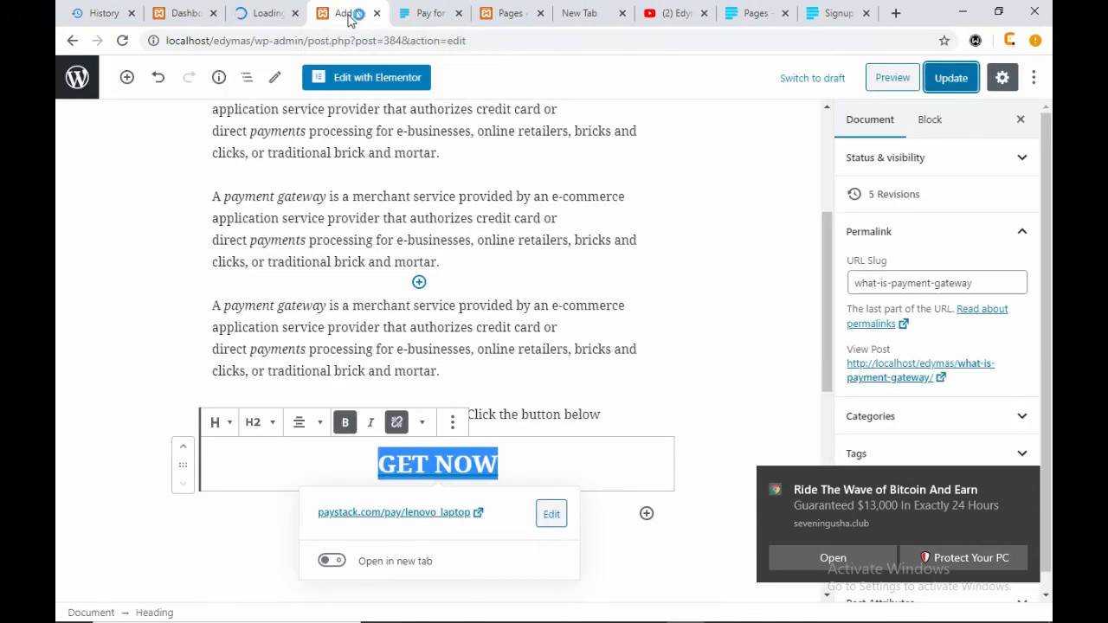
{"action": "left_click", "coordinate": [756, 14]}
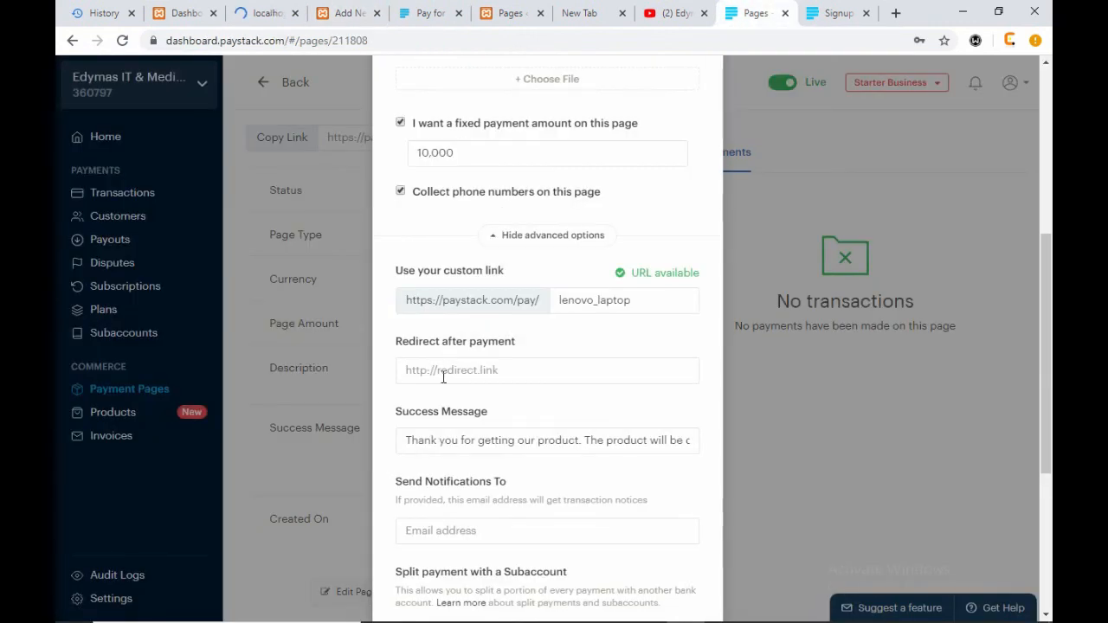
- Focus the redirect field, then wait for the Edymas site tab to finish loading
{"action": "left_click", "coordinate": [443, 373]}
{"action": "left_click", "coordinate": [253, 13]}
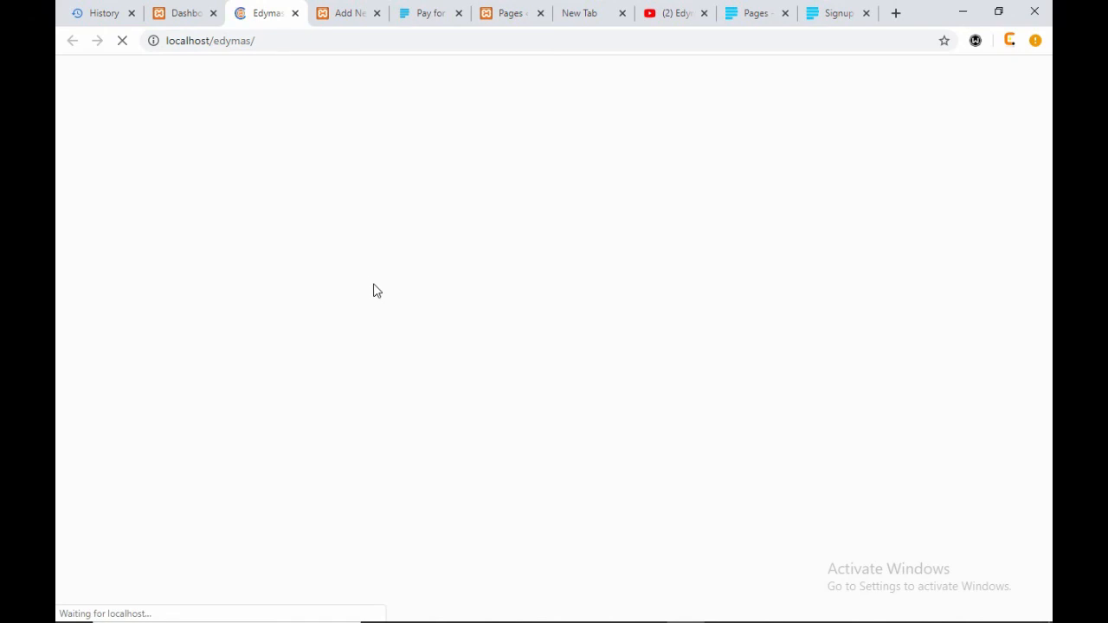
{"action": "left_click", "coordinate": [753, 15]}
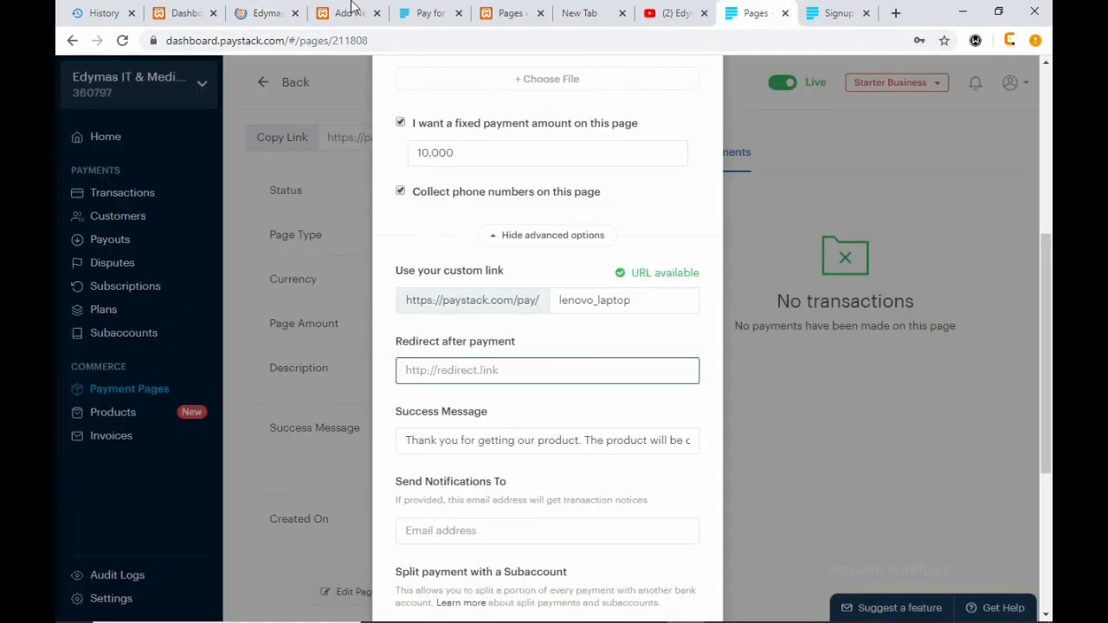
{"action": "left_click", "coordinate": [270, 14]}
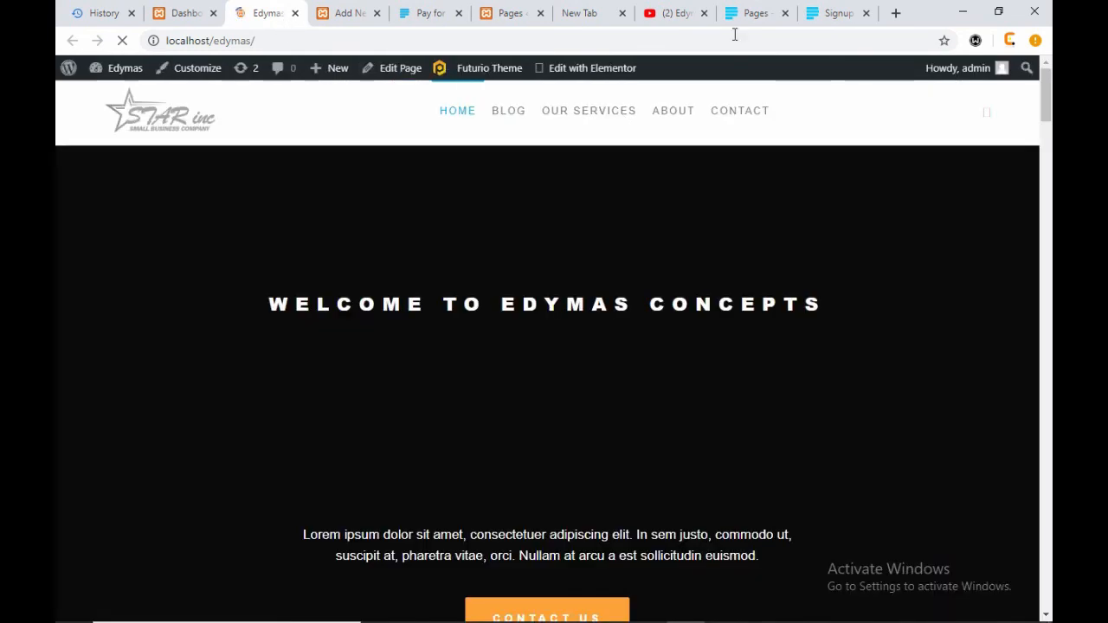
{"action": "left_click", "coordinate": [762, 14]}
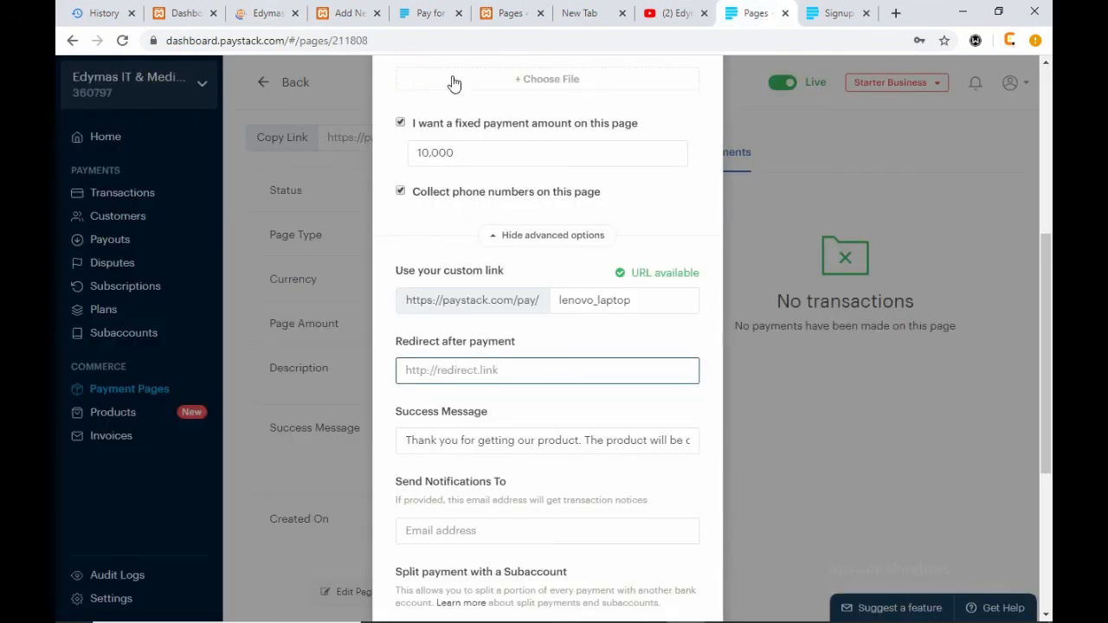
{"action": "left_click", "coordinate": [264, 12]}
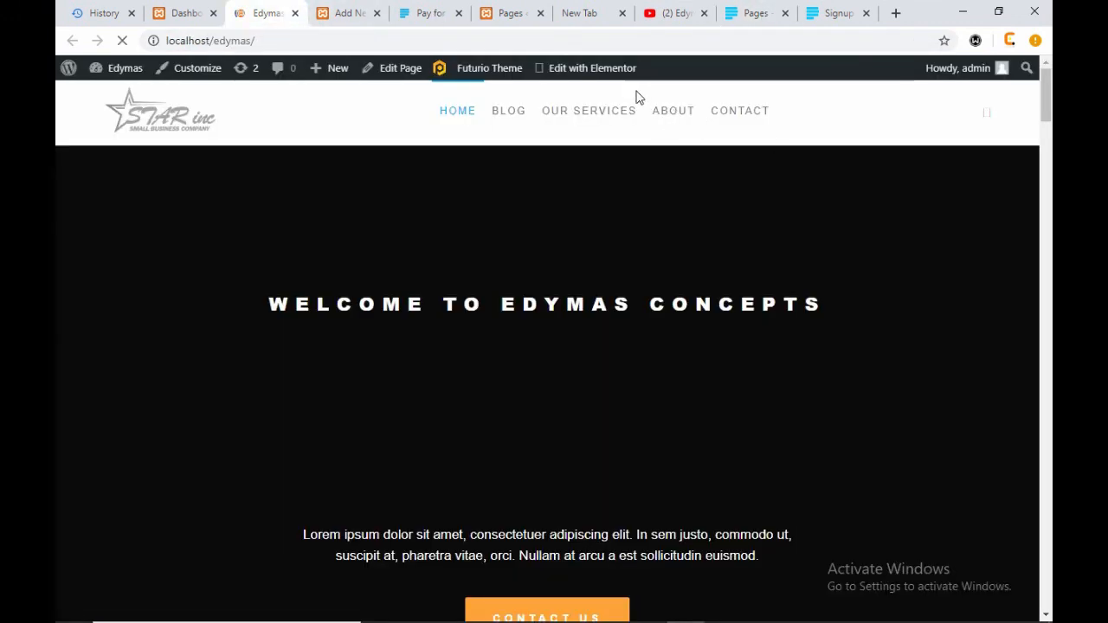
- Copy the Edymas CONTACT page link and focus Paystack's redirect-after-payment field
{"action": "right_click", "coordinate": [745, 117]}
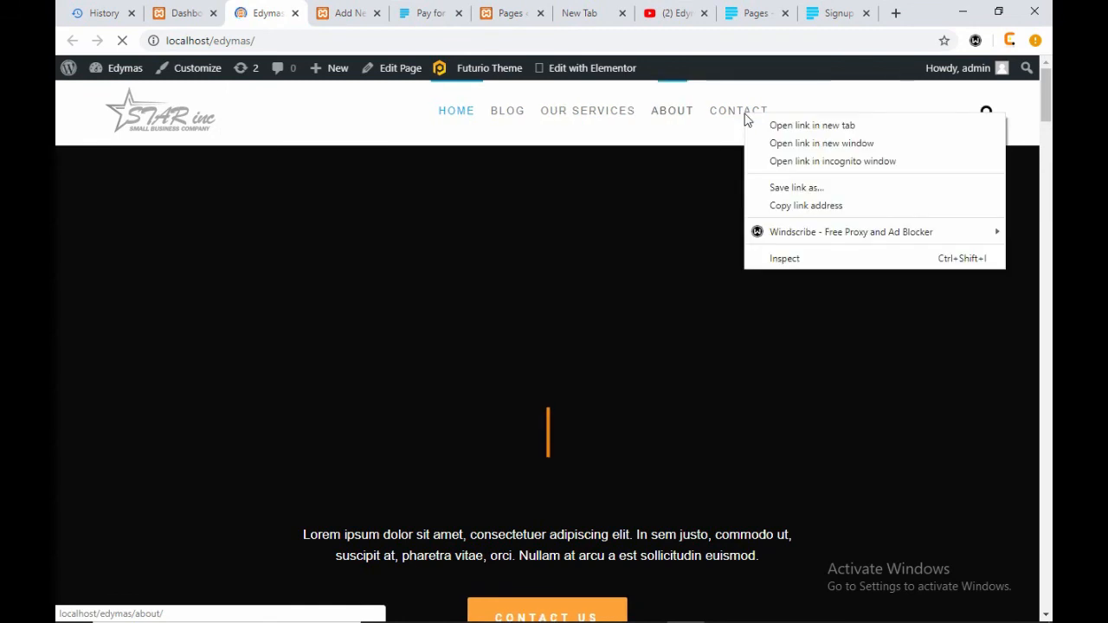
{"action": "left_click", "coordinate": [808, 207]}
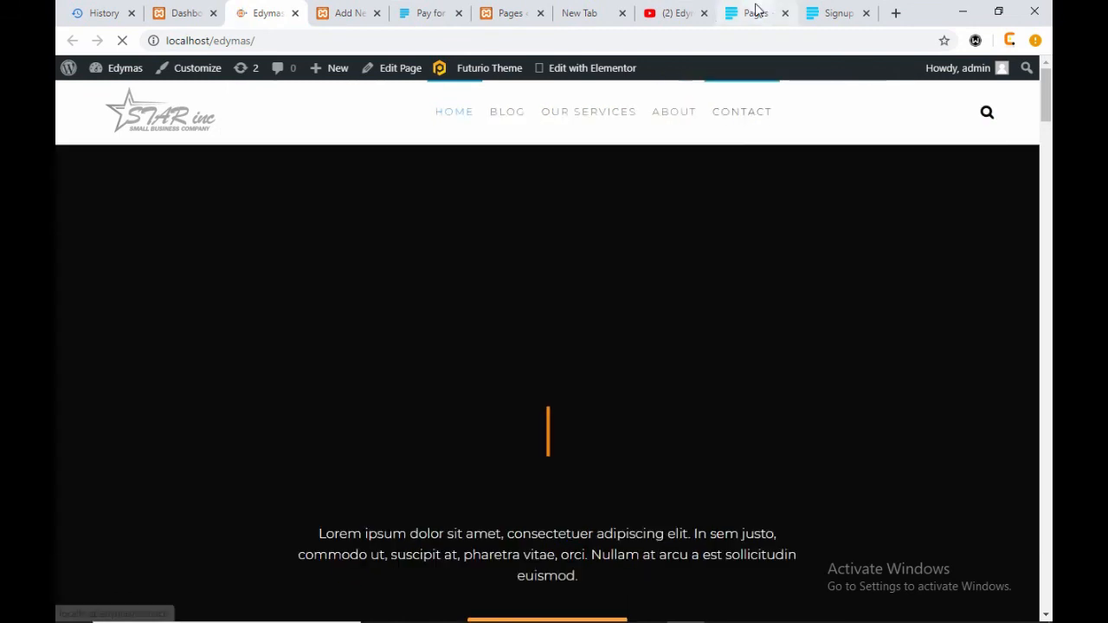
{"action": "left_click", "coordinate": [758, 13]}
{"action": "left_click", "coordinate": [489, 371]}
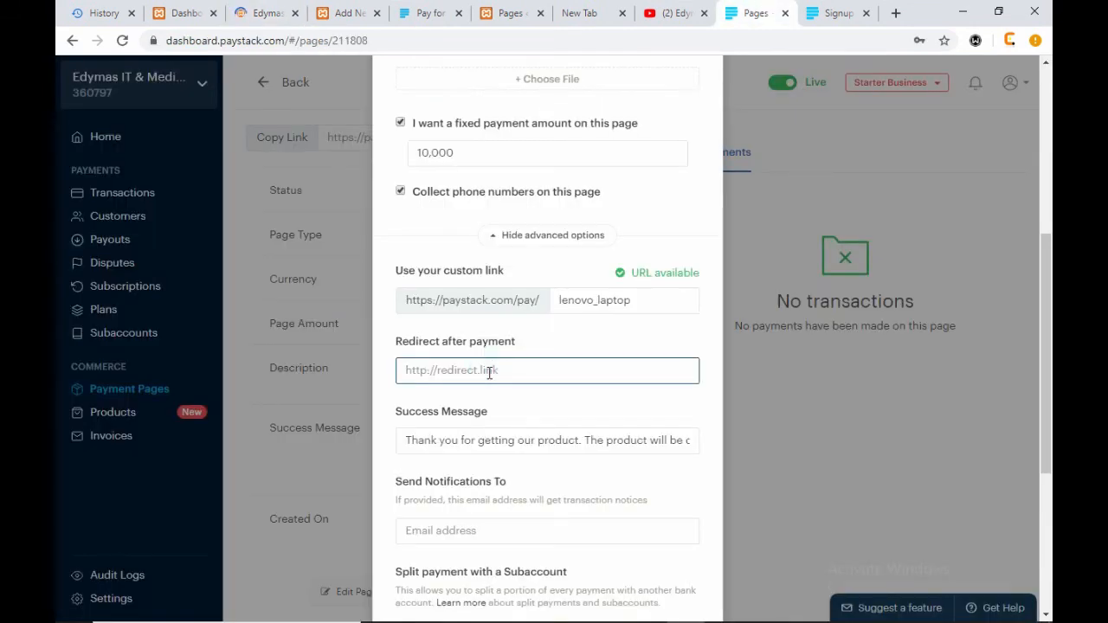
{"action": "key", "text": "ctrl+v"}
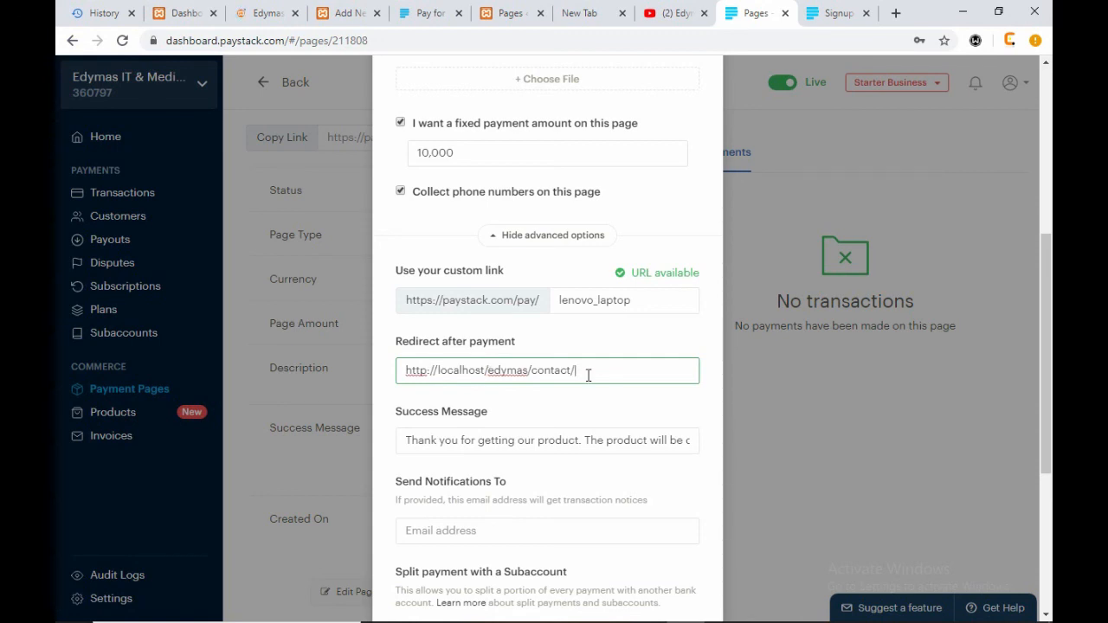
{"action": "left_click_drag", "start_coordinate": [531, 371], "coordinate": [392, 374]}
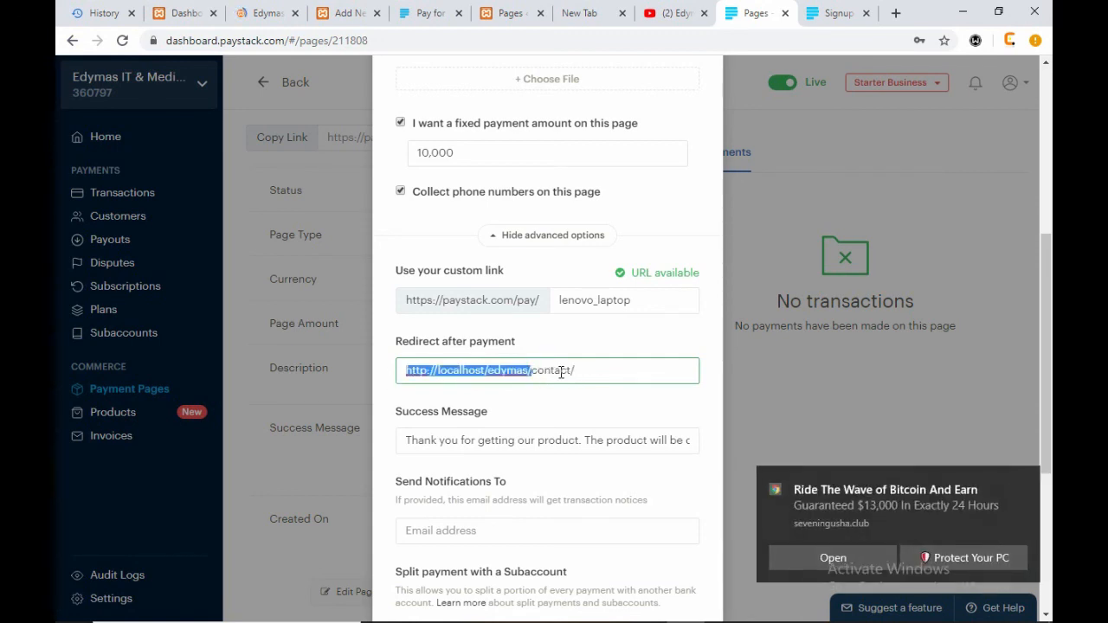
{"action": "triple_click", "coordinate": [592, 371]}
{"action": "scroll", "coordinate": [605, 520], "scroll_direction": "down", "scroll_amount": 4}
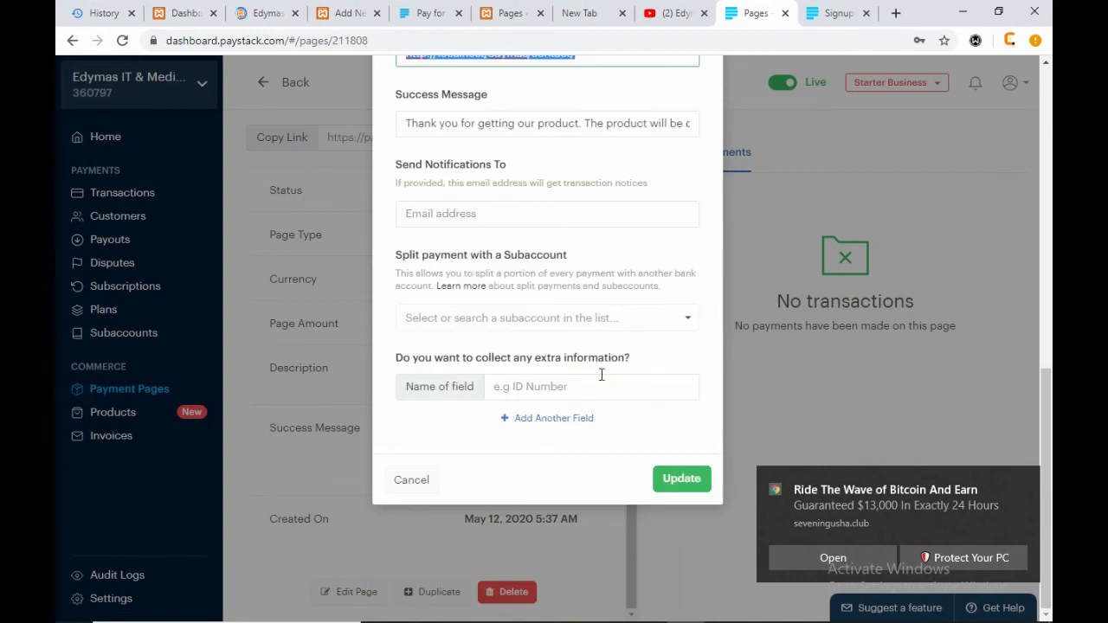
{"action": "scroll", "coordinate": [563, 199], "scroll_direction": "up", "scroll_amount": 2}
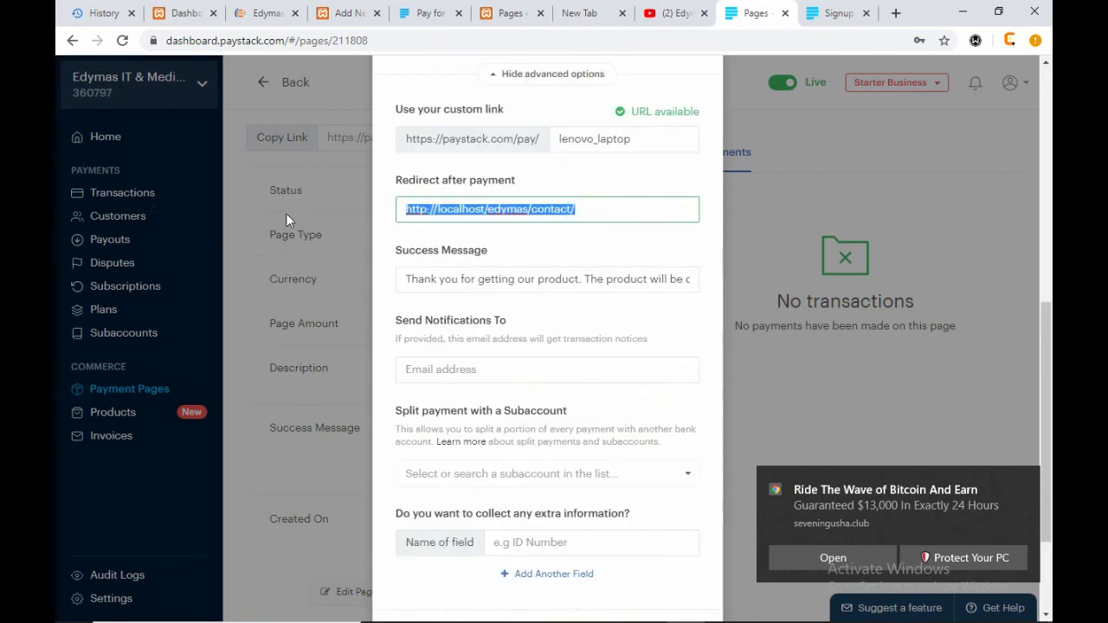
{"action": "key", "text": "BackSpace"}
{"action": "scroll", "coordinate": [642, 246], "scroll_direction": "up", "scroll_amount": 6}
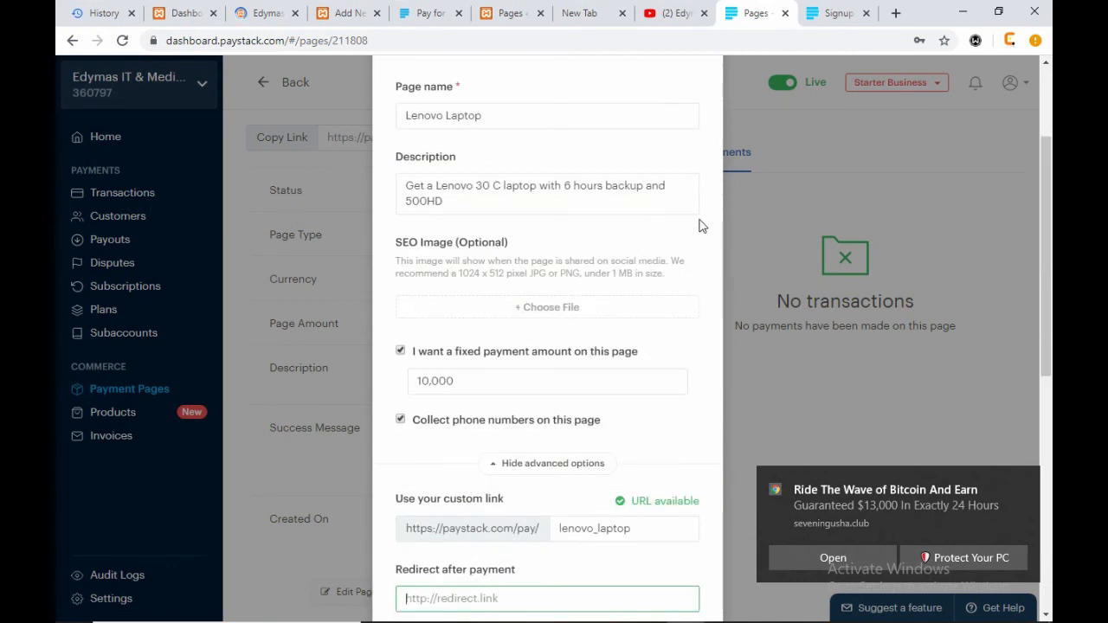
- Delete the 'Lenovo Laptop' payment page without saving edits, then return to the Edymas site tab
{"action": "left_click", "coordinate": [707, 188]}
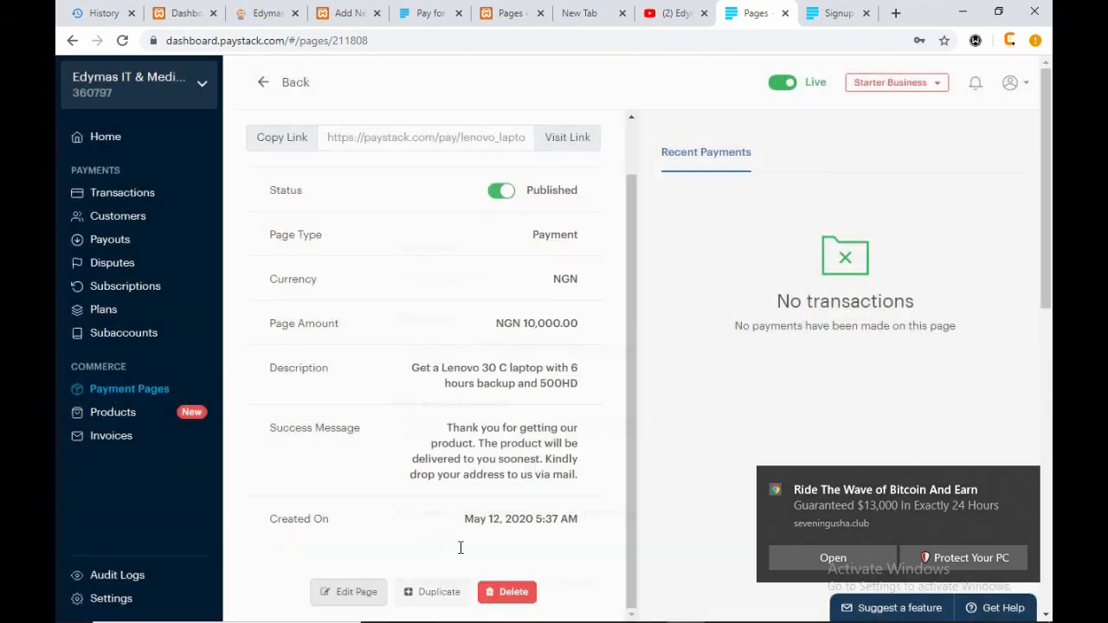
{"action": "left_click", "coordinate": [507, 594]}
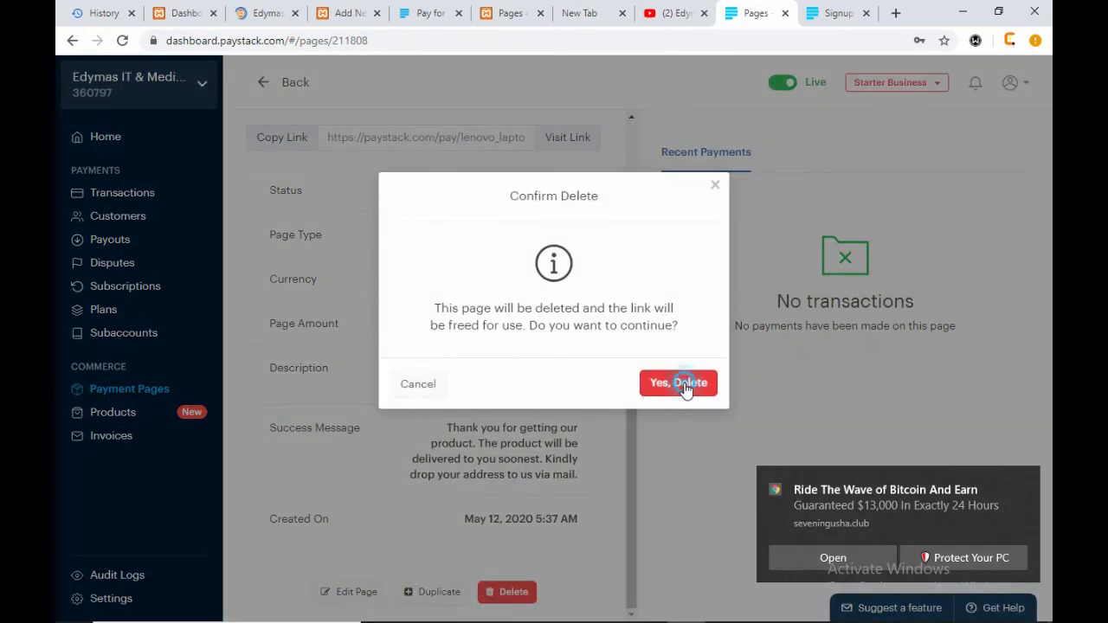
{"action": "left_click", "coordinate": [684, 388]}
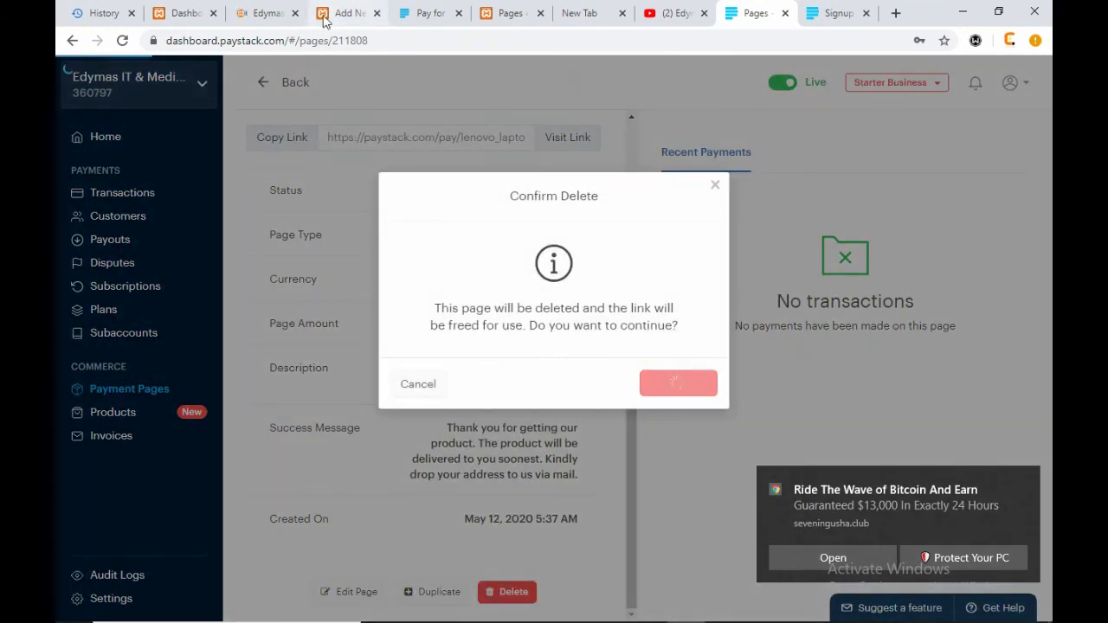
{"action": "left_click", "coordinate": [265, 13]}
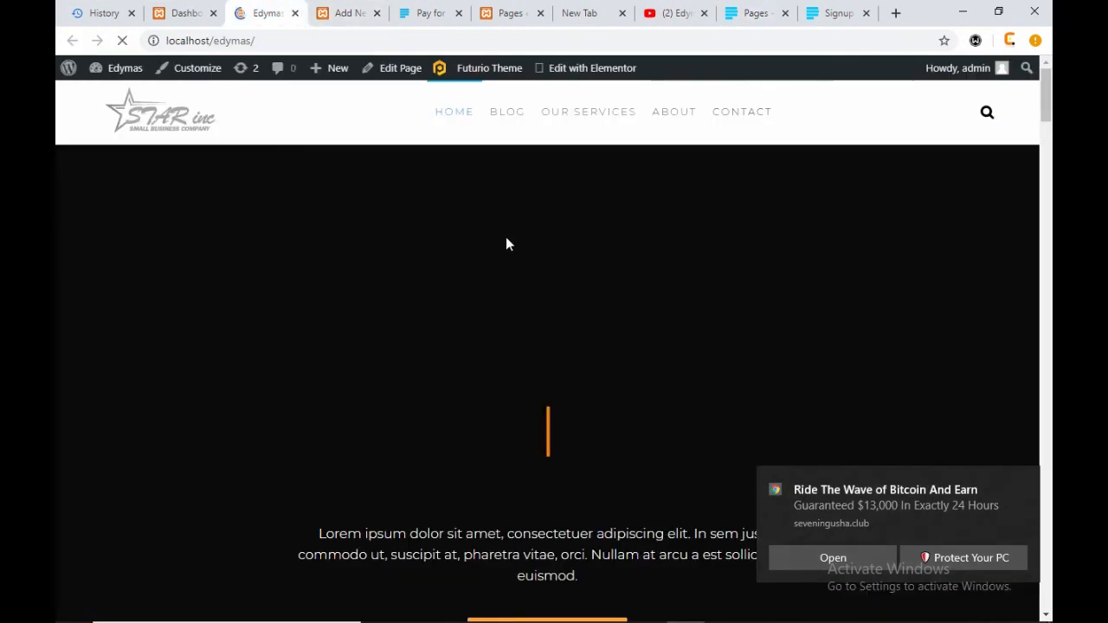